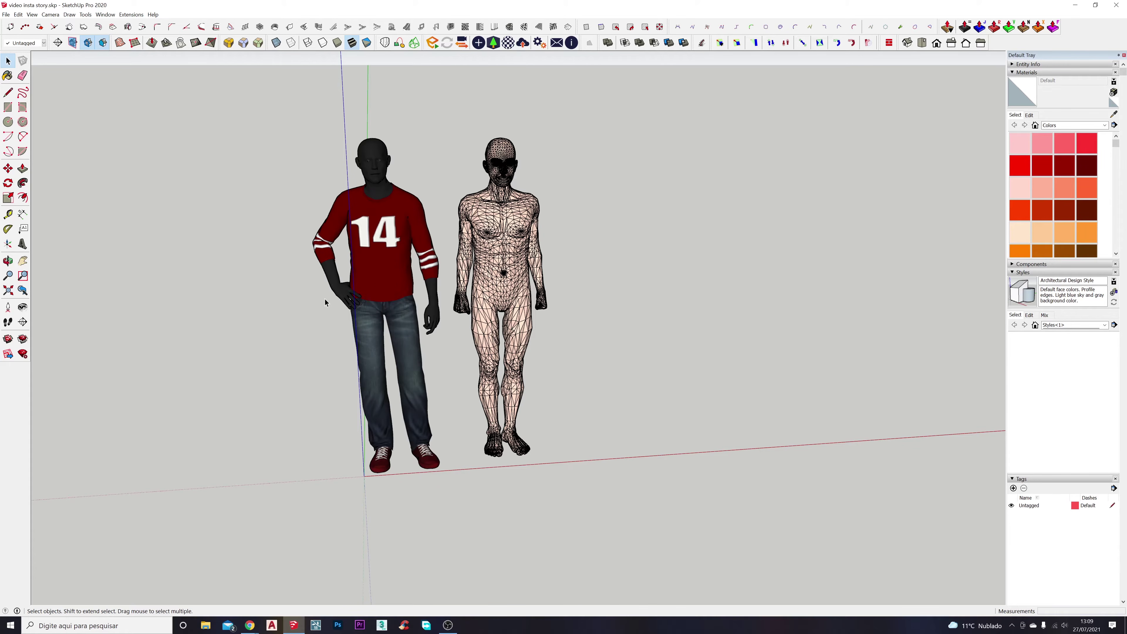
click(376, 236)
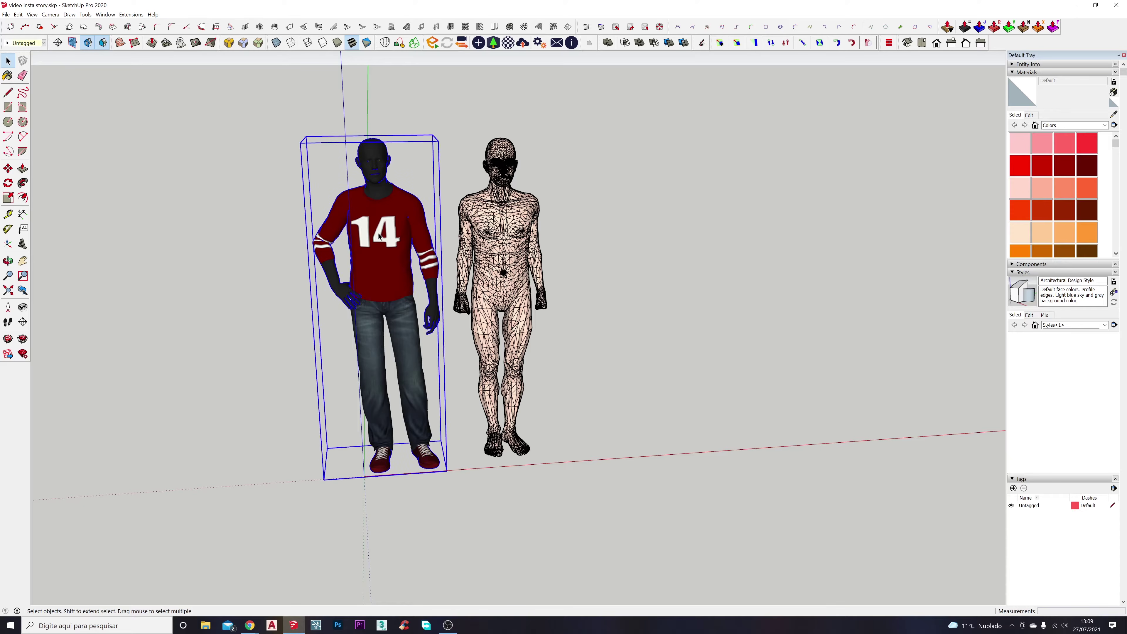
middle_drag(417, 158, 295, 148)
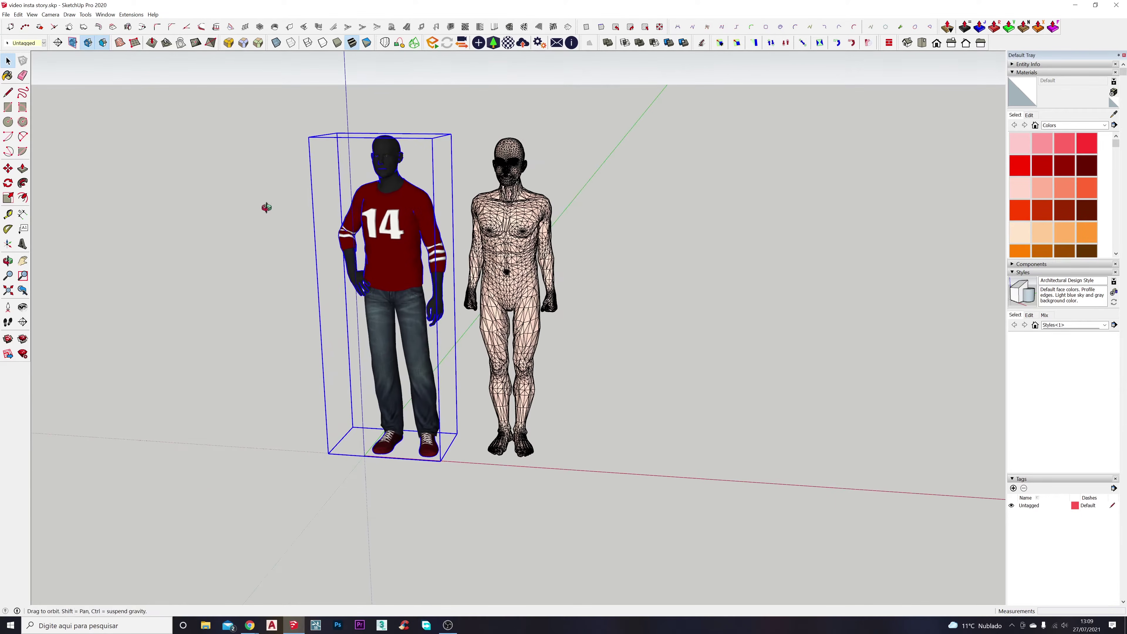
middle_drag(265, 207, 400, 229)
click(497, 255)
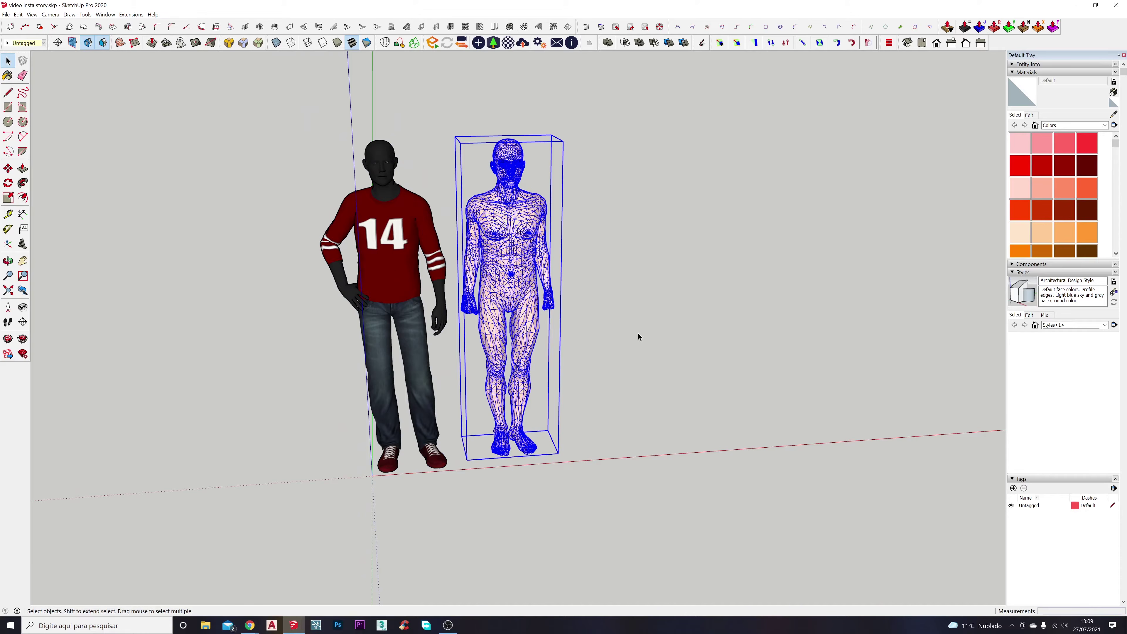
middle_drag(651, 252, 524, 285)
click(591, 264)
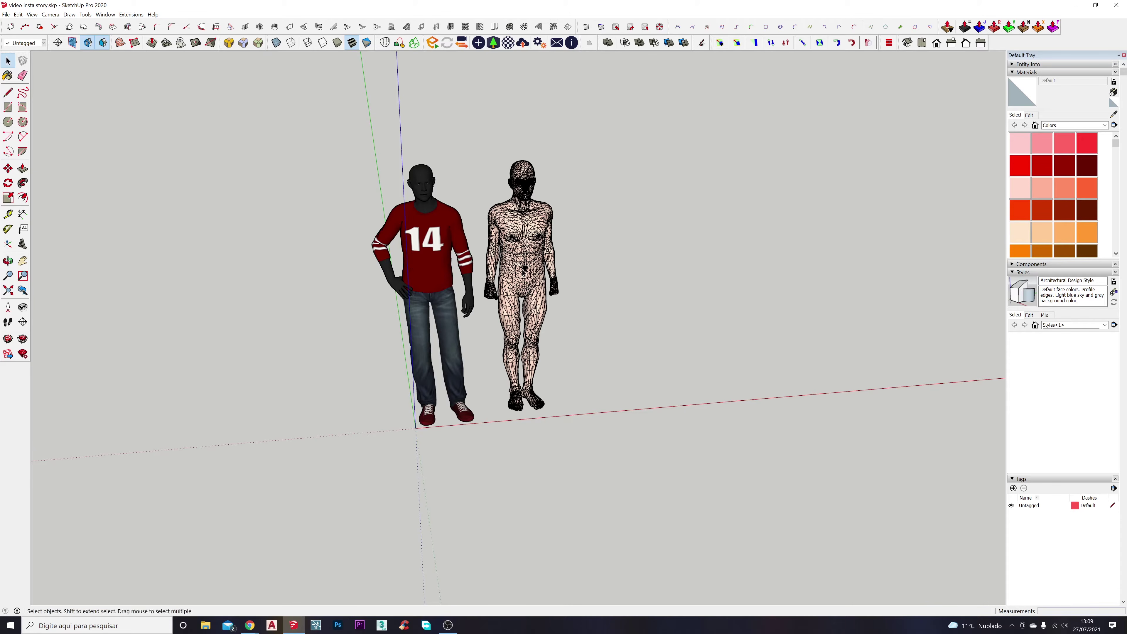
Soften the wireframed male figure's edges at a 180-degree angle between normals, with smooth normals and soften coplanar enabled
click(523, 272)
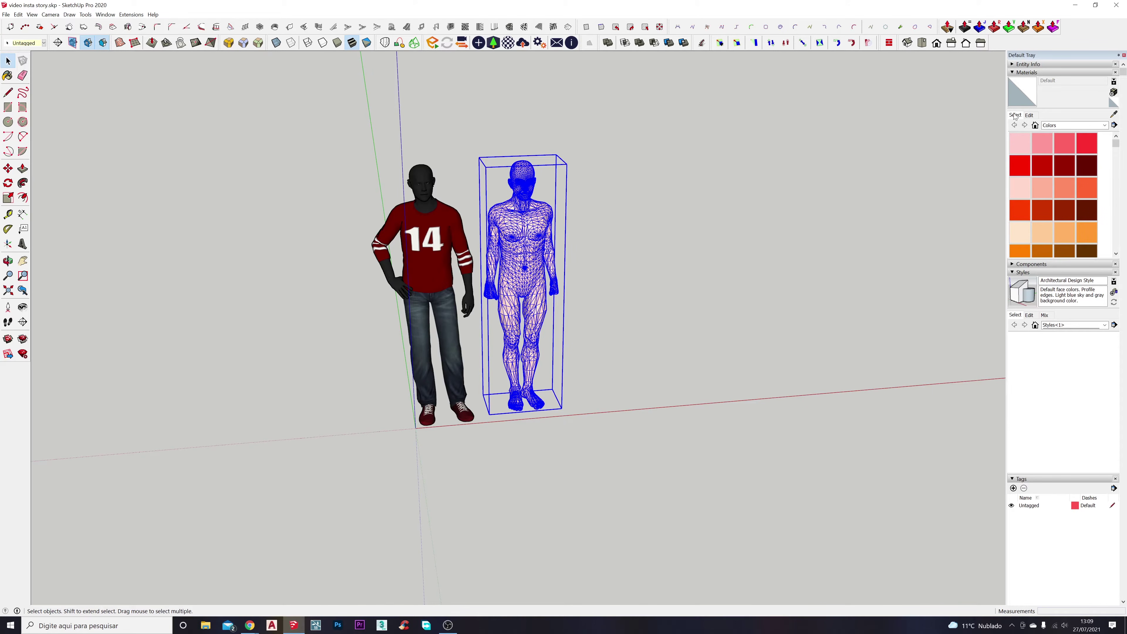
click(1028, 73)
click(1028, 88)
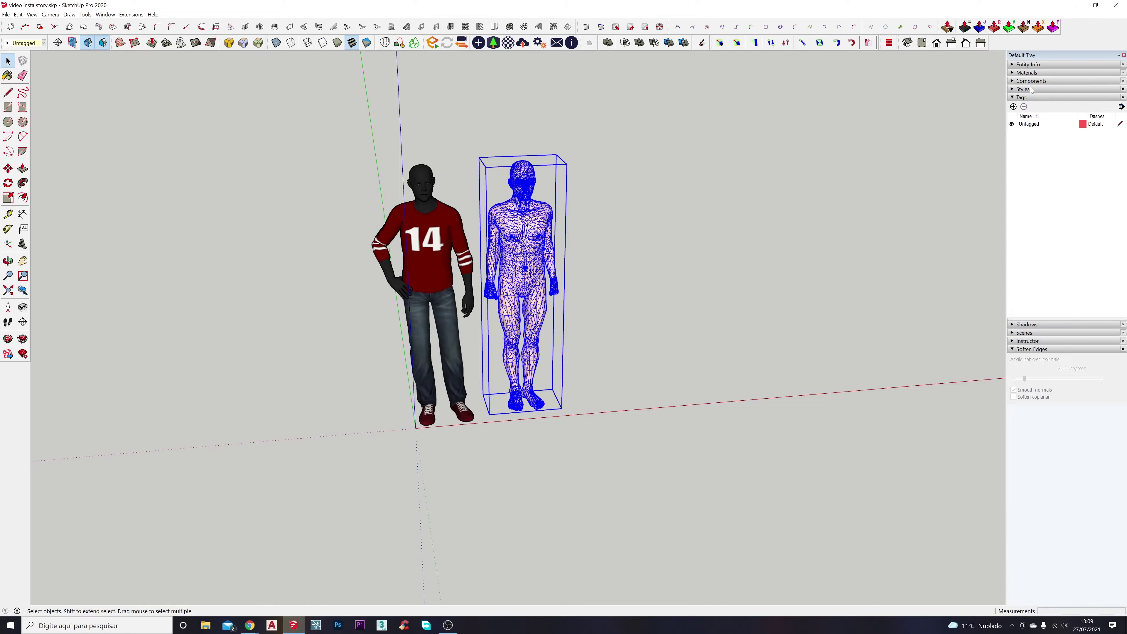
click(1025, 97)
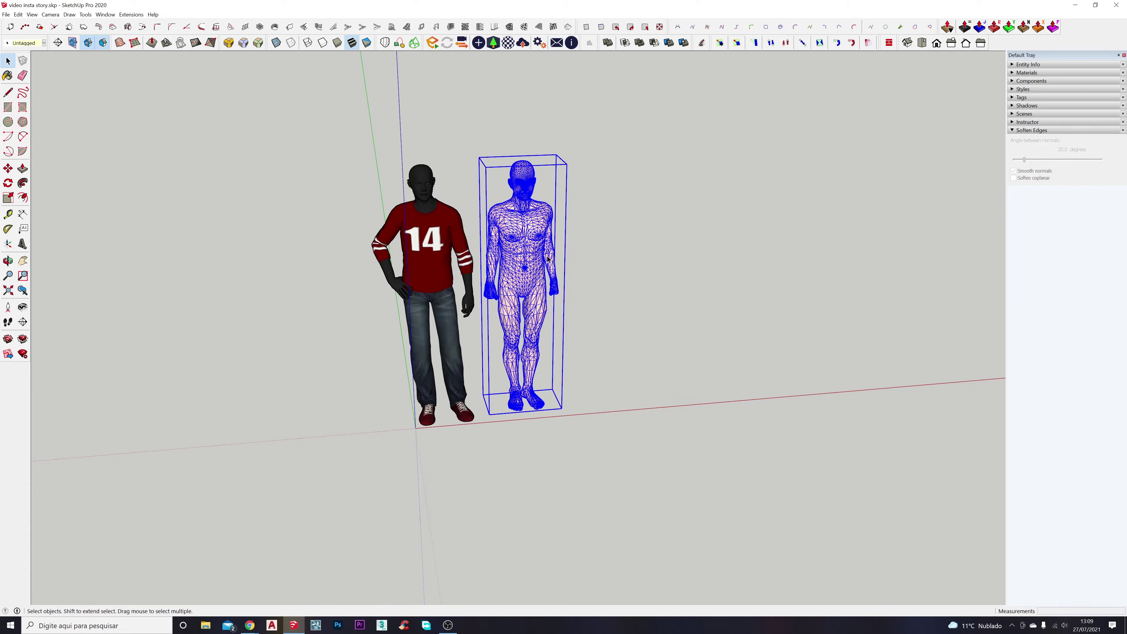
double_click(536, 253)
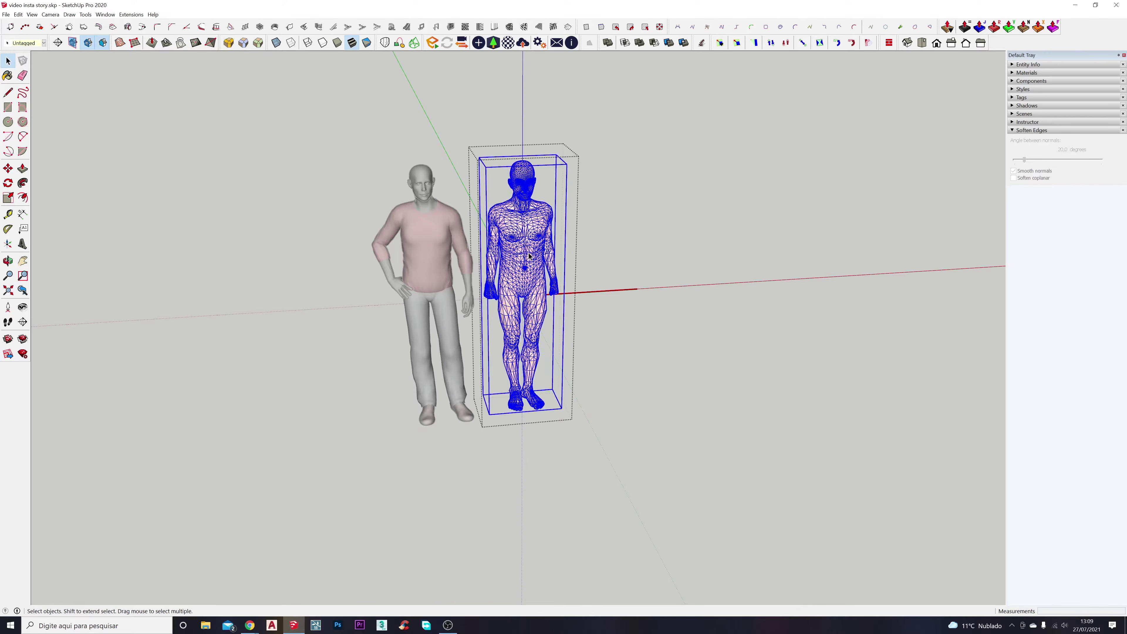
drag(1024, 160, 1102, 160)
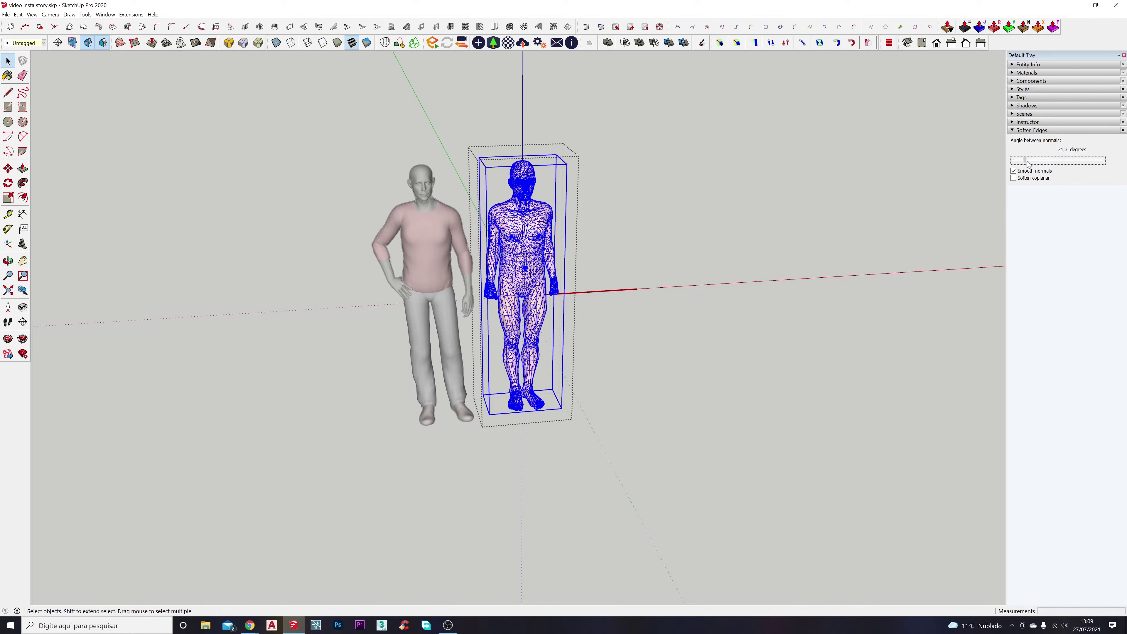
click(1013, 178)
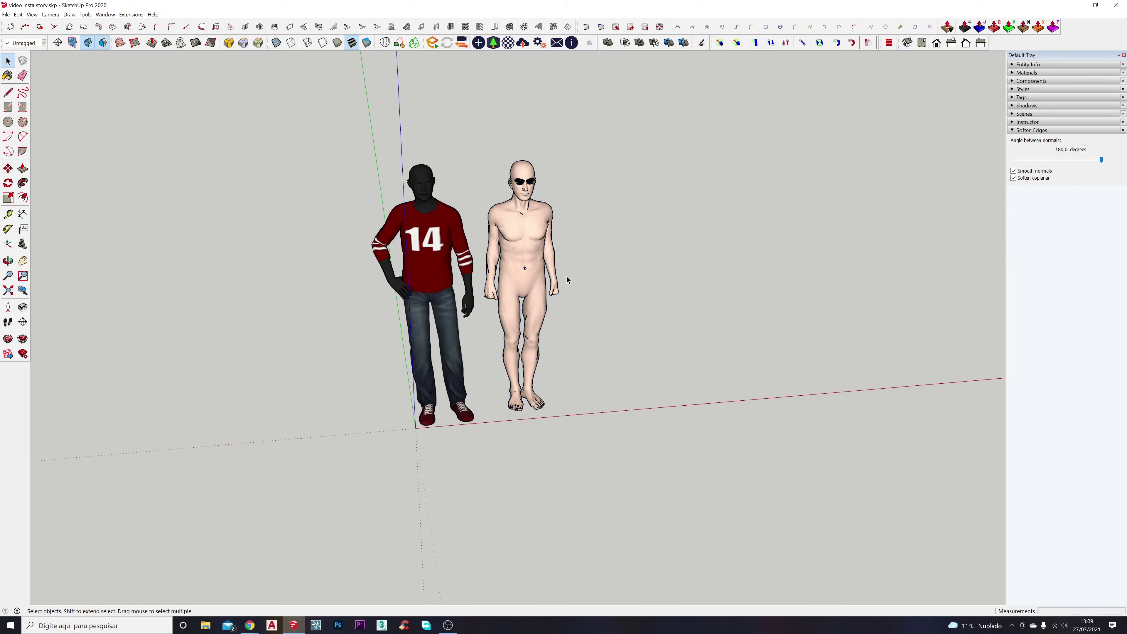
middle_drag(439, 275, 420, 267)
click(426, 262)
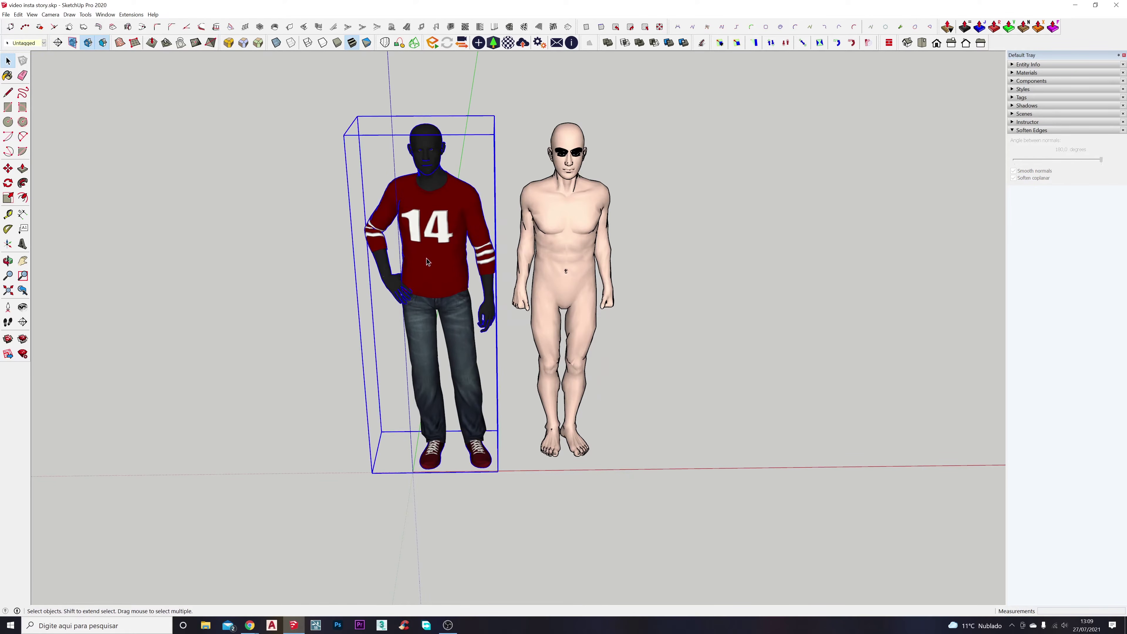
middle_drag(429, 270, 458, 301)
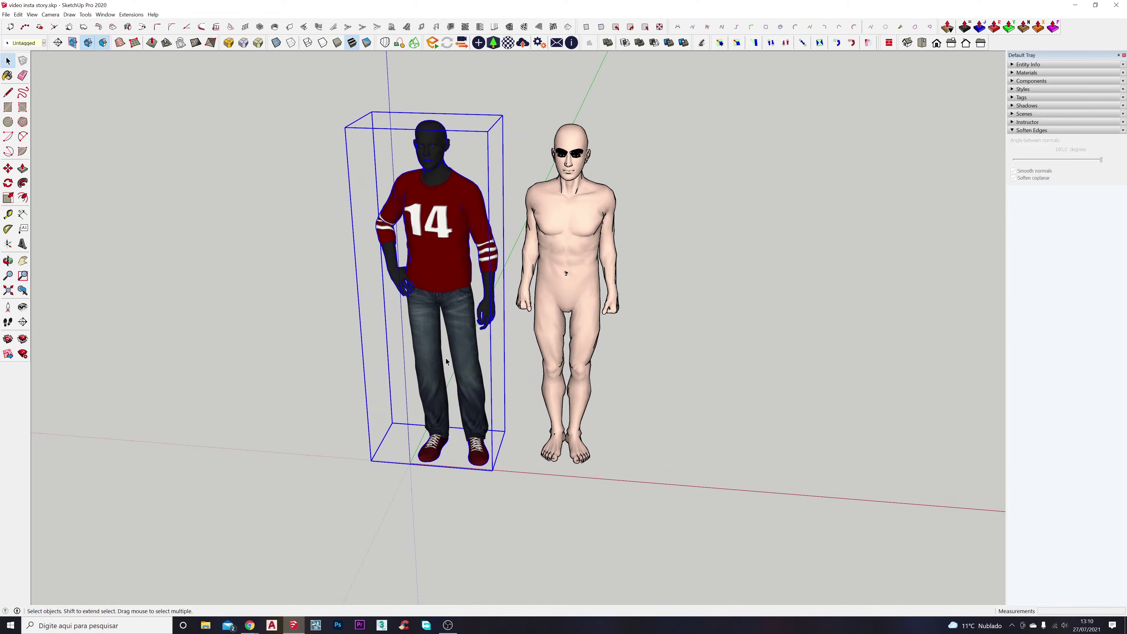
middle_drag(461, 338, 502, 244)
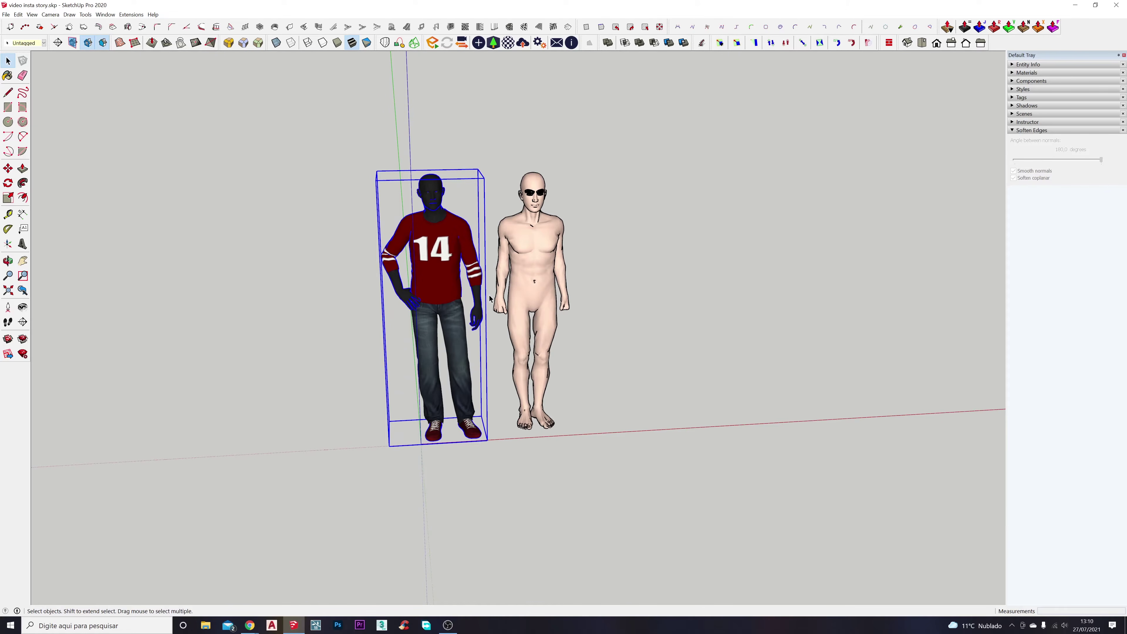
middle_drag(479, 293, 428, 324)
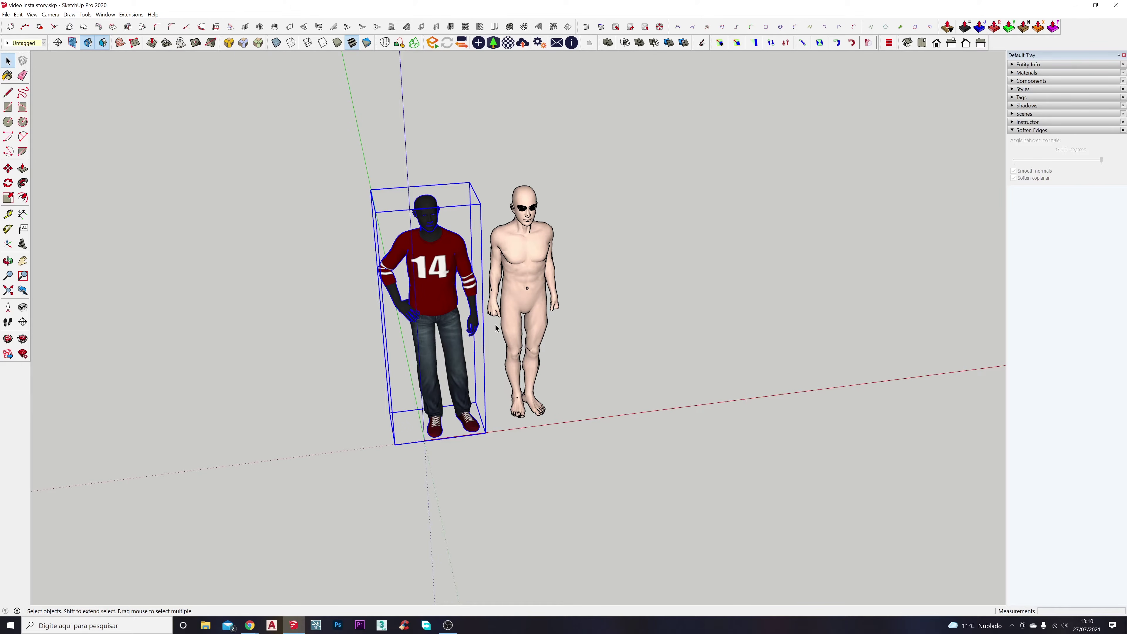
middle_drag(514, 367, 433, 420)
click(599, 434)
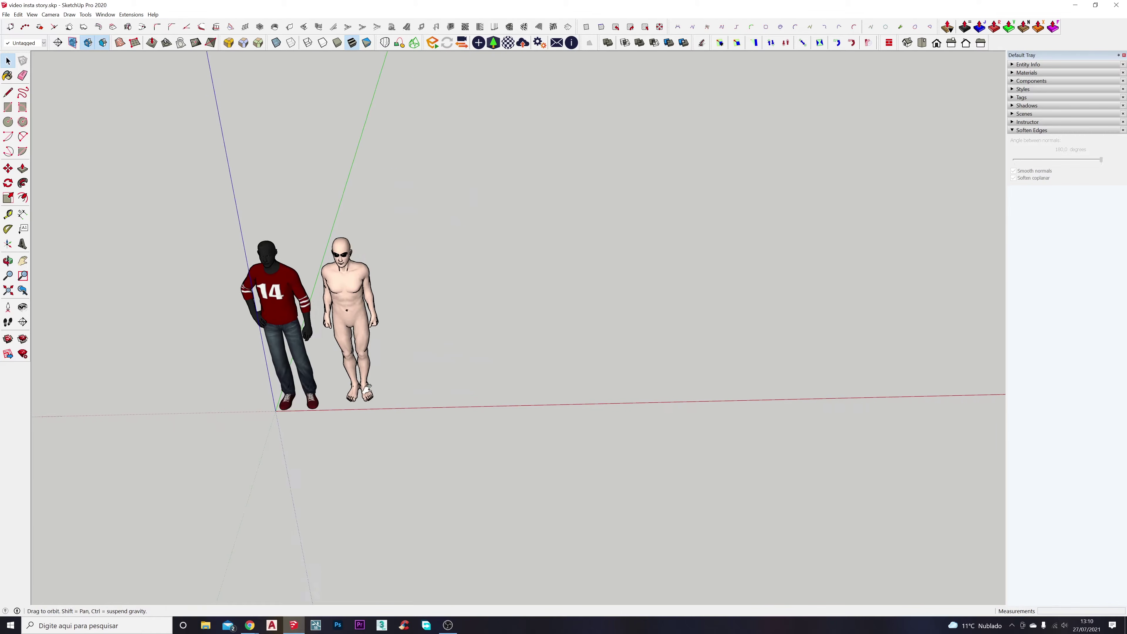
Draw a flat rectangle about 2 m wide beside the figures and move it beneath both figures' feet
click(8, 108)
click(464, 371)
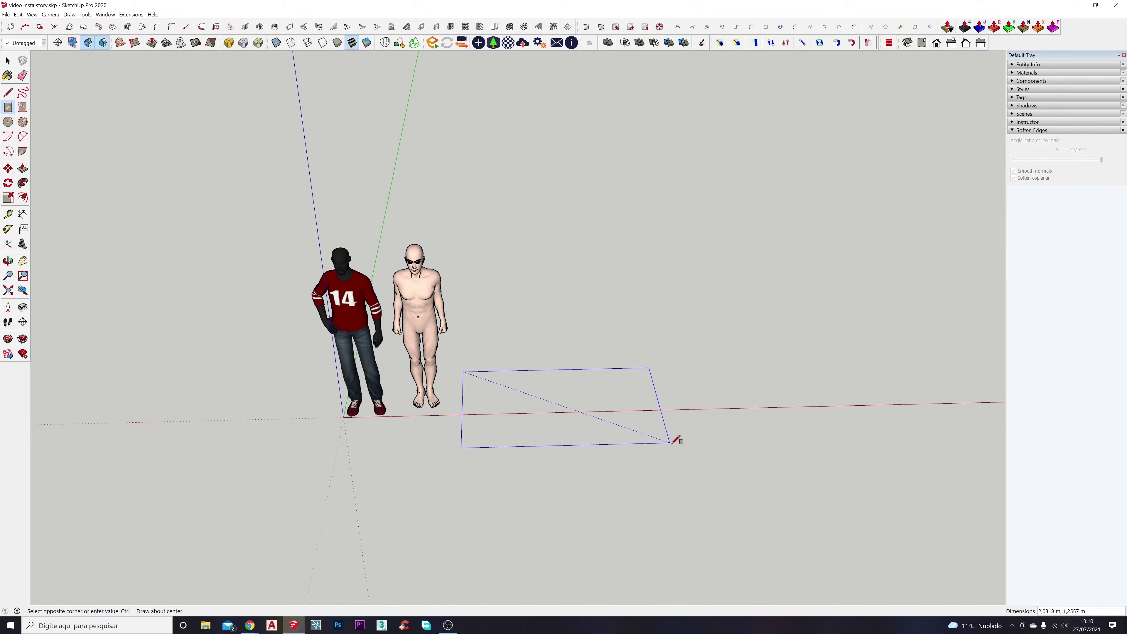
click(675, 455)
key(m)
click(633, 440)
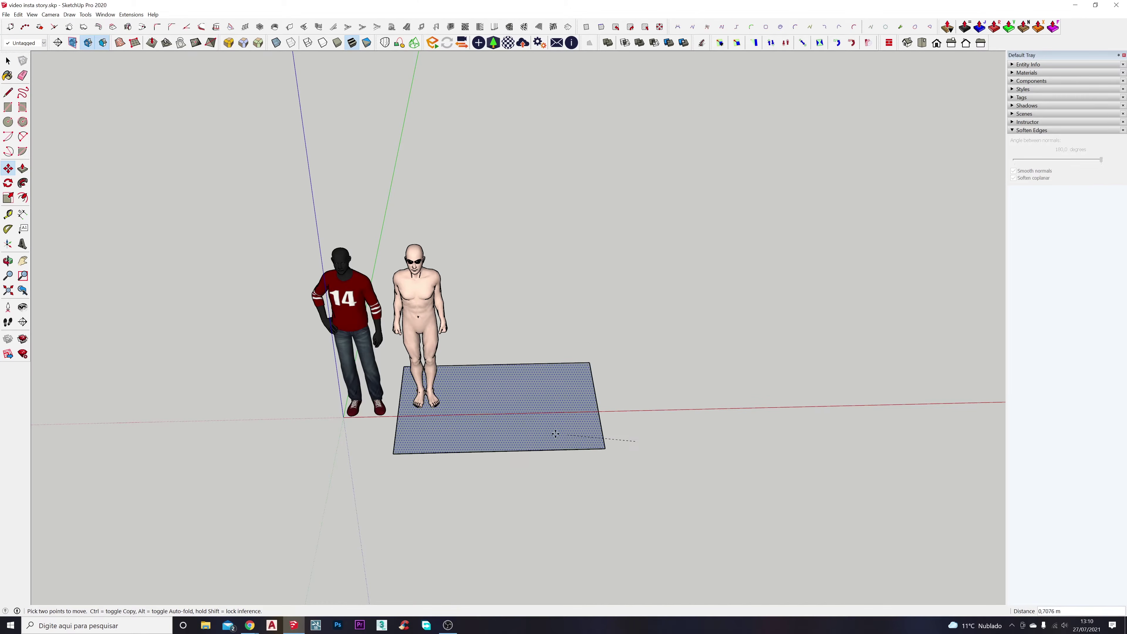
click(468, 437)
middle_drag(324, 359, 683, 494)
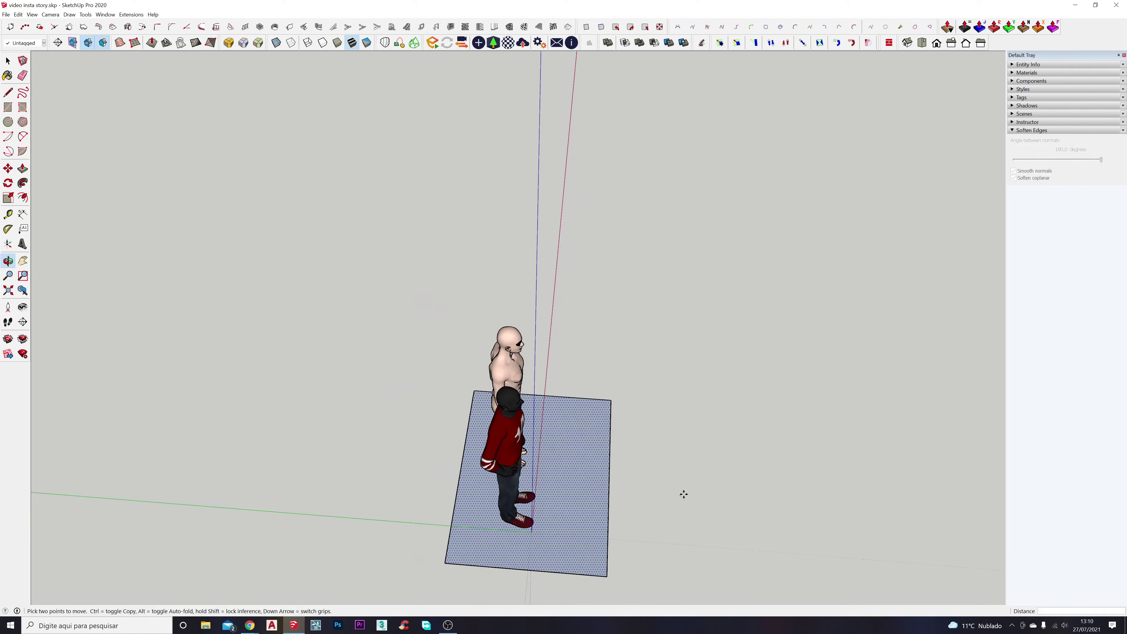
click(579, 546)
Lower the rectangle vertically by about 0.04 m so it lies just under the soles of both figures
middle_drag(558, 547, 574, 396)
scroll(575, 395, up, 3)
scroll(575, 396, up, 3)
click(581, 389)
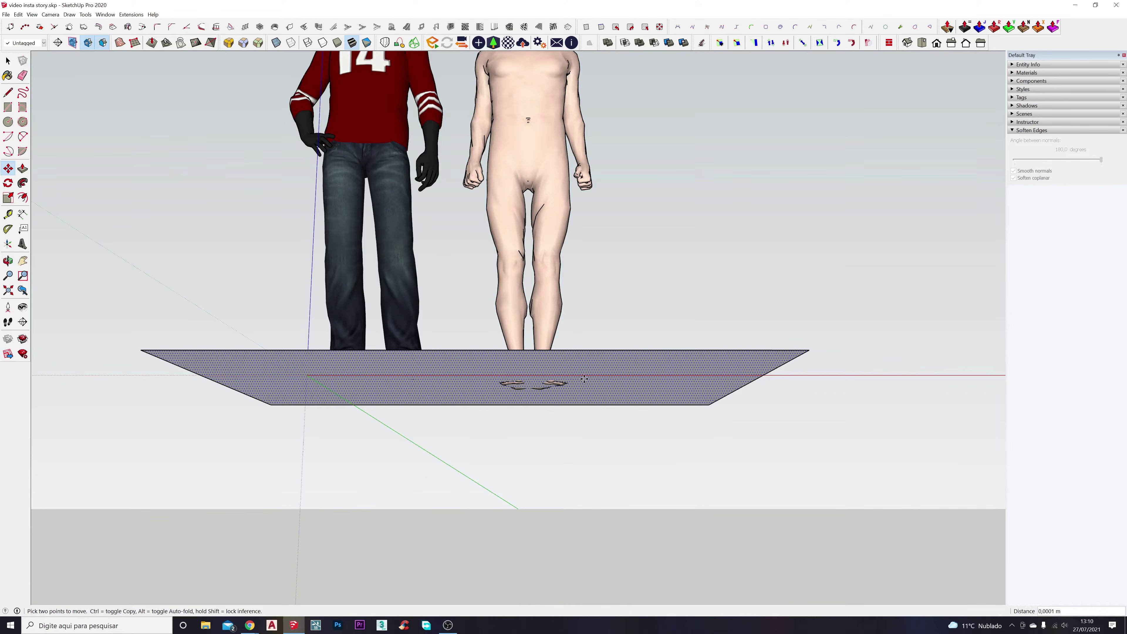
click(584, 385)
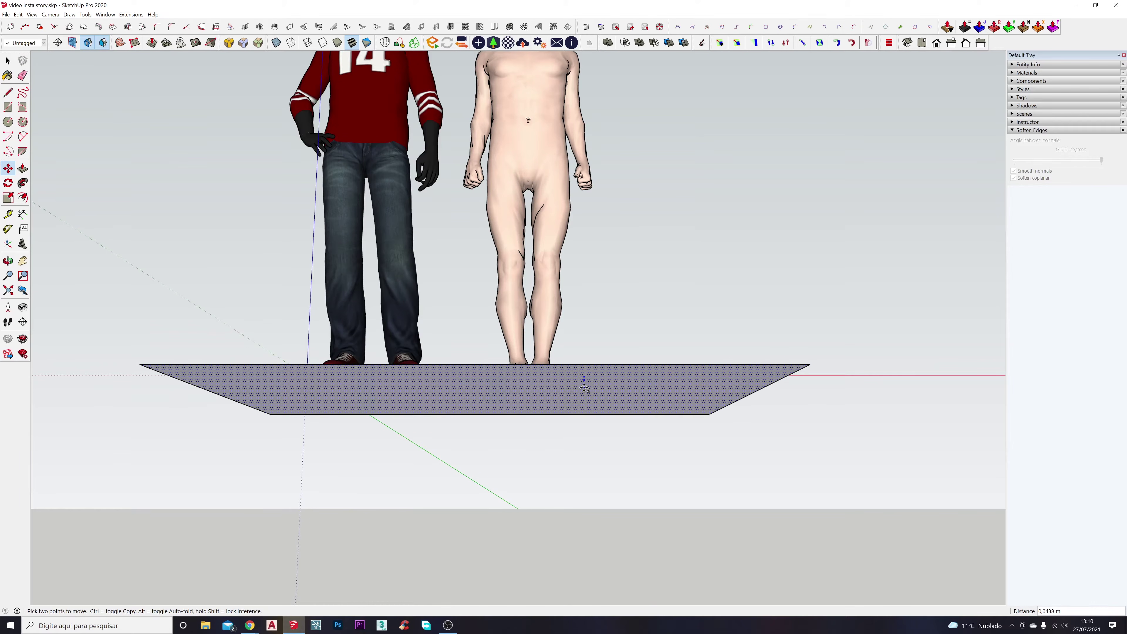
middle_drag(583, 385, 622, 404)
scroll(580, 467, down, 3)
key(space)
scroll(588, 461, down, 2)
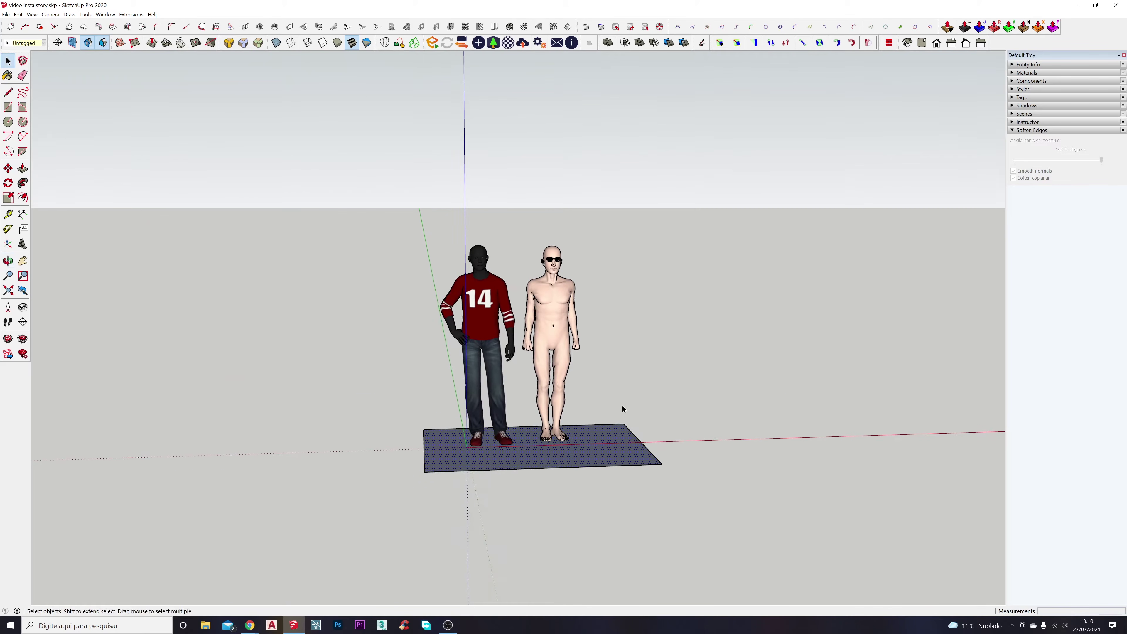
Copy the rectangle a small distance straight up and multiply that copy into an array of 100
key(m)
scroll(660, 453, up, 2)
click(672, 476)
key(ctrl)
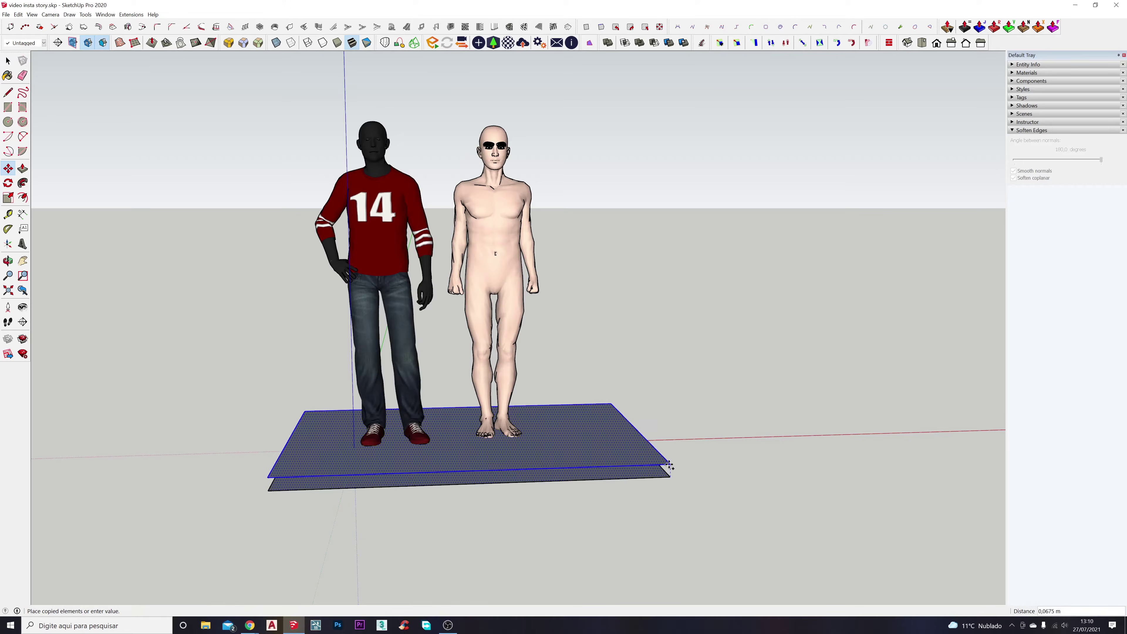
text(0,0)
key(Return)
middle_drag(669, 464, 706, 395)
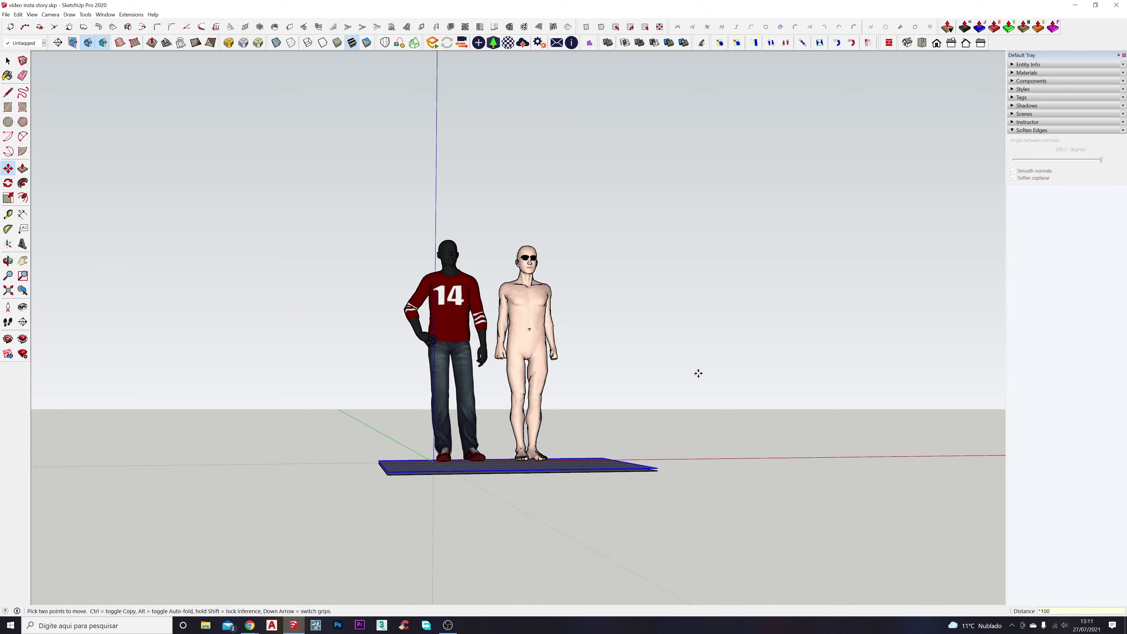
key(Return)
Remove the group of excess sheets stacked highest above the figures' heads
scroll(698, 373, down, 2)
middle_drag(698, 373, 651, 243)
scroll(527, 295, up, 2)
key(space)
drag(740, 194, 307, 206)
drag(262, 240, 264, 242)
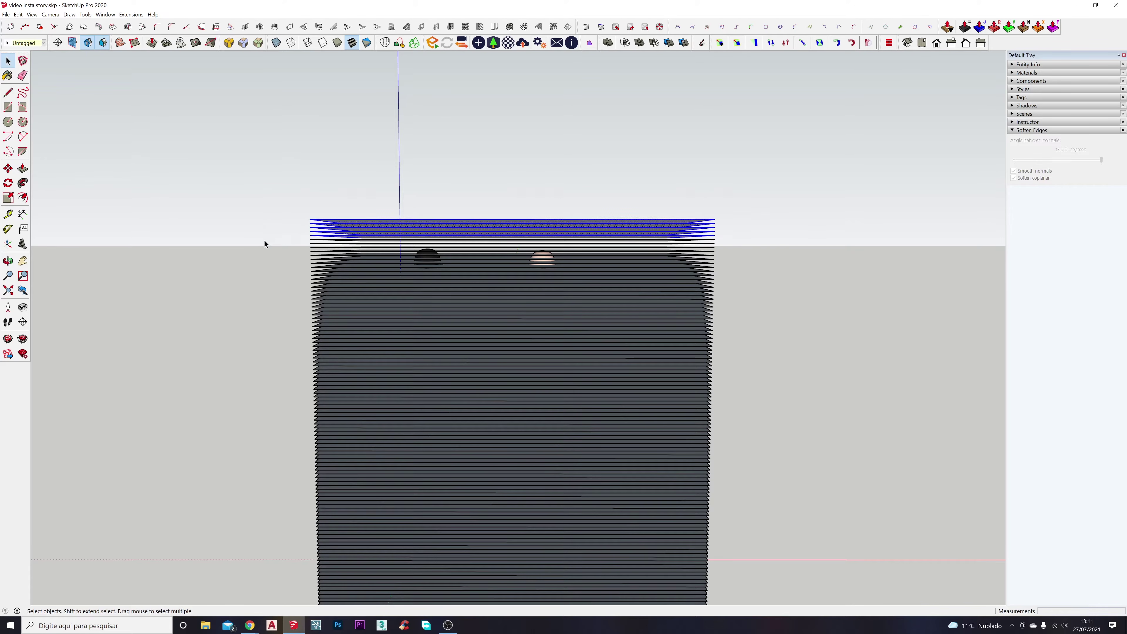
click(265, 241)
Delete the remaining uppermost sheet faces one at a time until the stack ends at the figures' heads
middle_drag(402, 258, 573, 275)
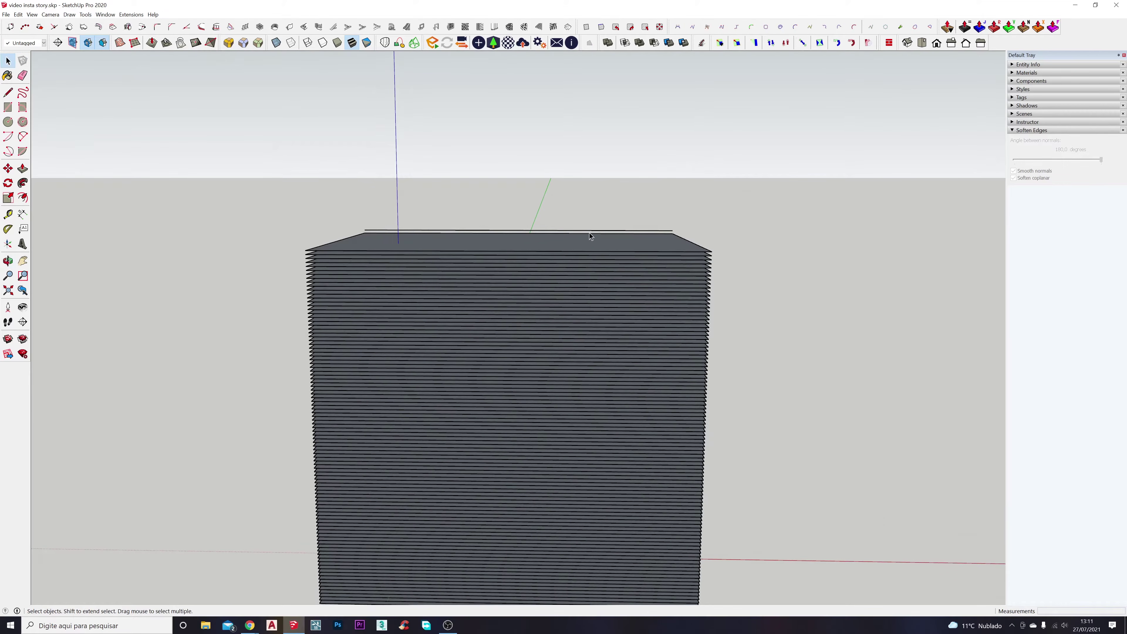
click(582, 242)
key(Delete)
middle_drag(582, 242, 559, 326)
click(570, 245)
key(Delete)
scroll(493, 334, down, 4)
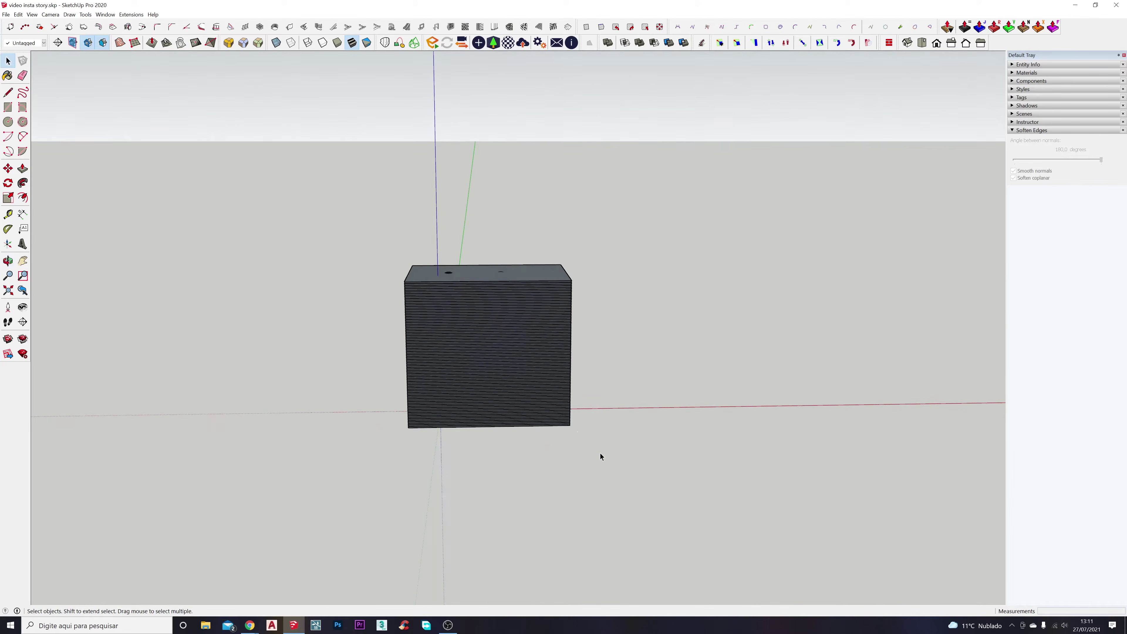
Select the entire stack of sheets and intersect its faces with the model
scroll(695, 474, up, 2)
drag(613, 113, 608, 111)
middle_drag(505, 173, 464, 210)
scroll(464, 210, up, 3)
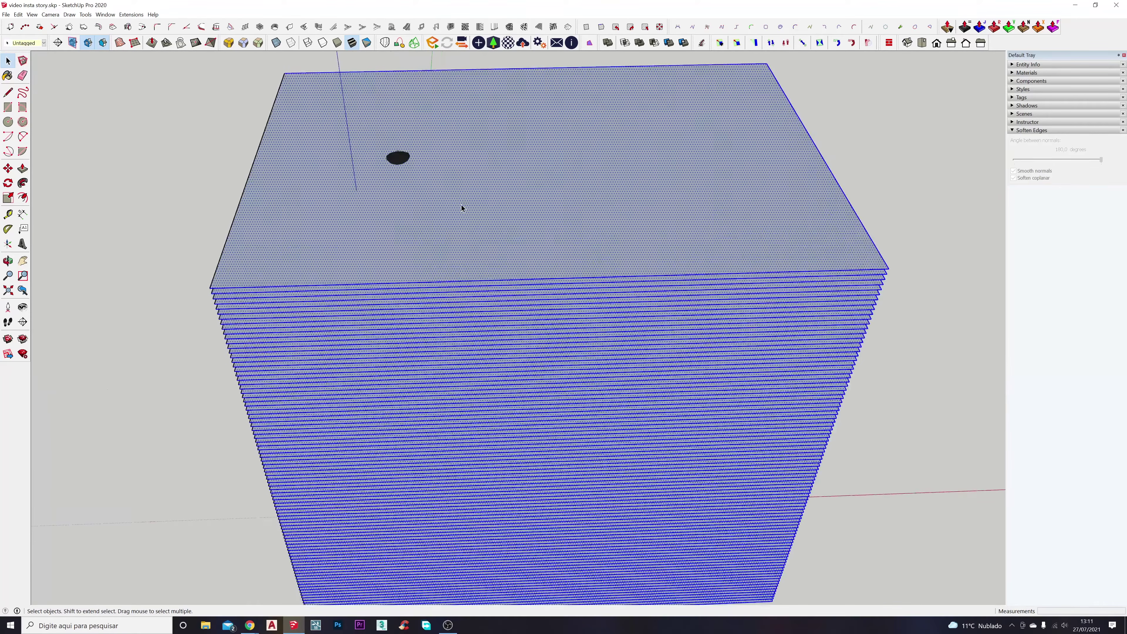
right_click(461, 205)
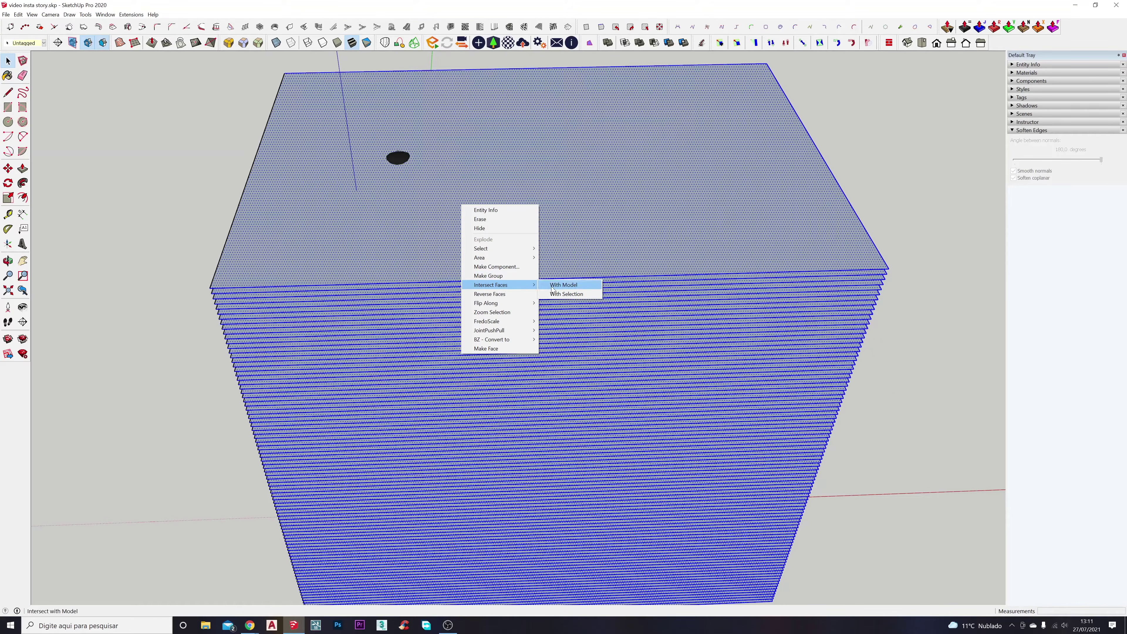
click(563, 285)
Try moving the top sheet of the stack sideways to check its intersected head outline
scroll(397, 299, down, 3)
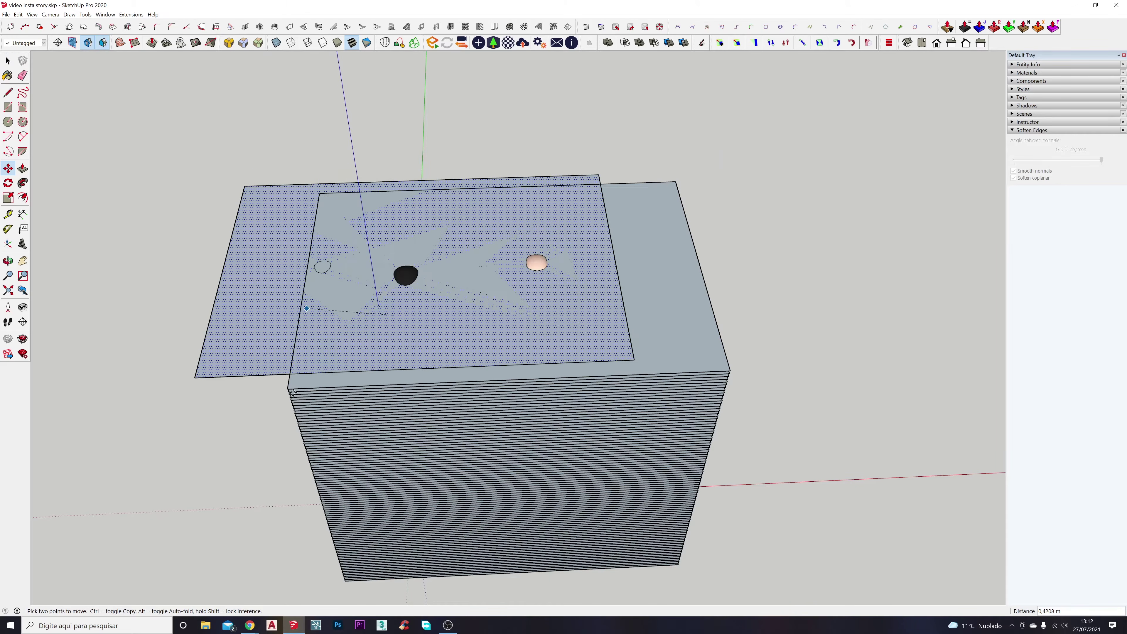
click(420, 375)
key(space)
Try moving the sheet just below the top one at the clothed figure's head to check its intersection
scroll(420, 375, up, 3)
middle_drag(407, 350, 392, 121)
scroll(391, 124, up, 5)
click(411, 145)
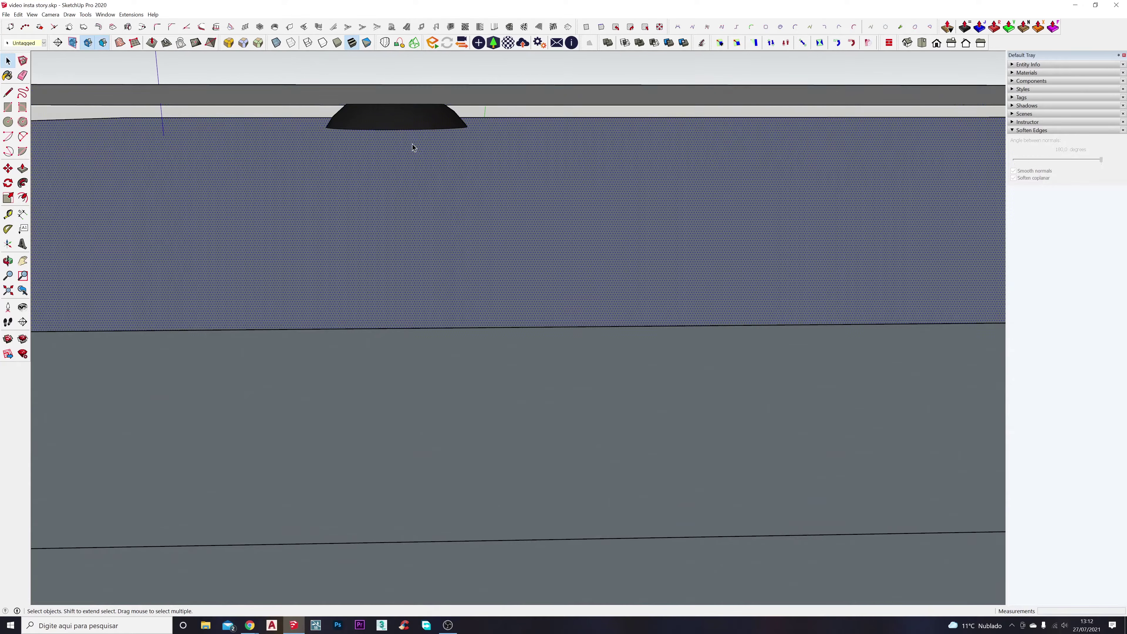
key(m)
click(434, 150)
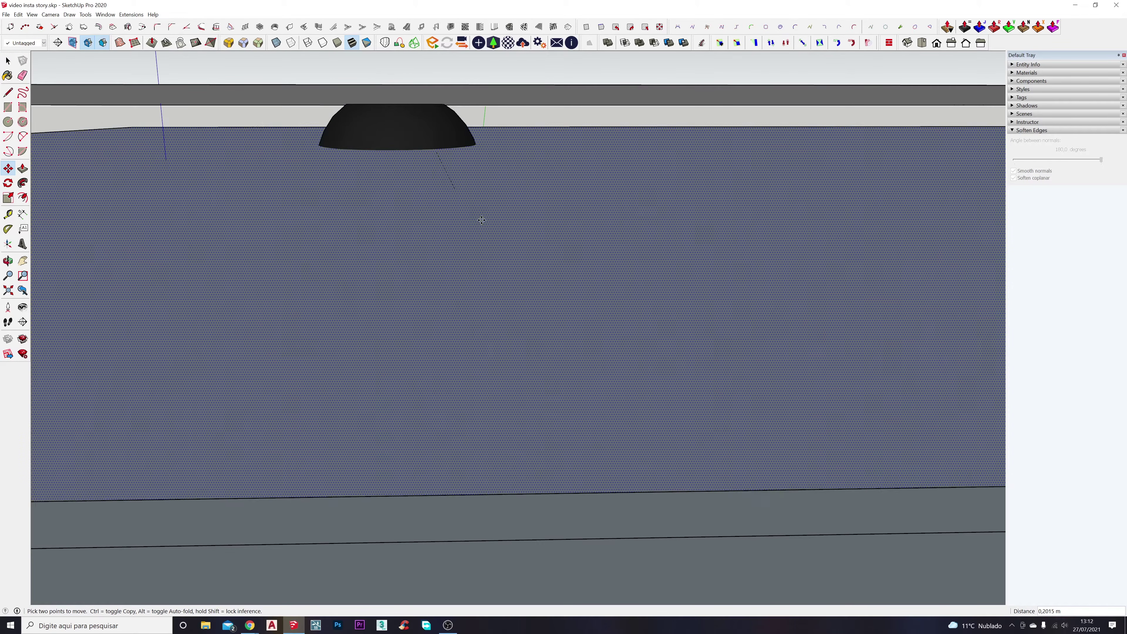
key(space)
middle_drag(557, 266, 644, 156)
click(596, 156)
key(m)
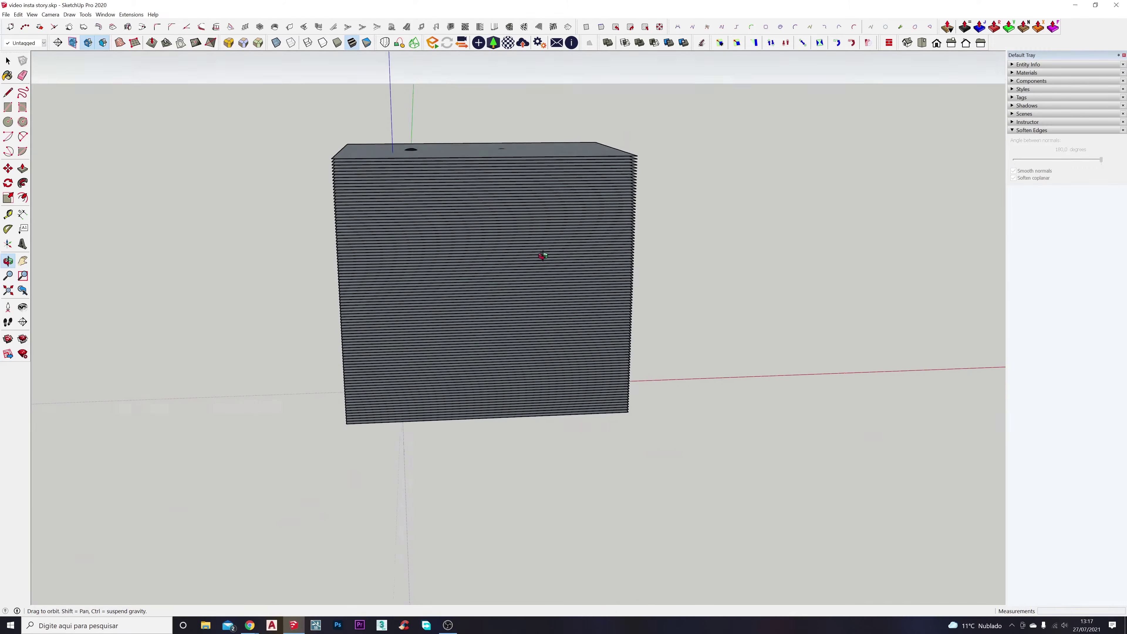
Copy the intersected sheet stack beside the original along the red axis, then delete the original's outer sheet faces around the figures
middle_drag(538, 254, 506, 352)
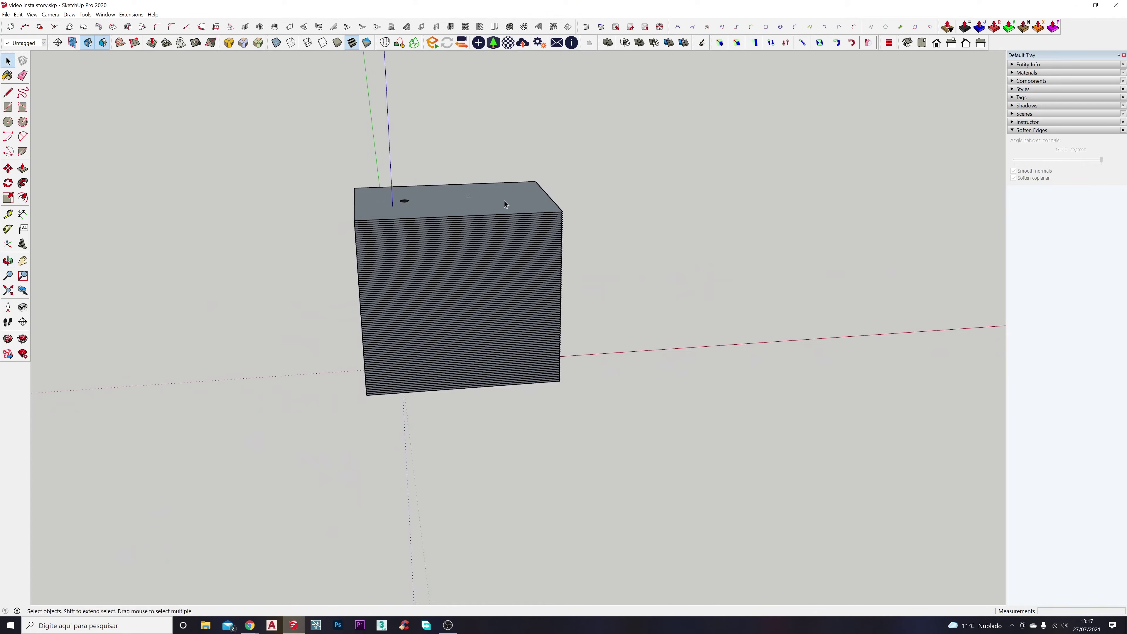
middle_drag(368, 226, 639, 432)
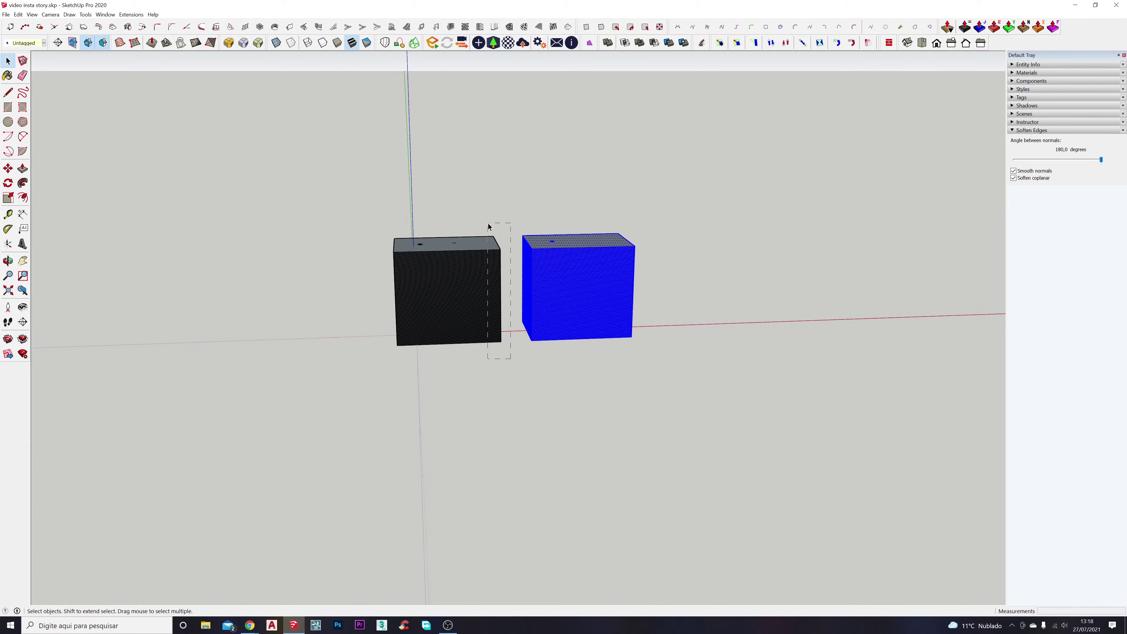
drag(488, 226, 487, 224)
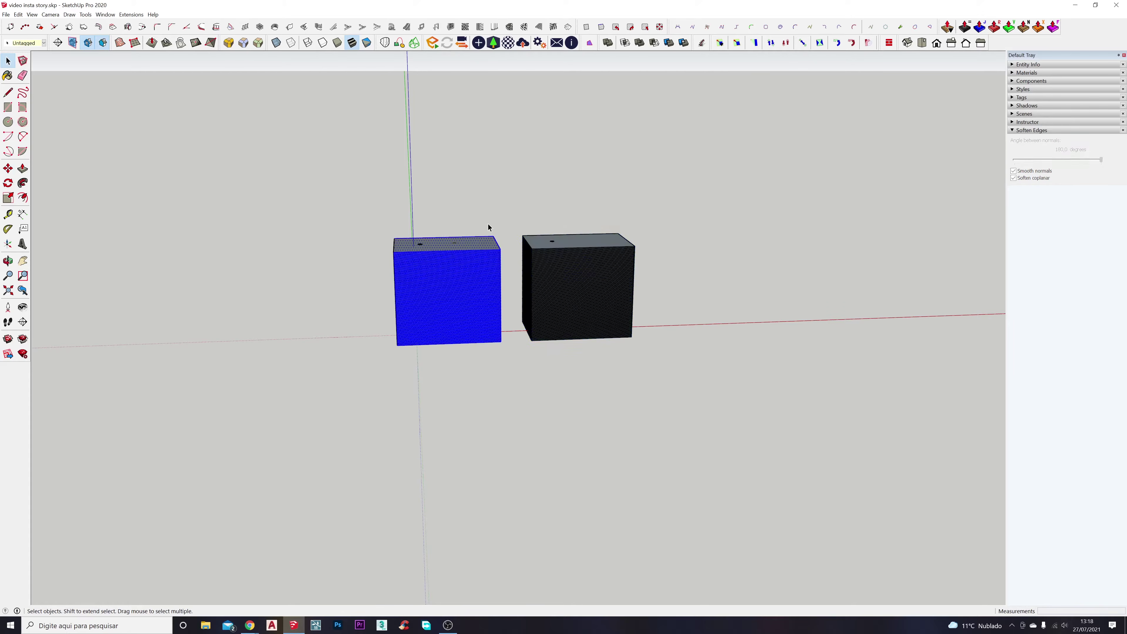
key(Delete)
drag(399, 353, 380, 229)
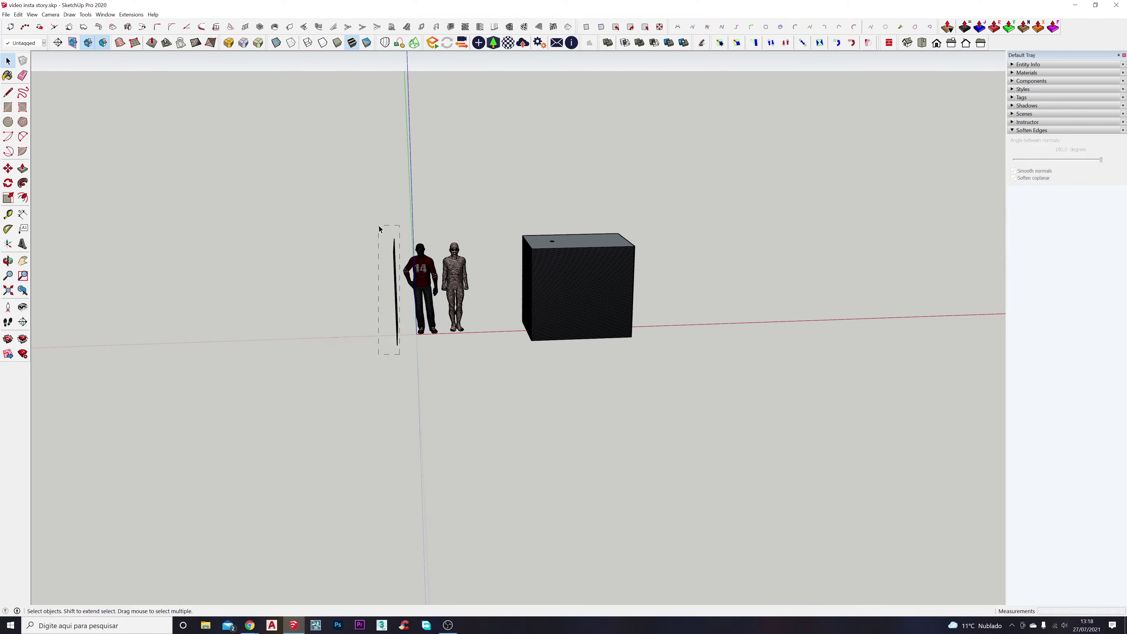
Select both original figure models and move them aside along the red axis, out of their sliced layers
scroll(436, 263, up, 10)
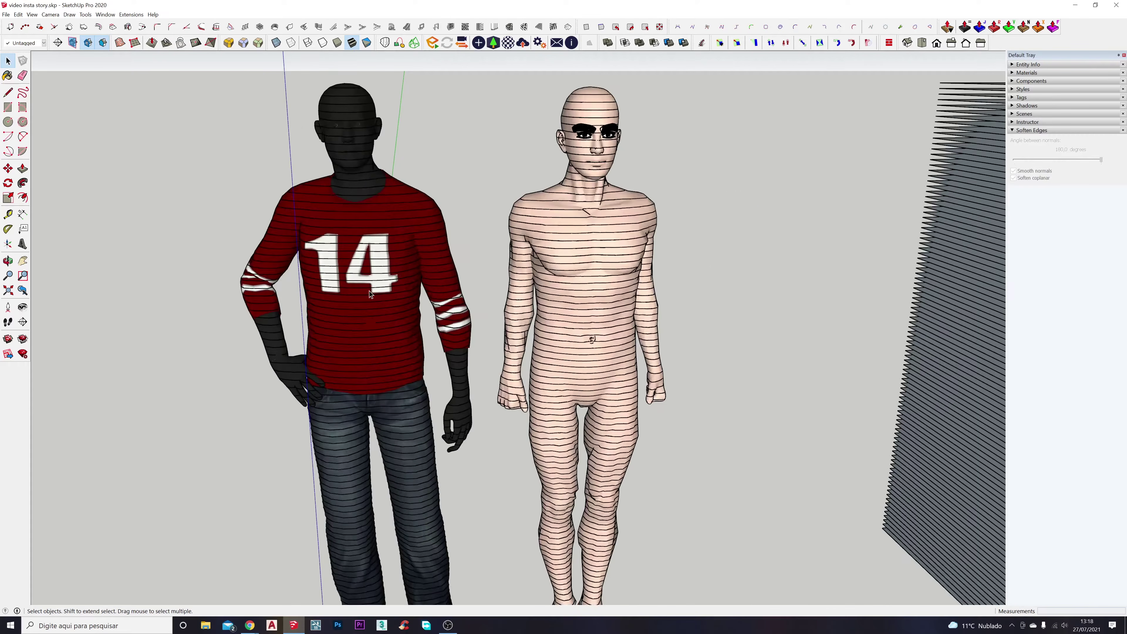
middle_drag(455, 252, 845, 388)
middle_drag(782, 227, 604, 272)
scroll(514, 217, up, 5)
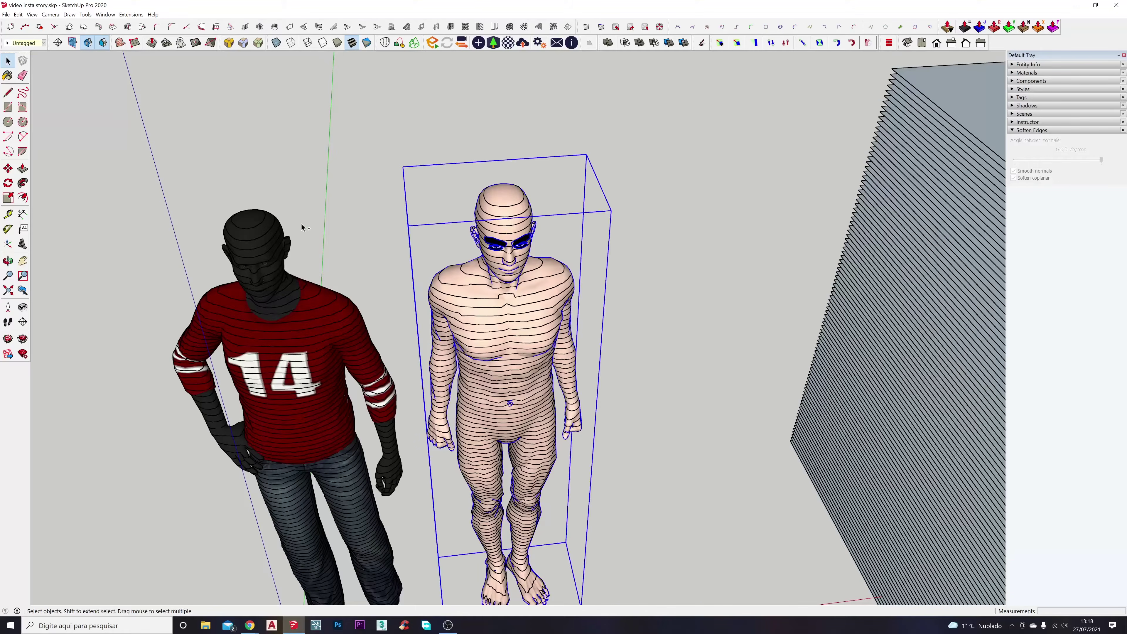
scroll(253, 231, down, 5)
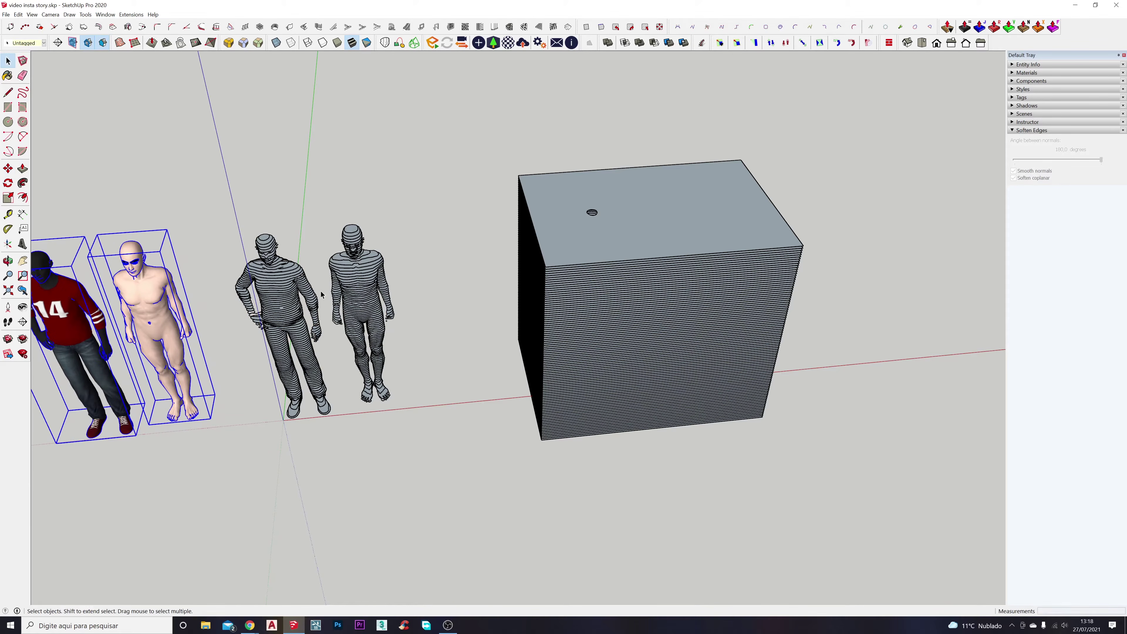
Examine the isolated slices of both figures from head to legs for layers without faces
scroll(334, 296, up, 10)
middle_drag(334, 297, 309, 211)
scroll(344, 303, down, 3)
scroll(356, 316, up, 5)
scroll(345, 211, down, 2)
middle_drag(569, 194, 368, 260)
scroll(369, 377, up, 3)
middle_drag(365, 378, 372, 289)
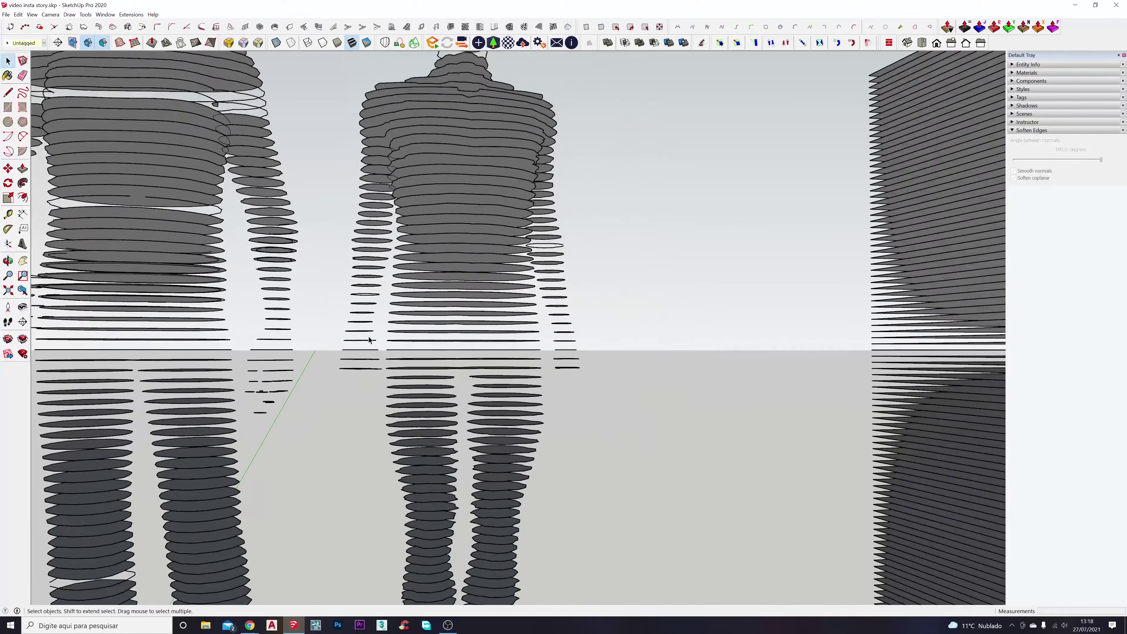
middle_drag(368, 340, 446, 377)
scroll(446, 374, down, 5)
scroll(414, 466, up, 2)
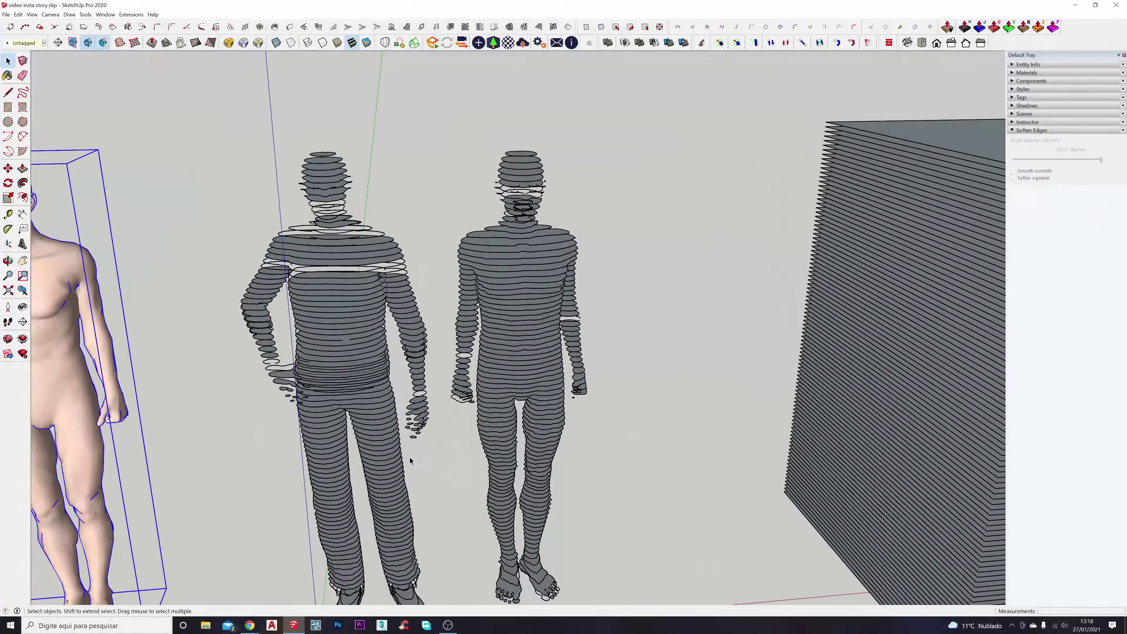
Inspect the clothed figure's shoulder, chest and arm slices for open outlines and stray edges
middle_drag(364, 298, 390, 226)
scroll(290, 266, up, 5)
scroll(540, 309, up, 3)
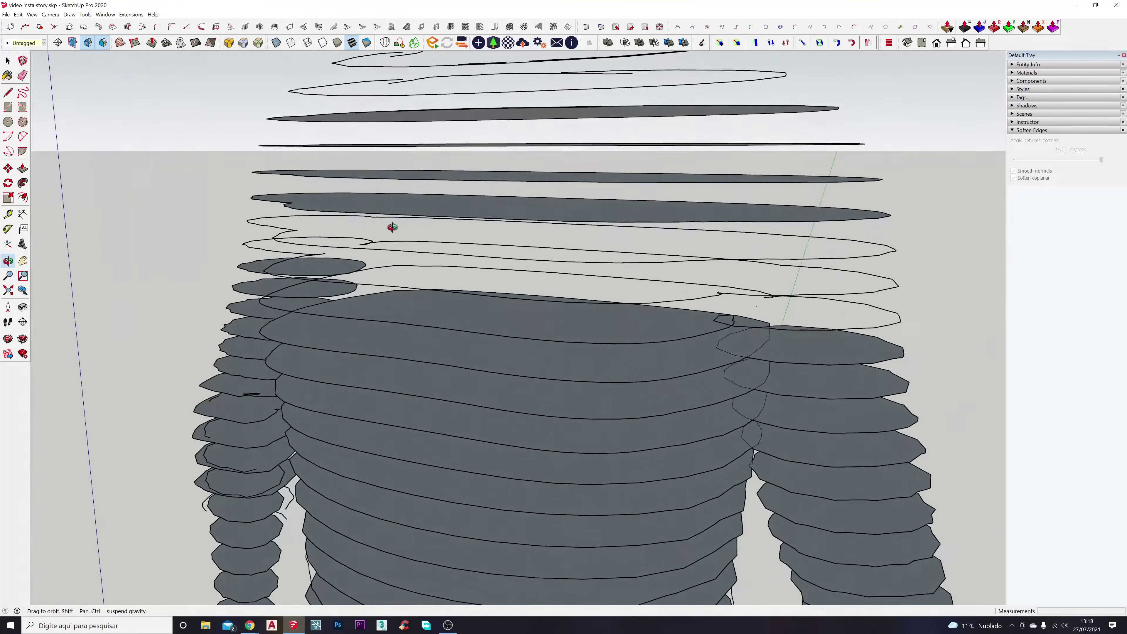
scroll(487, 228, up, 3)
mouse_move(487, 228)
middle_down()
mouse_move(498, 247)
mouse_move(424, 221)
mouse_move(591, 256)
mouse_move(599, 278)
mouse_move(516, 322)
mouse_move(488, 314)
mouse_move(479, 289)
mouse_move(464, 387)
mouse_move(306, 340)
mouse_move(301, 307)
mouse_move(333, 348)
mouse_move(359, 337)
middle_up()
scroll(598, 279, down, 6)
scroll(516, 322, down, 4)
scroll(488, 313, up, 3)
scroll(361, 308, up, 5)
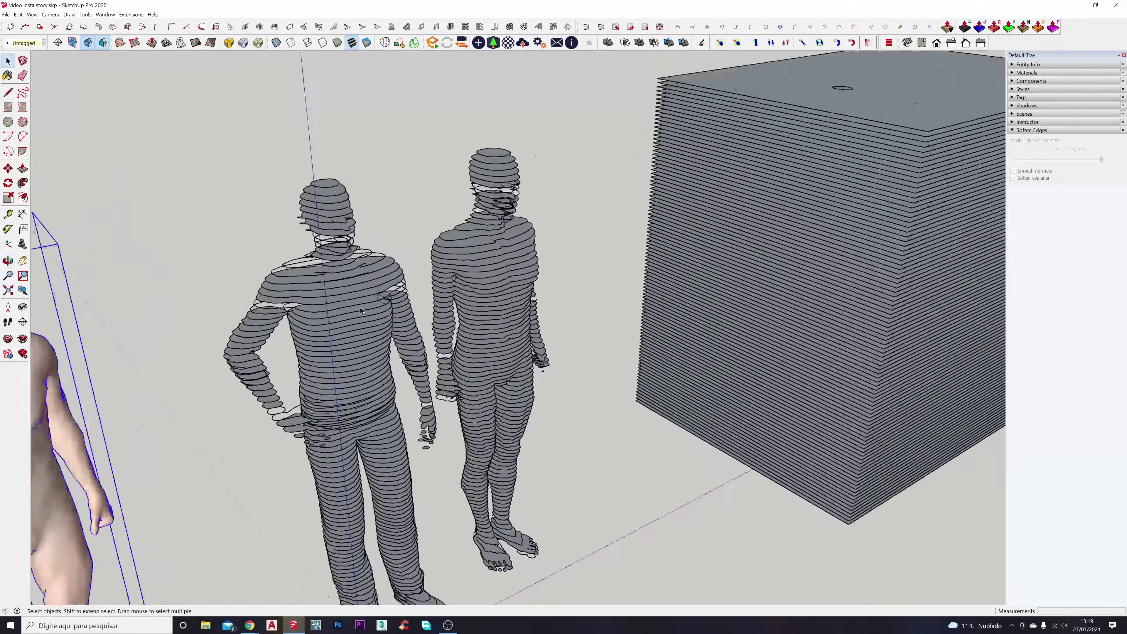
scroll(246, 308, up, 5)
scroll(246, 308, down, 5)
scroll(300, 266, up, 4)
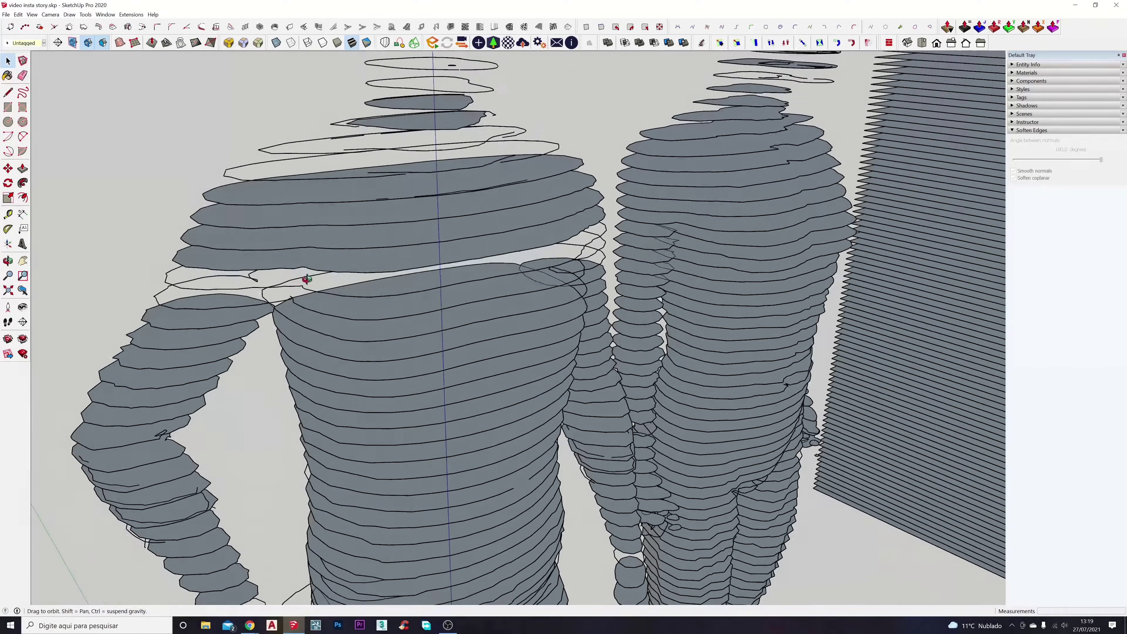
scroll(298, 253, down, 5)
scroll(395, 221, up, 3)
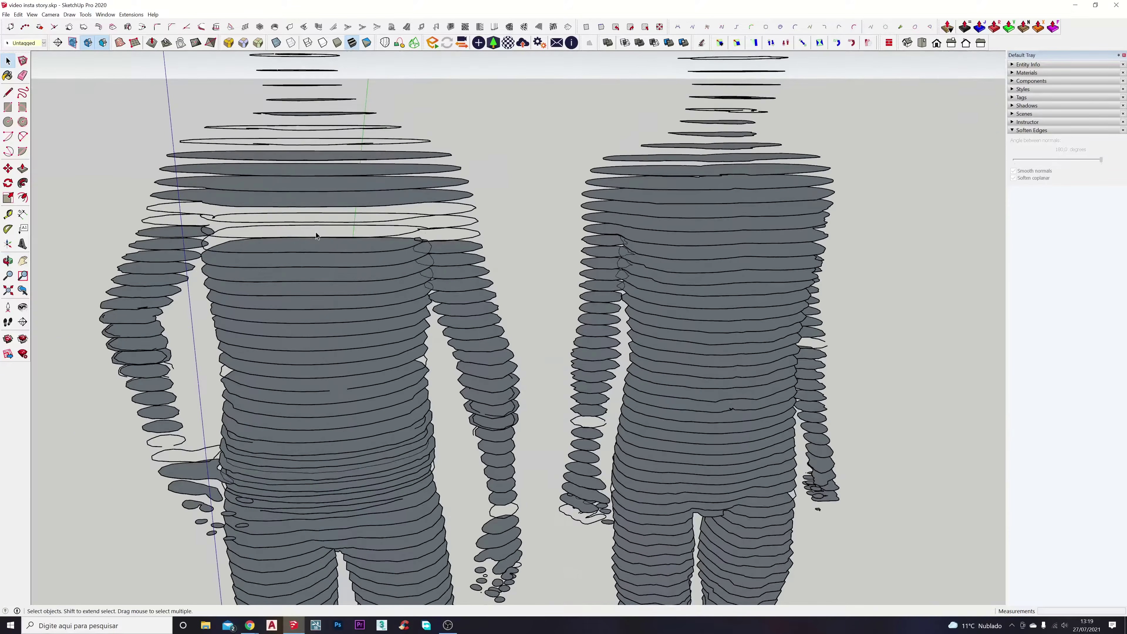
scroll(390, 235, down, 3)
mouse_move(490, 246)
middle_down()
mouse_move(491, 351)
mouse_move(535, 458)
mouse_move(489, 342)
mouse_move(512, 365)
middle_up()
scroll(488, 342, down, 5)
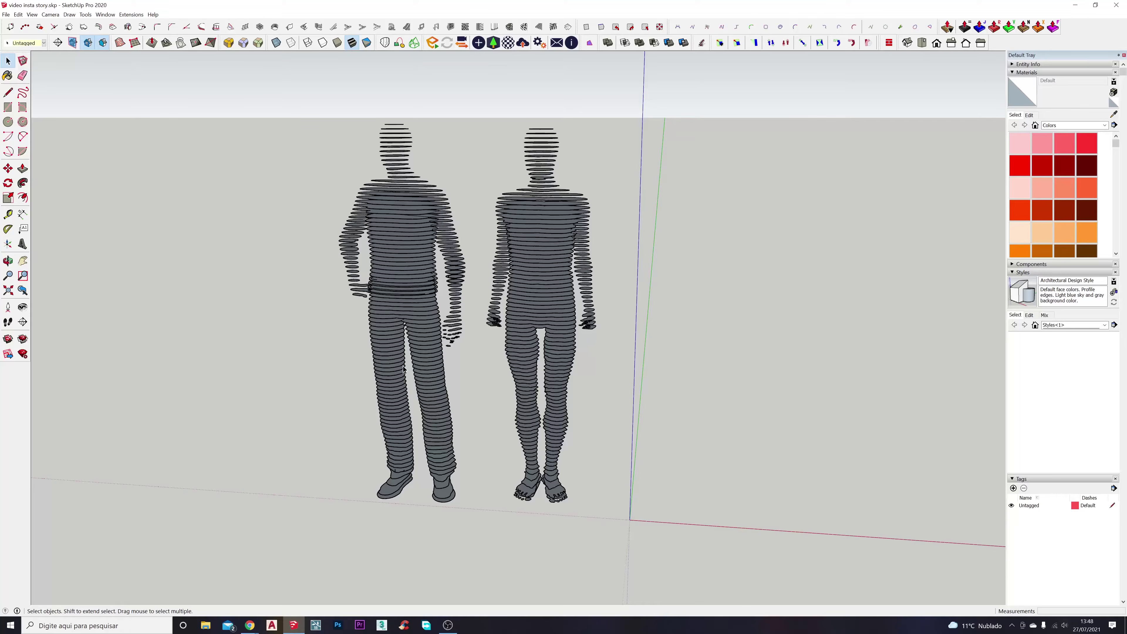
Review the repaired slices of both figures from feet to heads, checking that every layer is filled
scroll(432, 314, up, 5)
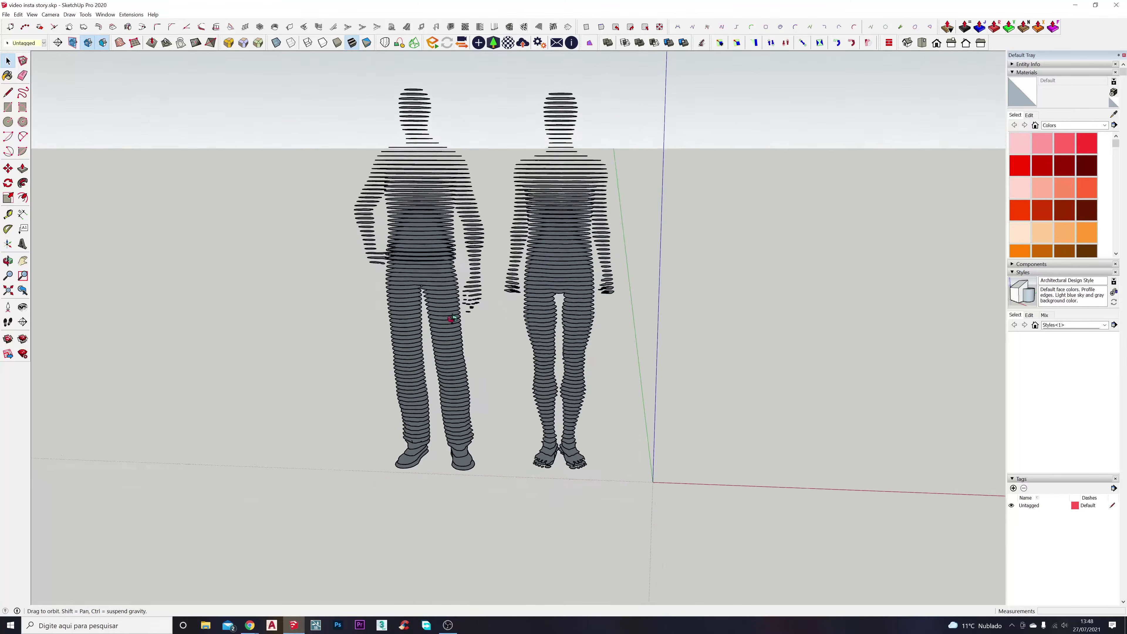
scroll(450, 401, up, 3)
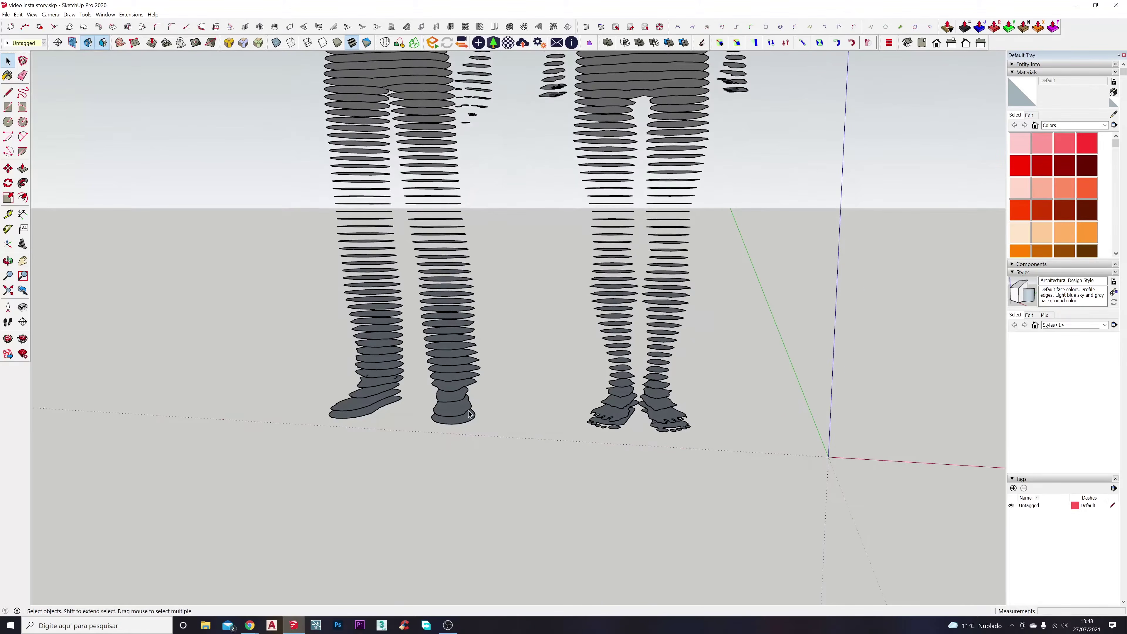
scroll(454, 397, up, 5)
middle_drag(454, 397, 450, 136)
shift+drag(450, 137, 511, 284)
scroll(512, 286, down, 3)
shift+middle_drag(542, 193, 547, 357)
shift+middle_drag(527, 163, 520, 270)
shift+middle_drag(520, 135, 502, 252)
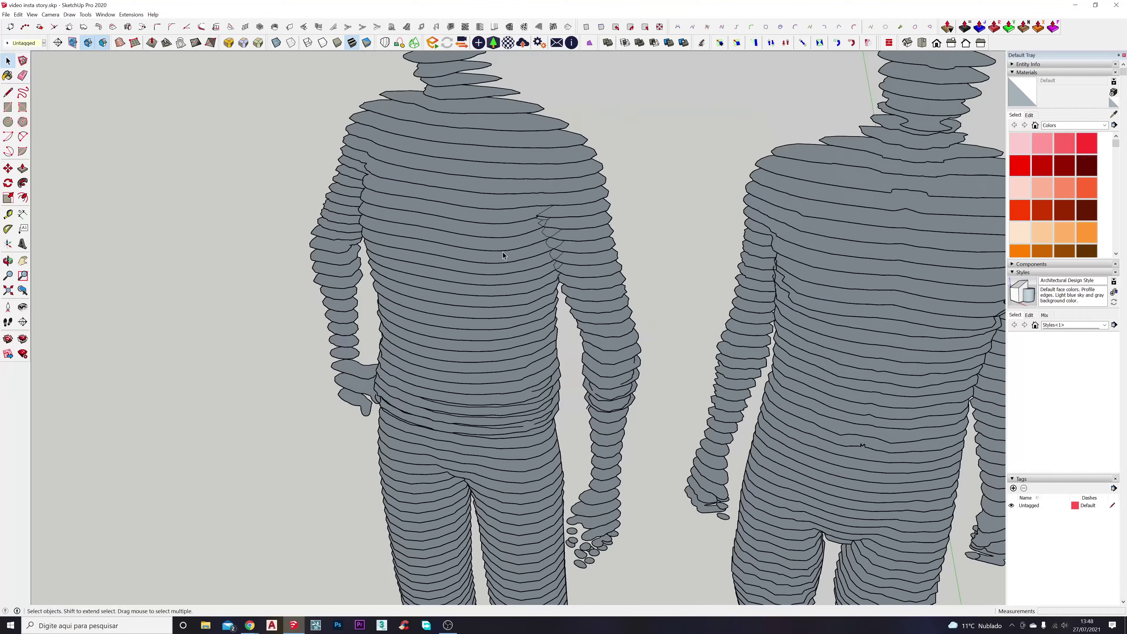
shift+middle_drag(505, 190, 508, 290)
shift+middle_drag(465, 133, 477, 242)
mouse_move(477, 242)
middle_down()
mouse_move(488, 272)
mouse_move(552, 282)
middle_up()
shift+middle_drag(552, 282, 350, 218)
middle_drag(702, 288, 614, 127)
shift+middle_drag(551, 342, 521, 212)
shift+middle_drag(536, 370, 513, 196)
mouse_move(511, 396)
middle_down()
mouse_move(520, 239)
mouse_move(725, 480)
middle_up()
mouse_move(365, 220)
shift+middle_down()
mouse_move(416, 329)
mouse_move(355, 311)
shift+middle_up()
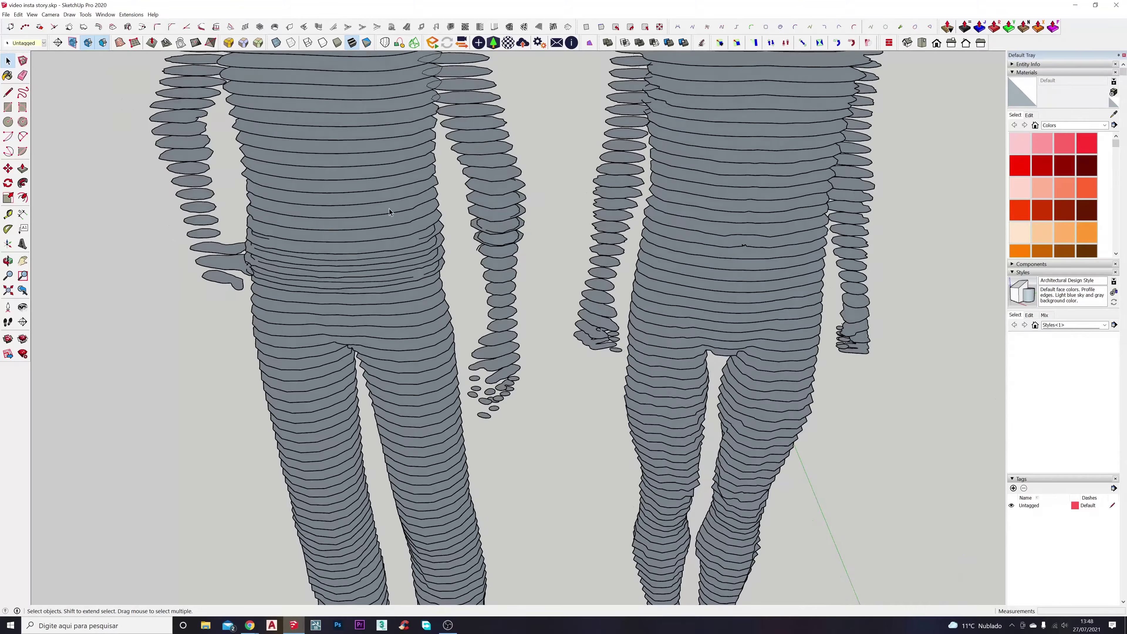
Erase the stray edges where the arm slices overlap the torso at the clothed figure's armpit
scroll(396, 214, up, 2)
mouse_move(416, 207)
middle_down()
mouse_move(392, 240)
mouse_move(454, 230)
mouse_move(377, 209)
mouse_move(435, 275)
middle_up()
scroll(480, 247, up, 4)
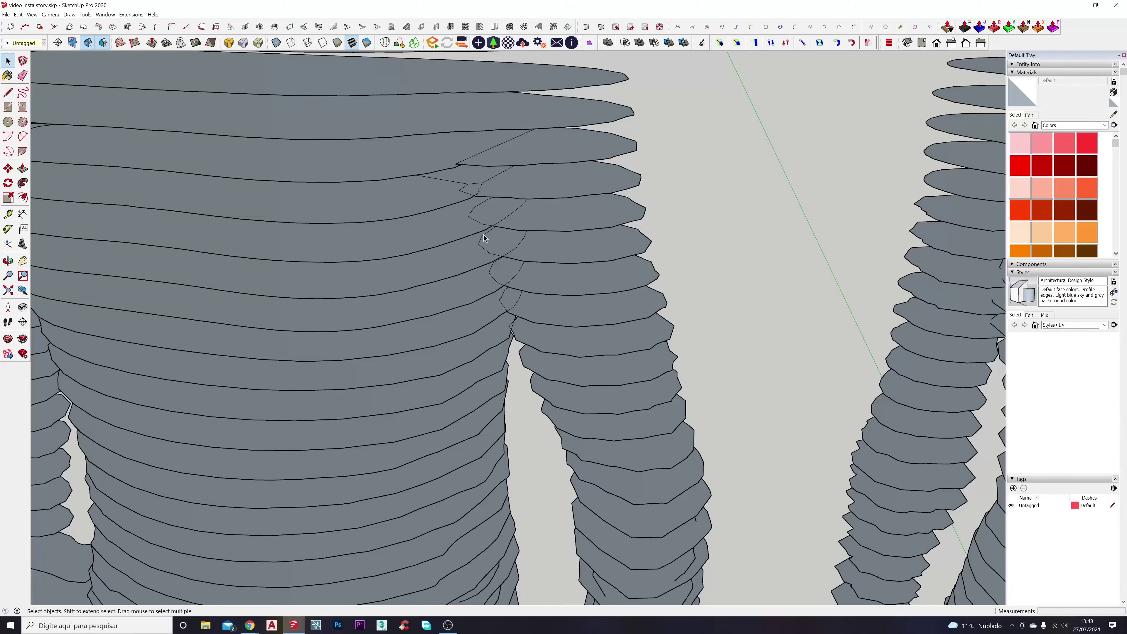
key(e)
scroll(483, 235, up, 3)
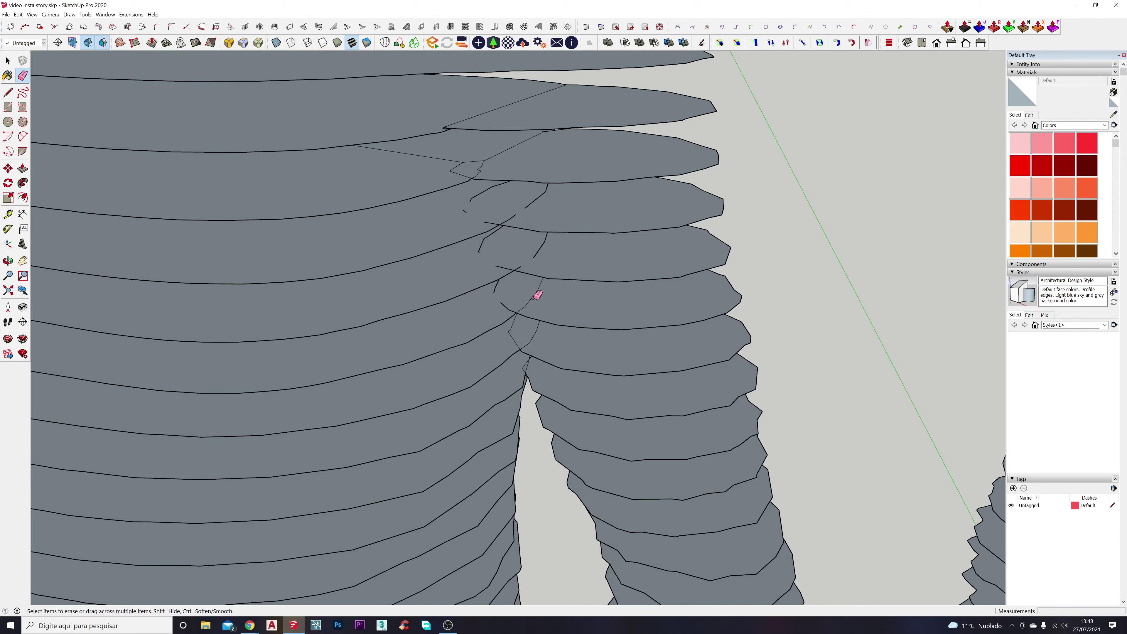
mouse_move(532, 302)
middle_down()
mouse_move(530, 357)
mouse_move(410, 276)
middle_up()
scroll(520, 338, up, 3)
scroll(411, 277, up, 2)
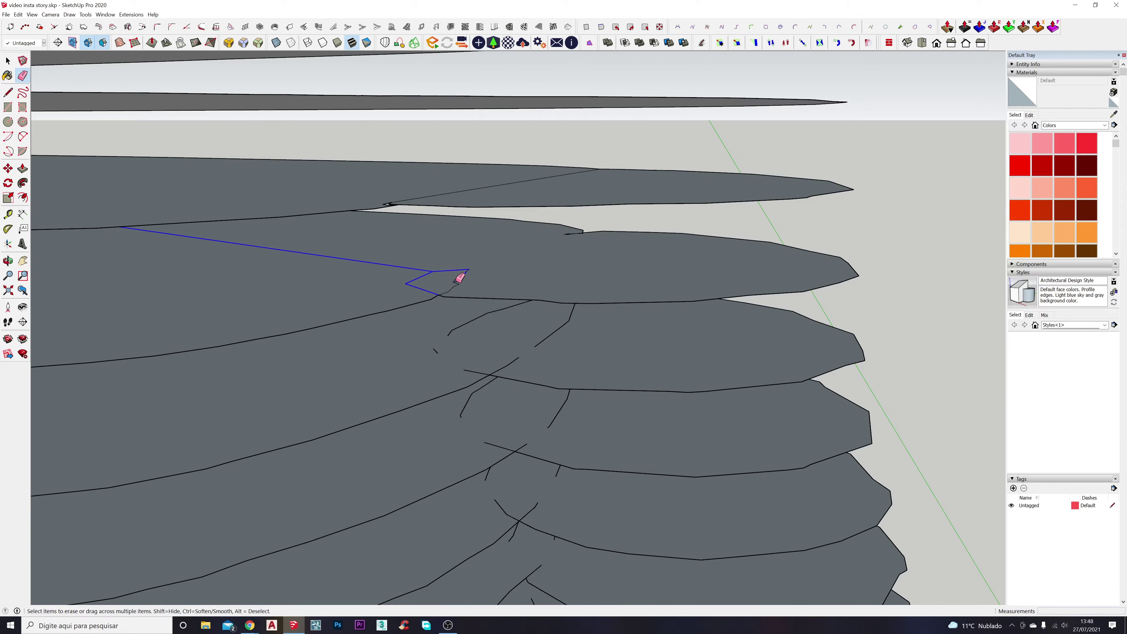
Erase the diagonal edge splitting the clothed figure's upper shoulder slice and restore that slice's face
scroll(461, 284, down, 3)
scroll(465, 274, up, 3)
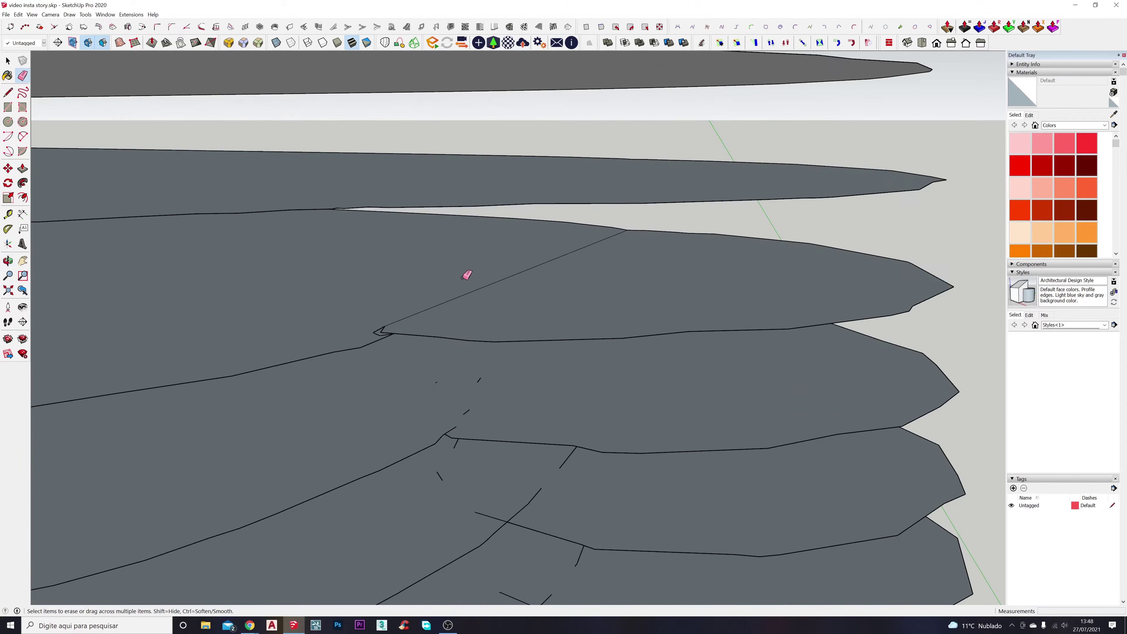
scroll(382, 328, down, 3)
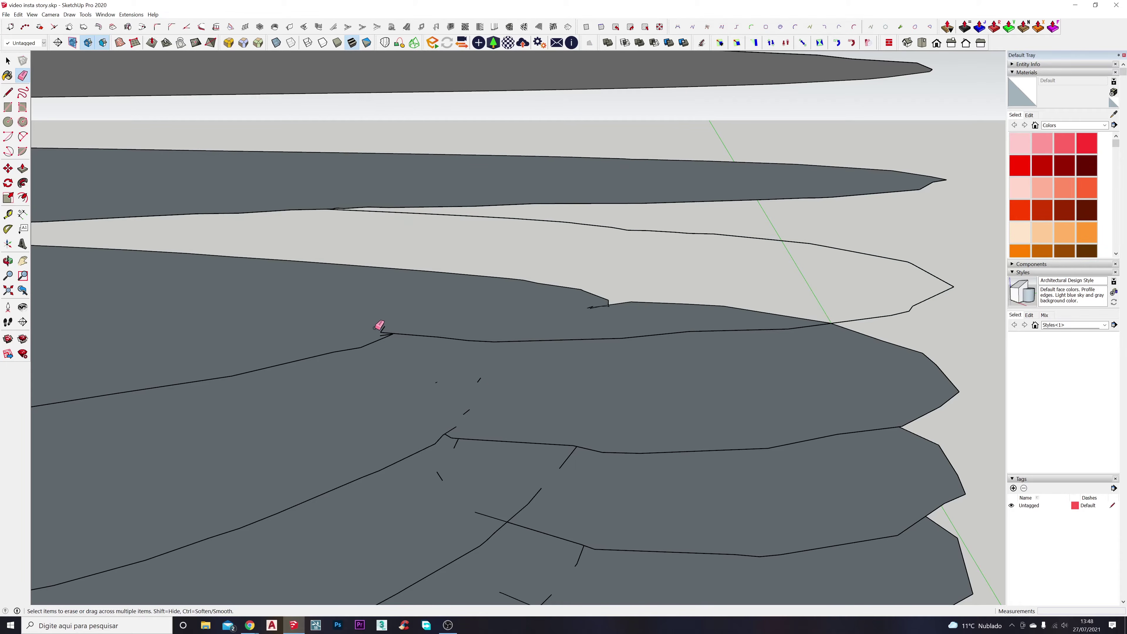
scroll(533, 302, down, 5)
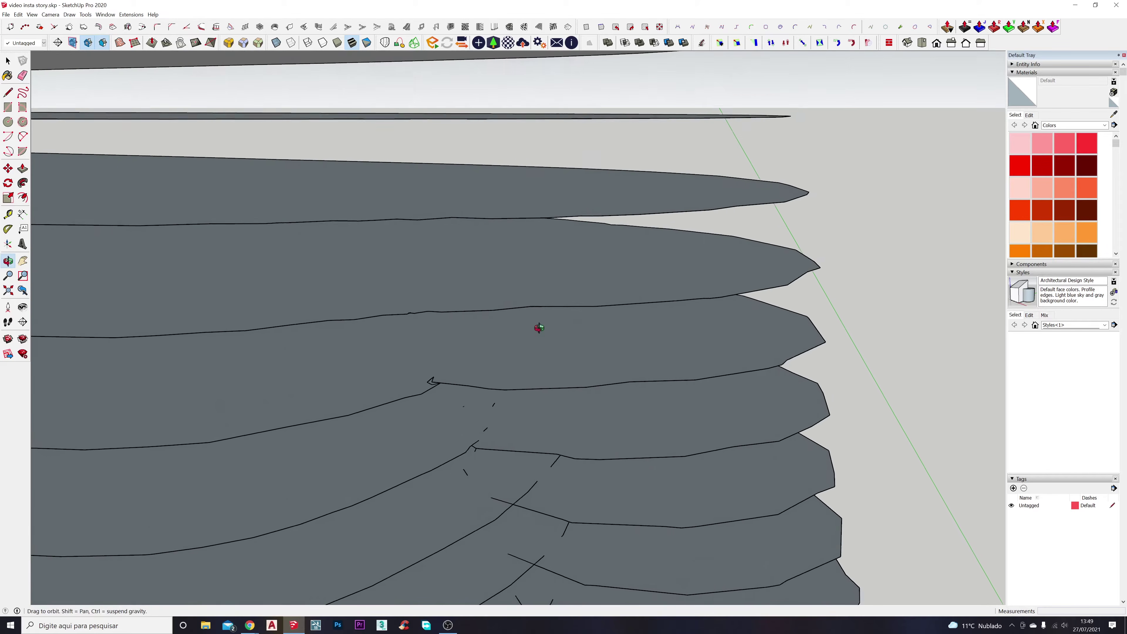
mouse_move(478, 299)
middle_down()
mouse_move(468, 397)
mouse_move(425, 347)
mouse_move(521, 458)
mouse_move(457, 432)
mouse_move(487, 292)
mouse_move(469, 265)
mouse_move(506, 323)
mouse_move(442, 337)
middle_up()
scroll(488, 372, down, 5)
scroll(518, 415, up, 8)
mouse_move(300, 264)
middle_down()
mouse_move(540, 208)
mouse_move(527, 288)
mouse_move(443, 297)
middle_up()
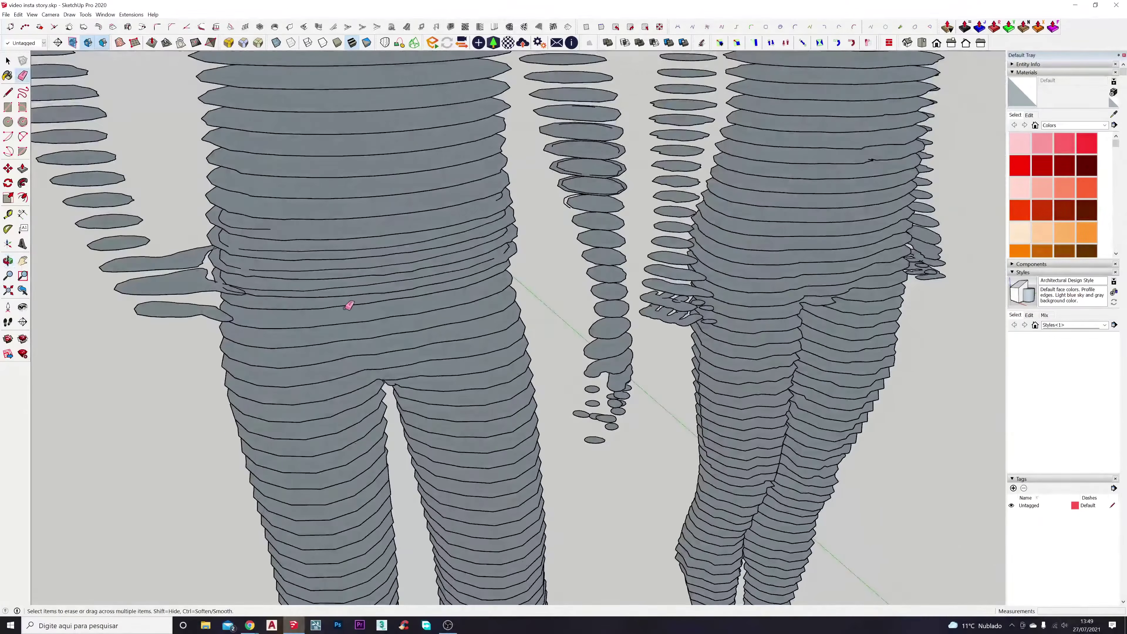
Show the sliced figures in the front view with parallel projection
scroll(227, 234, up, 10)
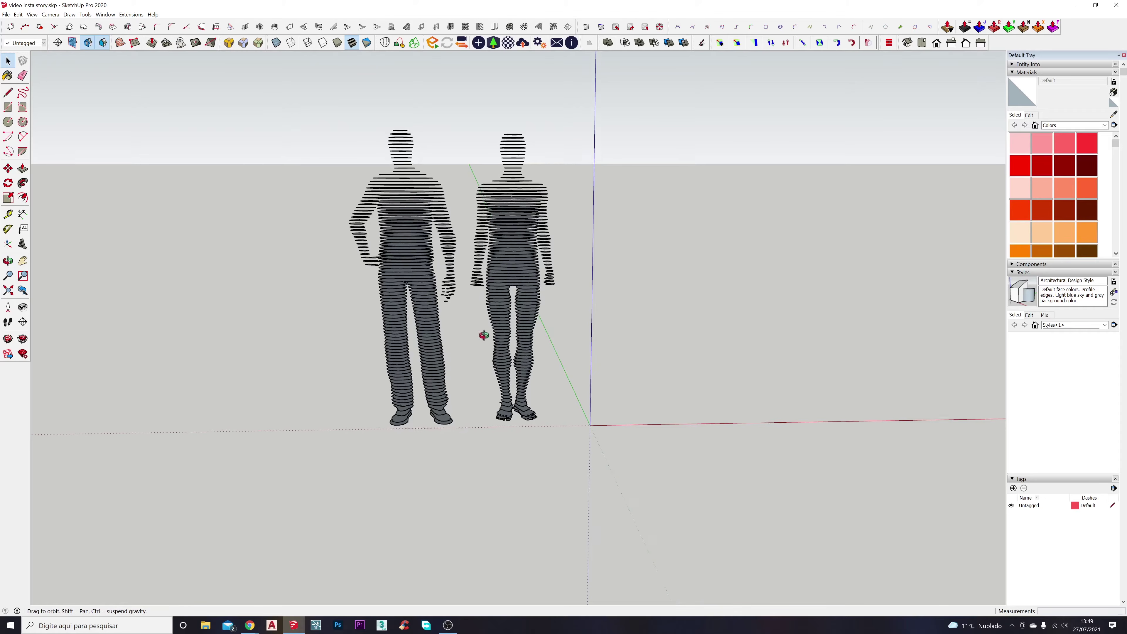
middle_drag(484, 335, 475, 347)
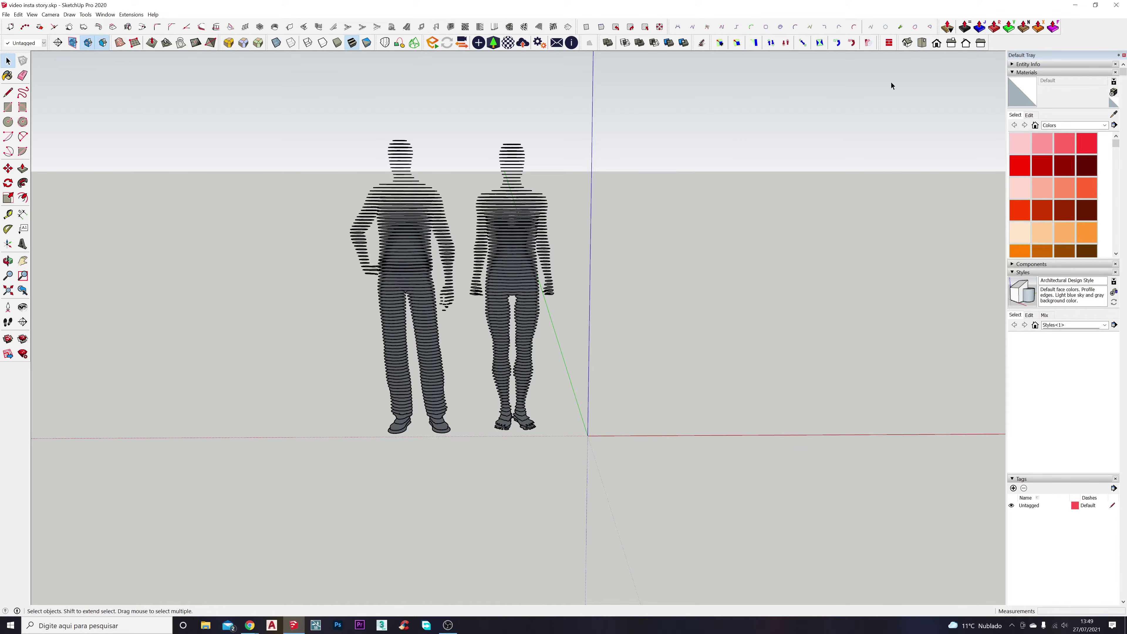
click(937, 43)
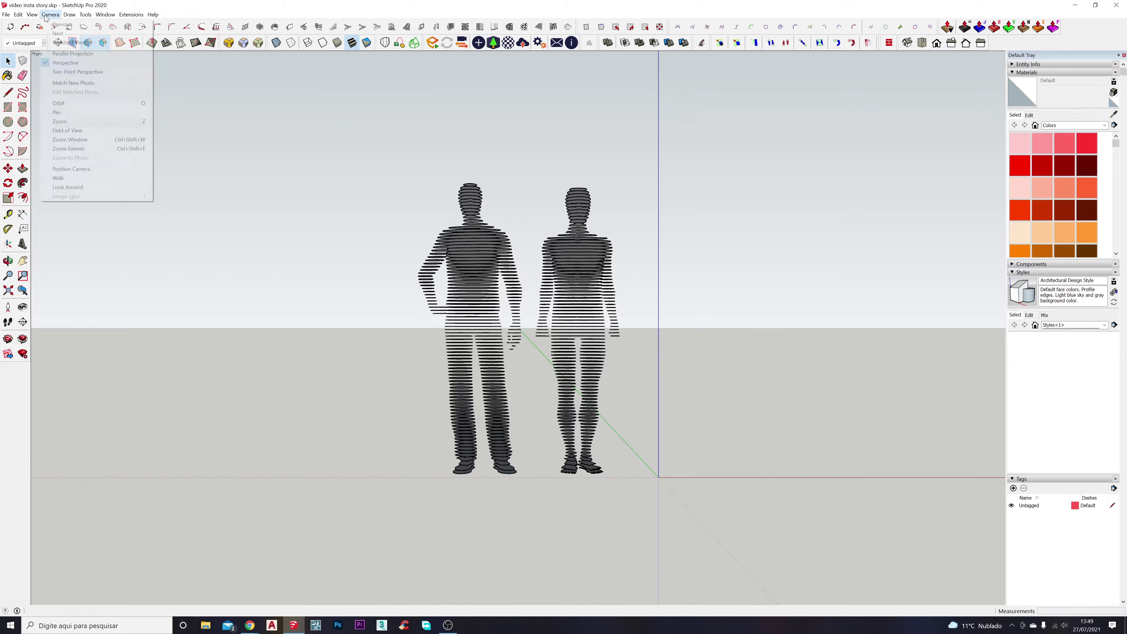
click(66, 54)
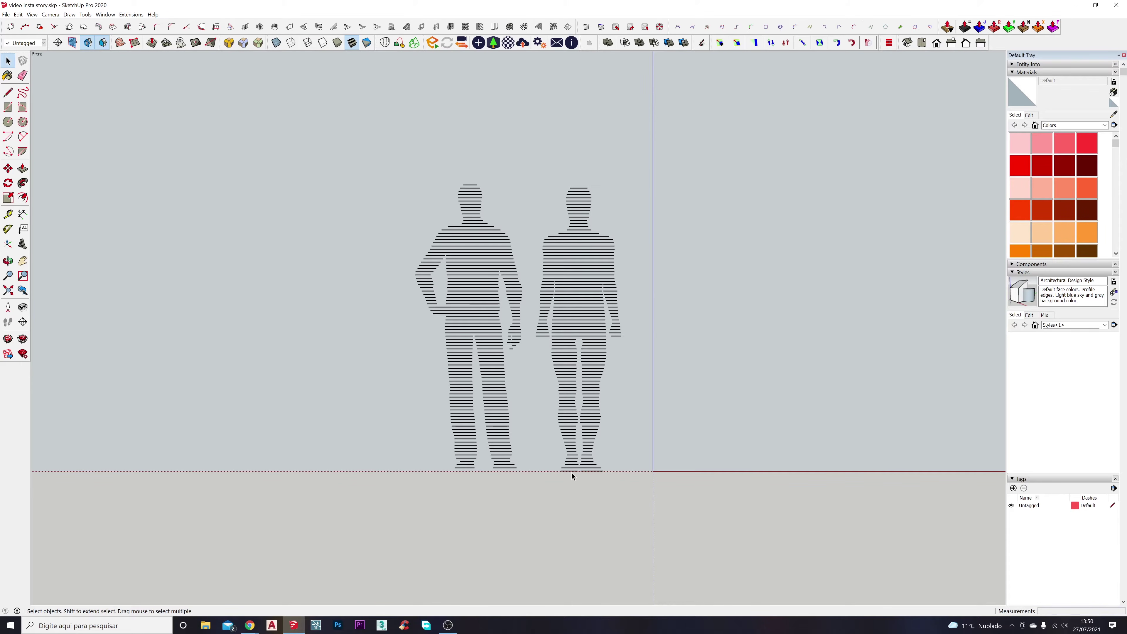
Delete every other slice from the unclothed figure's feet and ankles
scroll(572, 473, up, 3)
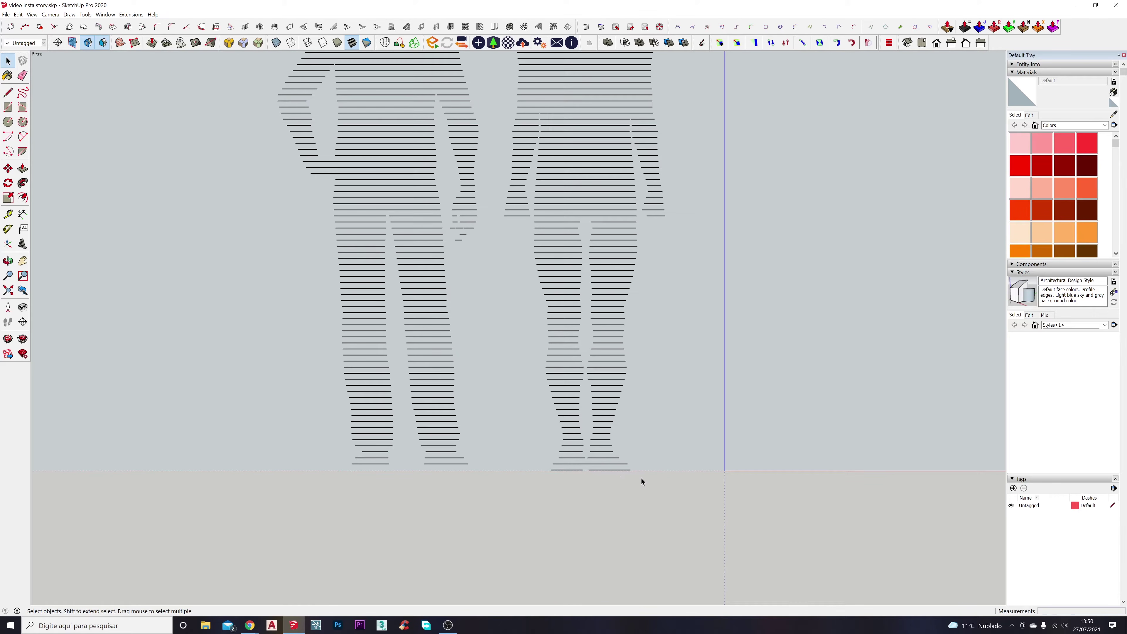
drag(519, 469, 519, 470)
drag(350, 464, 342, 462)
click(635, 471)
click(549, 463)
key(Delete)
mouse_move(545, 450)
mouse_down()
mouse_move(615, 453)
mouse_move(615, 441)
mouse_up()
key(Delete)
key(Delete)
drag(614, 421, 549, 414)
key(Delete)
Delete alternate slices from the clothed figure's shoes and trouser hems
drag(470, 462, 348, 456)
key(Delete)
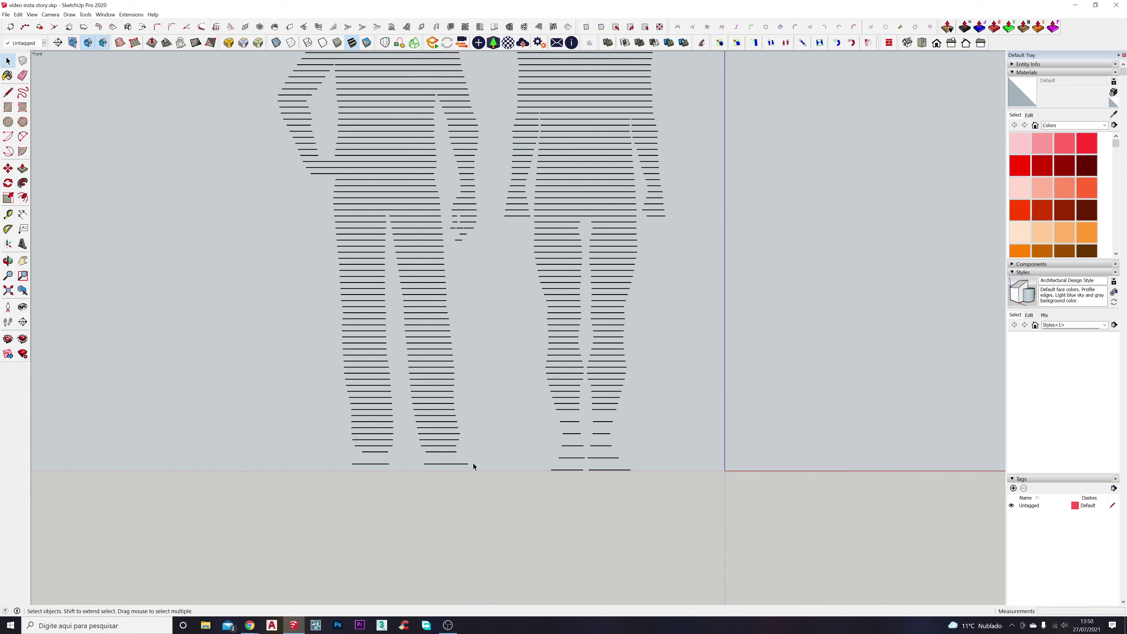
drag(370, 439, 350, 445)
key(Delete)
drag(465, 431, 341, 434)
key(Delete)
scroll(506, 455, down, 2)
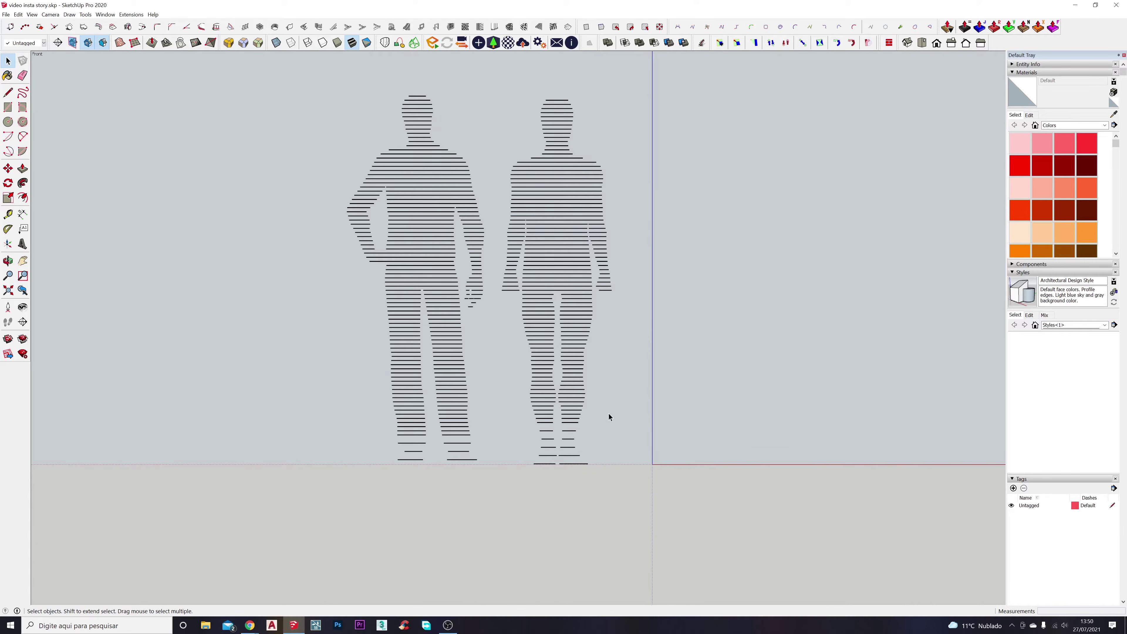
Try moving all of the clothed figure's slices about 0.29 m along the red axis toward the other figure
scroll(484, 465, up, 3)
scroll(491, 471, down, 1)
drag(493, 474, 408, 208)
drag(281, 58, 281, 57)
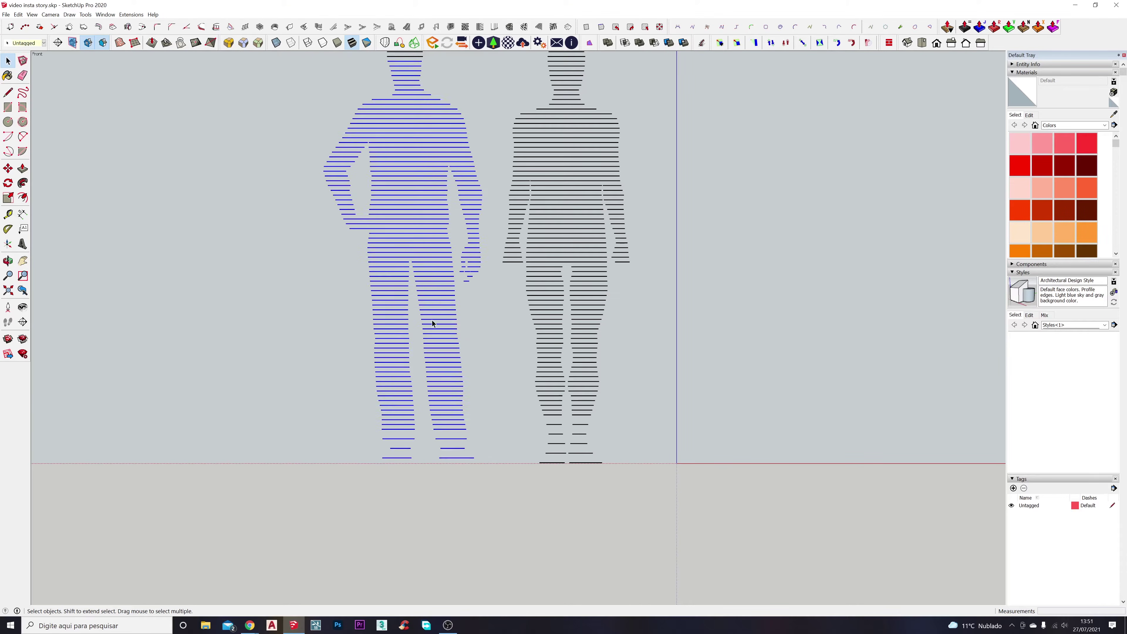
key(m)
scroll(480, 461, up, 2)
click(482, 463)
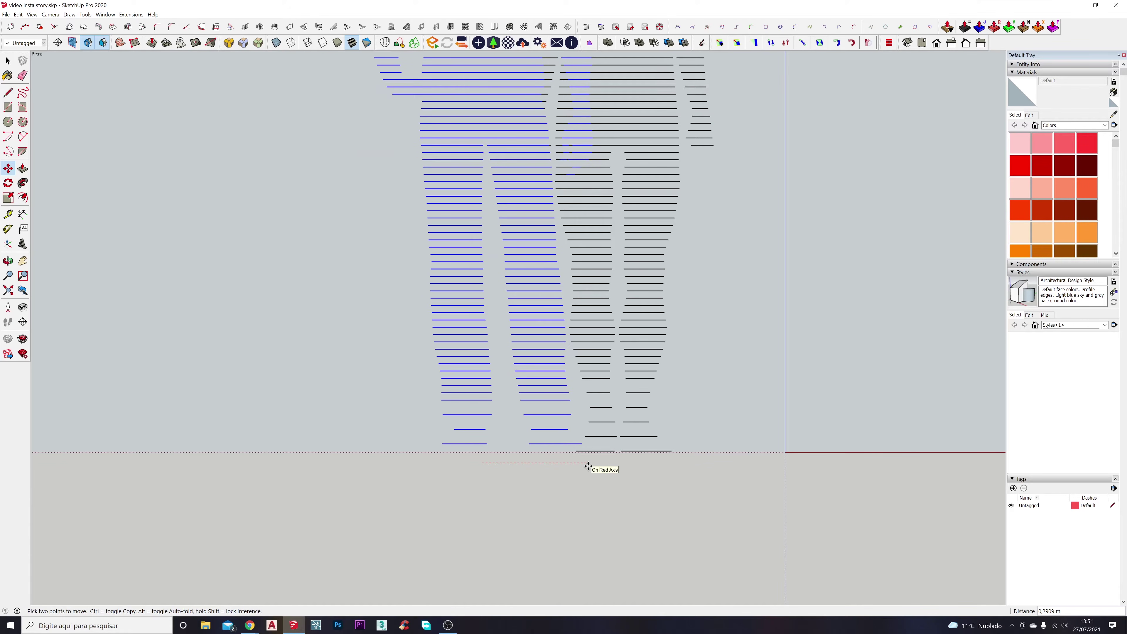
click(586, 465)
scroll(558, 463, down, 4)
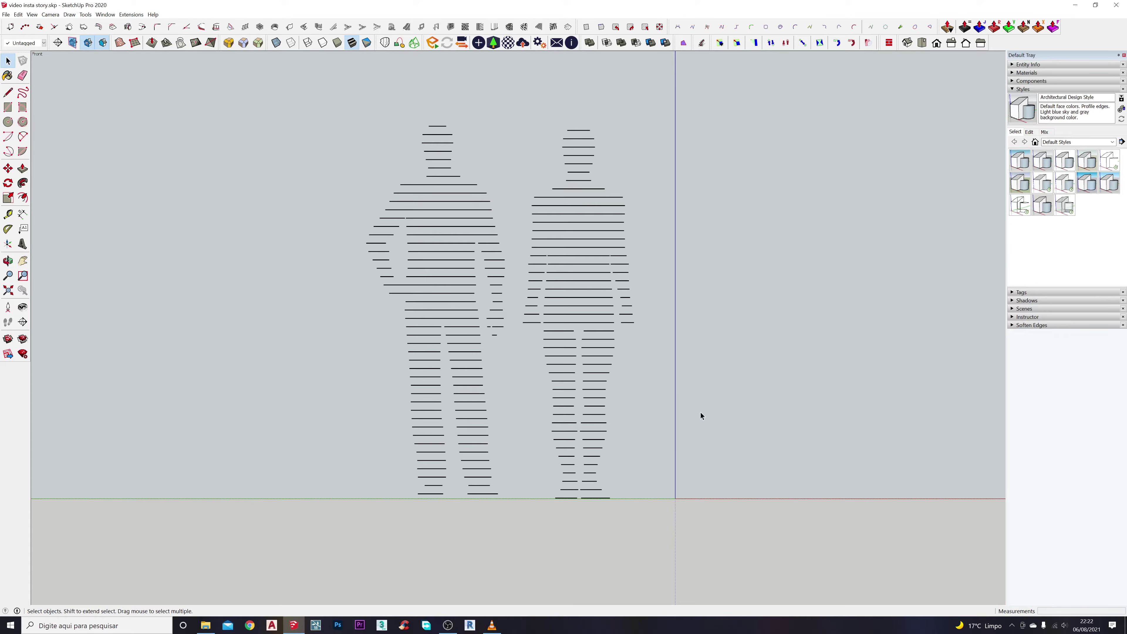
middle_drag(658, 443, 672, 415)
scroll(547, 516, up, 5)
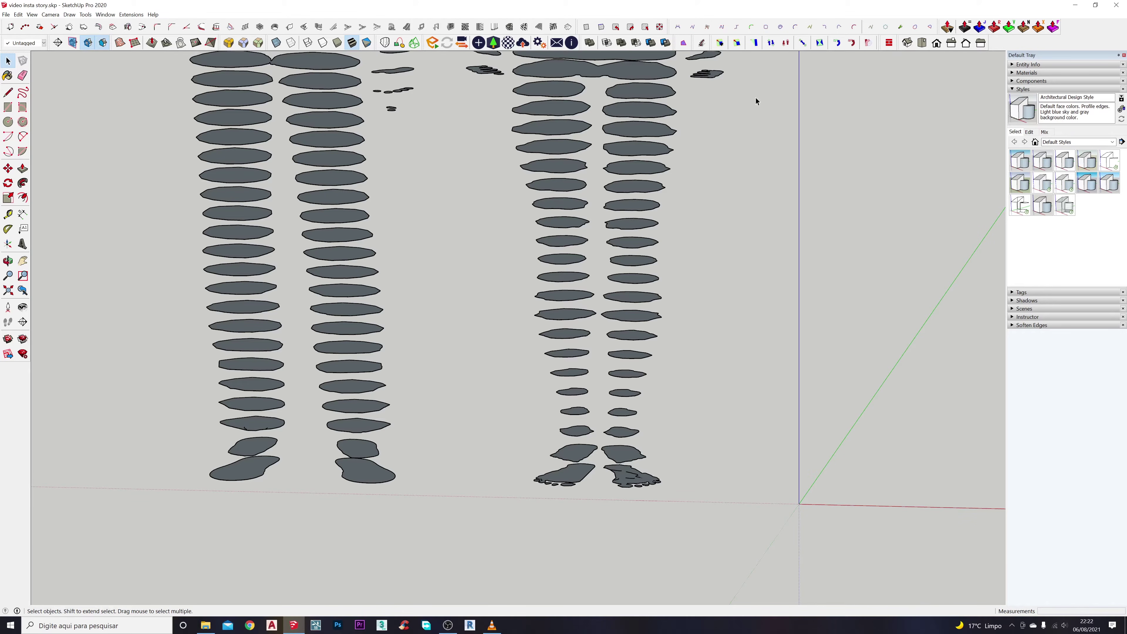
middle_drag(619, 507, 679, 524)
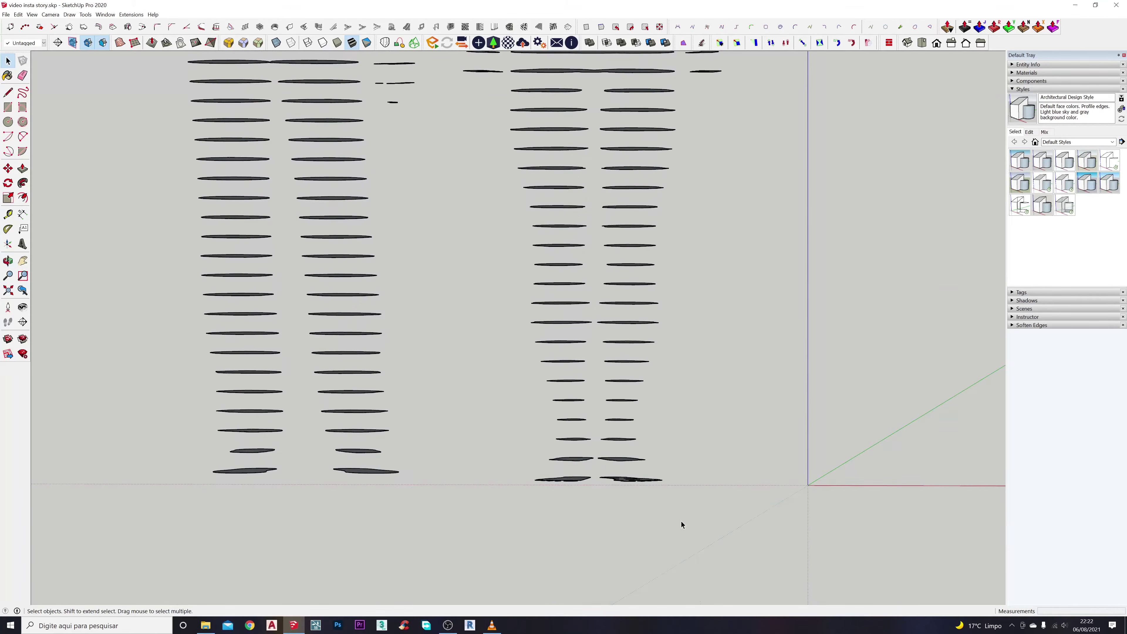
drag(487, 472, 486, 472)
middle_drag(757, 397, 661, 513)
middle_drag(718, 382, 661, 476)
key(p)
scroll(598, 490, up, 3)
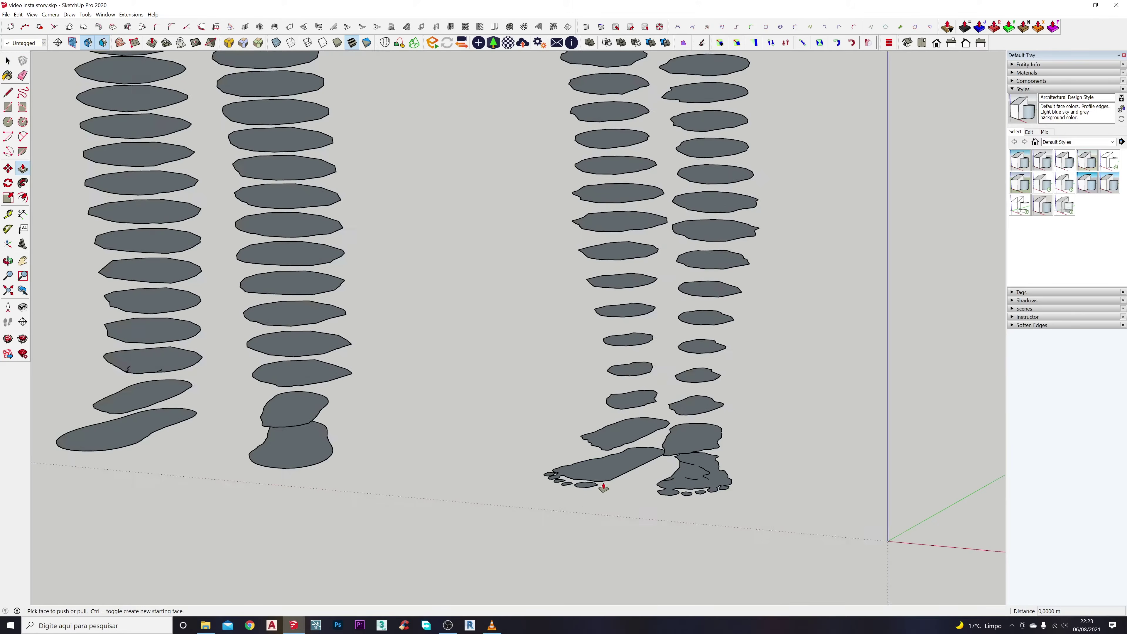
middle_drag(593, 470, 594, 399)
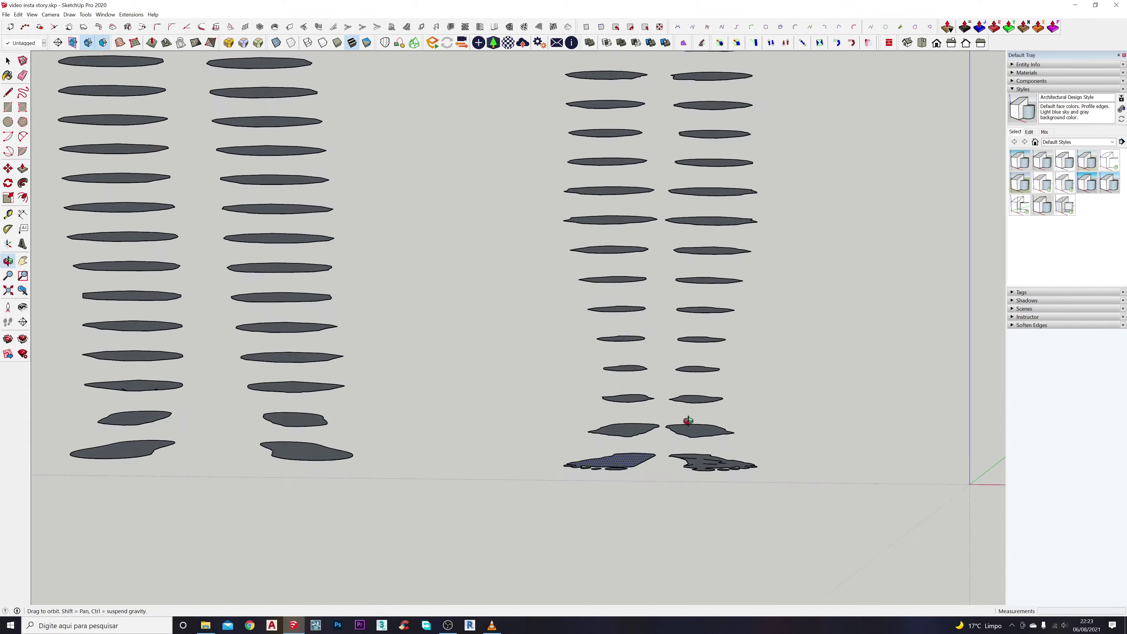
key(space)
Thicken the lowest foot slices of the unclothed figure by 0.02 m, toes included, with the Thicken tool
drag(793, 517, 510, 447)
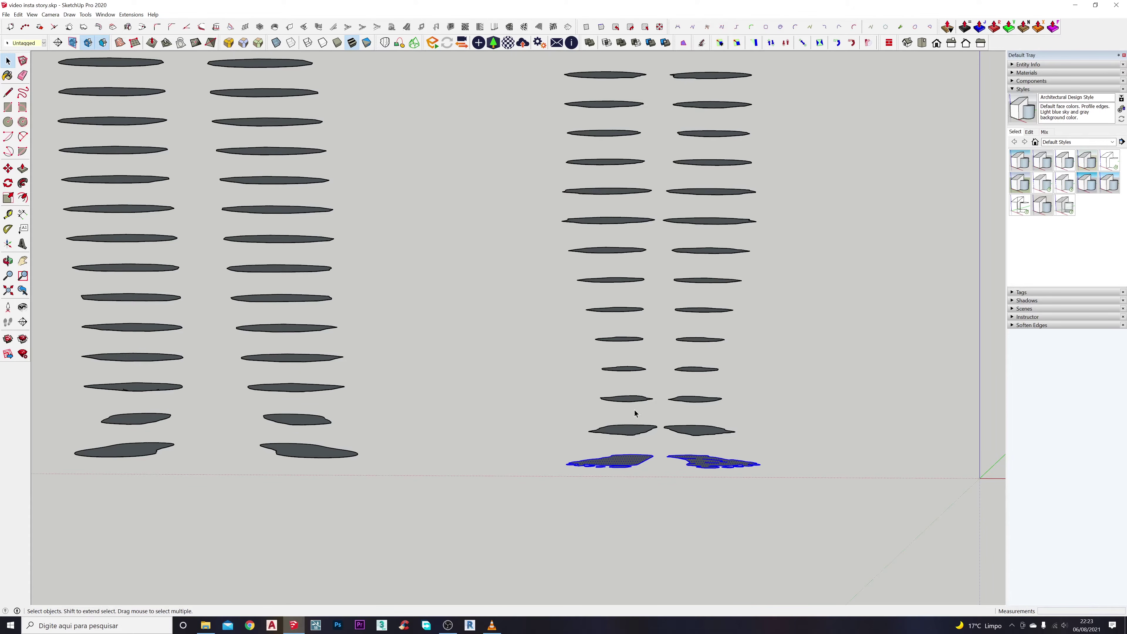
scroll(491, 369, down, 2)
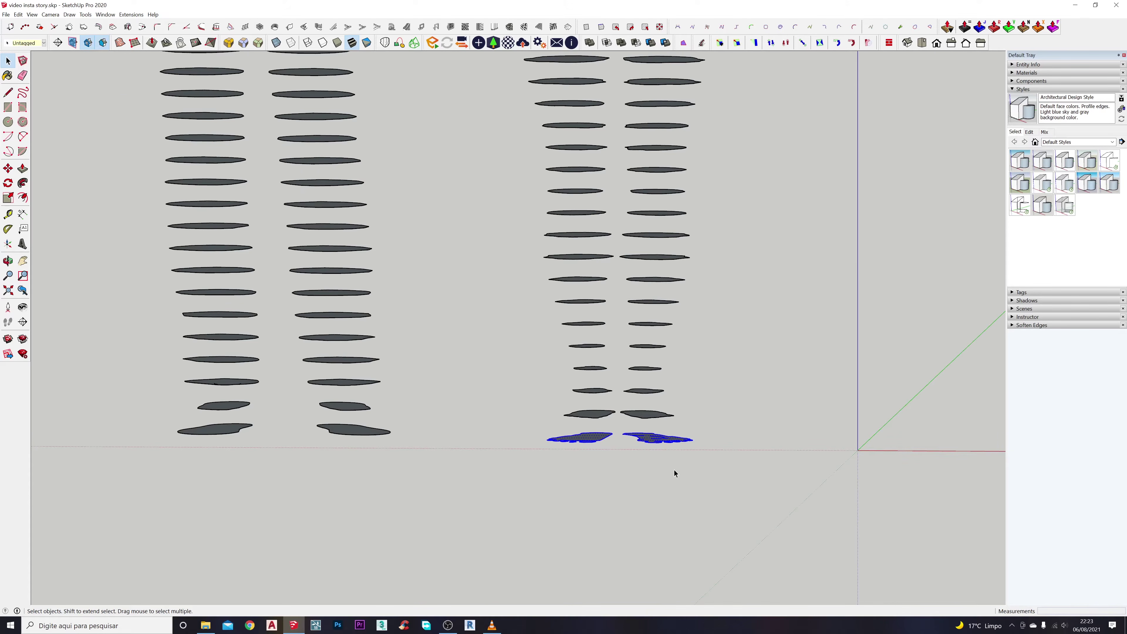
middle_drag(631, 450, 558, 451)
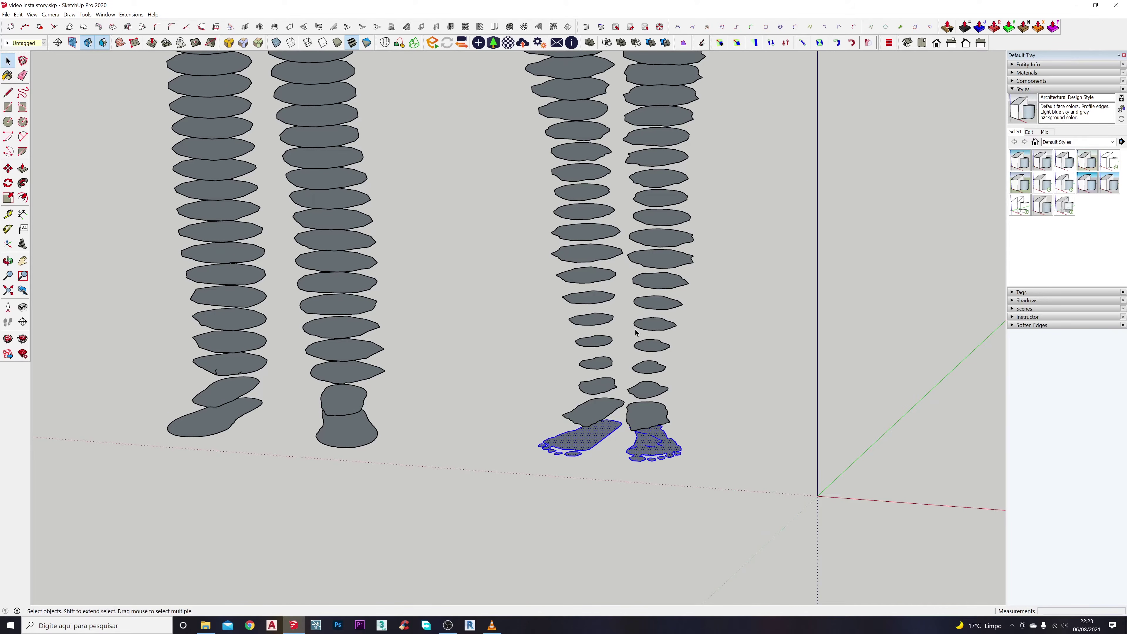
middle_drag(524, 465, 616, 381)
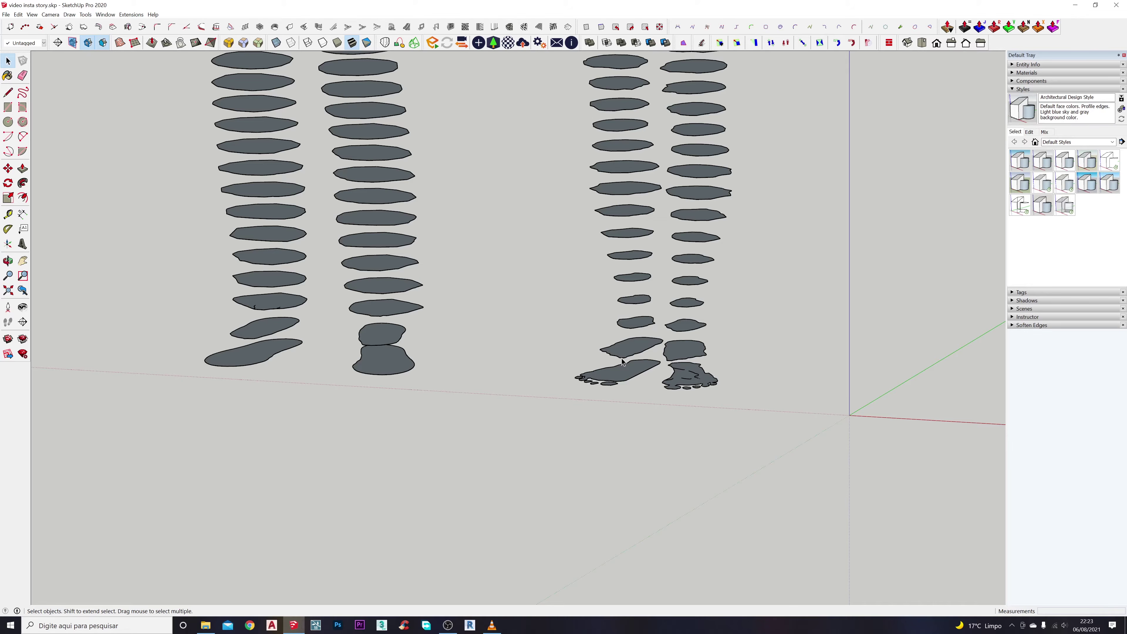
scroll(621, 361, down, 3)
middle_drag(714, 497, 684, 497)
drag(565, 456, 584, 456)
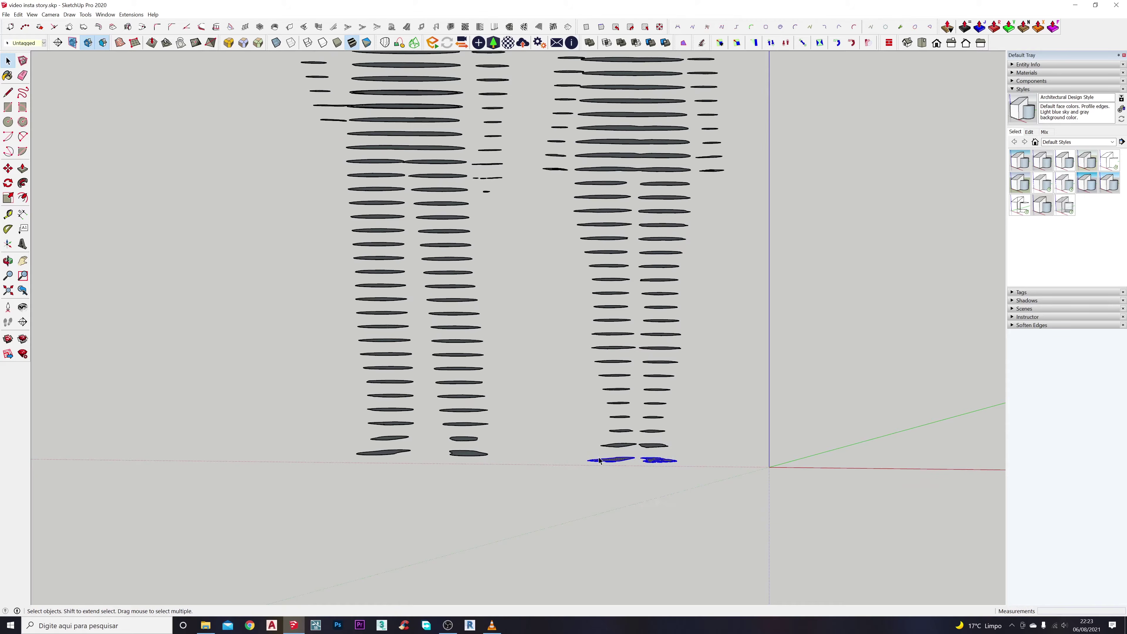
middle_drag(584, 455, 634, 503)
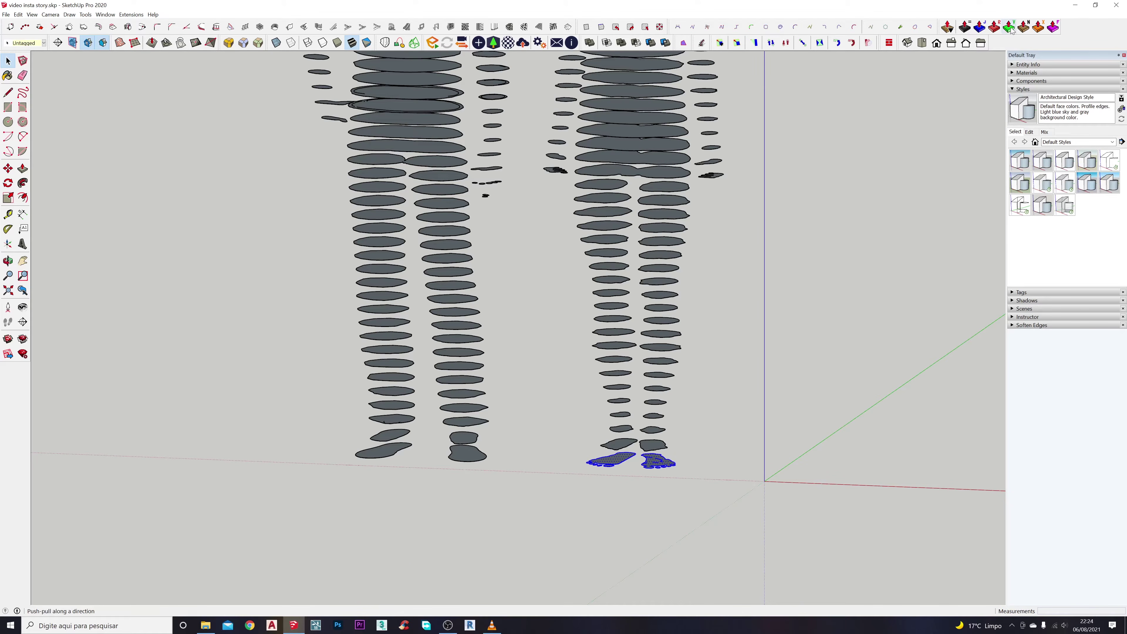
click(967, 28)
scroll(621, 468, up, 4)
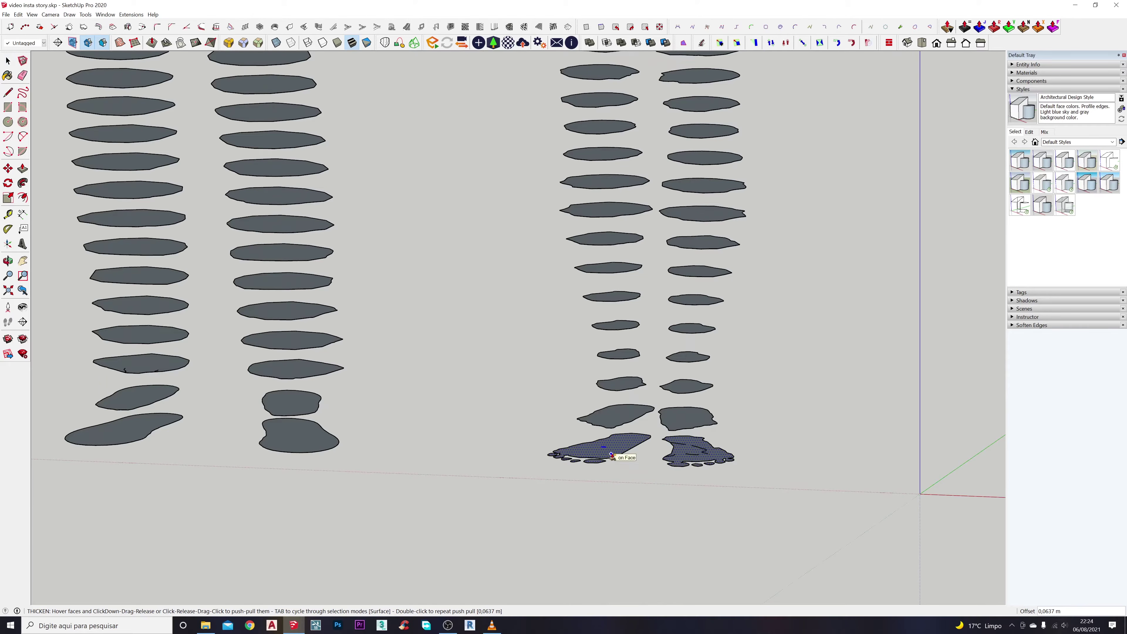
click(614, 458)
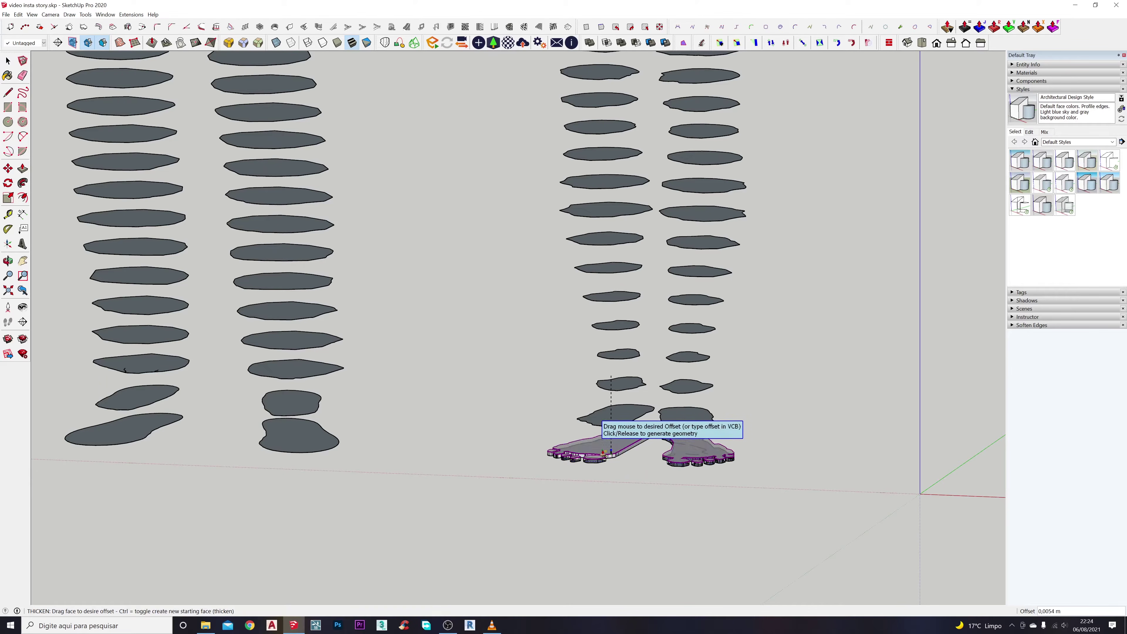
click(336, 446)
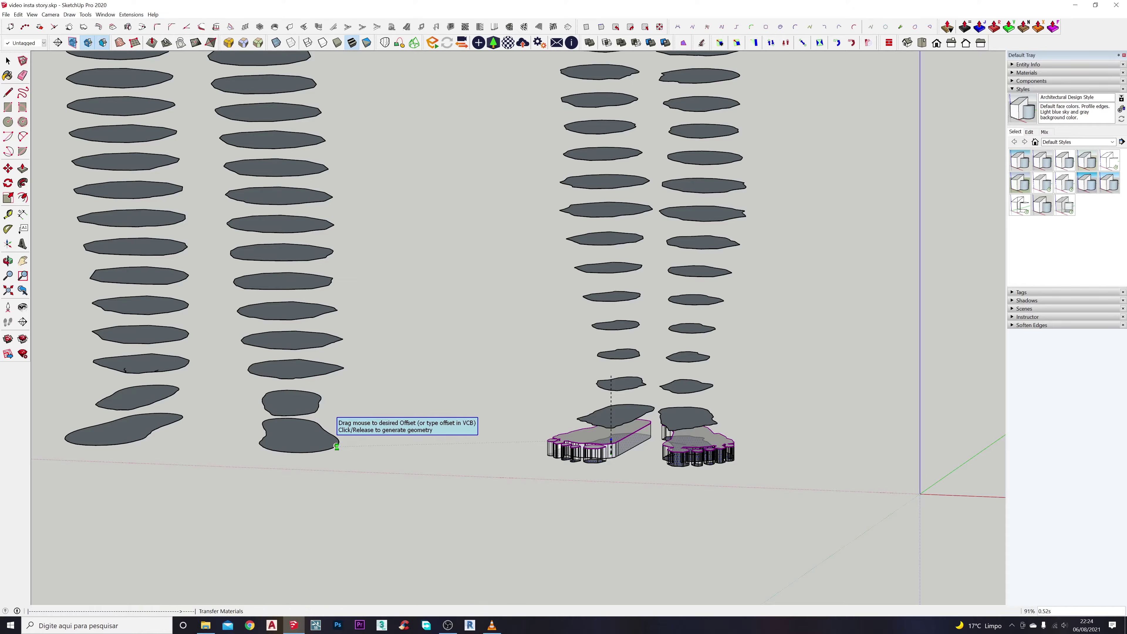
scroll(576, 491, up, 3)
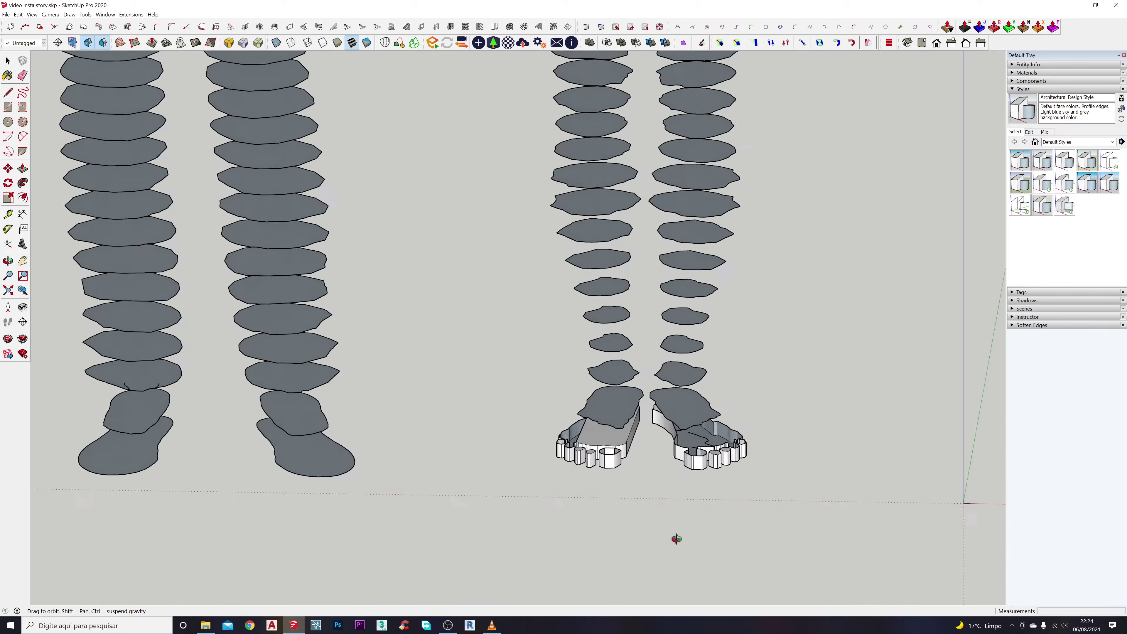
middle_drag(654, 536, 689, 471)
scroll(701, 455, up, 3)
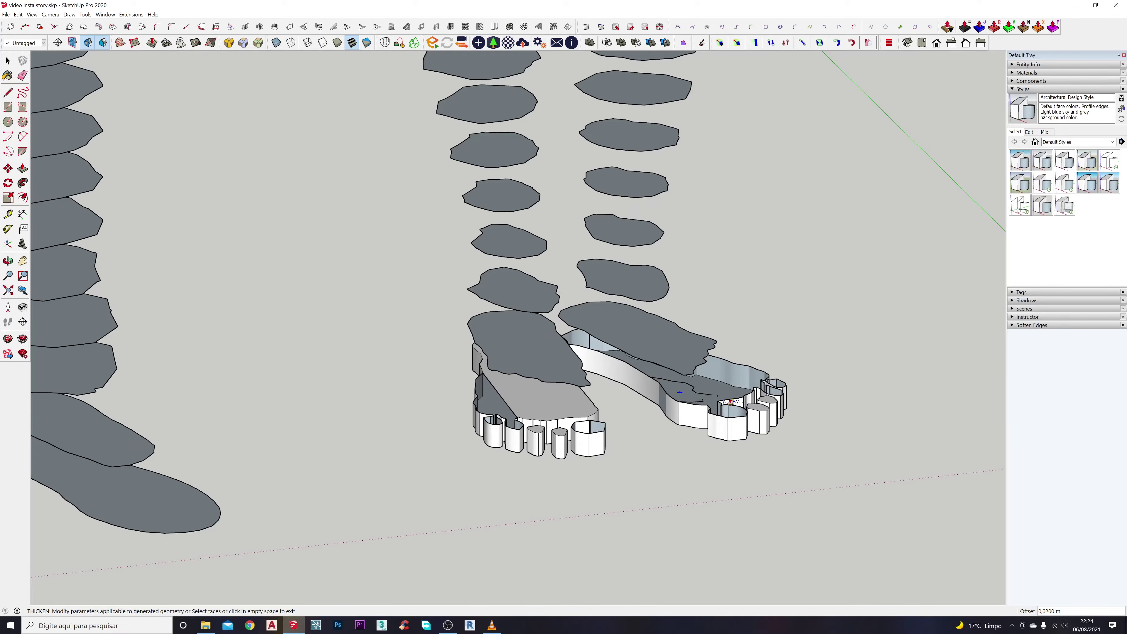
Thicken both of the clothed figure's lowest shoe slices by the same 0.02 m offset
middle_drag(711, 405, 415, 390)
key(space)
drag(782, 425, 261, 310)
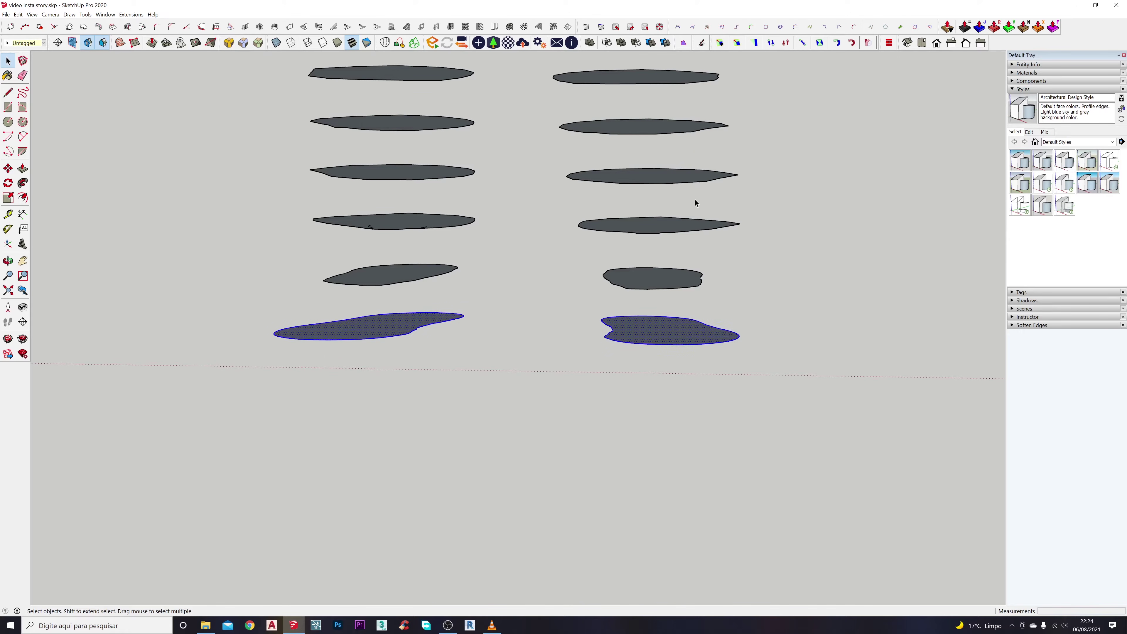
click(964, 27)
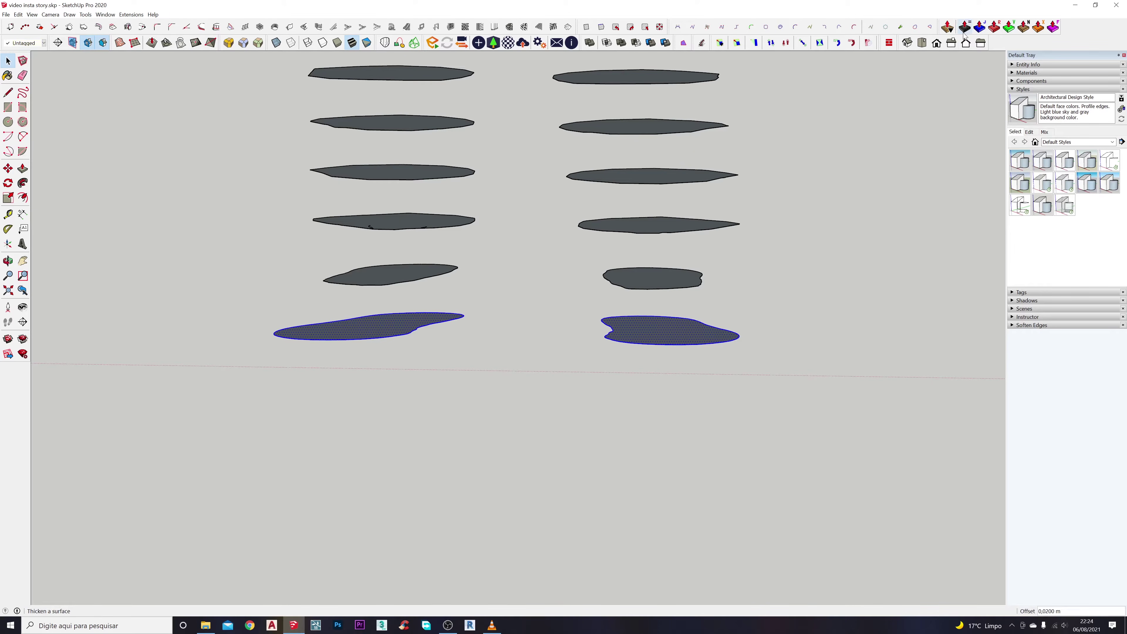
double_click(690, 332)
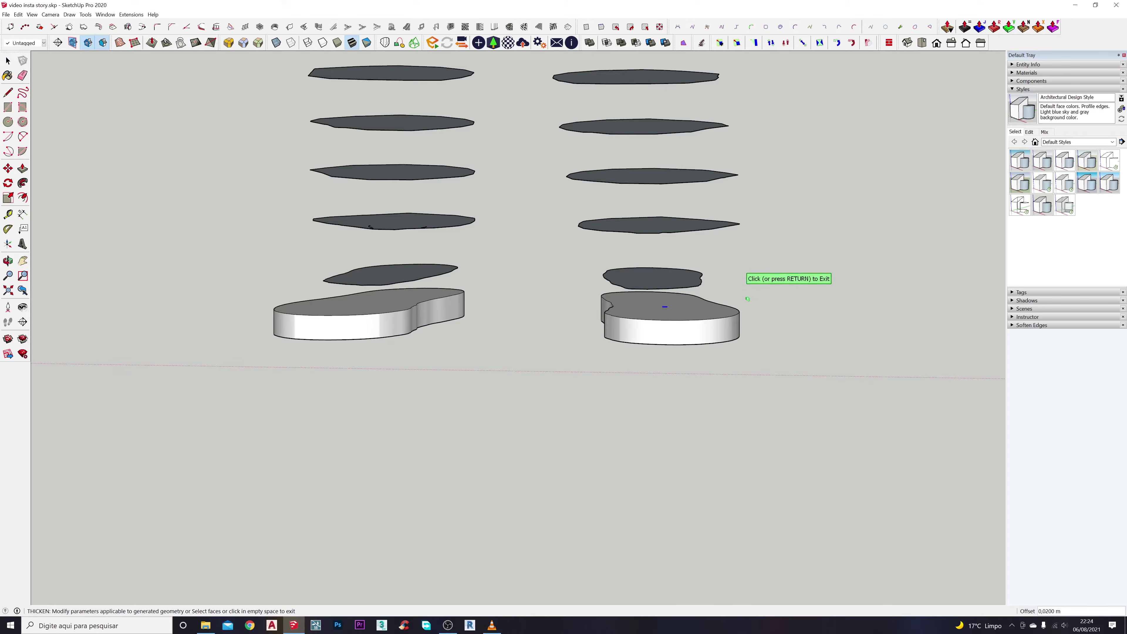
scroll(746, 283, down, 2)
scroll(739, 309, down, 2)
click(729, 363)
Thicken the unclothed figure's second slice up on both feet by the same 0.02 m offset
shift+middle_drag(729, 363, 598, 344)
key(space)
scroll(522, 382, up, 1)
drag(658, 351, 440, 330)
middle_drag(440, 330, 510, 419)
click(964, 27)
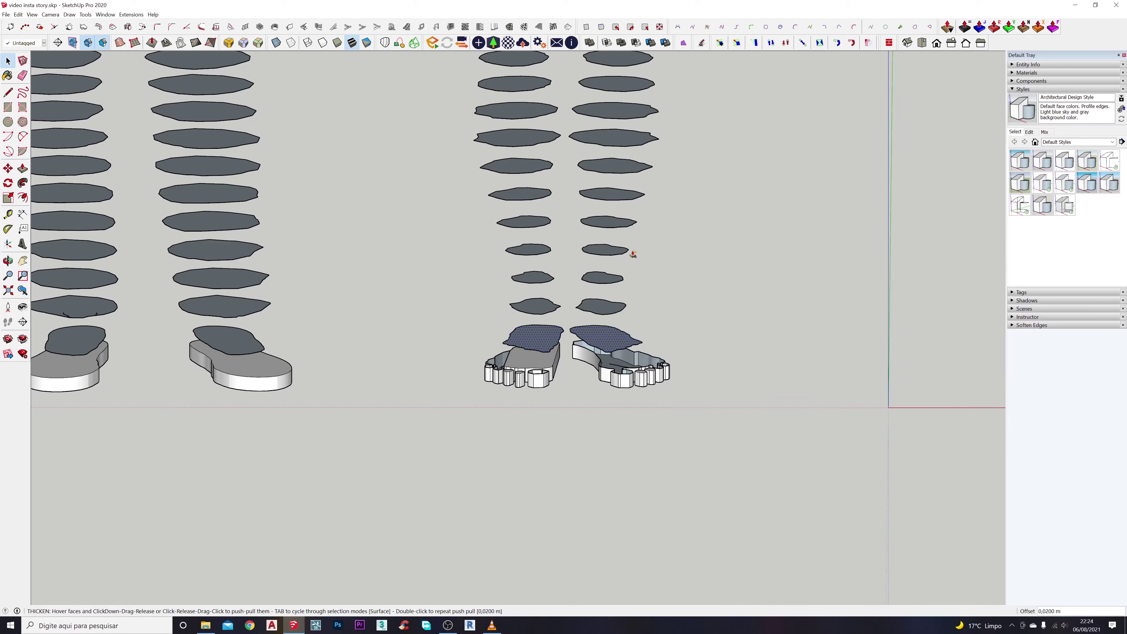
click(602, 332)
scroll(604, 355, up, 3)
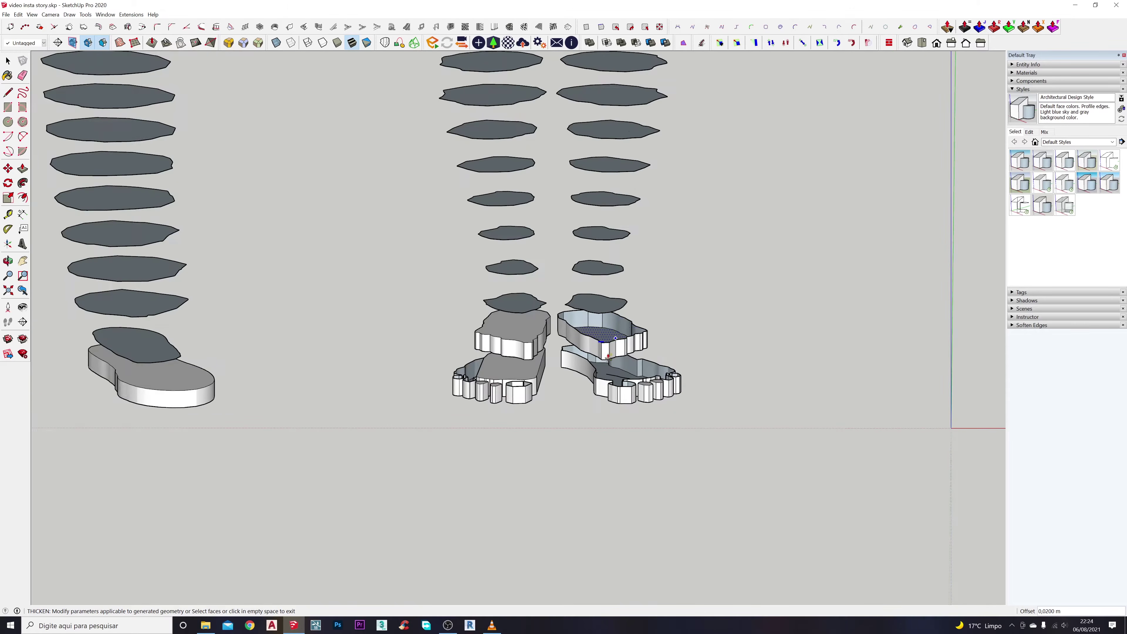
scroll(604, 357, down, 10)
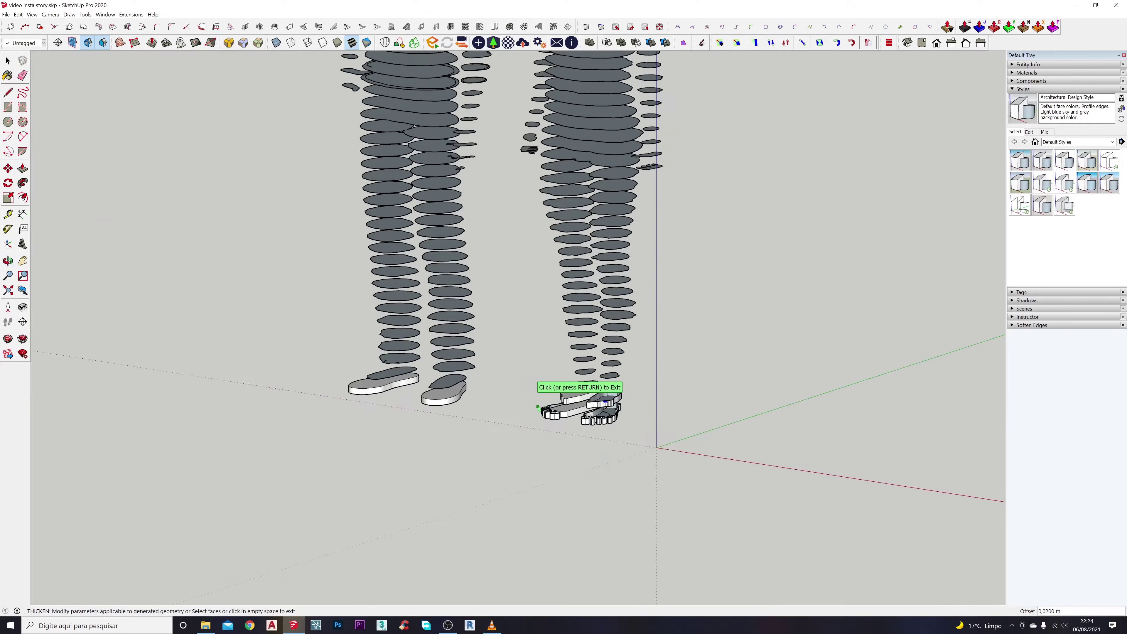
middle_drag(575, 307, 610, 466)
click(507, 127)
Look over both figures from several angles, comparing the clothed figure's slices with the unclothed figure's
scroll(534, 408, up, 5)
scroll(534, 407, down, 5)
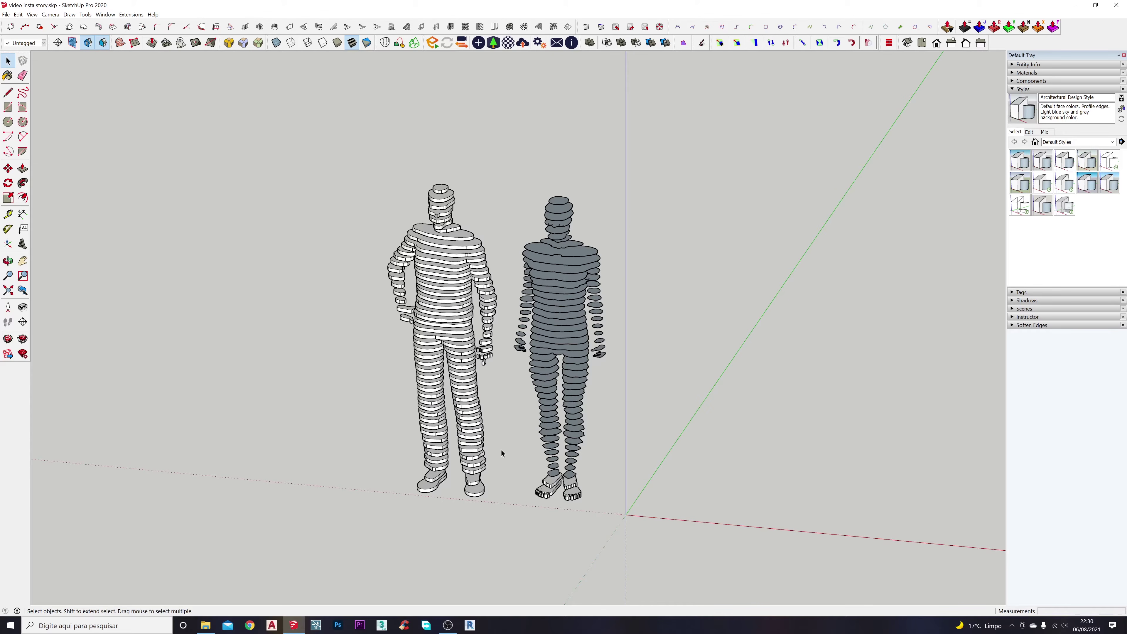
middle_drag(500, 450, 516, 515)
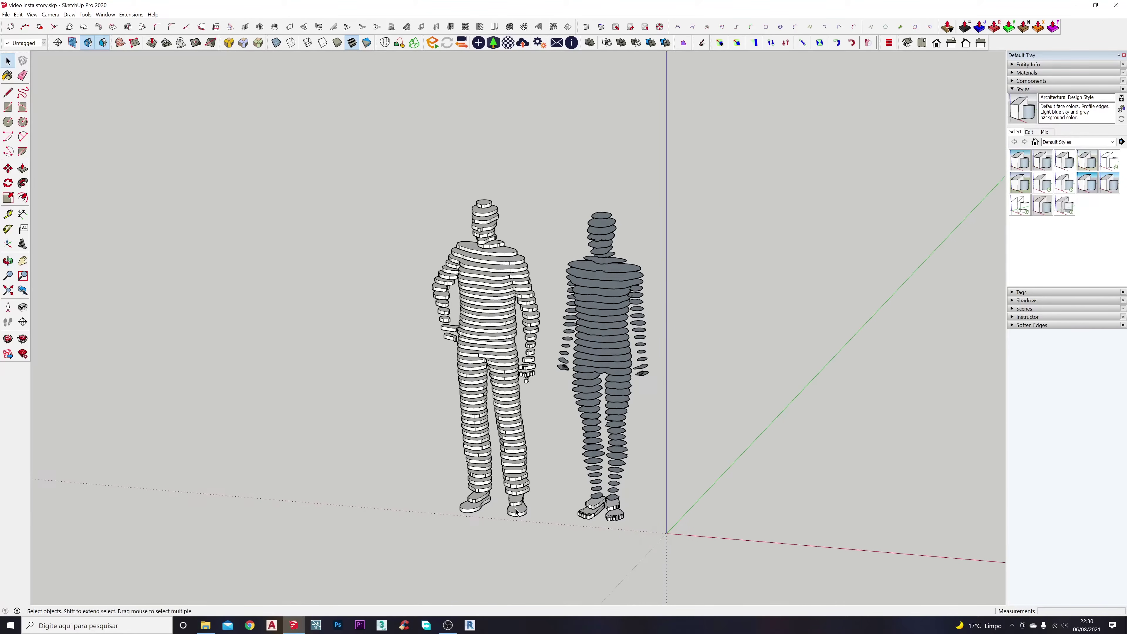
middle_drag(484, 368, 484, 368)
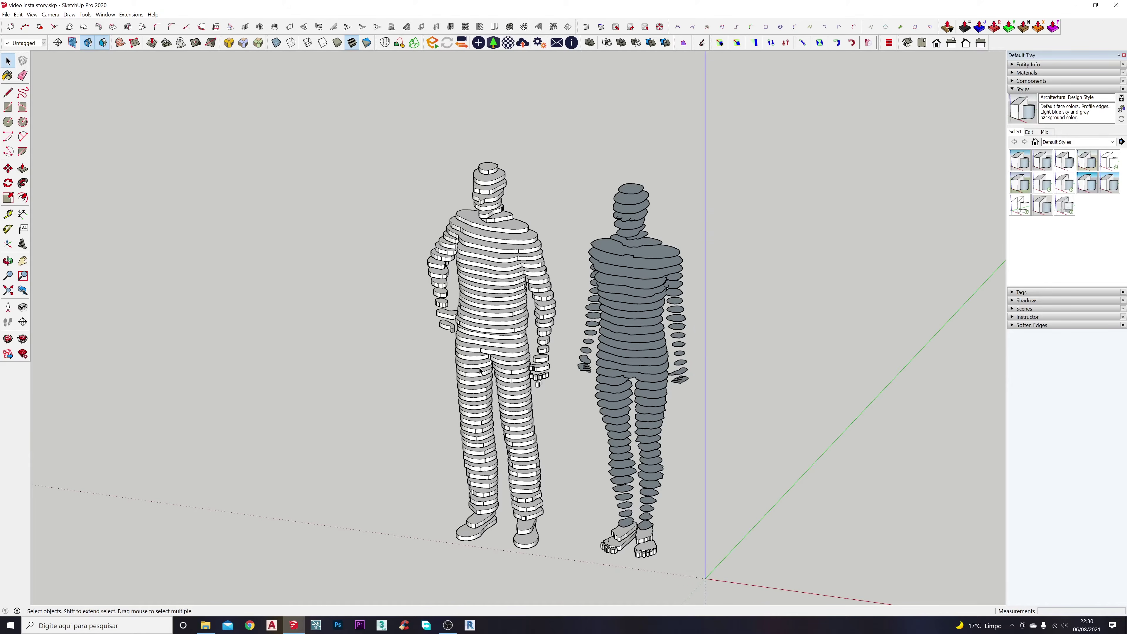
middle_drag(484, 432, 473, 399)
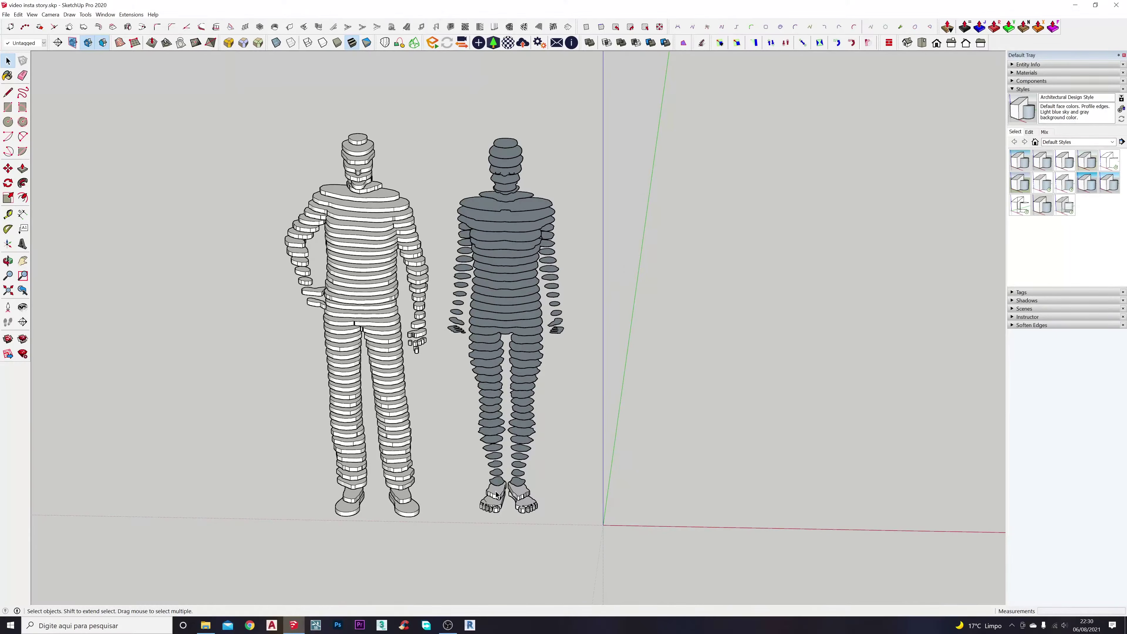
scroll(498, 494, up, 5)
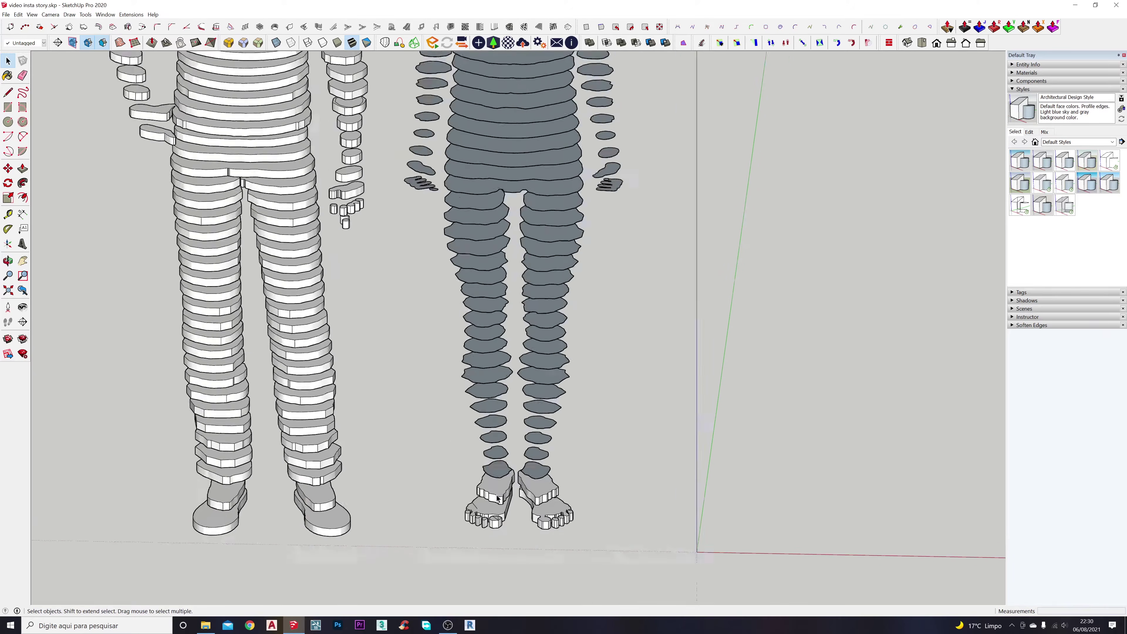
scroll(590, 577, down, 4)
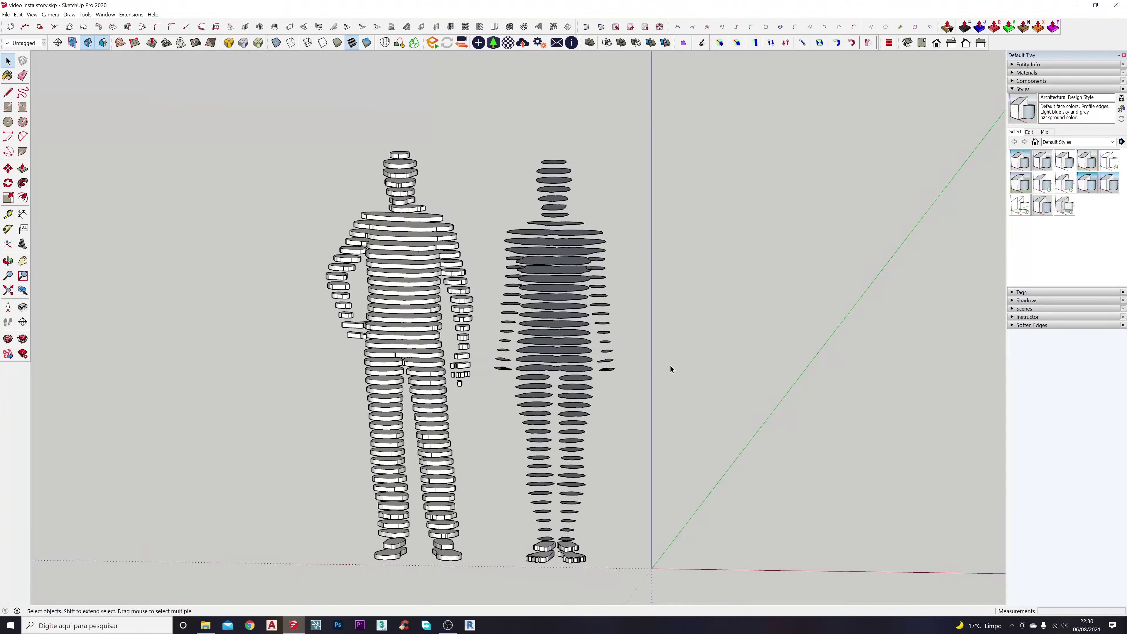
middle_drag(619, 429, 591, 464)
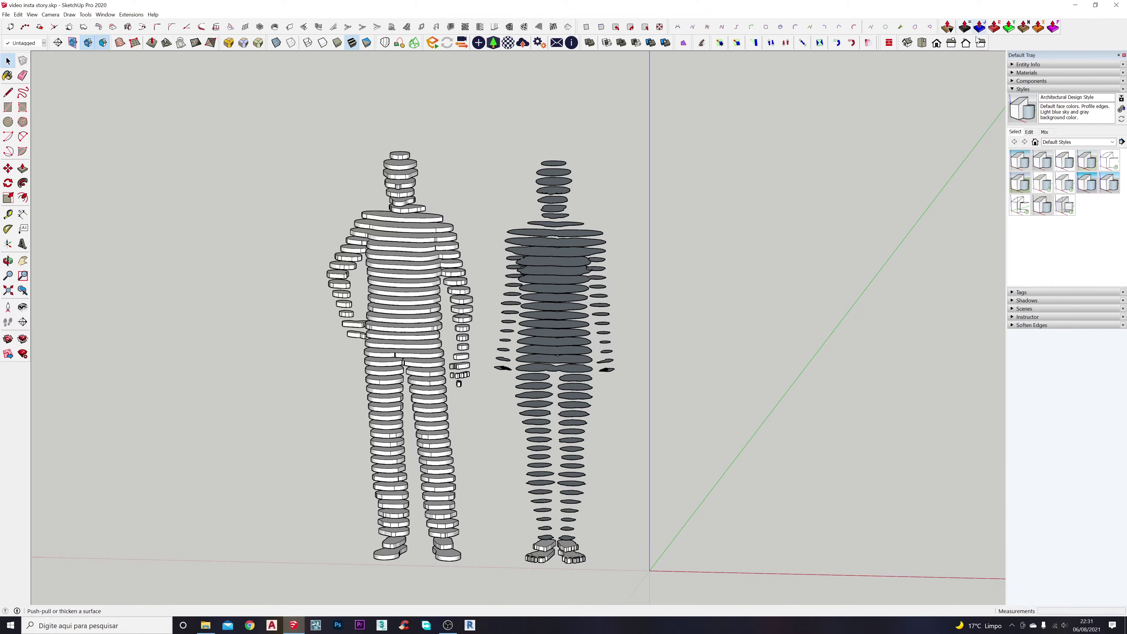
Thicken the pair of ankle slices directly above the unclothed figure's feet
scroll(538, 470, up, 8)
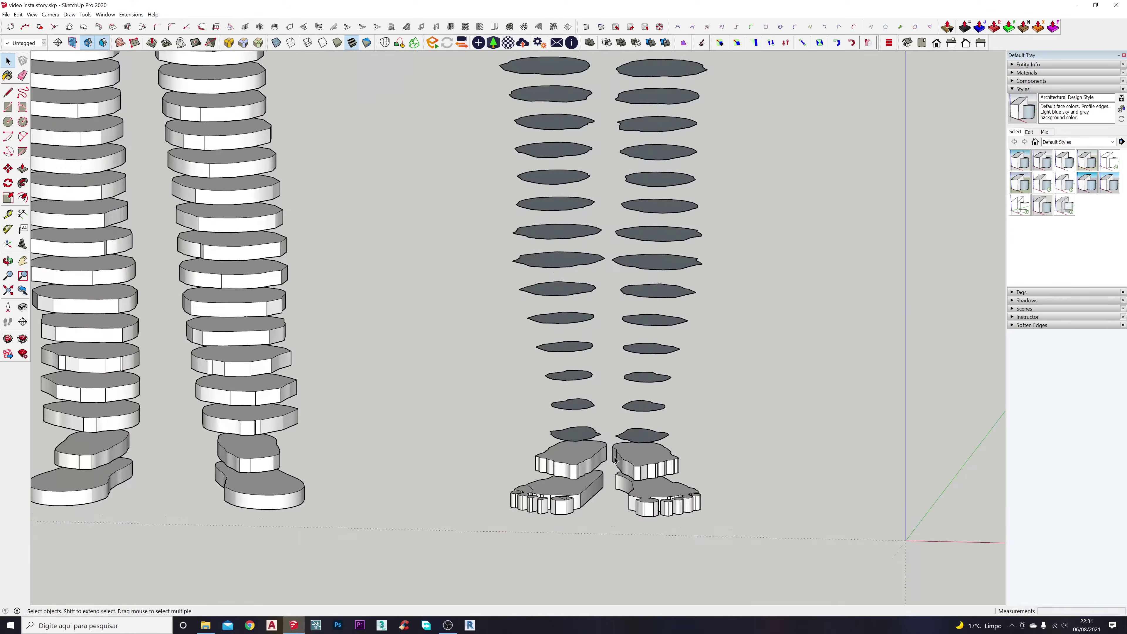
scroll(624, 419, up, 3)
click(647, 444)
shift+click(533, 443)
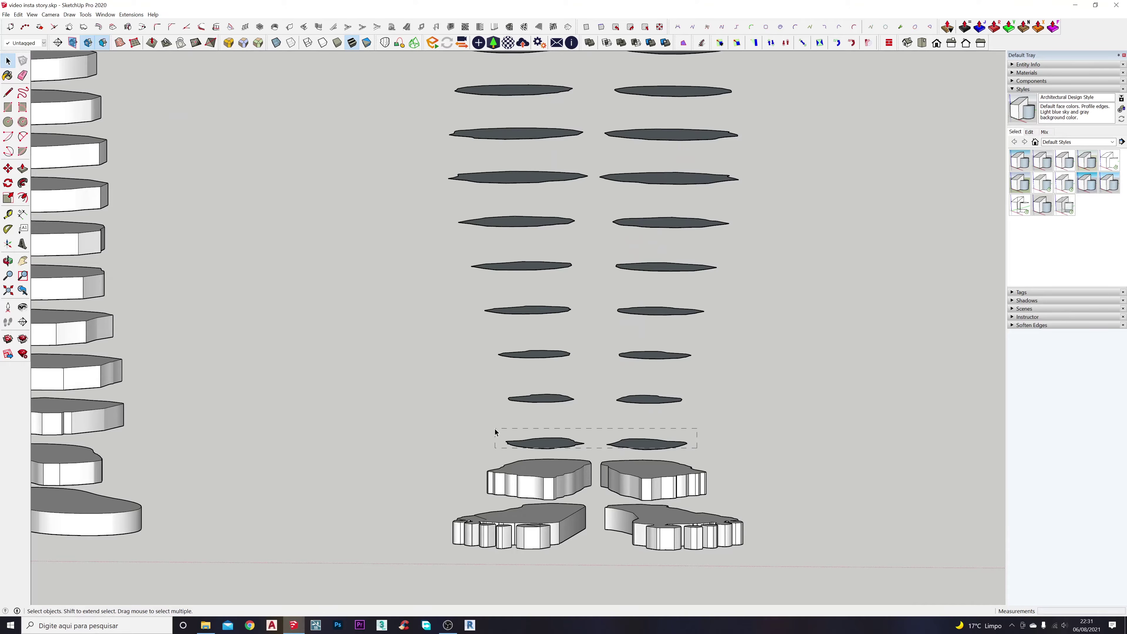
click(965, 28)
click(660, 443)
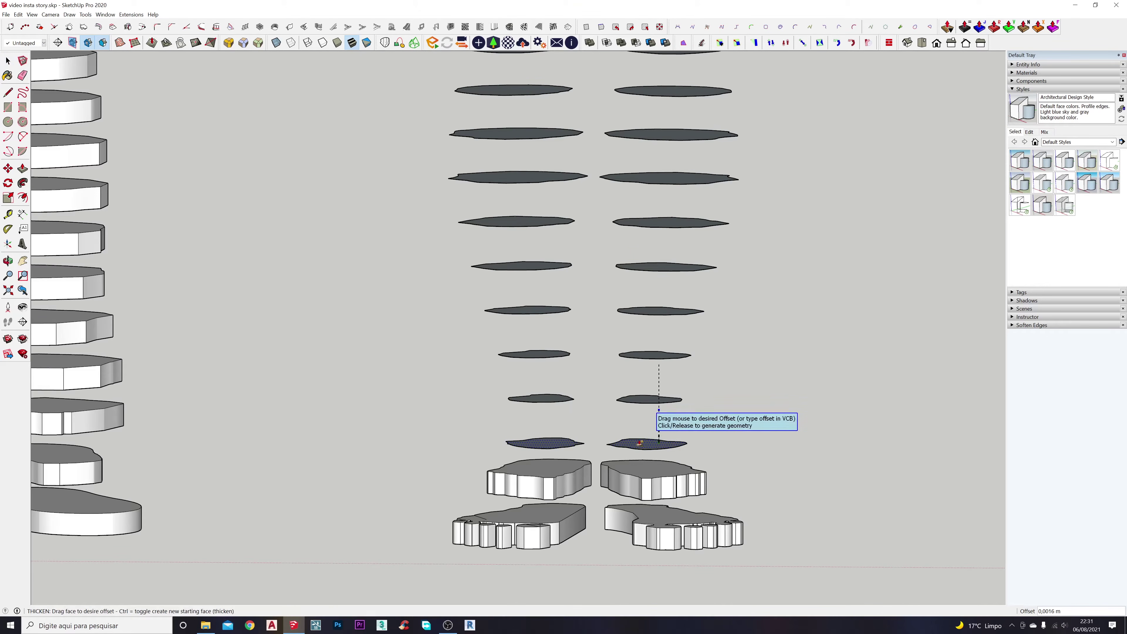
scroll(465, 437, down, 4)
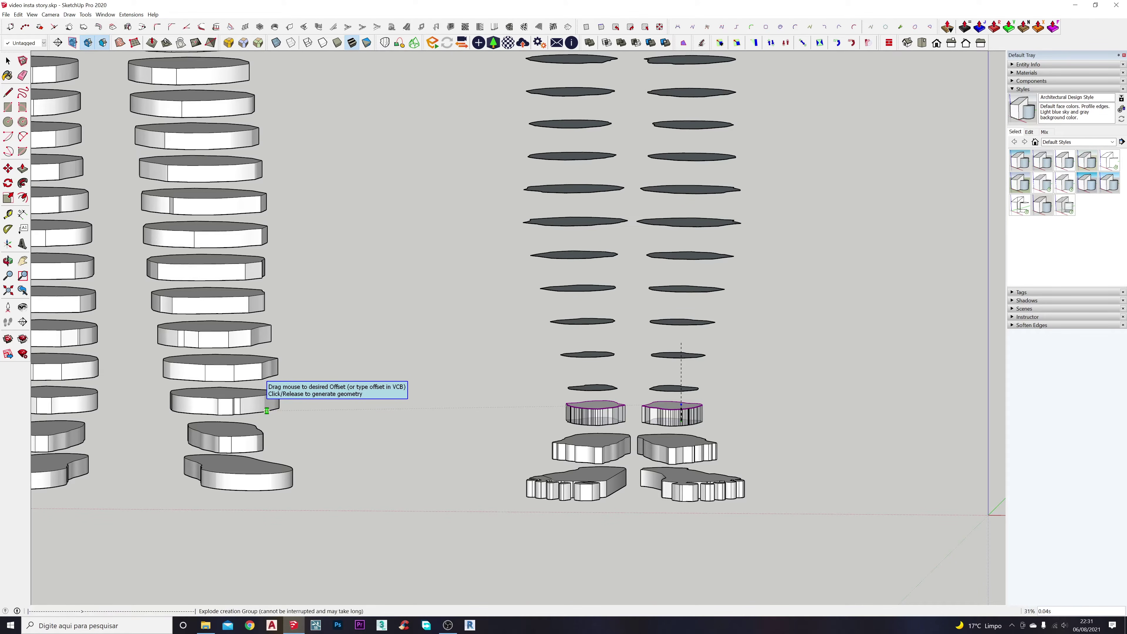
click(729, 407)
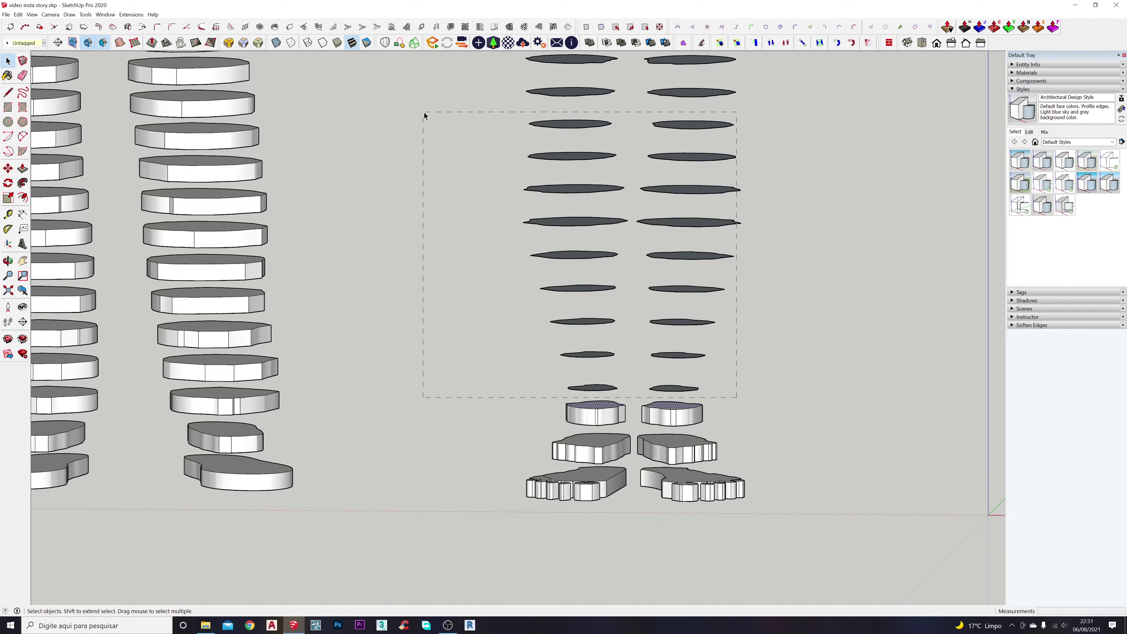
Thicken all remaining flat slices of the unclothed figure, from above the ankles up to the head, with a 0.02 m offset
drag(423, 113, 423, 112)
scroll(566, 222, down, 3)
shift+middle_drag(648, 222, 622, 435)
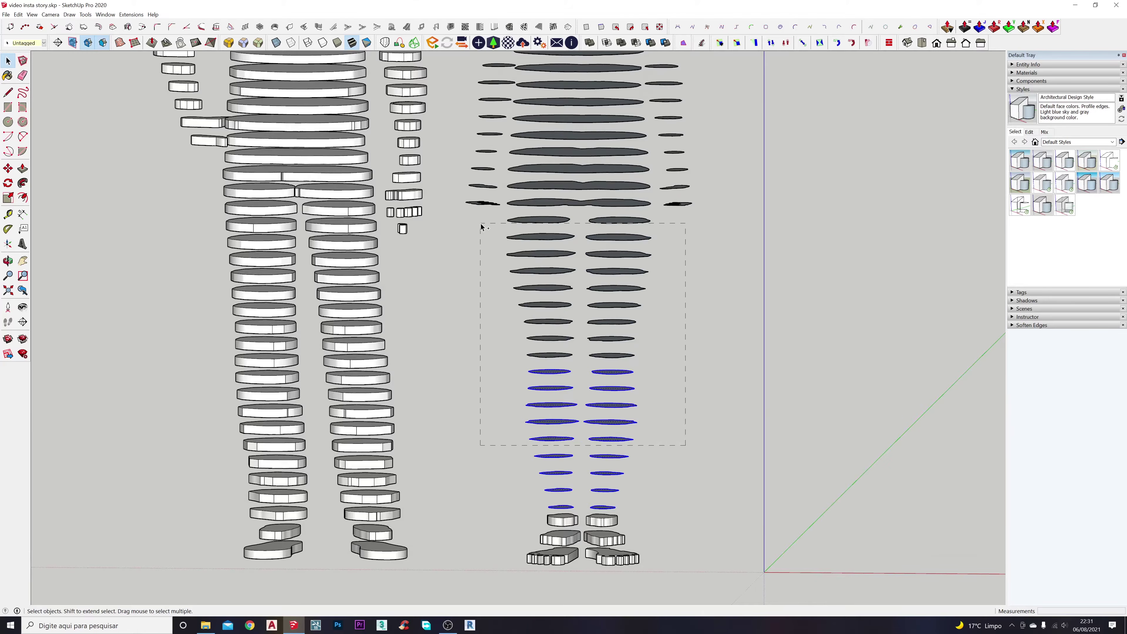
ctrl+drag(482, 227, 483, 227)
scroll(482, 227, down, 3)
scroll(576, 310, up, 1)
shift+middle_drag(647, 342, 646, 409)
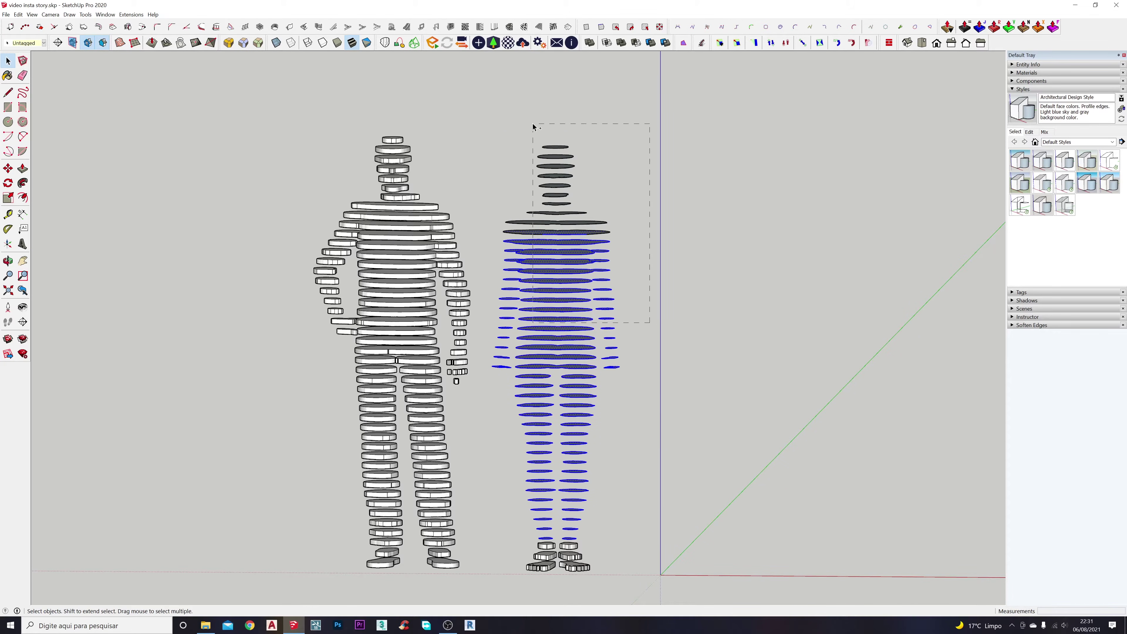
middle_drag(572, 376, 588, 367)
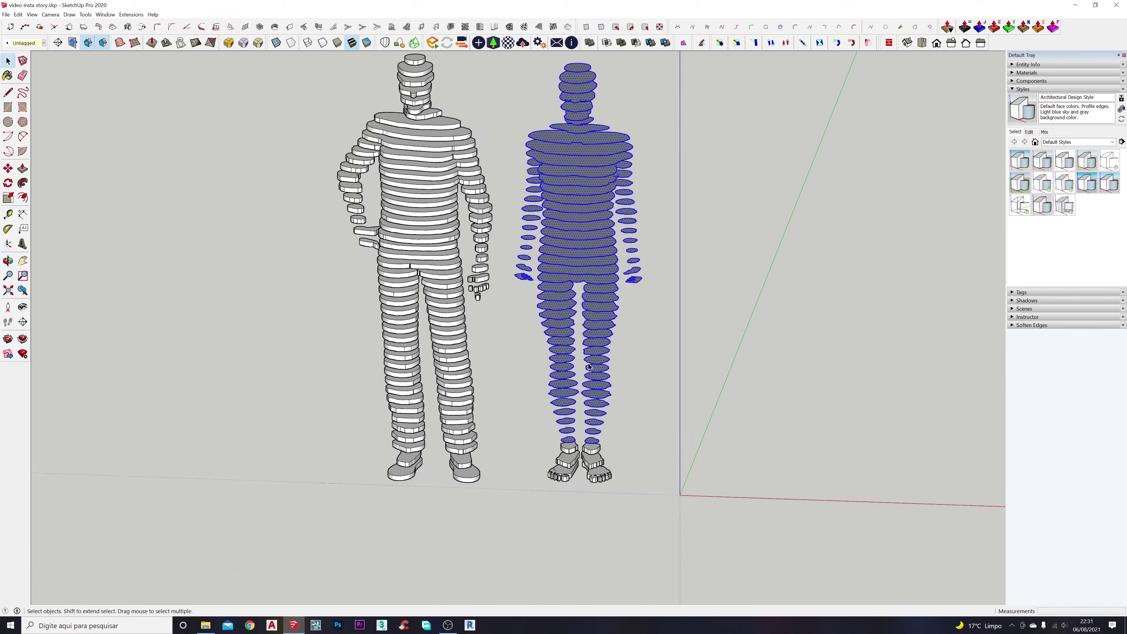
scroll(569, 441, up, 6)
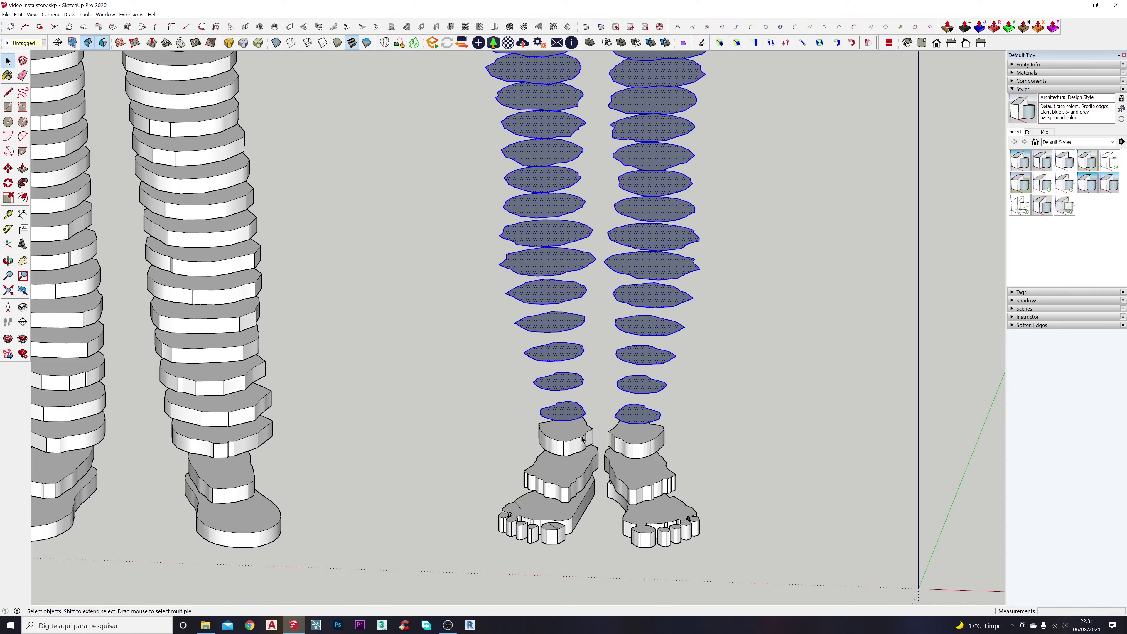
click(966, 28)
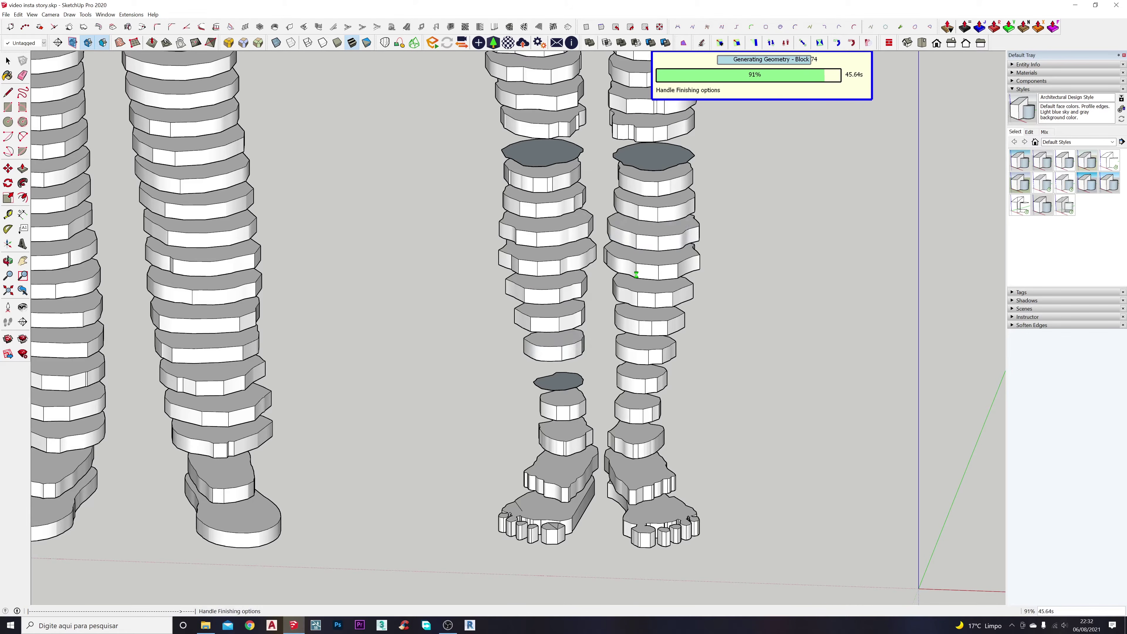
scroll(659, 289, down, 4)
shift+middle_drag(734, 202, 697, 418)
scroll(697, 418, down, 1)
scroll(694, 255, up, 6)
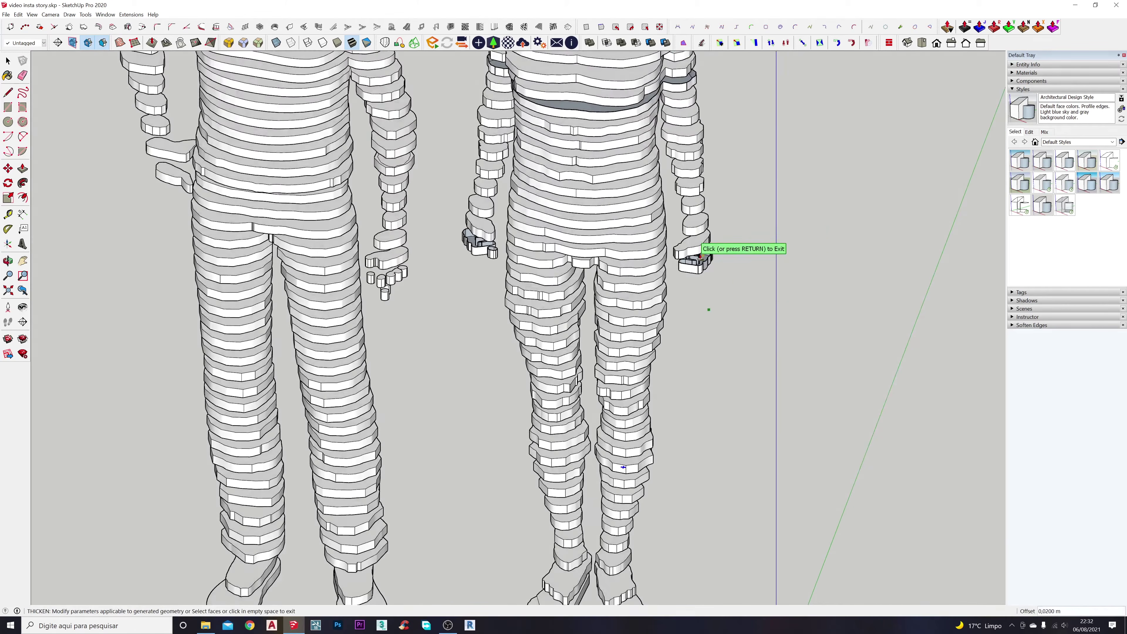
Inspect the unclothed figure's thickened slices for missing top faces, checking the hands, torso and chest
middle_click(537, 230)
mouse_move(537, 230)
middle_down()
mouse_move(669, 346)
mouse_move(455, 322)
middle_up()
scroll(668, 348, down, 2)
scroll(454, 322, down, 6)
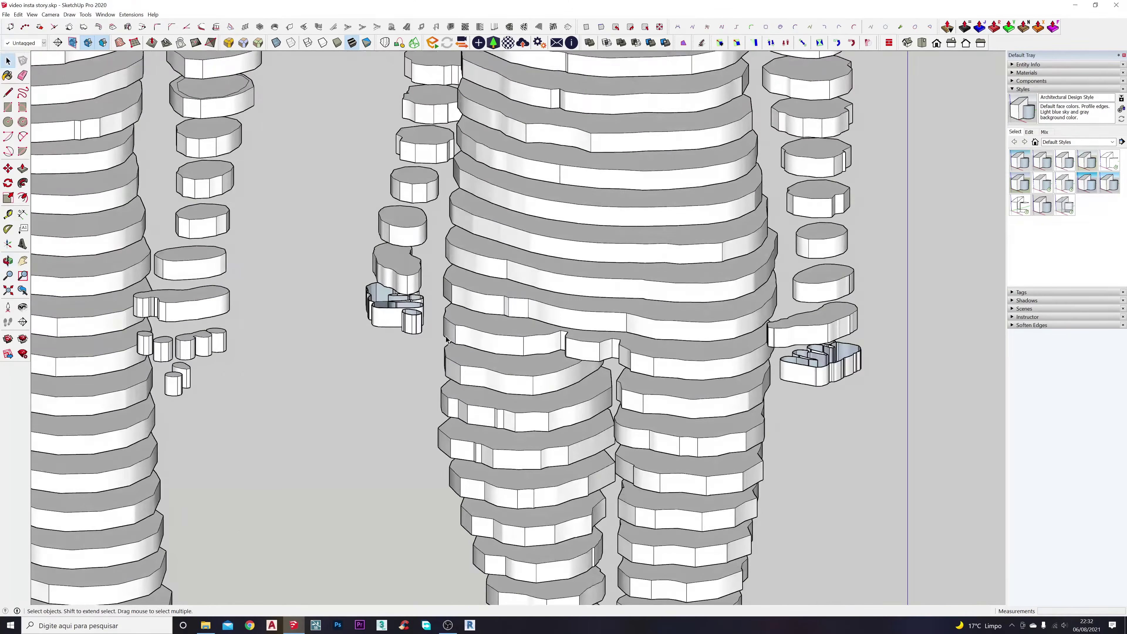
scroll(552, 394, up, 1)
scroll(551, 332, up, 8)
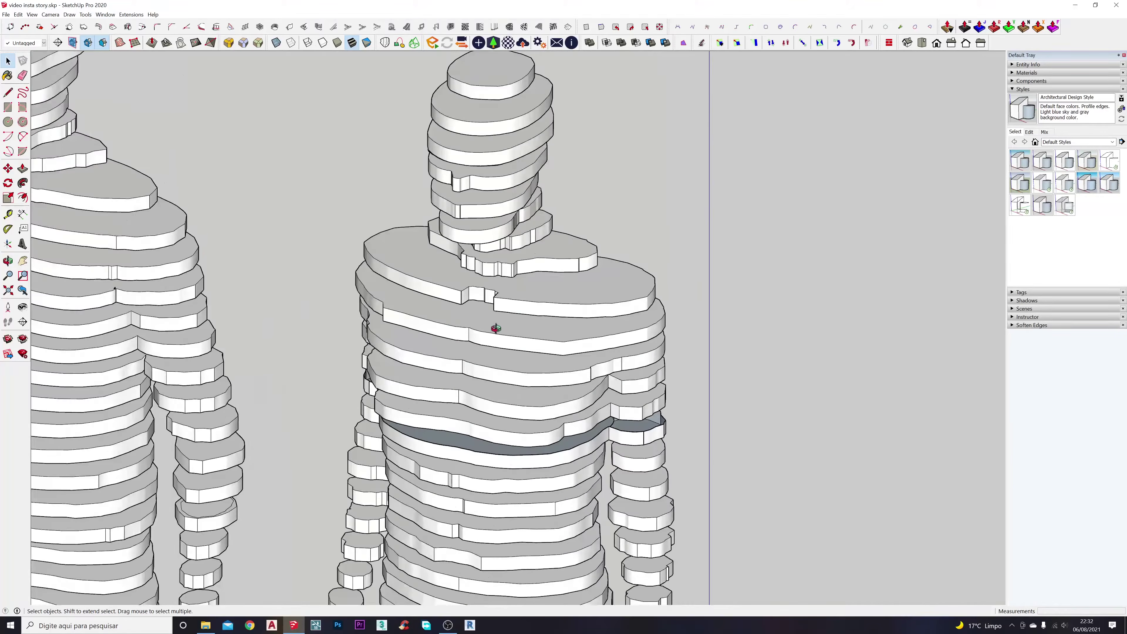
scroll(556, 238, down, 2)
scroll(375, 239, up, 8)
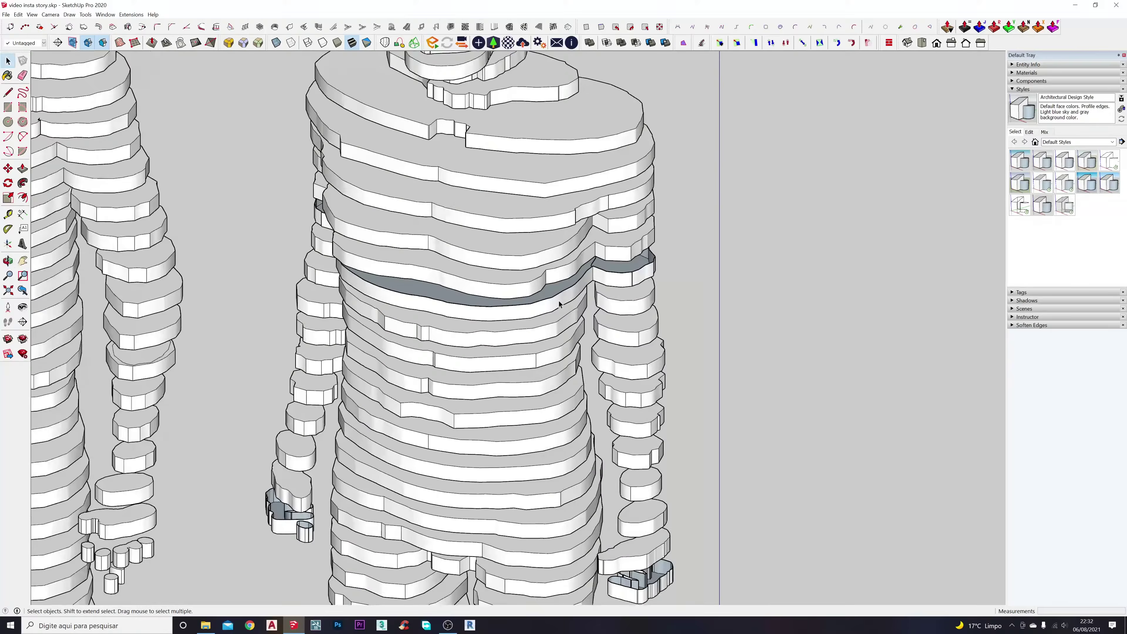
scroll(631, 244, up, 10)
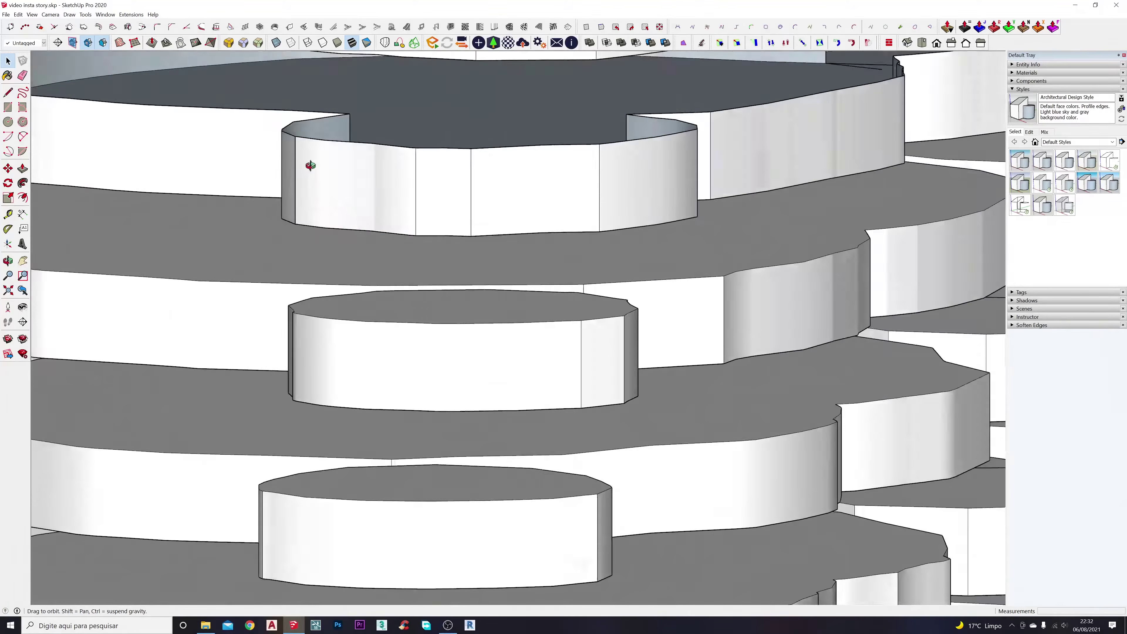
mouse_move(309, 166)
shift+middle_down()
mouse_move(321, 203)
mouse_move(870, 235)
shift+middle_up()
scroll(641, 236, down, 8)
mouse_move(629, 222)
middle_down()
mouse_move(814, 290)
mouse_move(467, 372)
mouse_move(697, 347)
middle_up()
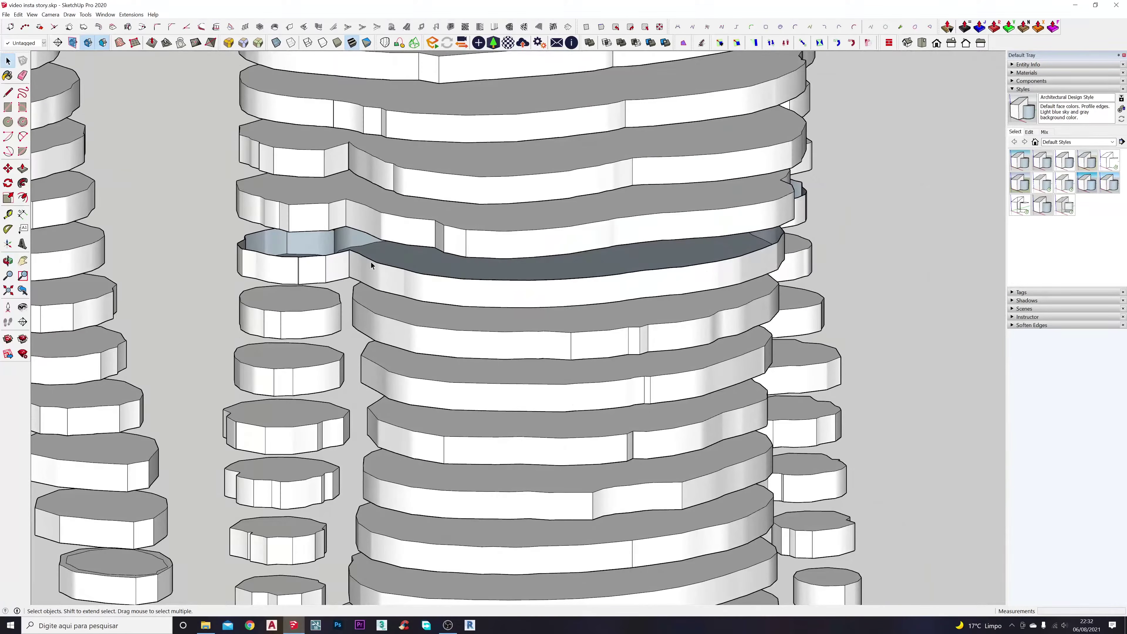
scroll(271, 261, up, 8)
mouse_move(252, 263)
middle_down()
mouse_move(197, 280)
mouse_move(576, 342)
mouse_move(536, 321)
mouse_move(610, 293)
mouse_move(244, 307)
middle_up()
mouse_move(360, 294)
middle_down()
mouse_move(455, 231)
mouse_move(418, 201)
mouse_move(575, 197)
mouse_move(487, 204)
mouse_move(413, 270)
middle_up()
scroll(413, 270, down, 3)
scroll(508, 270, up, 2)
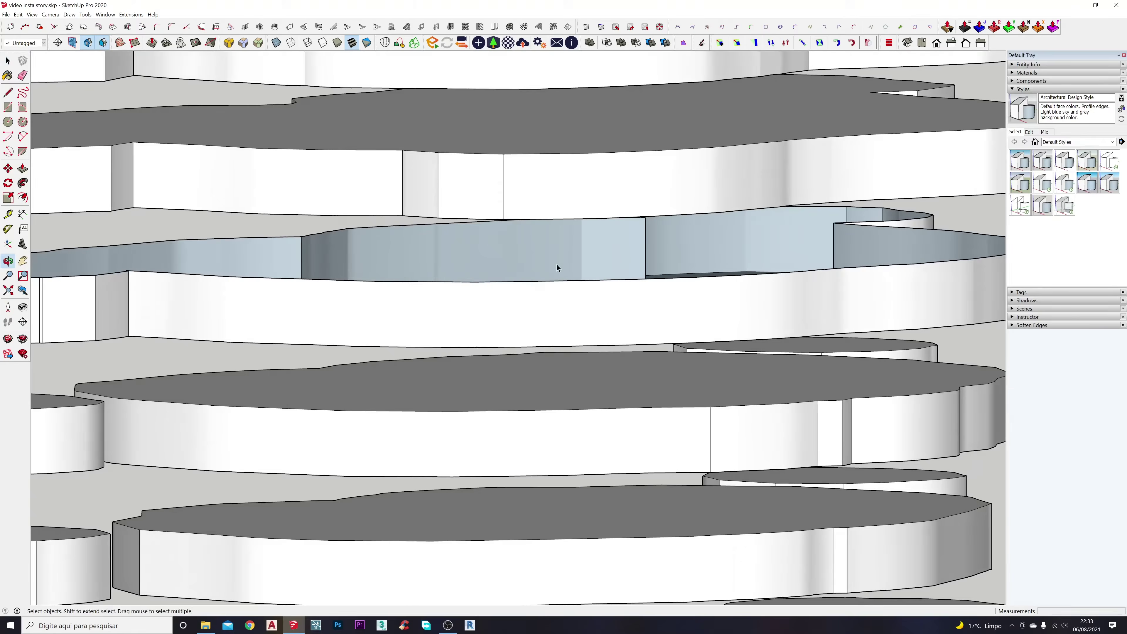
scroll(671, 232, up, 4)
scroll(548, 209, down, 4)
mouse_move(548, 208)
middle_down()
mouse_move(603, 239)
mouse_move(518, 234)
mouse_move(659, 267)
mouse_move(812, 234)
mouse_move(519, 198)
mouse_move(680, 234)
mouse_move(787, 229)
mouse_move(329, 217)
middle_up()
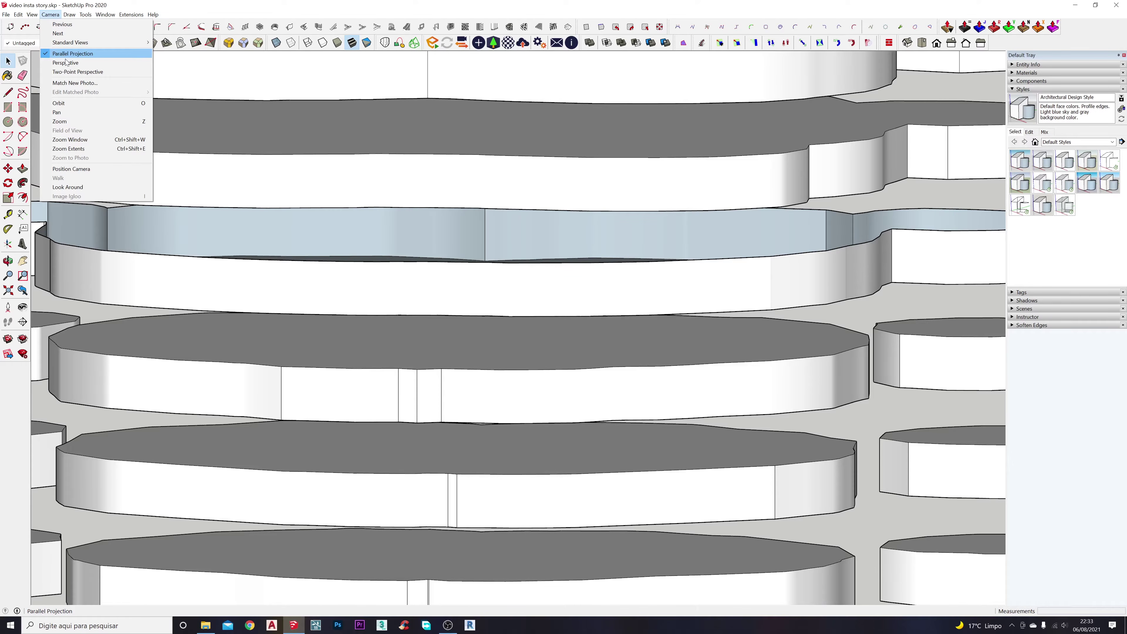
Switch the camera to perspective and examine the rim of the open chest slice for gaps
click(66, 62)
scroll(444, 297, up, 12)
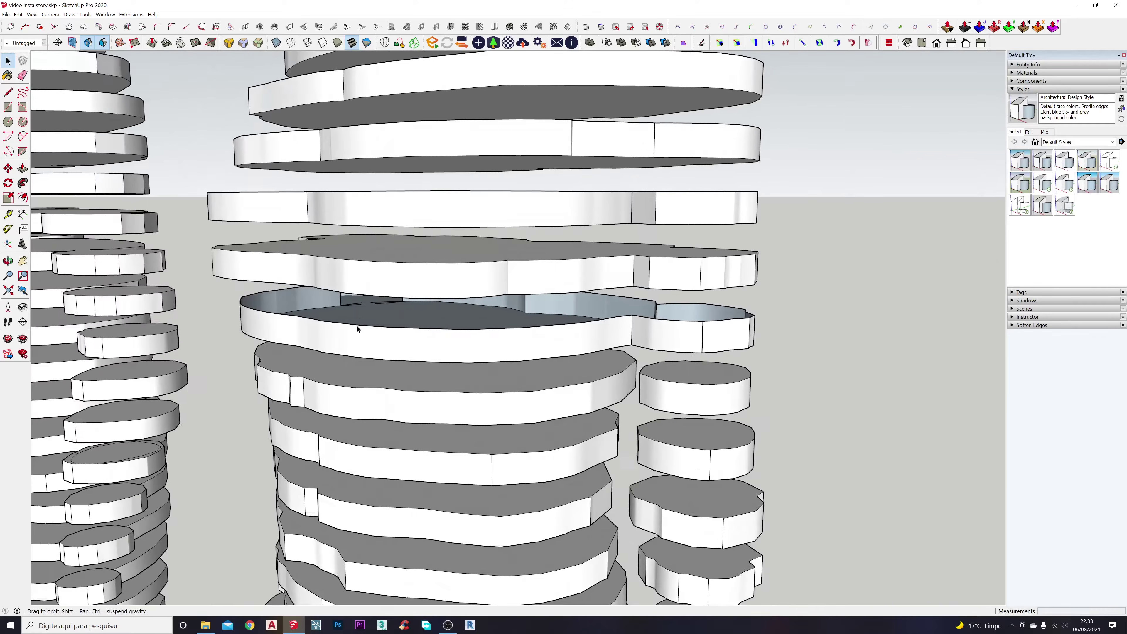
scroll(368, 310, up, 6)
middle_drag(361, 291, 318, 287)
scroll(318, 286, down, 5)
middle_drag(504, 302, 365, 313)
scroll(365, 313, up, 4)
middle_drag(443, 273, 558, 294)
scroll(558, 294, down, 3)
middle_drag(485, 297, 100, 347)
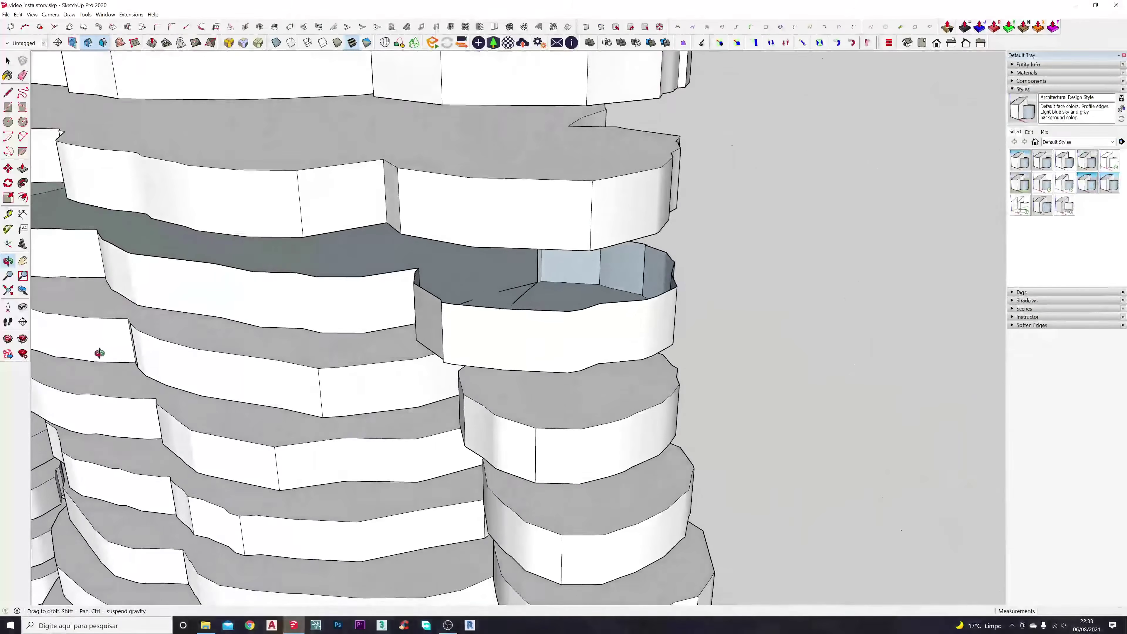
scroll(637, 306, up, 6)
scroll(637, 307, up, 4)
middle_drag(746, 295, 652, 272)
scroll(480, 196, up, 3)
scroll(547, 321, up, 3)
middle_drag(547, 320, 833, 335)
scroll(764, 479, up, 2)
scroll(608, 371, down, 2)
mouse_move(609, 371)
middle_down()
mouse_move(565, 391)
mouse_move(543, 226)
mouse_move(267, 249)
mouse_move(329, 350)
mouse_move(331, 395)
mouse_move(156, 390)
mouse_move(443, 340)
mouse_move(448, 317)
mouse_move(456, 349)
middle_up()
Draw lines across the top rim of the open chest slice to cap it in sections
key(l)
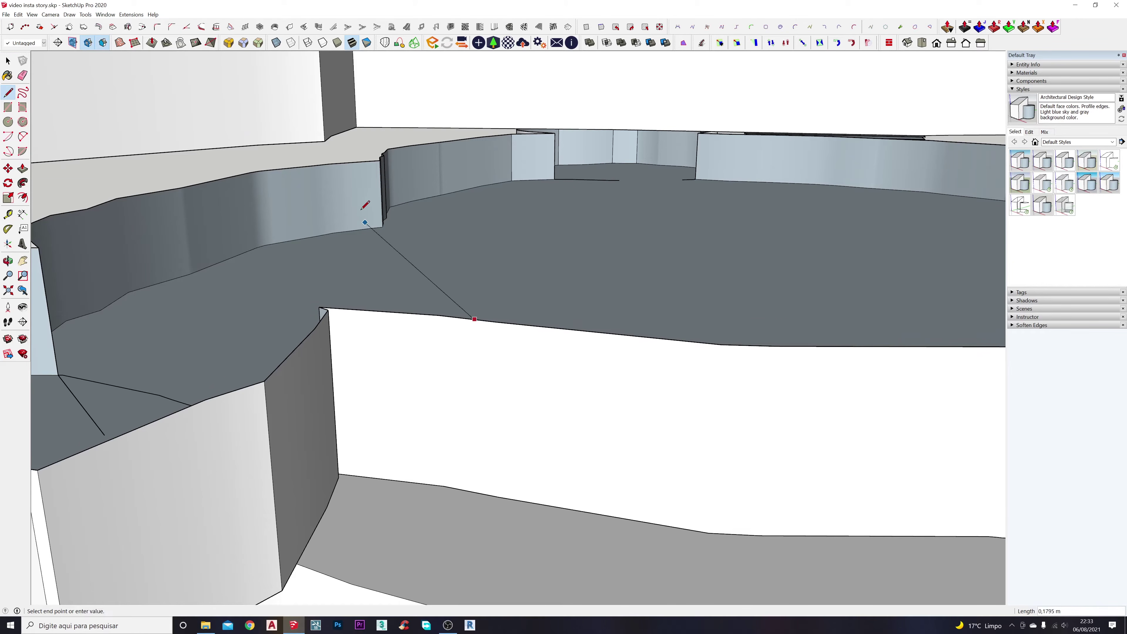
click(349, 162)
middle_drag(541, 253, 536, 257)
shift+middle_drag(837, 267, 567, 288)
scroll(567, 288, down, 3)
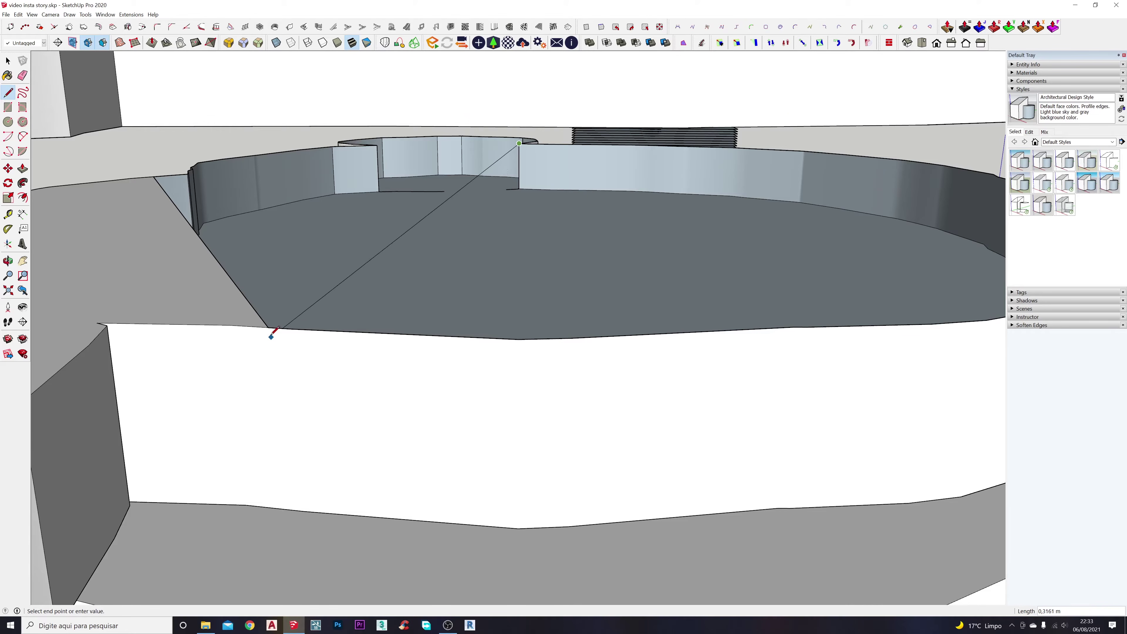
click(269, 327)
middle_drag(417, 240, 807, 245)
key(space)
Bridge the narrow gap in the rim at the arm portion of the chest slice to close its top face
middle_drag(480, 215, 566, 359)
scroll(565, 356, up, 10)
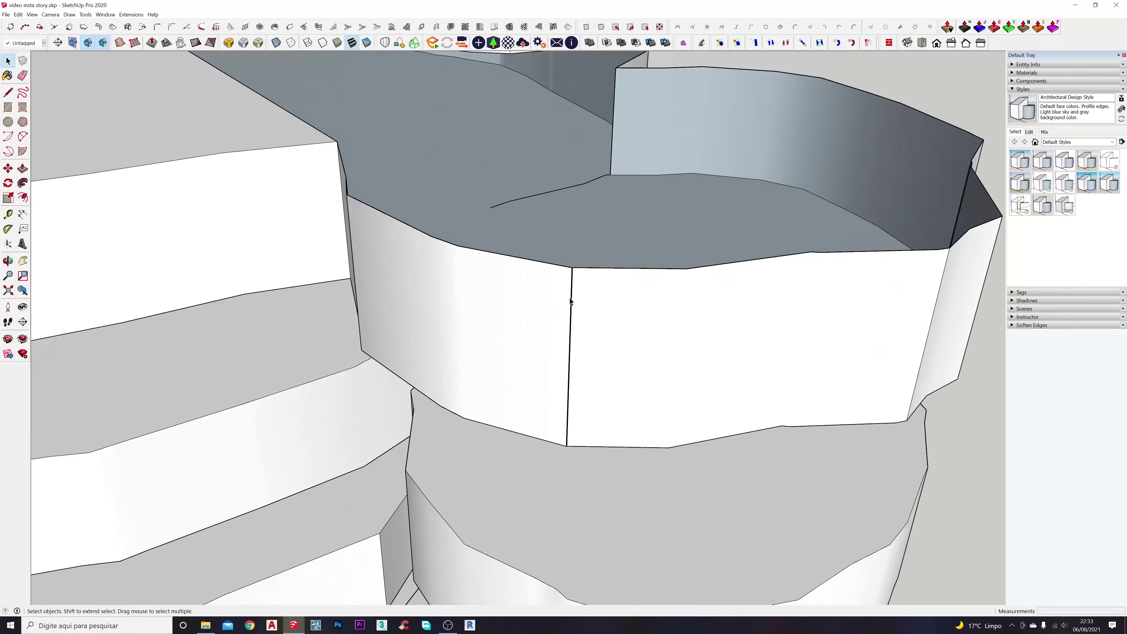
middle_drag(590, 268, 579, 278)
key(l)
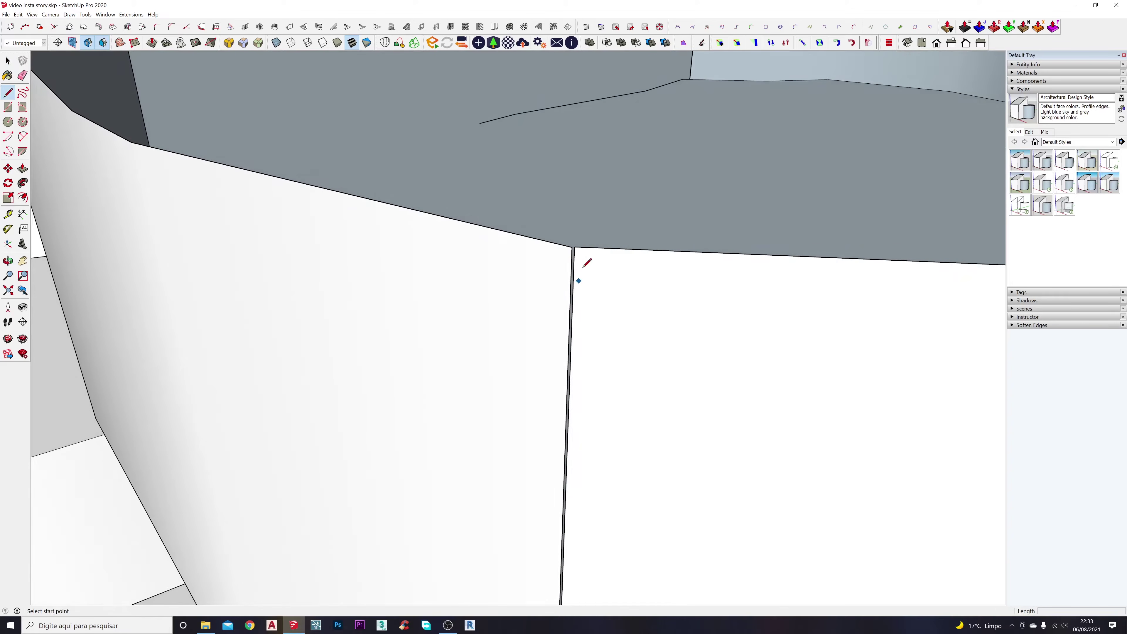
scroll(579, 276, up, 2)
key(space)
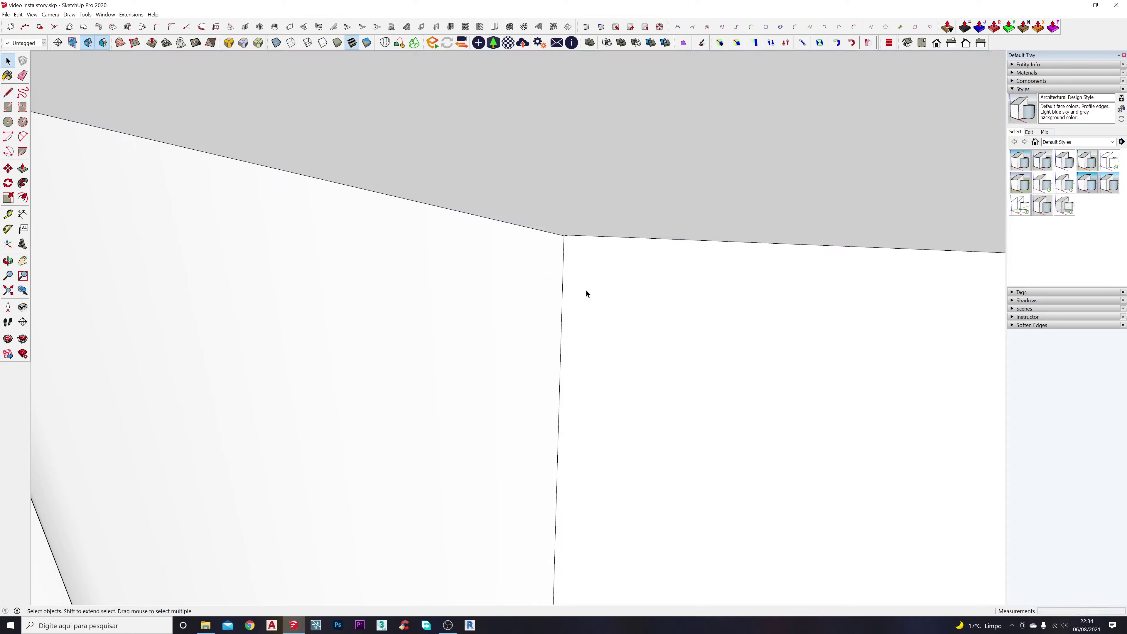
scroll(586, 316, down, 8)
scroll(562, 337, down, 12)
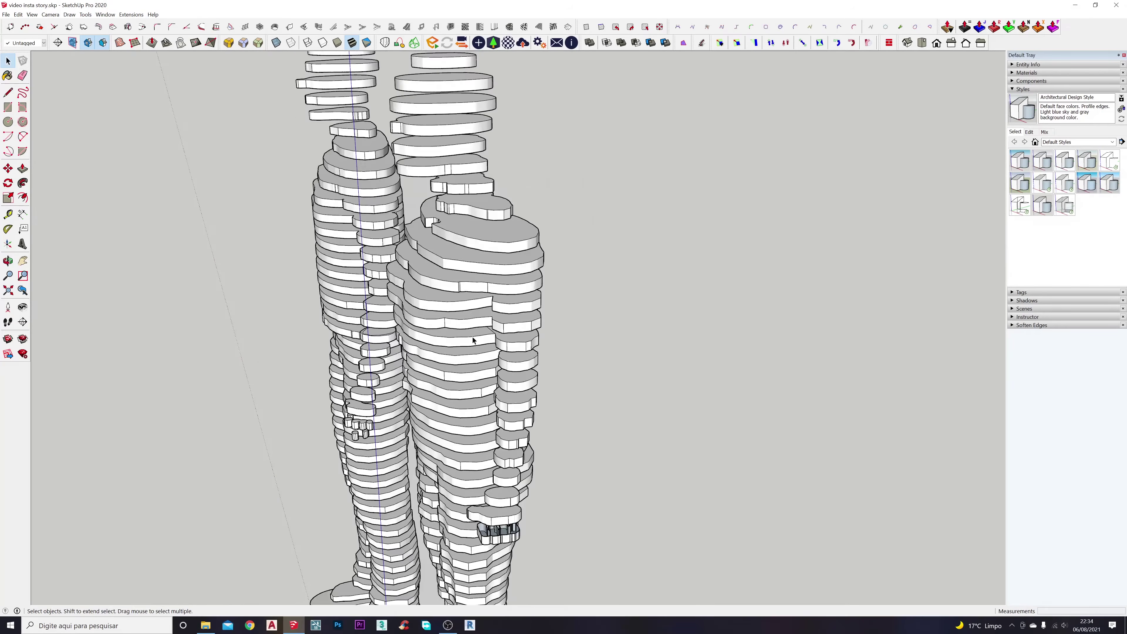
Examine the open finger slice on the unclothed figure's hand for gaps and irregular side faces
scroll(473, 340, down, 4)
middle_drag(473, 340, 621, 373)
scroll(630, 379, up, 12)
scroll(630, 380, up, 4)
middle_drag(714, 478, 524, 455)
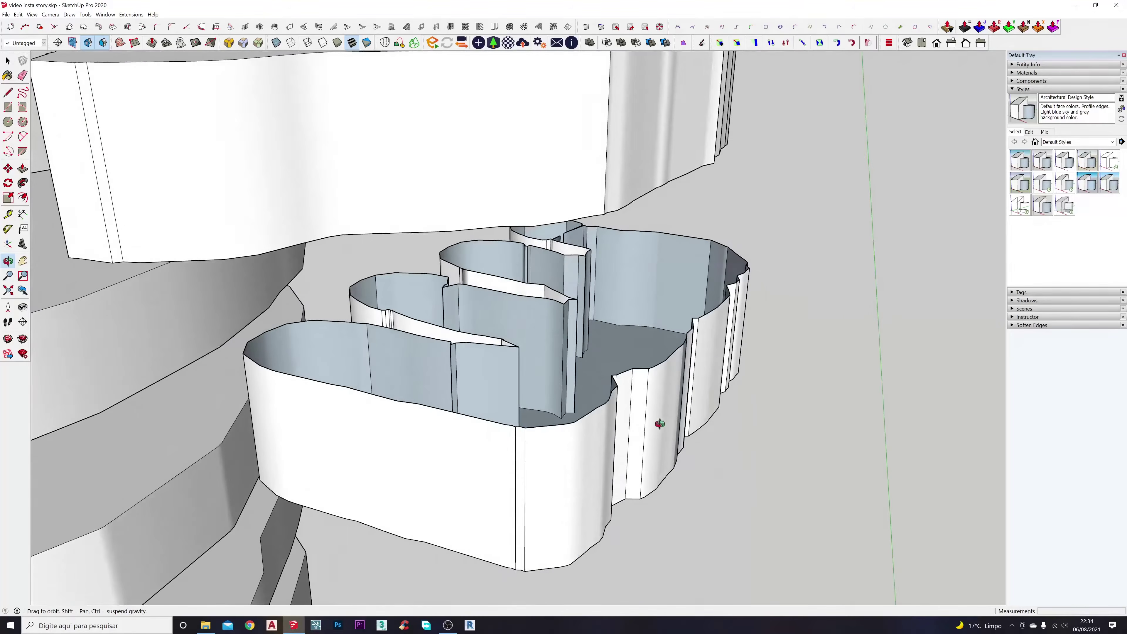
scroll(523, 454, up, 5)
scroll(347, 420, up, 4)
middle_drag(347, 420, 566, 357)
scroll(405, 398, down, 4)
scroll(594, 315, down, 3)
scroll(502, 397, up, 5)
scroll(479, 360, down, 3)
scroll(644, 322, down, 3)
scroll(460, 347, up, 3)
Reverse the inverted narrow side face on the open finger slice, with hidden geometry shown
middle_drag(460, 347, 518, 342)
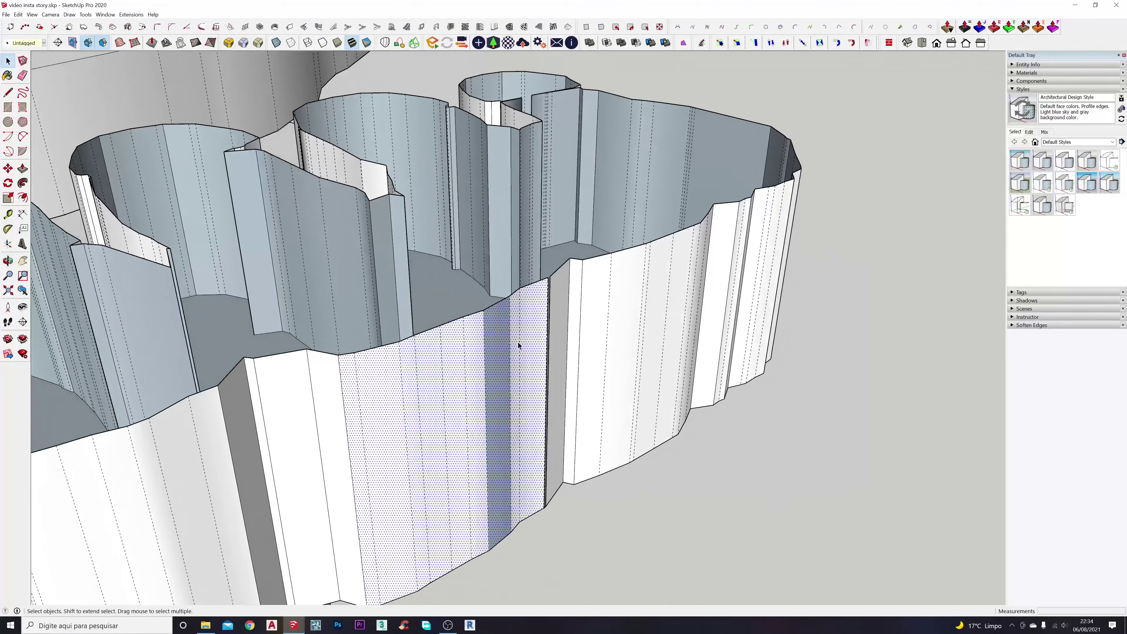
scroll(483, 340, up, 3)
right_click(485, 322)
click(483, 323)
right_click(483, 326)
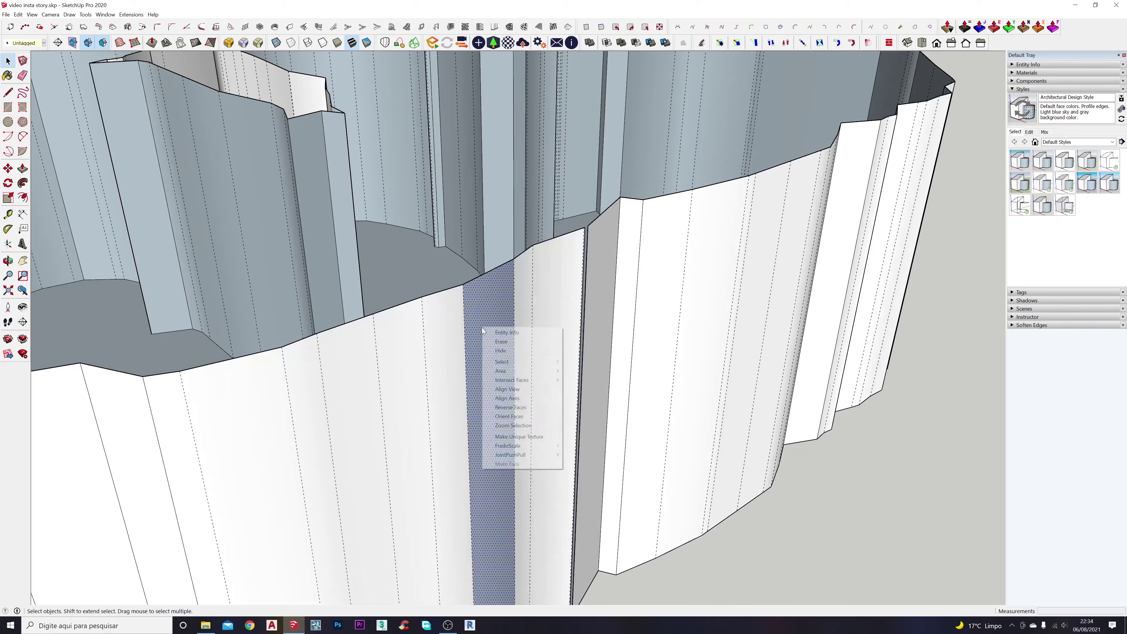
click(510, 407)
scroll(509, 407, down, 5)
middle_drag(509, 407, 572, 435)
Turn off the display of hidden geometry and select the finger slice's smoothed side surface
click(20, 15)
mouse_move(32, 16)
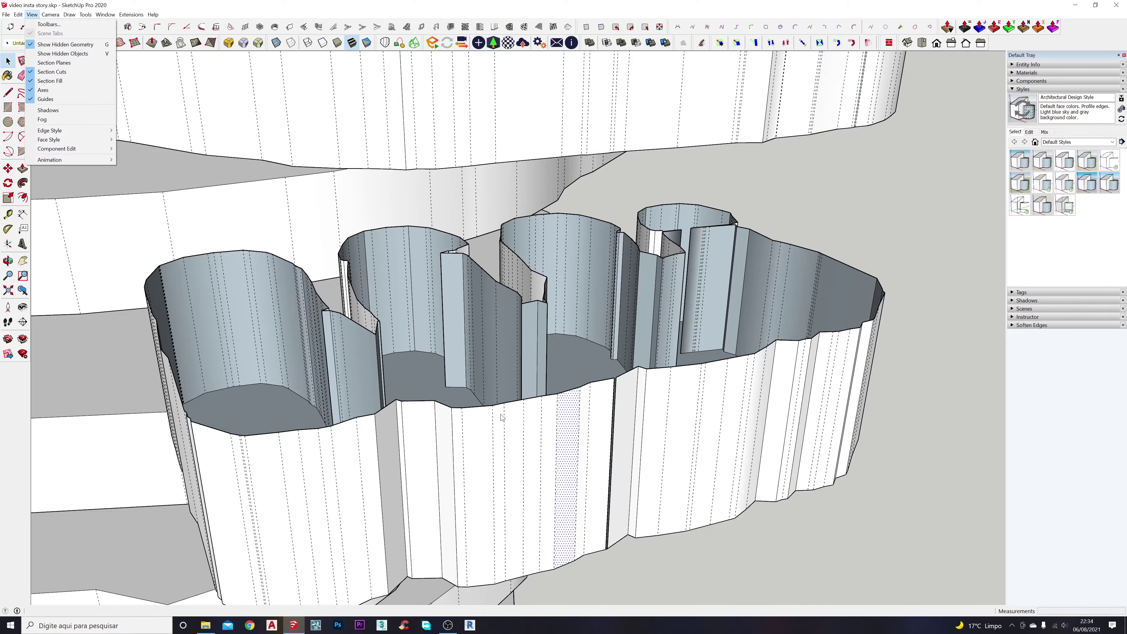
click(517, 484)
click(519, 454)
key(alt+h)
click(545, 485)
Bridge the narrow rim gap beside the selected side surface to cap the finger slice
middle_drag(648, 463, 445, 474)
scroll(445, 474, up, 8)
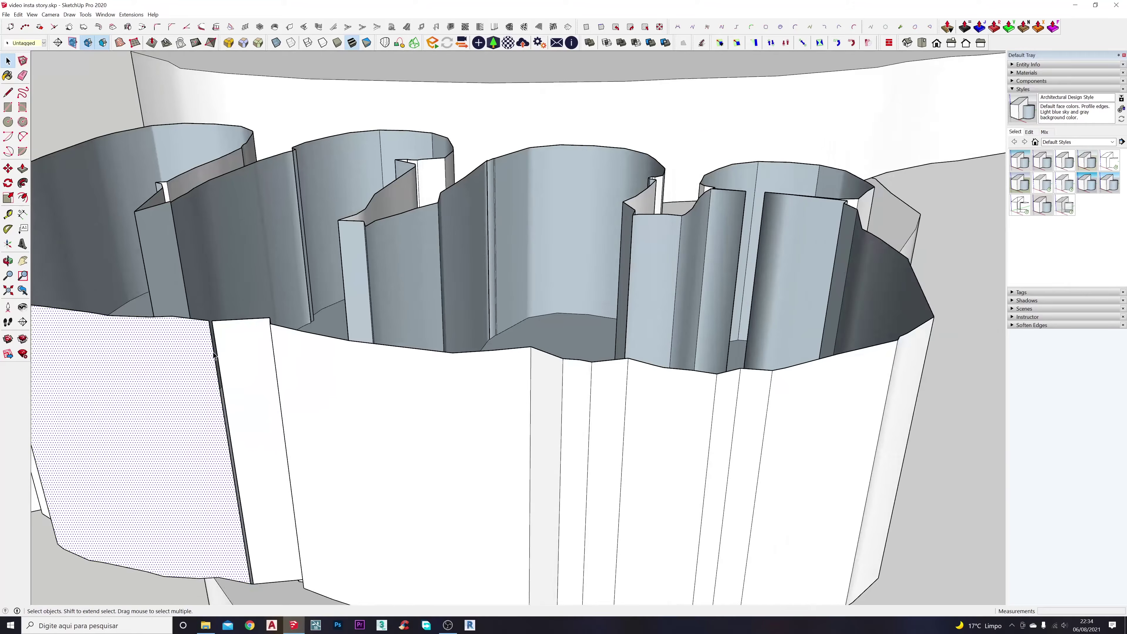
key(l)
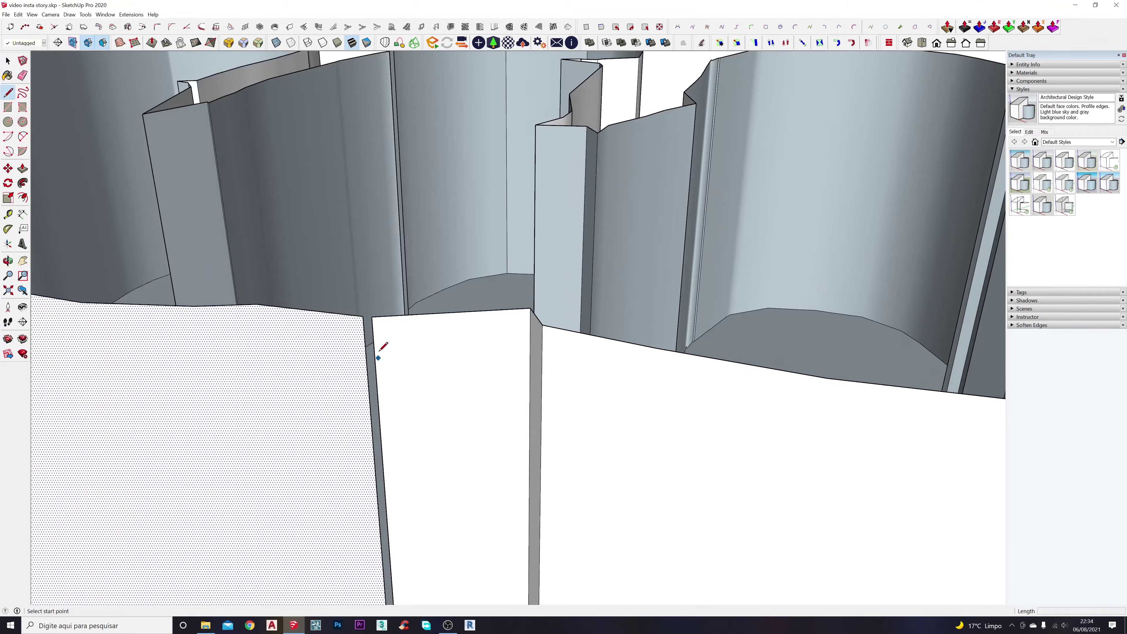
scroll(363, 315, down, 12)
key(space)
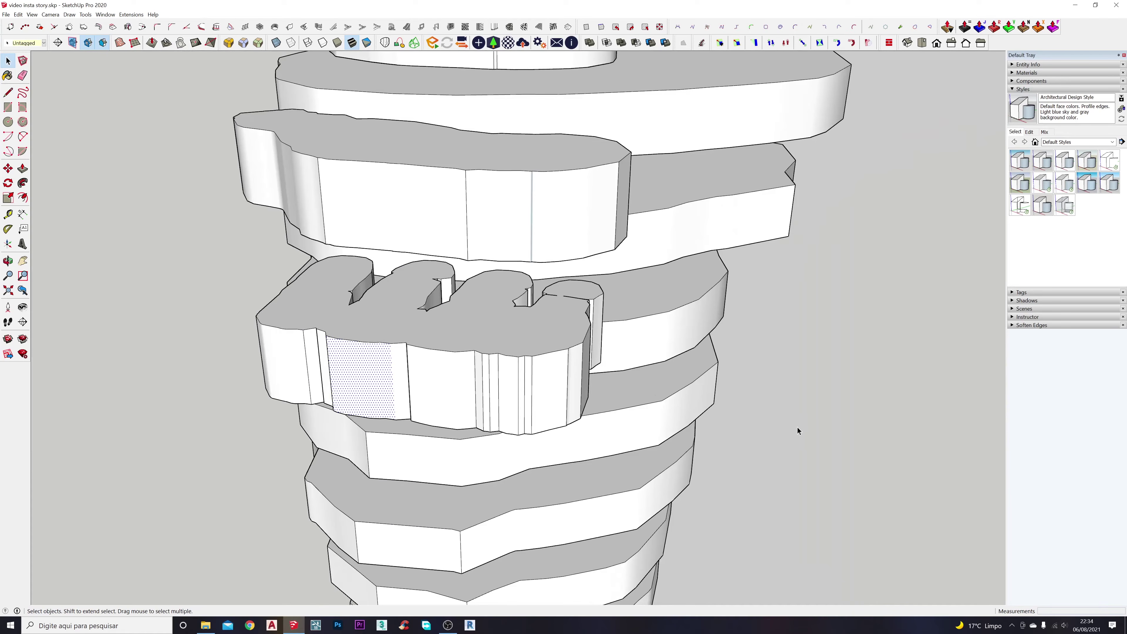
Draw a short line across the rim gap of the small separate thumb slice on the other hand
scroll(570, 360, down, 5)
middle_drag(461, 370, 671, 401)
scroll(506, 319, up, 8)
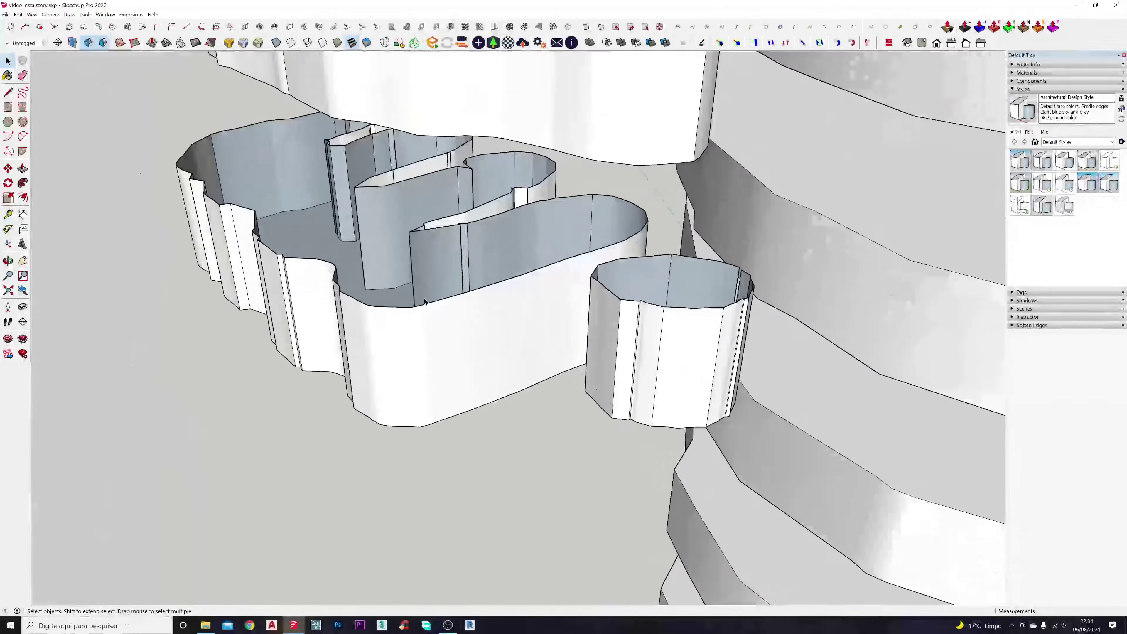
middle_drag(804, 289, 605, 379)
key(l)
scroll(648, 347, up, 5)
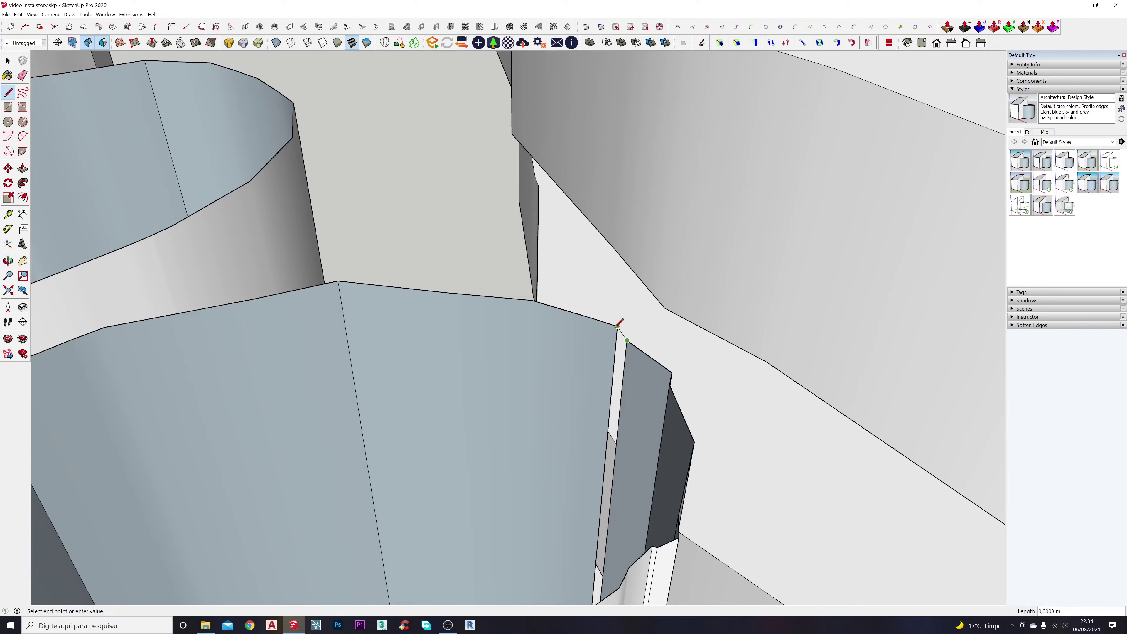
scroll(616, 322, down, 3)
middle_drag(617, 323, 709, 340)
key(space)
Bridge the rim gap in the other hand's open finger slice to form its top face
scroll(533, 342, down, 2)
middle_drag(448, 344, 357, 384)
scroll(444, 381, up, 5)
mouse_move(463, 380)
middle_down()
mouse_move(398, 372)
mouse_move(211, 395)
mouse_move(402, 355)
mouse_move(419, 393)
mouse_move(460, 403)
mouse_move(454, 363)
middle_up()
key(l)
scroll(437, 144, up, 4)
scroll(437, 155, up, 1)
click(442, 190)
click(453, 189)
key(space)
scroll(488, 244, down, 10)
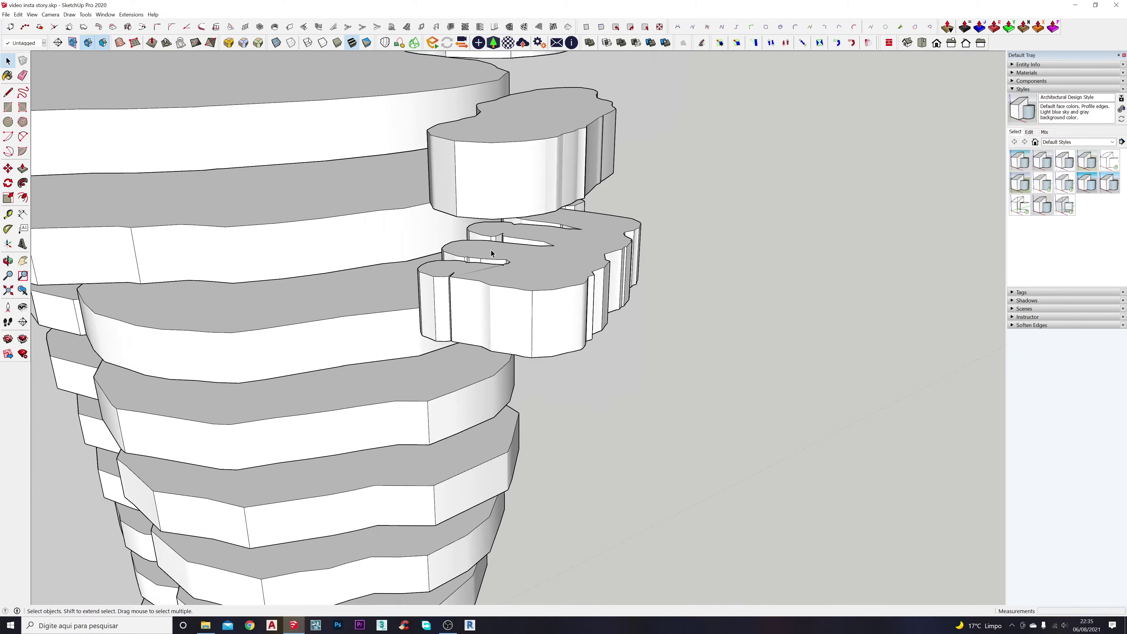
Select all slices of the clothed figure and make them a group
scroll(491, 253, down, 8)
middle_drag(575, 239, 186, 207)
middle_drag(466, 444, 508, 362)
scroll(445, 468, down, 5)
scroll(508, 362, down, 2)
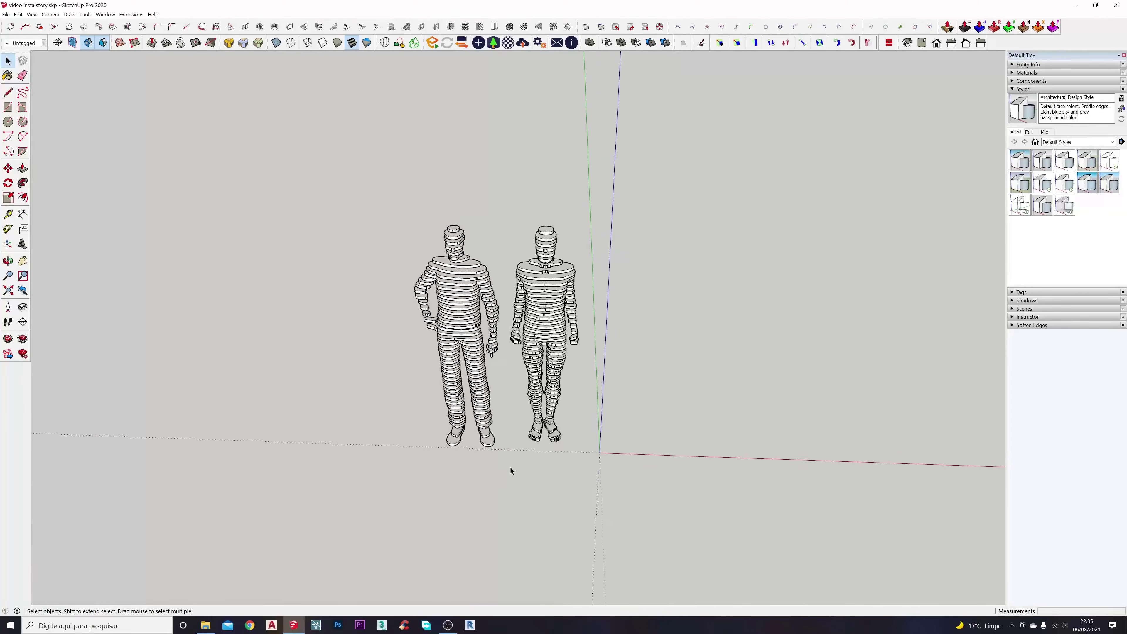
drag(466, 371, 368, 176)
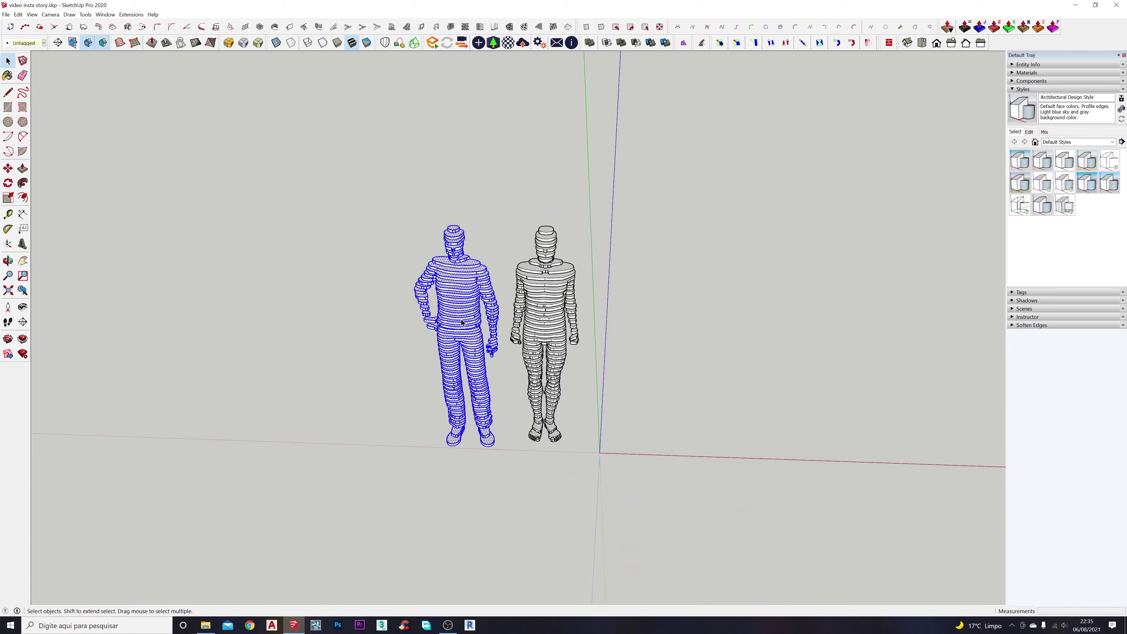
right_click(460, 319)
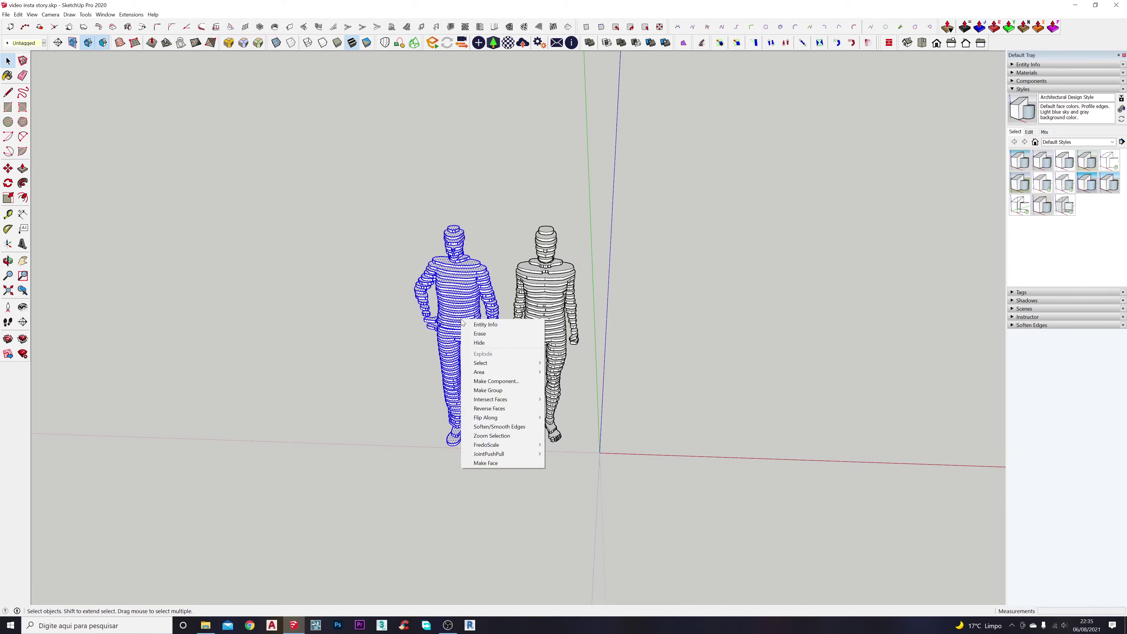
click(486, 390)
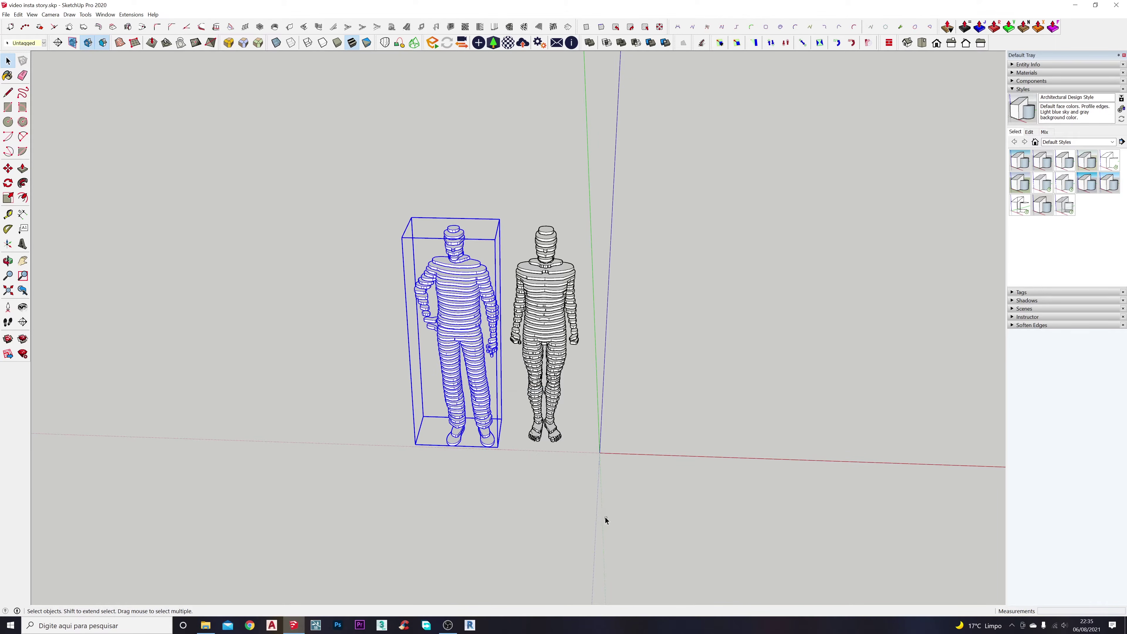
Select all slices of the unclothed figure, make them a group, and clear the selection
drag(511, 140, 506, 140)
right_click(545, 254)
click(580, 323)
click(592, 325)
Examine the two sliced figures and their round-ended bases with vertical axis lines from several angles
middle_drag(592, 325, 492, 404)
scroll(455, 394, up, 3)
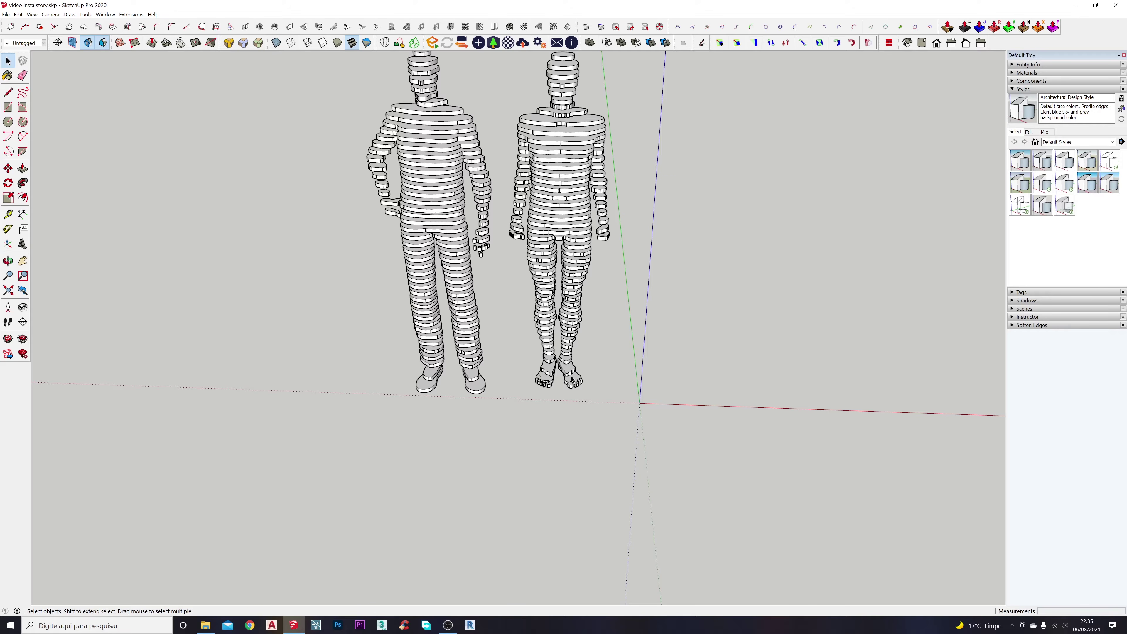
middle_drag(549, 364, 552, 478)
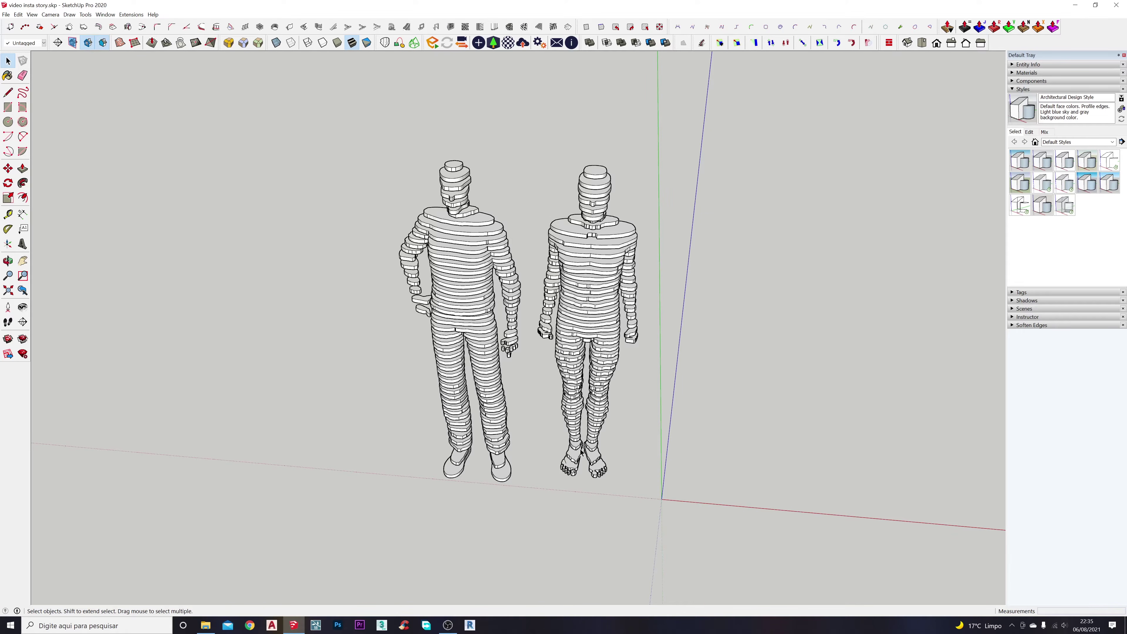
middle_drag(549, 411, 526, 429)
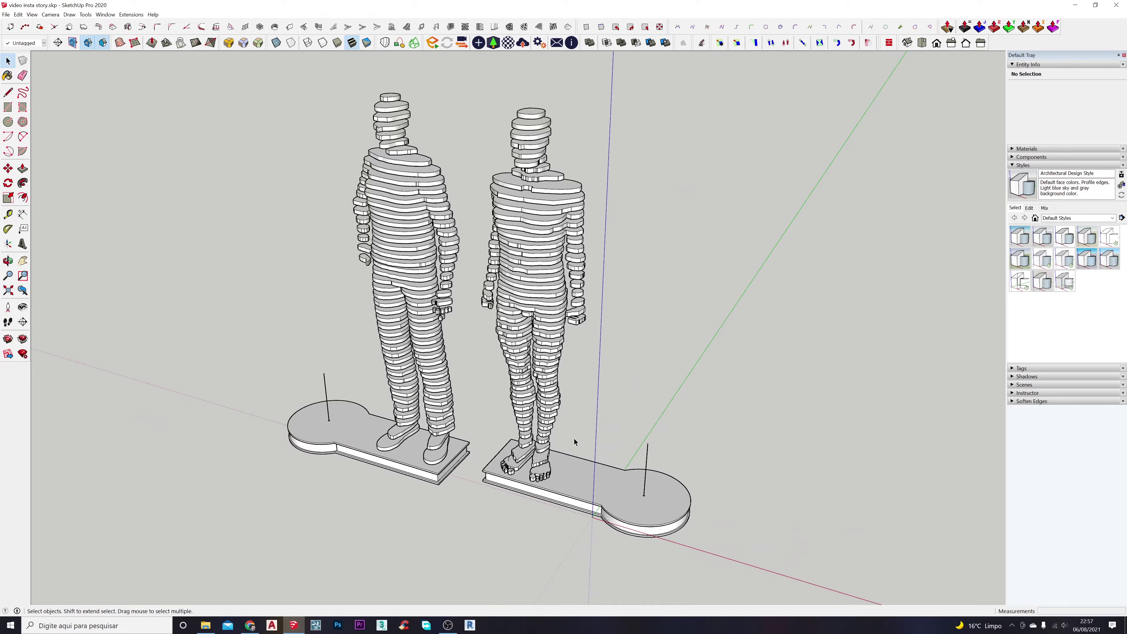
middle_drag(403, 522, 341, 498)
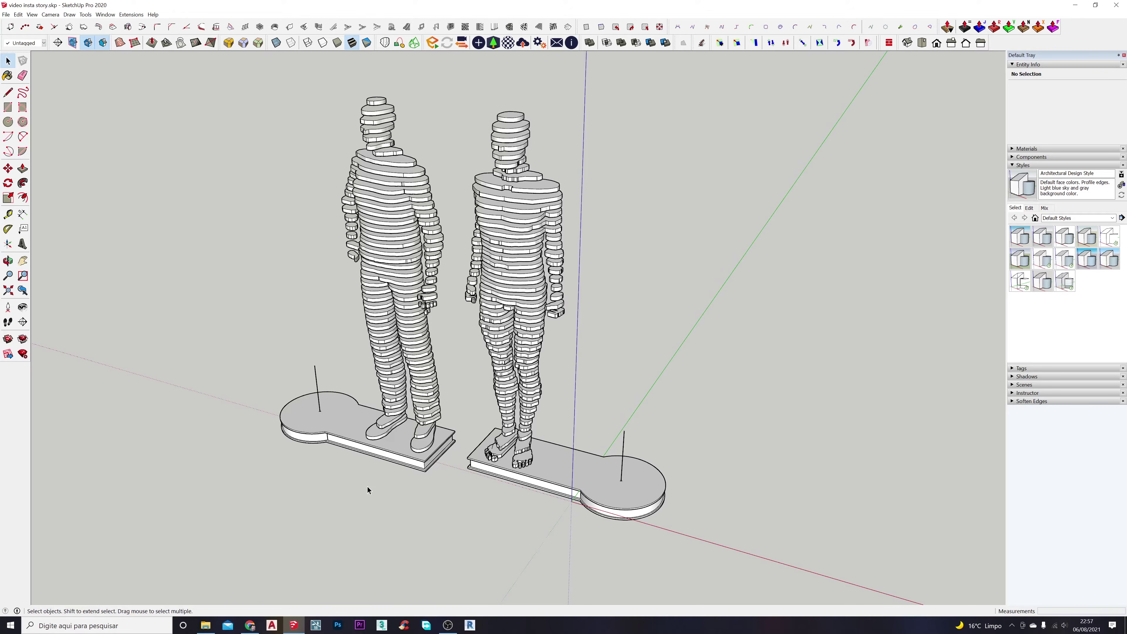
middle_drag(414, 510, 427, 456)
shift+middle_drag(380, 403, 278, 384)
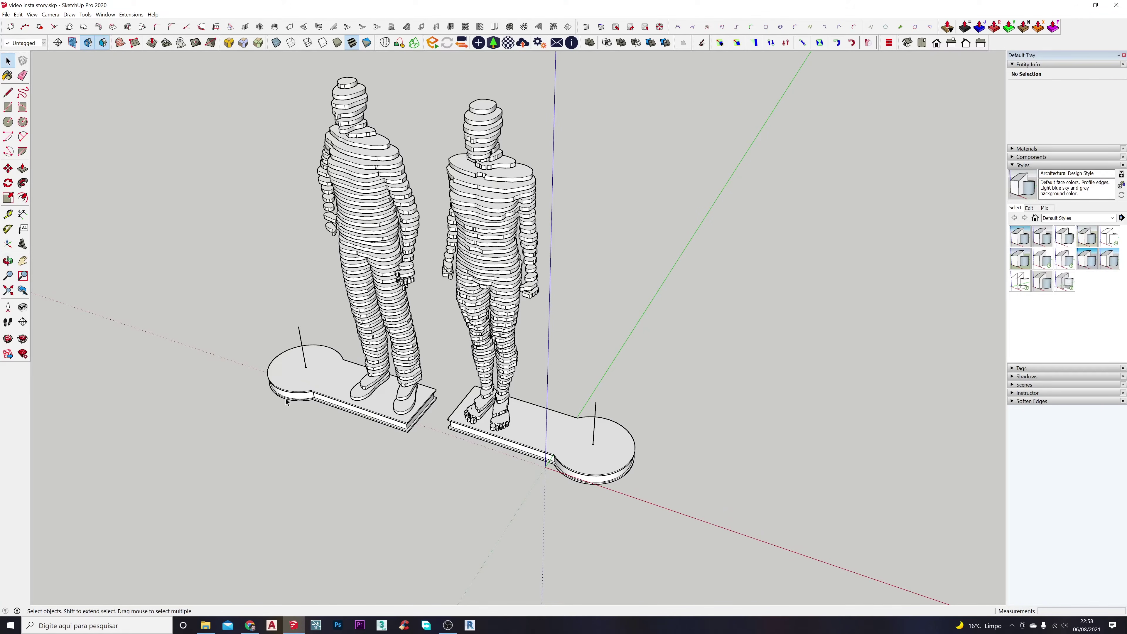
mouse_move(315, 386)
middle_down()
mouse_move(340, 353)
mouse_move(294, 392)
middle_up()
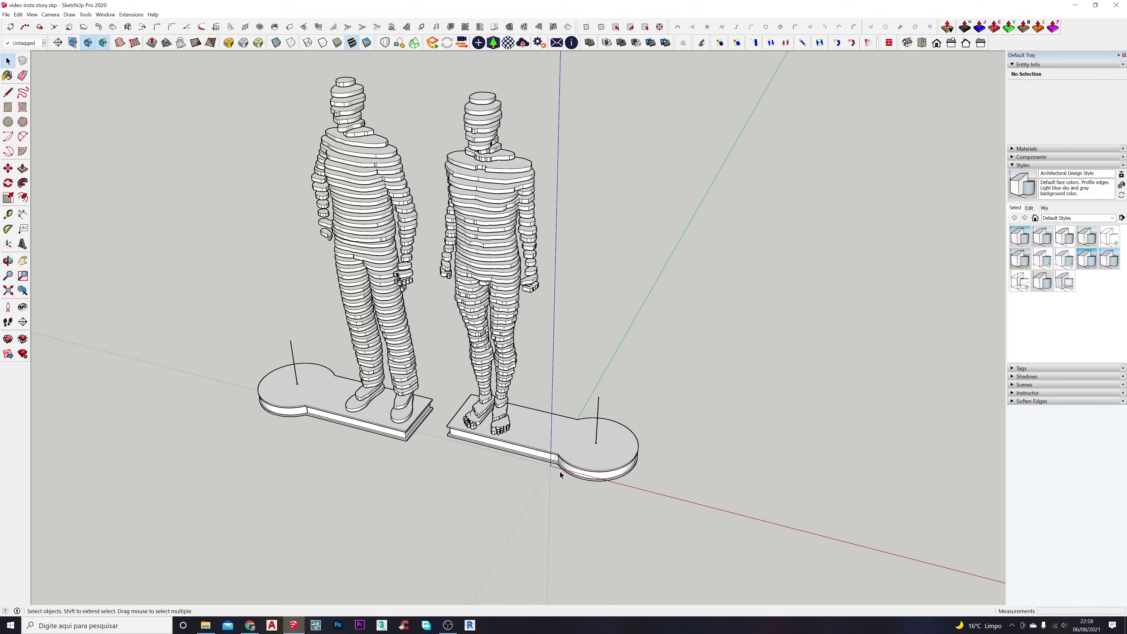
scroll(302, 391, up, 5)
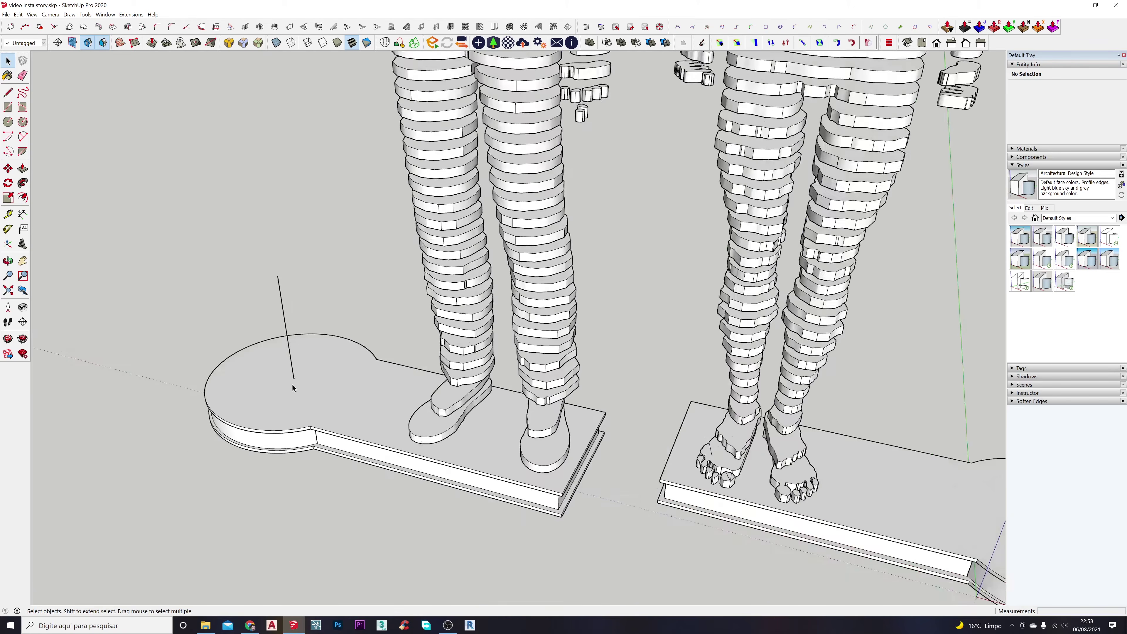
scroll(289, 380, down, 6)
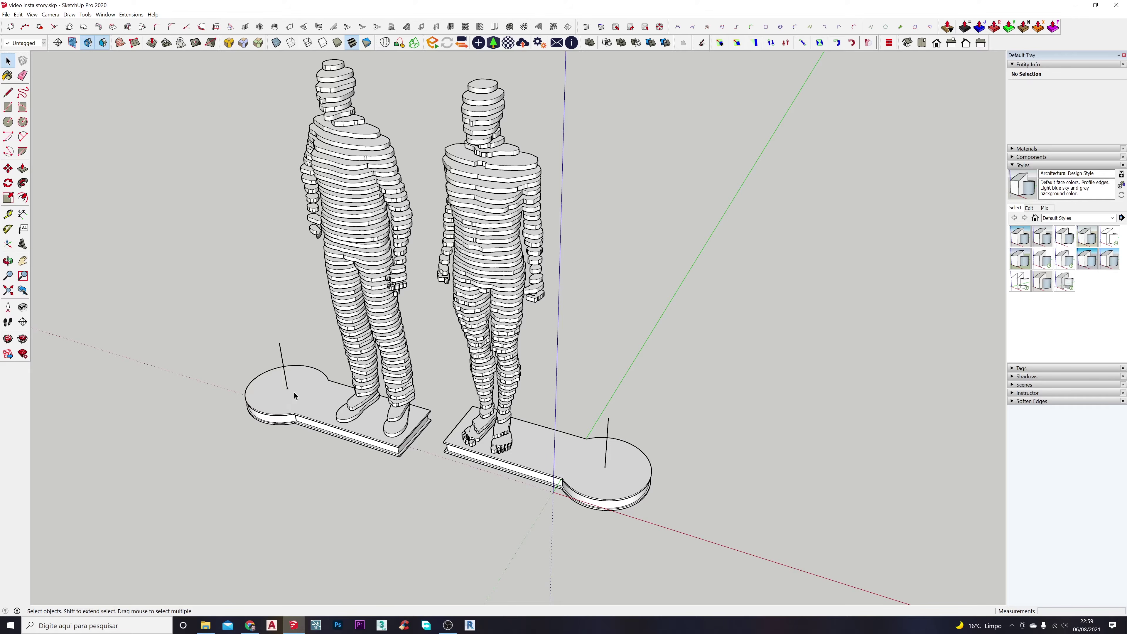
middle_drag(291, 399, 337, 424)
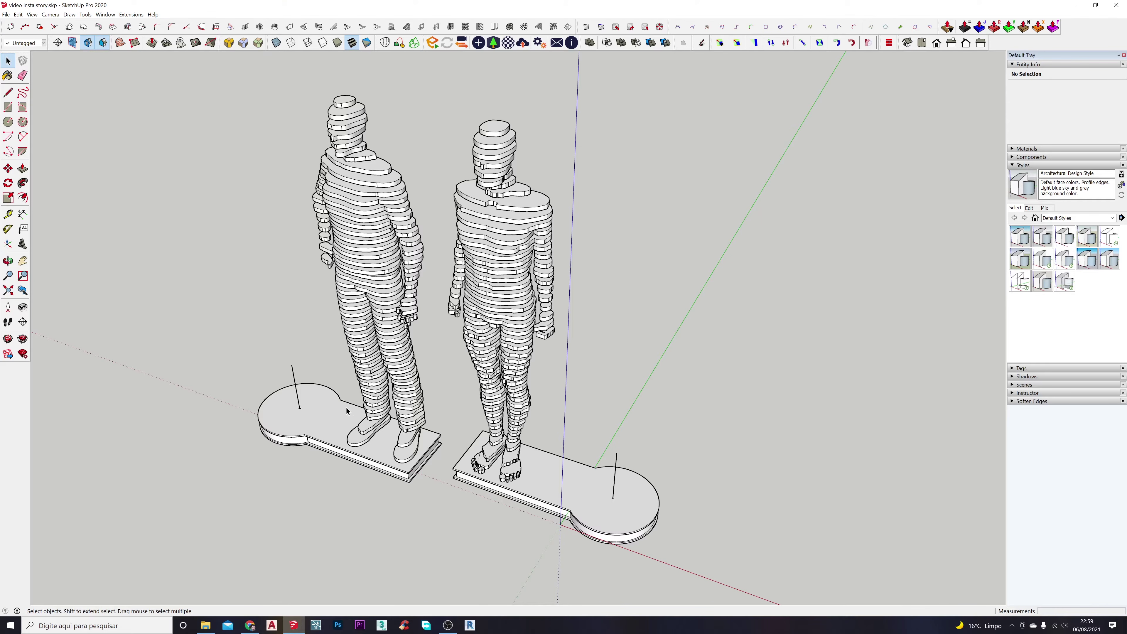
middle_drag(321, 421, 324, 442)
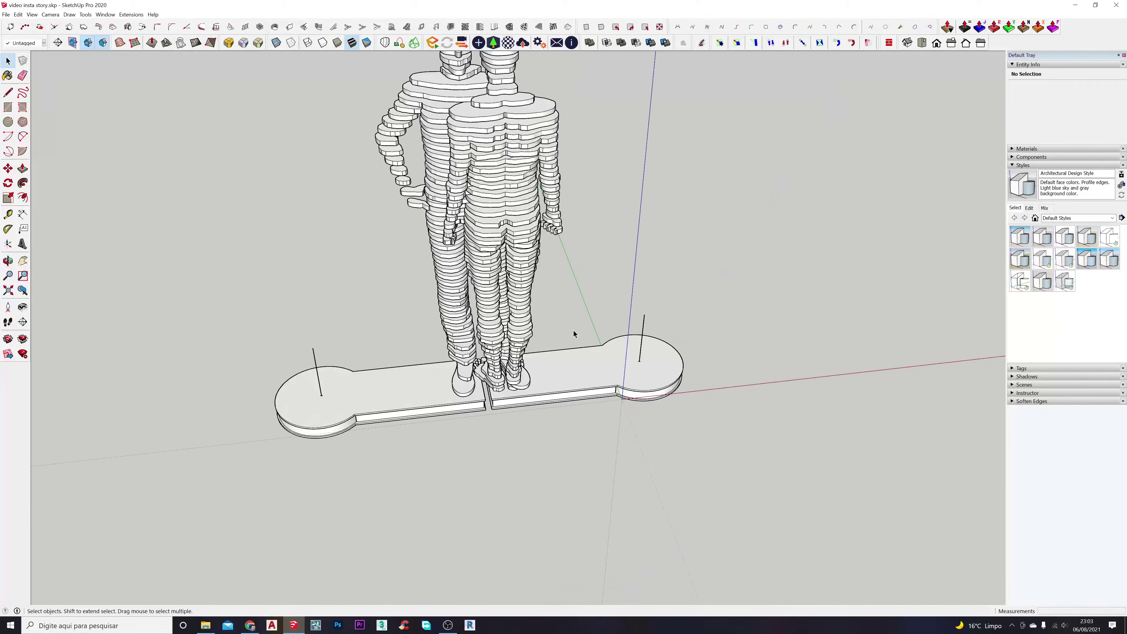
Select the unclothed figure's group and inspect where its slices and feet pass between those of the clothed figure above the bases
middle_drag(574, 329, 525, 219)
click(525, 219)
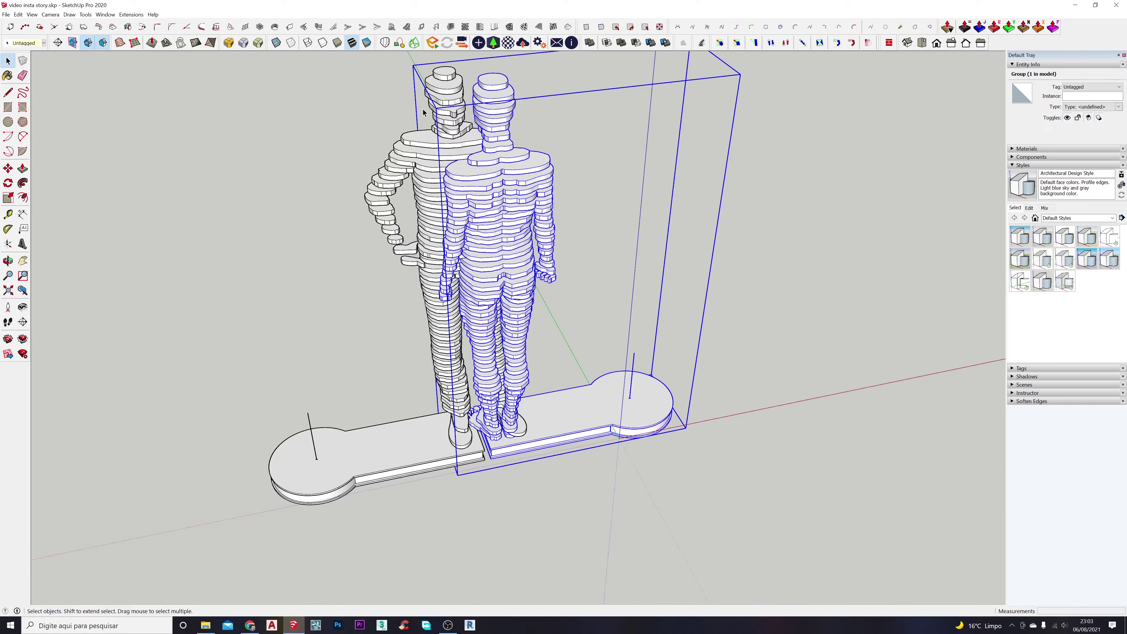
middle_drag(459, 114, 541, 157)
middle_drag(454, 128, 568, 355)
scroll(539, 461, up, 5)
middle_drag(538, 461, 500, 420)
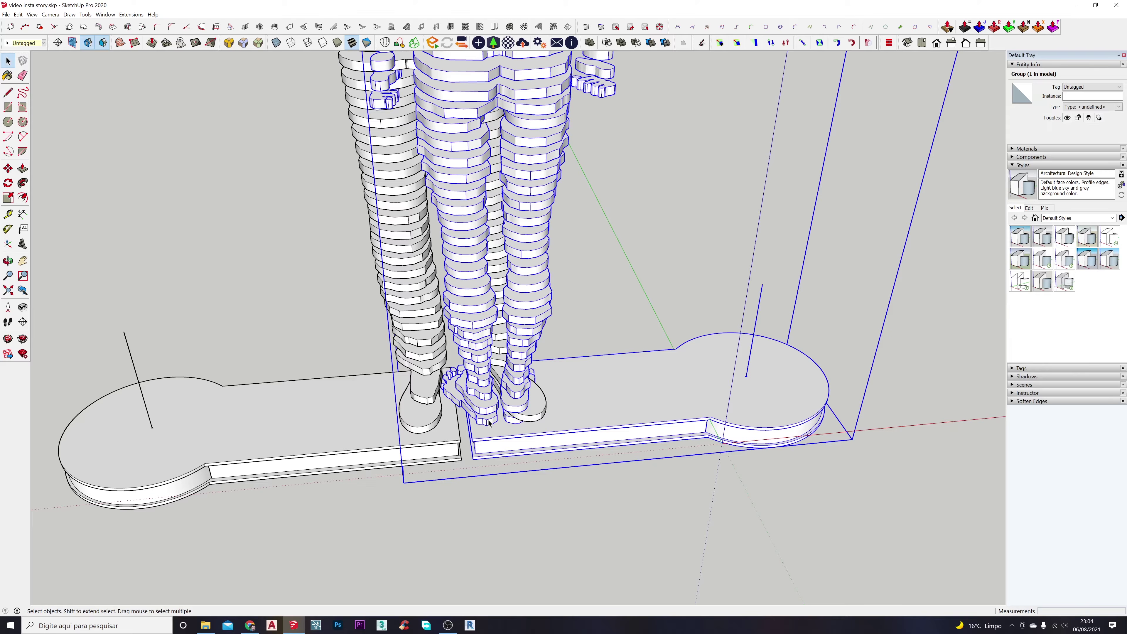
middle_drag(437, 446, 551, 383)
scroll(434, 395, up, 5)
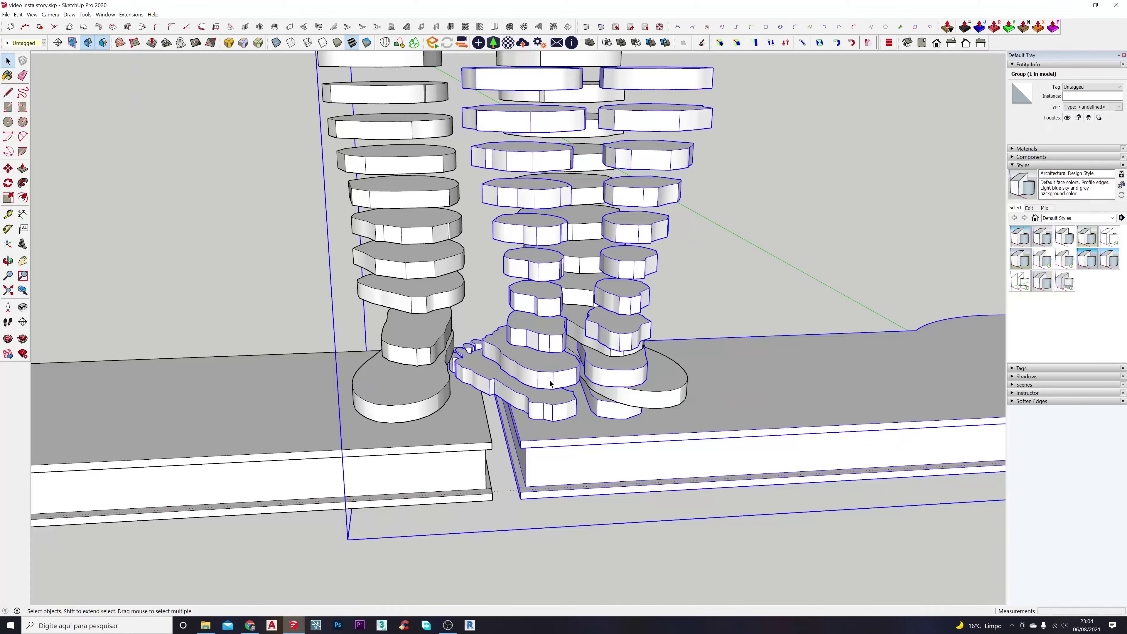
scroll(638, 392, down, 3)
middle_drag(649, 392, 341, 581)
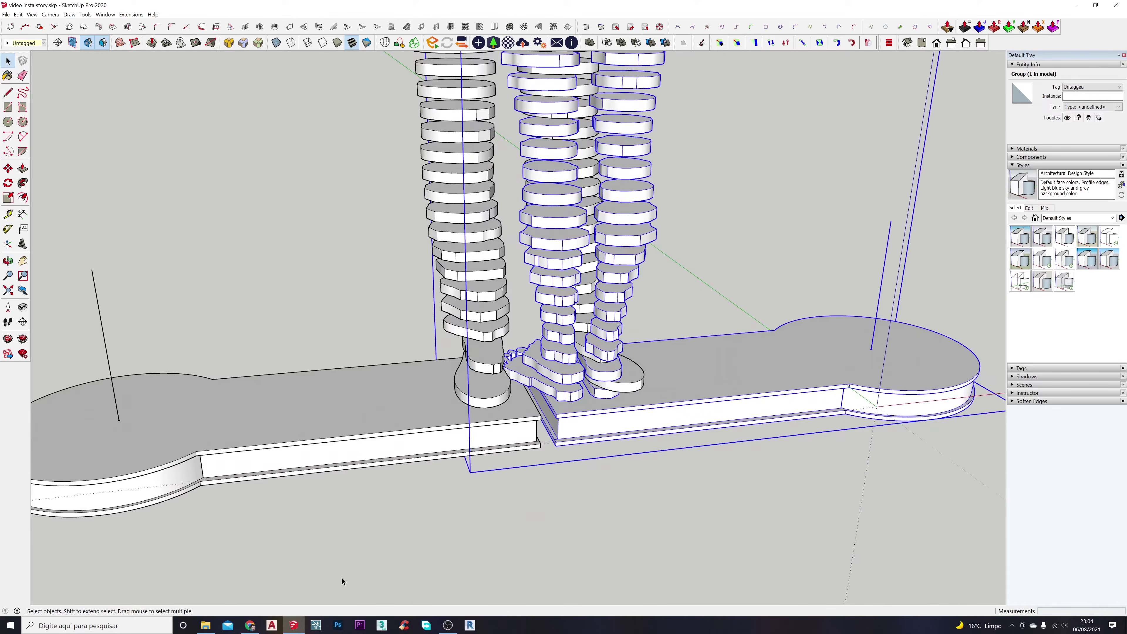
Switch to the browser to view the moving sculpture reference post on Instagram, and return to the SketchUp model
click(250, 625)
click(487, 221)
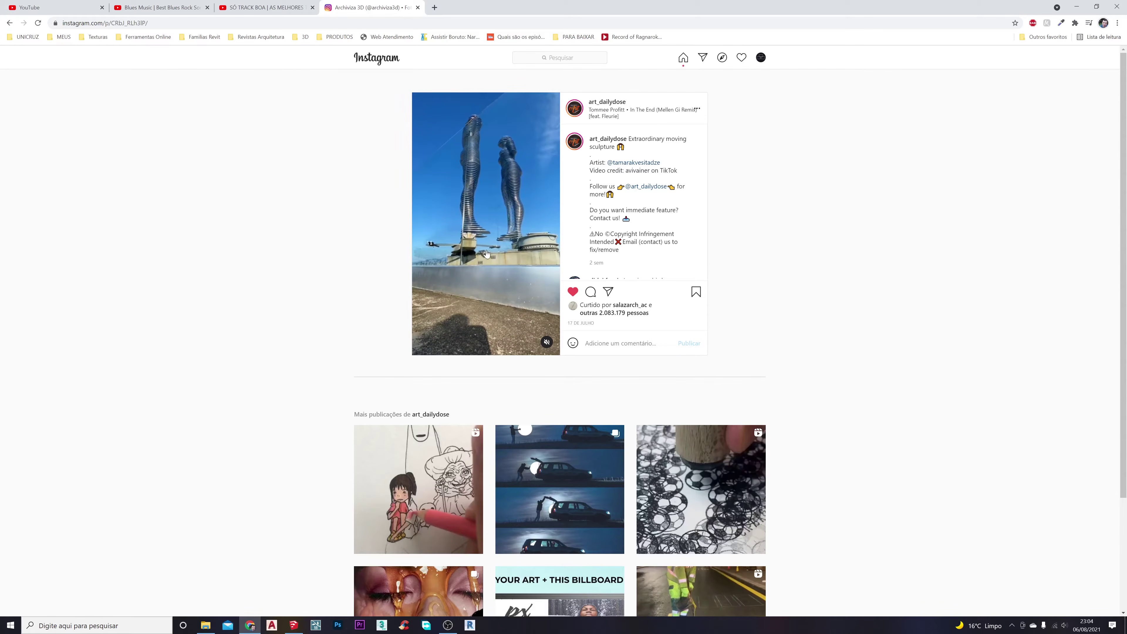
click(1084, 10)
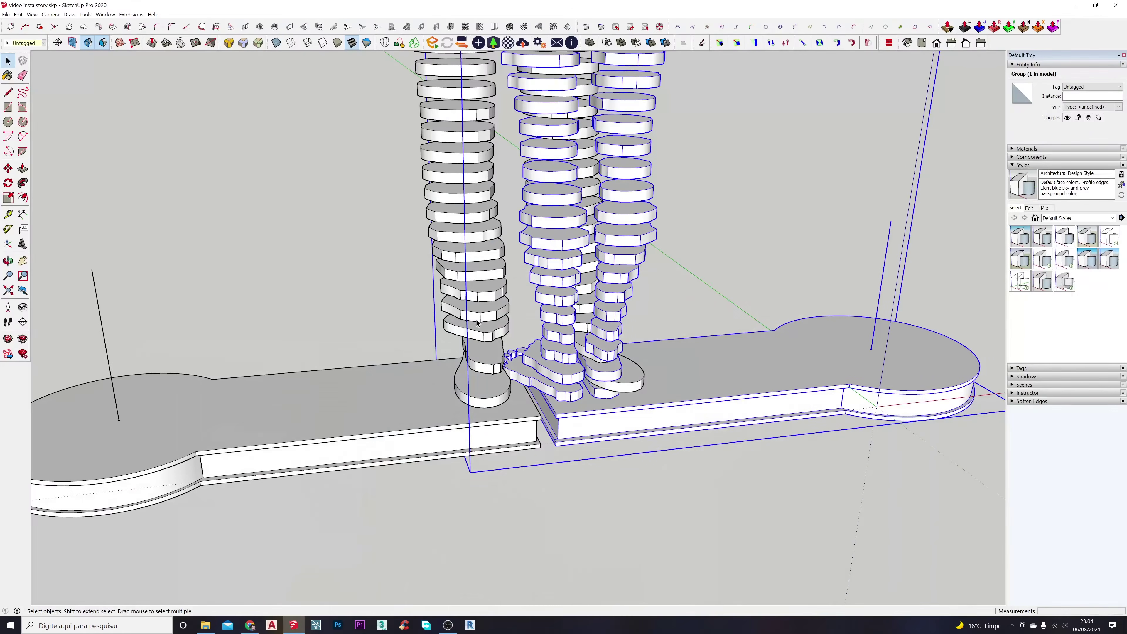
Inspect the spacing of the interleaved leg and foot slices near the gap between the bases, and clear the selection
scroll(569, 376, down, 3)
middle_drag(568, 376, 532, 355)
scroll(500, 364, up, 5)
scroll(500, 363, down, 3)
scroll(483, 417, up, 5)
mouse_move(483, 418)
middle_down()
mouse_move(467, 252)
mouse_move(451, 398)
middle_up()
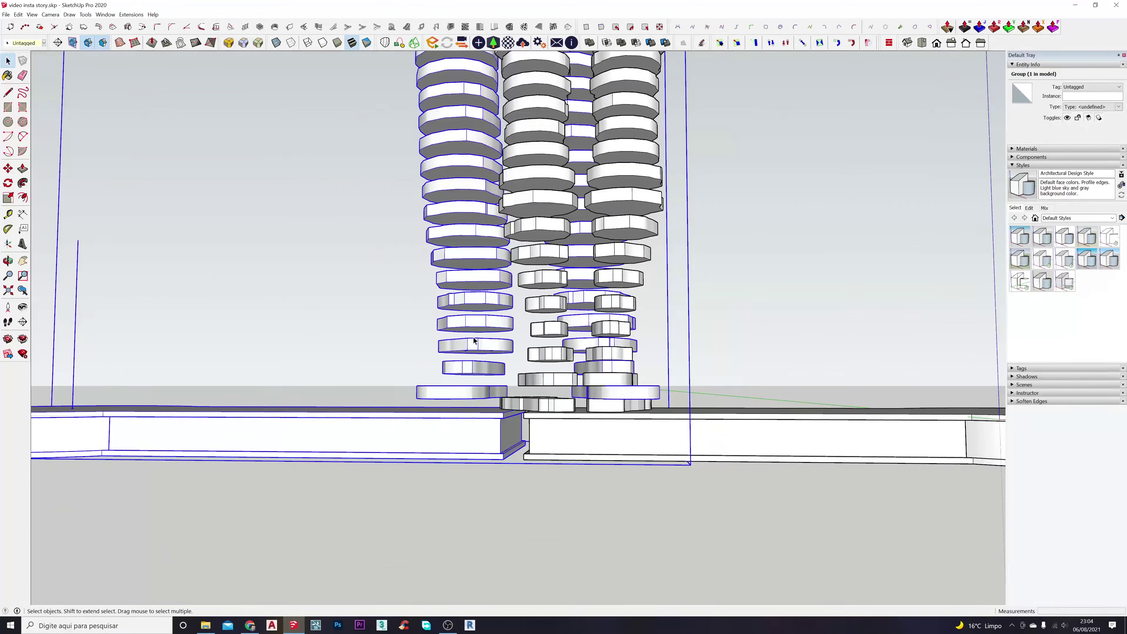
scroll(483, 346, down, 5)
mouse_move(483, 345)
middle_down()
mouse_move(397, 472)
mouse_move(478, 437)
mouse_move(297, 344)
mouse_move(385, 355)
mouse_move(466, 396)
mouse_move(506, 306)
middle_up()
key(space)
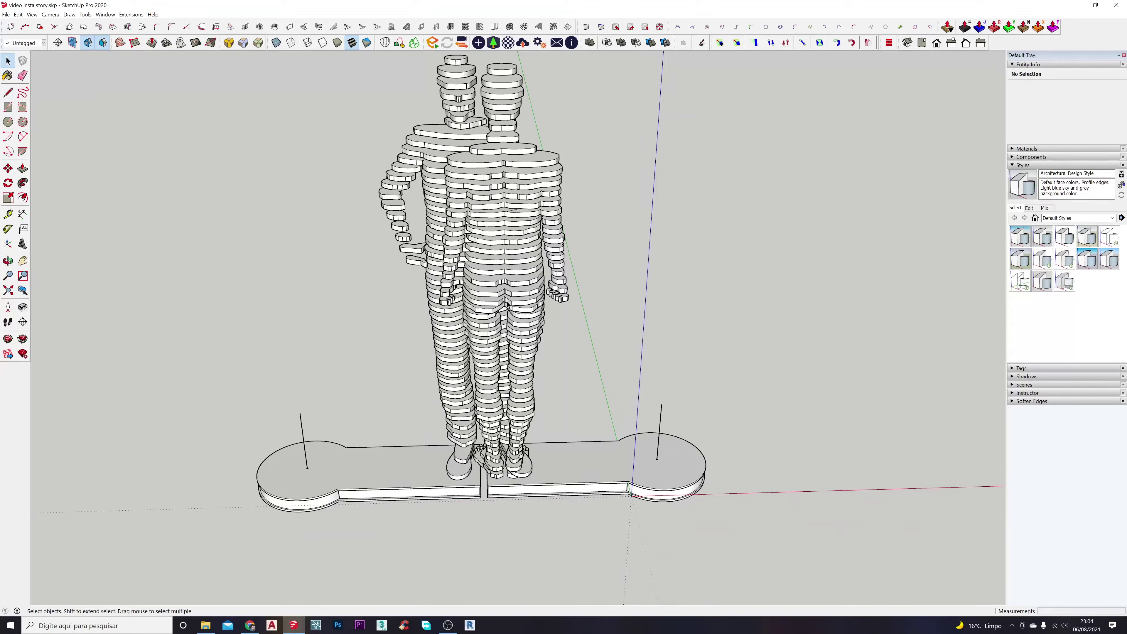
Examine up close how the torso, hip and hand slices of the two figures interleave
scroll(486, 295, up, 5)
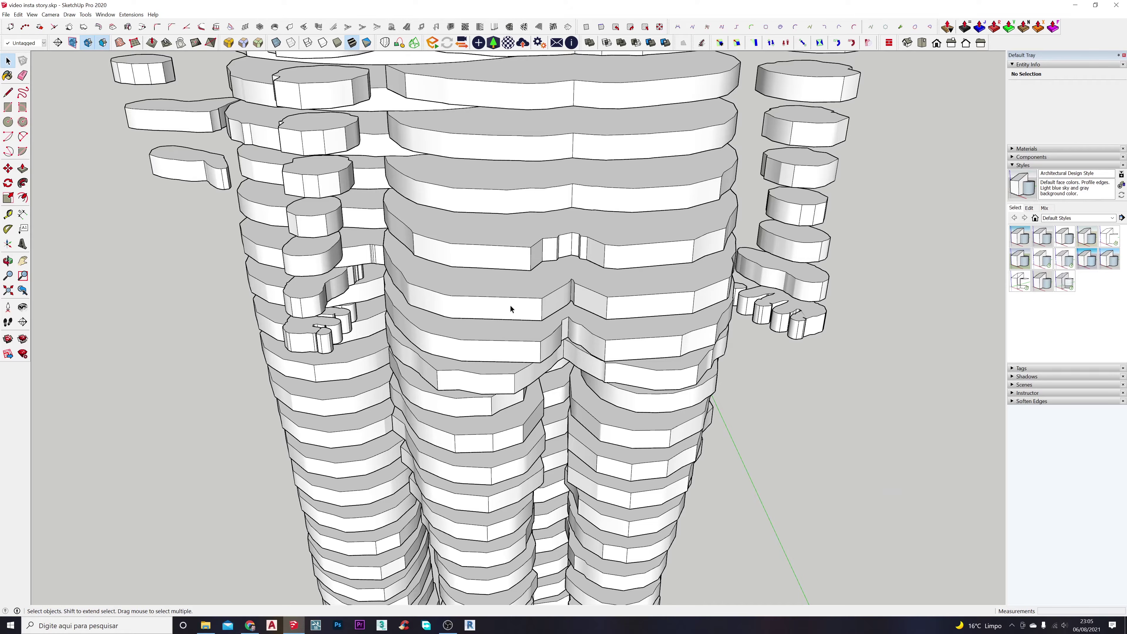
middle_drag(509, 306, 360, 285)
mouse_move(625, 340)
middle_down()
mouse_move(482, 346)
mouse_move(632, 326)
mouse_move(614, 313)
mouse_move(633, 312)
mouse_move(665, 337)
middle_up()
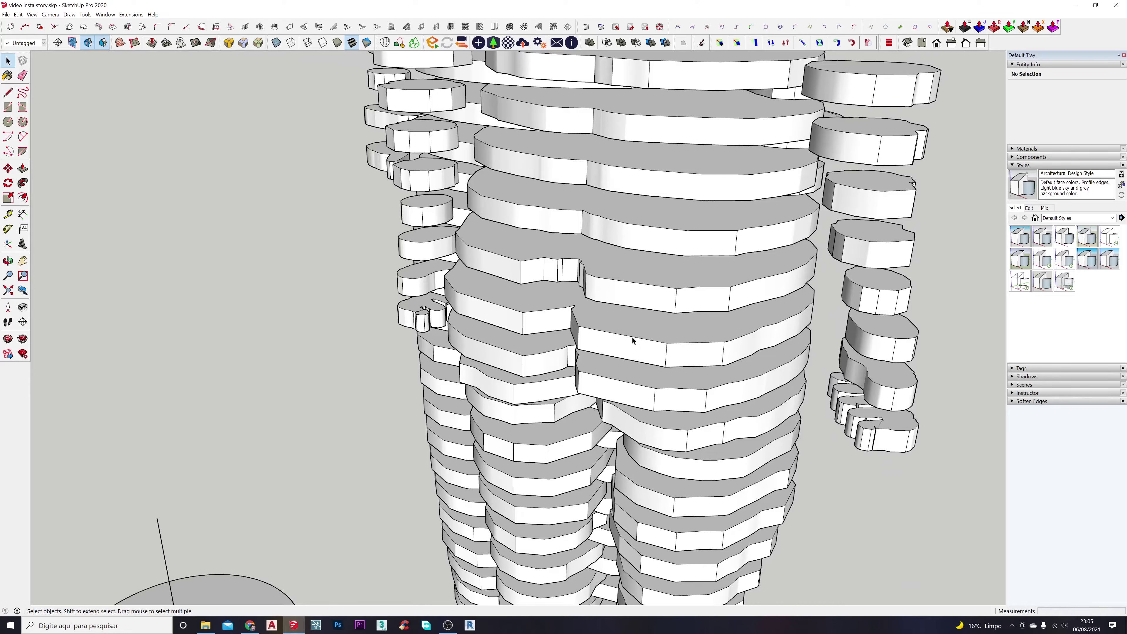
scroll(633, 341, down, 3)
middle_drag(633, 345, 623, 252)
Examine the two adjoining bases and the vertical axis lines at their round ends, and switch to the browser
shift+middle_drag(535, 457, 634, 244)
middle_drag(471, 347, 607, 410)
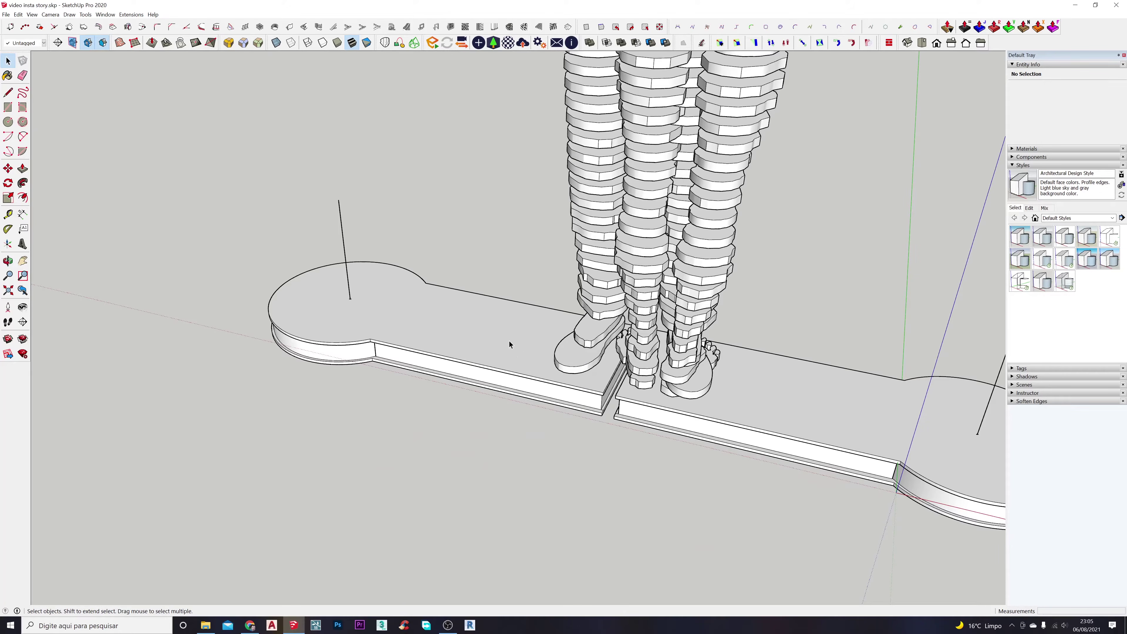
scroll(681, 394, down, 5)
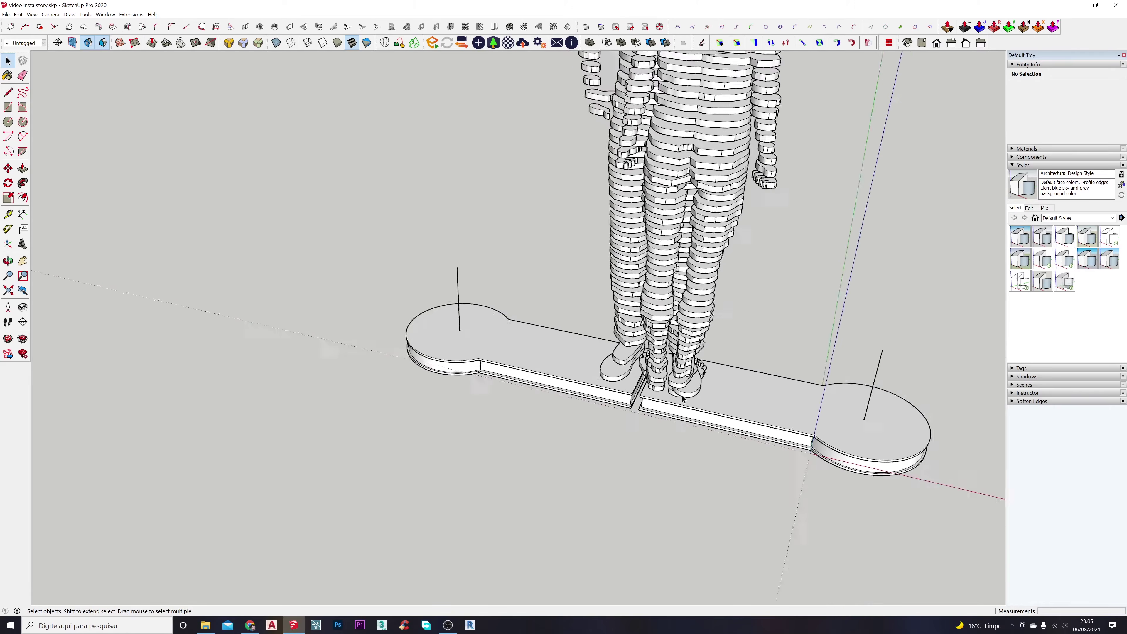
shift+middle_drag(681, 395, 491, 375)
scroll(354, 347, up, 1)
scroll(353, 349, up, 2)
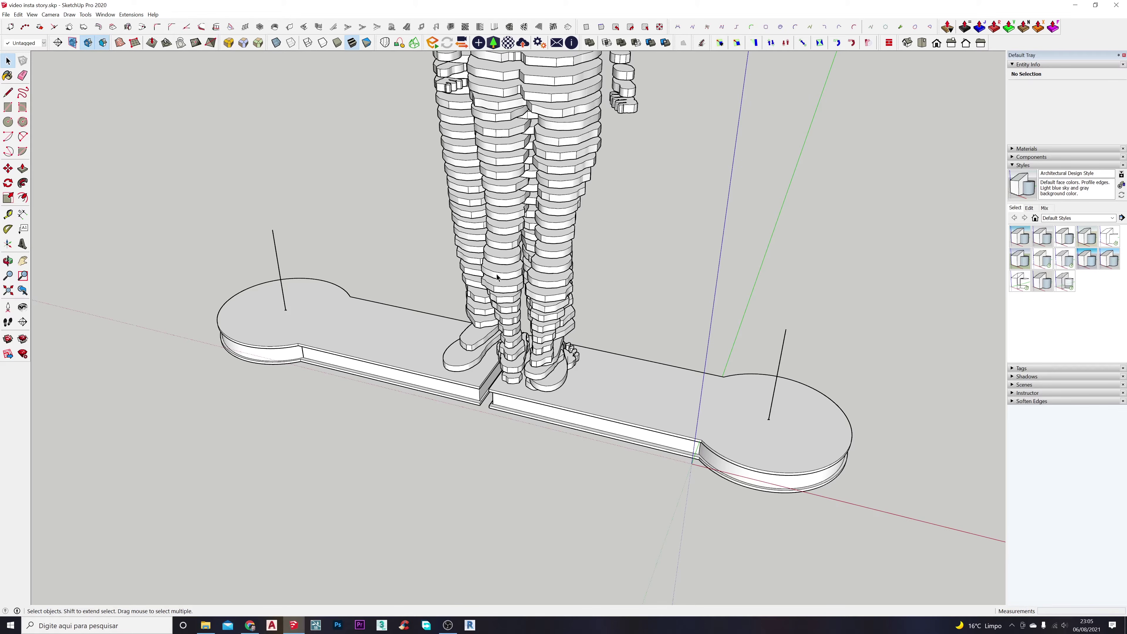
middle_drag(510, 331, 321, 299)
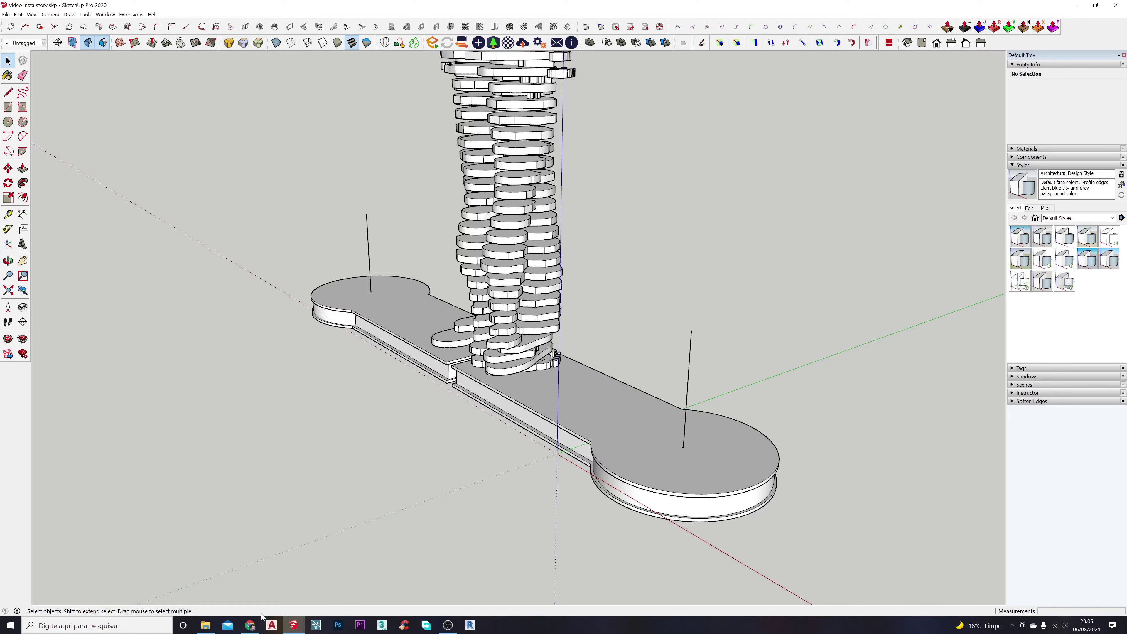
click(255, 624)
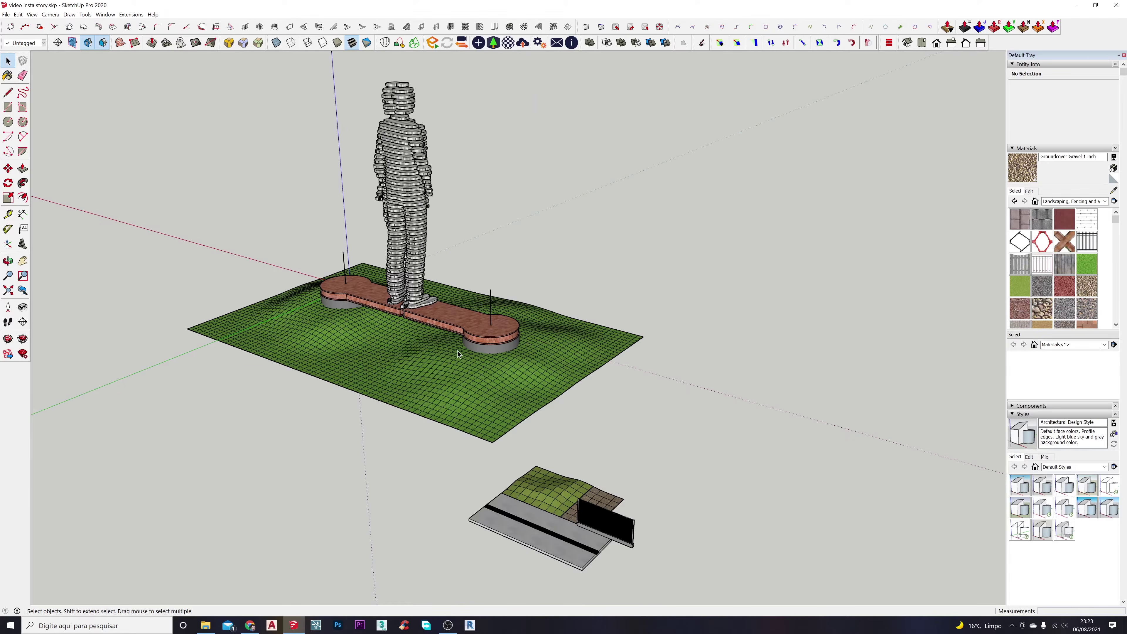
Examine the textured sculpture and its brick-red bases on the undulating grass terrain from several angles
middle_drag(329, 316, 572, 407)
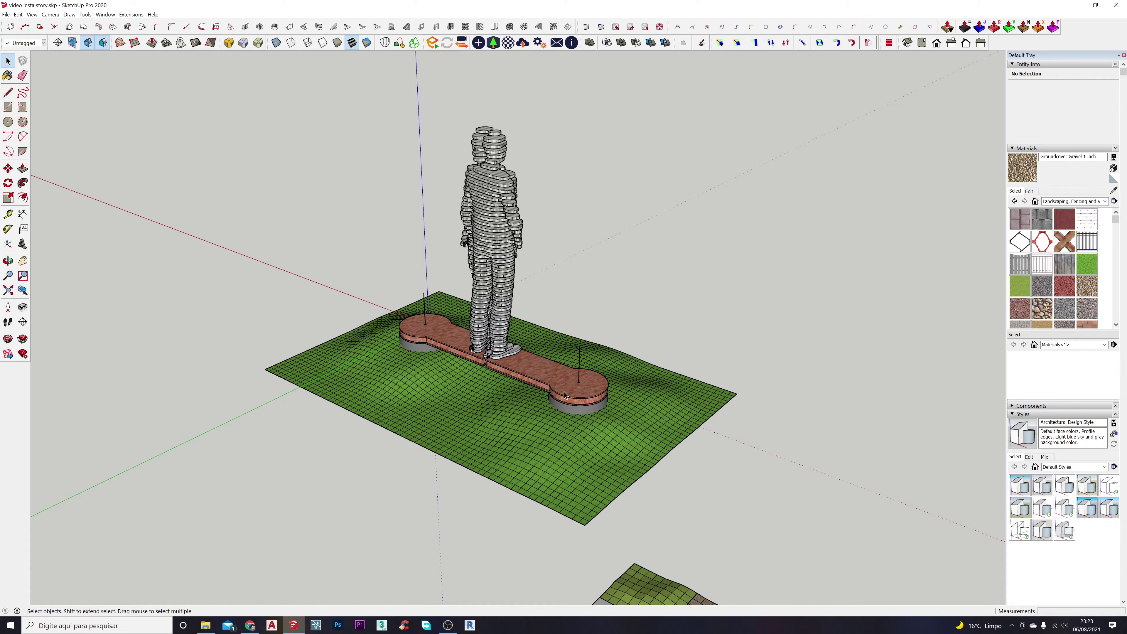
middle_drag(436, 324, 495, 361)
scroll(506, 339, up, 3)
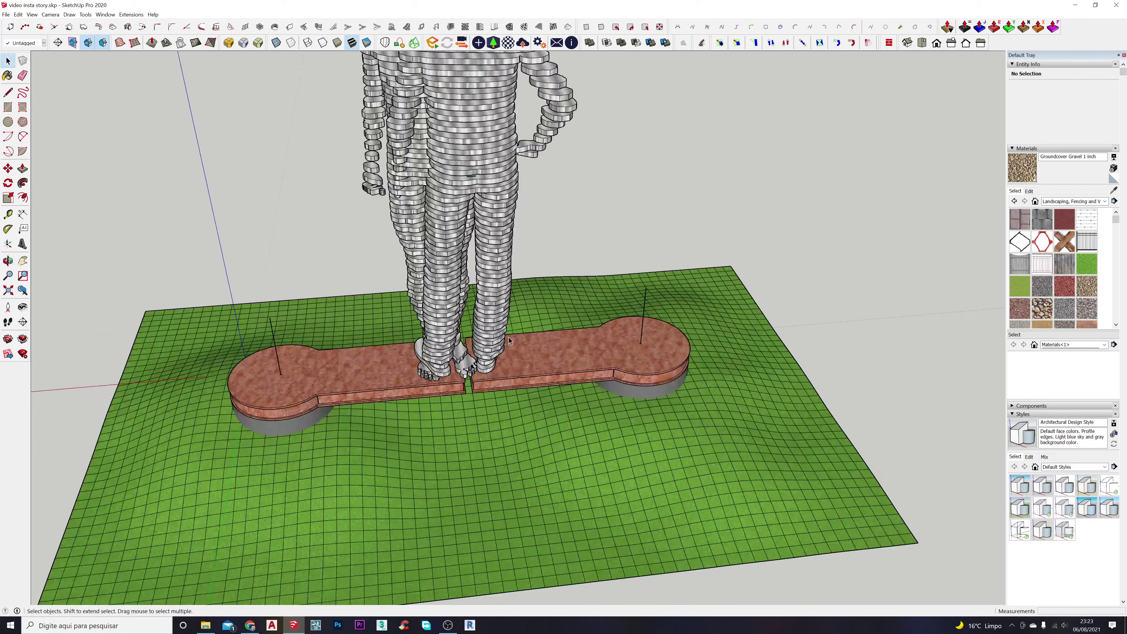
scroll(520, 345, down, 3)
middle_drag(517, 271, 486, 162)
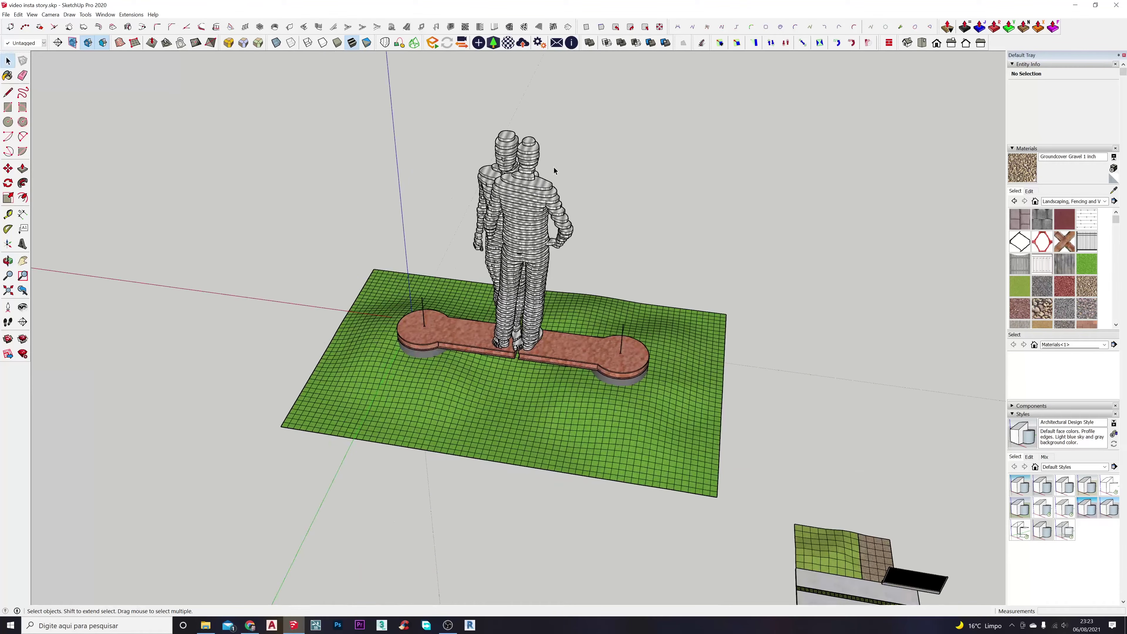
middle_drag(564, 207, 632, 67)
scroll(548, 327, up, 3)
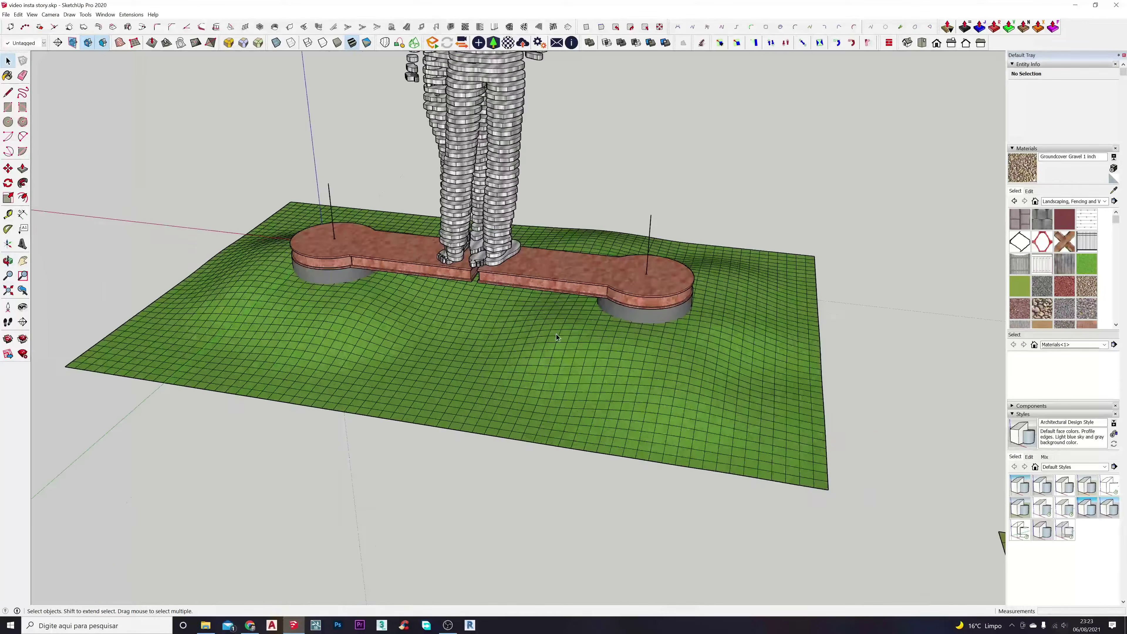
middle_drag(557, 334, 505, 347)
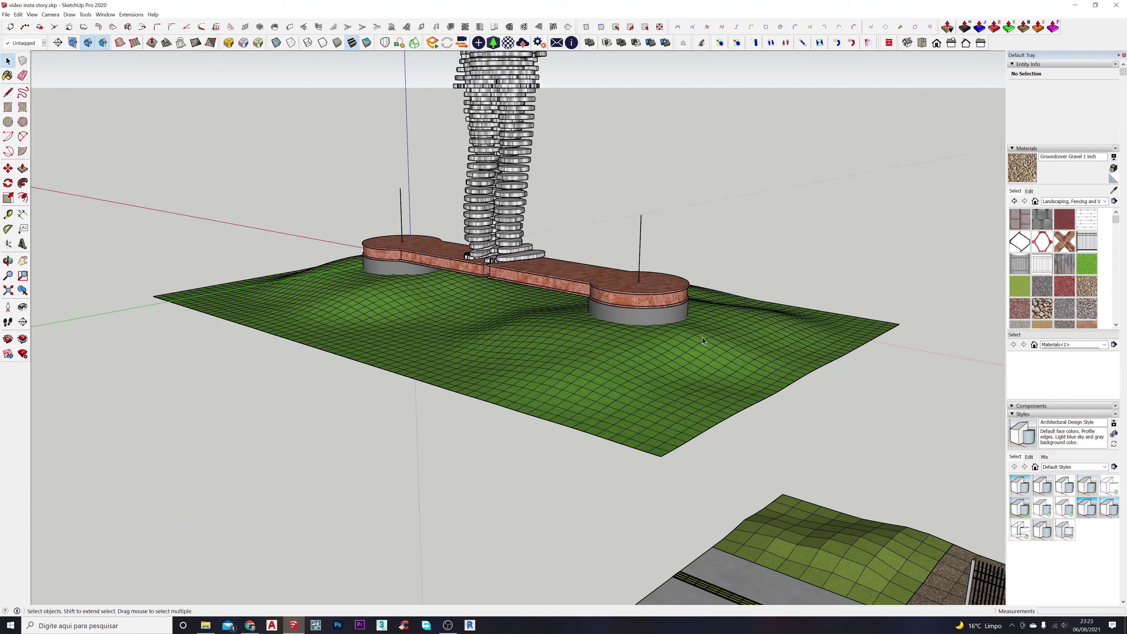
scroll(561, 372, up, 5)
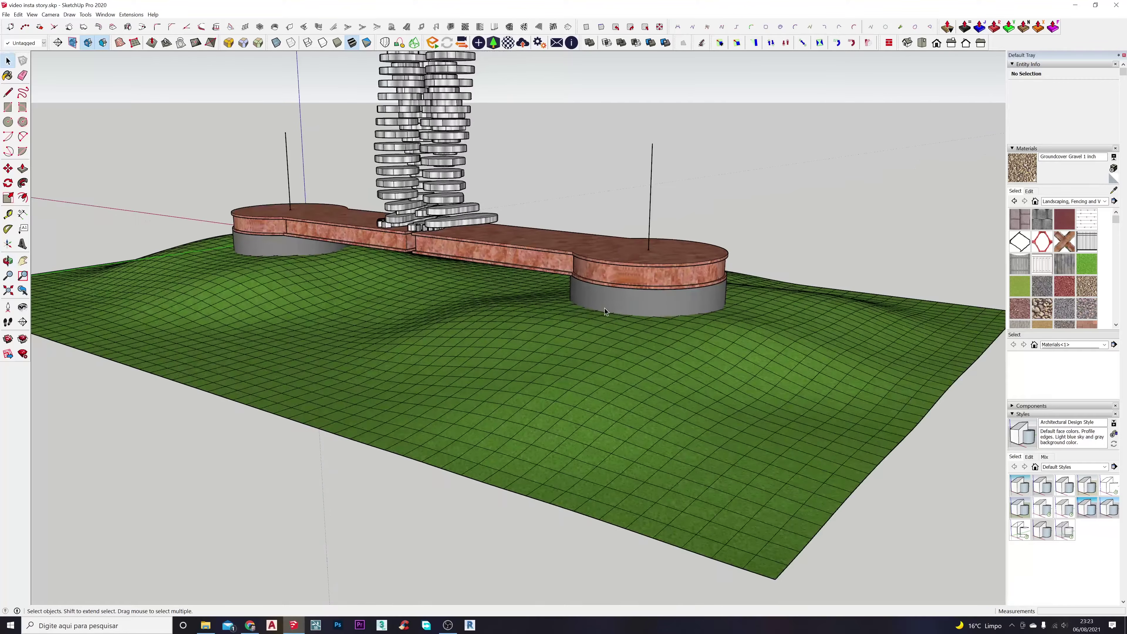
Select the grey cylindrical supports beneath the round ends of the bases to check how they meet the terrain
click(605, 307)
click(289, 245)
click(205, 198)
click(264, 246)
click(639, 303)
scroll(626, 277, down, 1)
scroll(656, 301, down, 2)
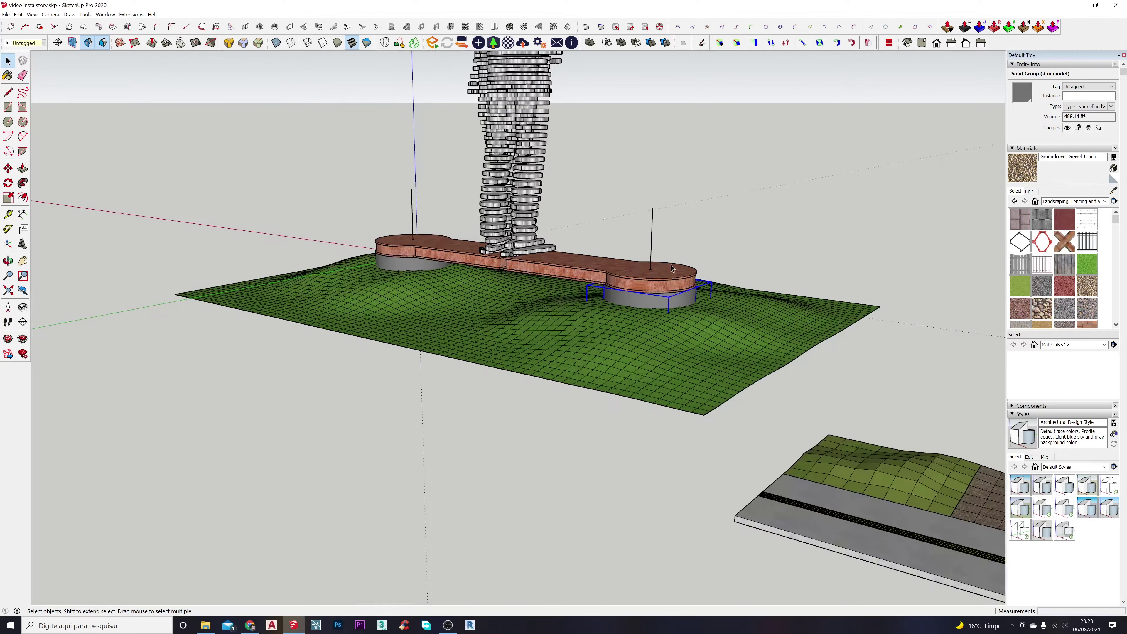
View the sculpture at ground level from the foreground sidewalk with its yellow tactile strip and metal fence
shift+middle_drag(657, 287, 409, 243)
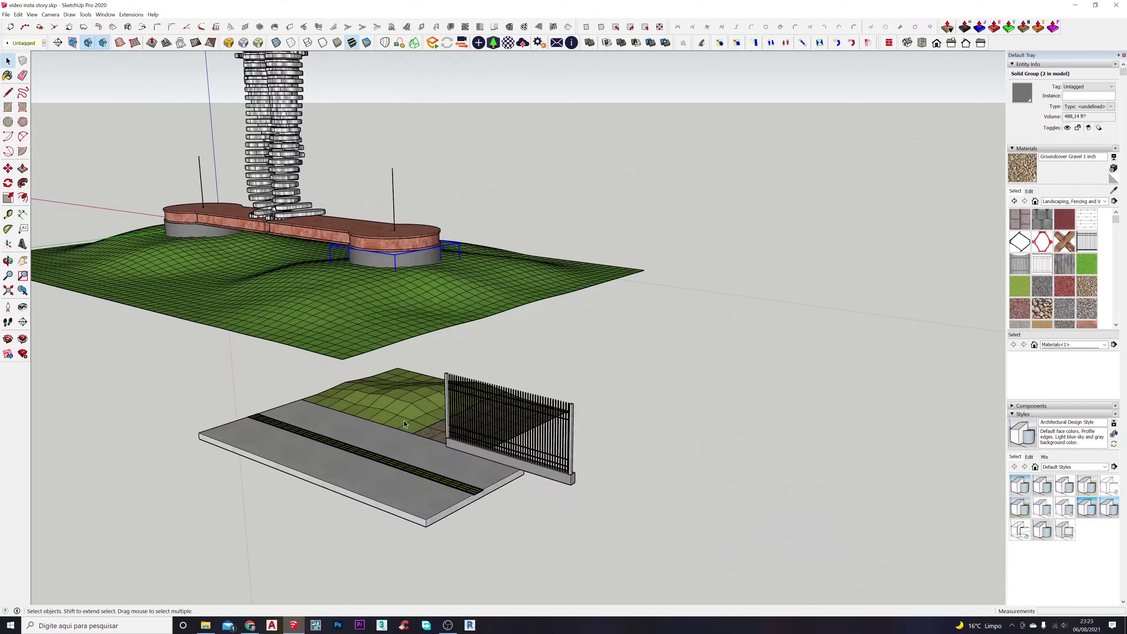
scroll(404, 441, up, 2)
scroll(404, 442, up, 6)
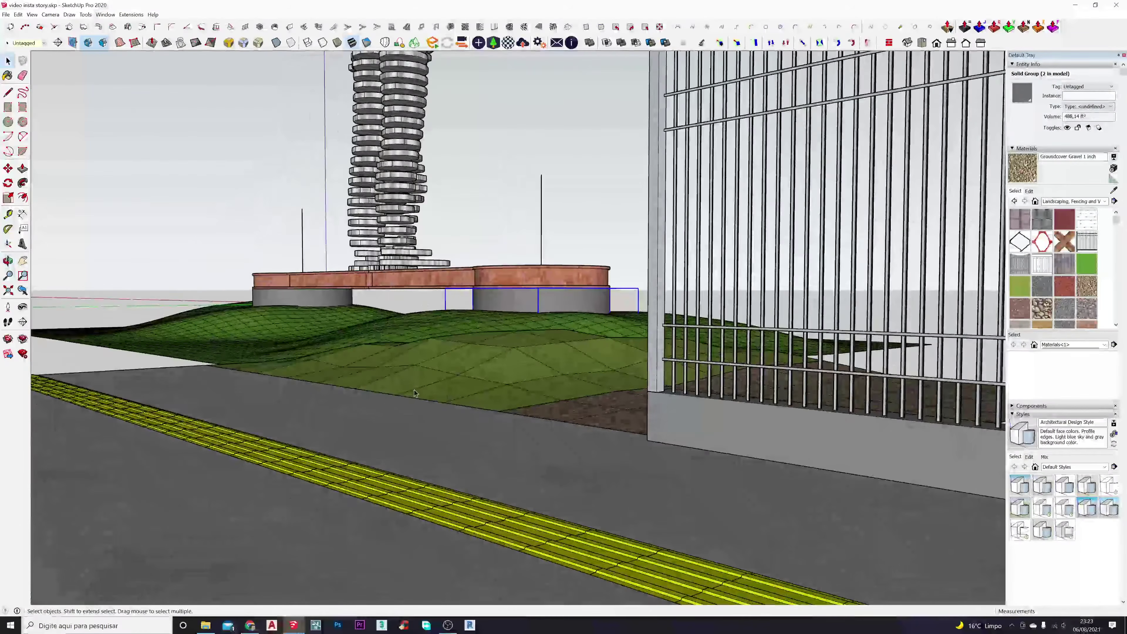
scroll(415, 394, up, 1)
middle_drag(452, 411, 439, 452)
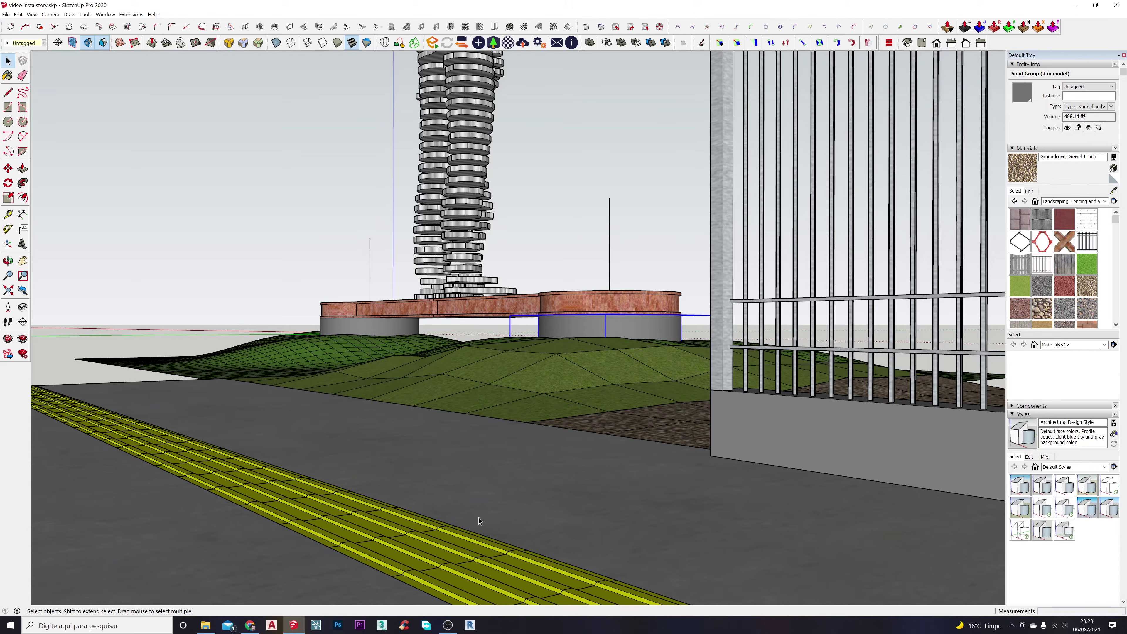
Examine the foreground grass mound, gravel strip and metal fence against the sculpture behind them at ground level
middle_drag(516, 493, 691, 533)
shift+middle_drag(780, 486, 770, 448)
scroll(787, 451, up, 5)
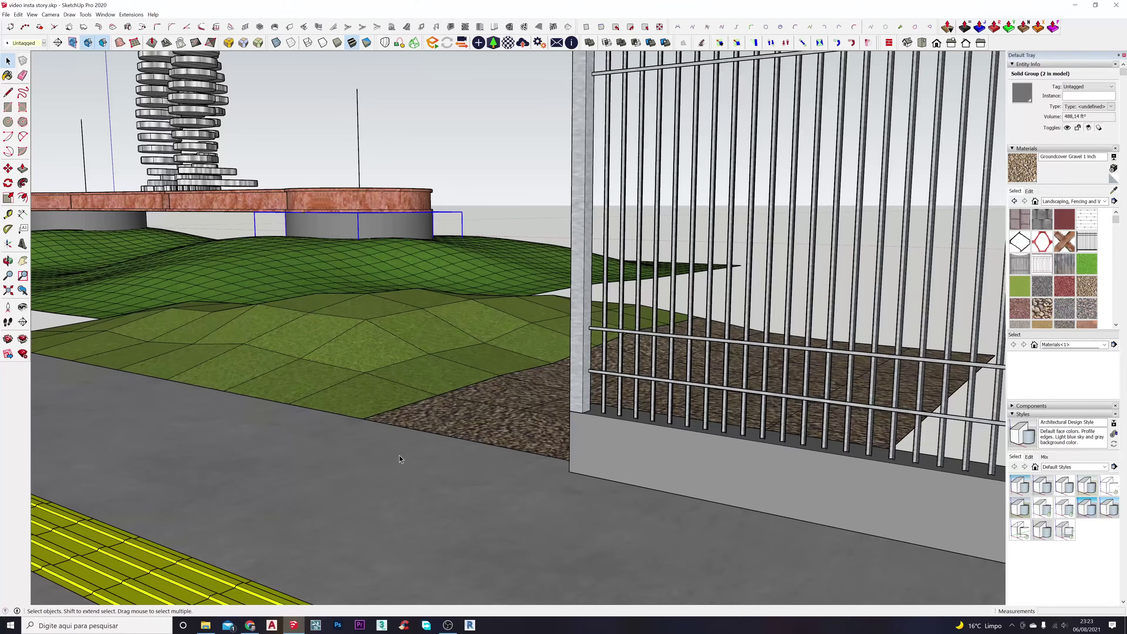
middle_drag(398, 456, 451, 449)
middle_drag(616, 417, 493, 383)
middle_drag(493, 383, 642, 394)
middle_drag(458, 441, 426, 433)
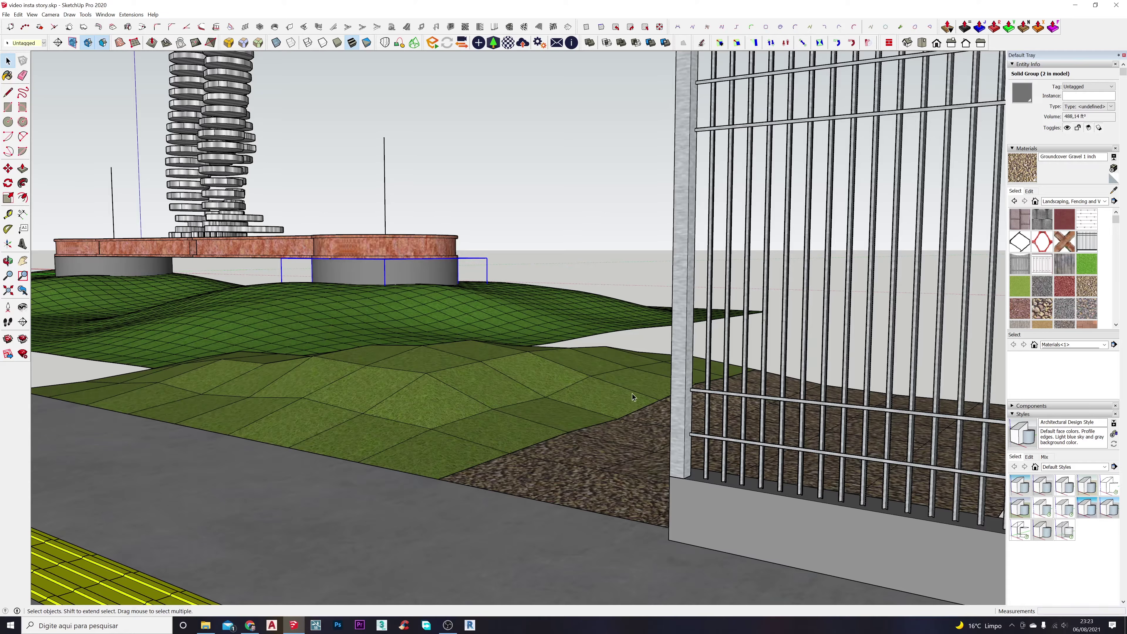
middle_drag(740, 362, 452, 472)
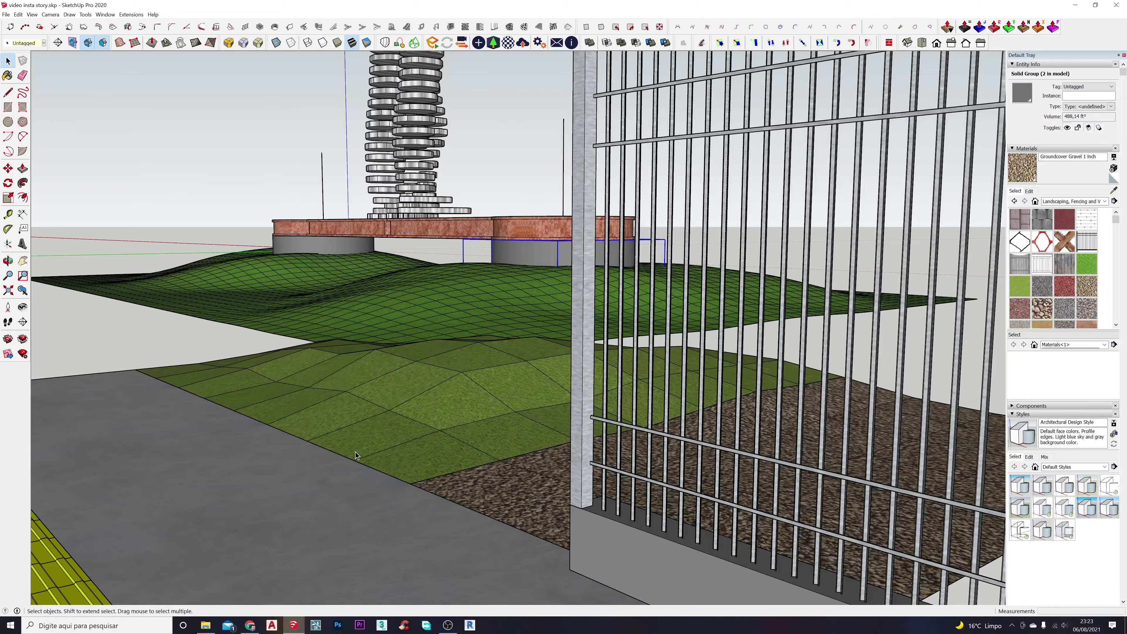
shift+middle_drag(354, 455, 458, 474)
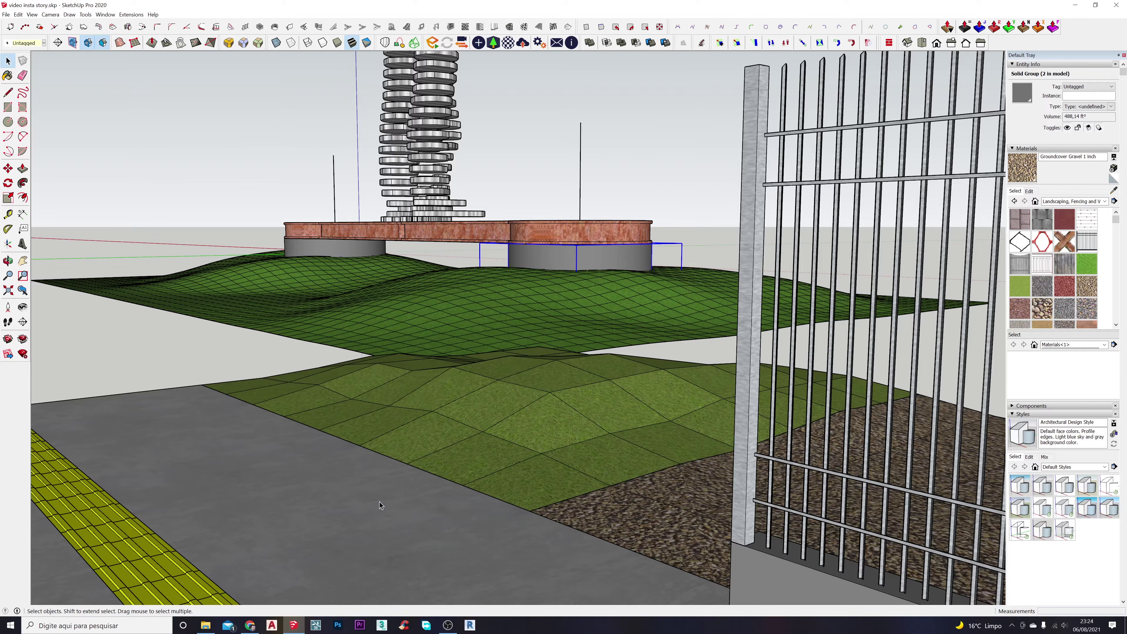
Select the detached foreground piece as one set: sidewalk, tactile strip, small terrain and fence
scroll(380, 501, down, 6)
middle_drag(397, 506, 521, 457)
scroll(457, 525, down, 6)
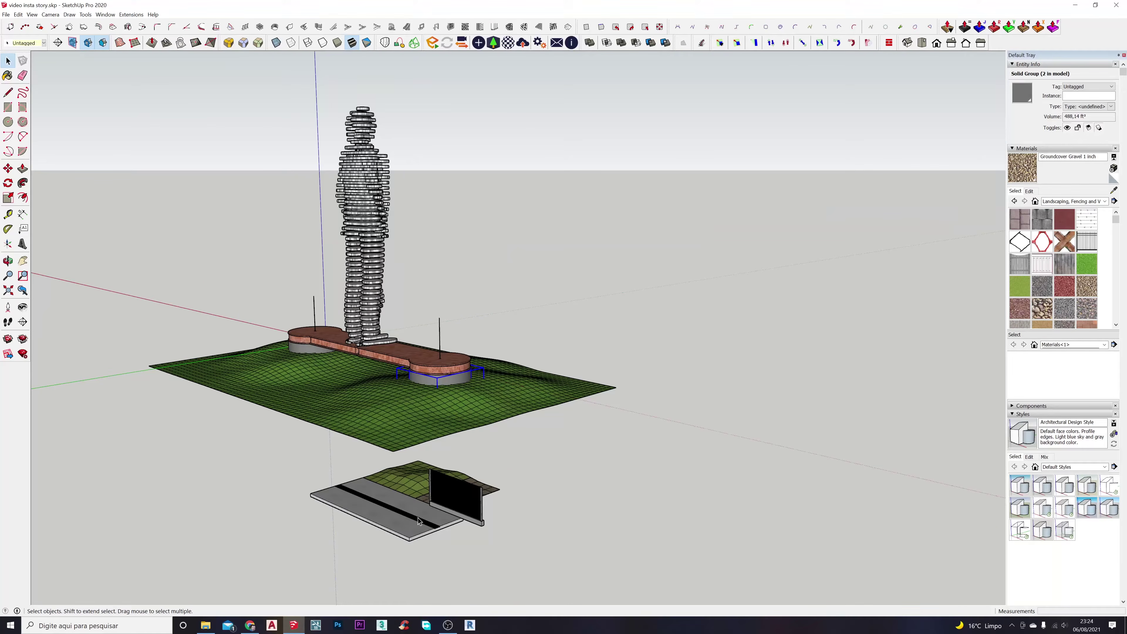
scroll(417, 518, up, 5)
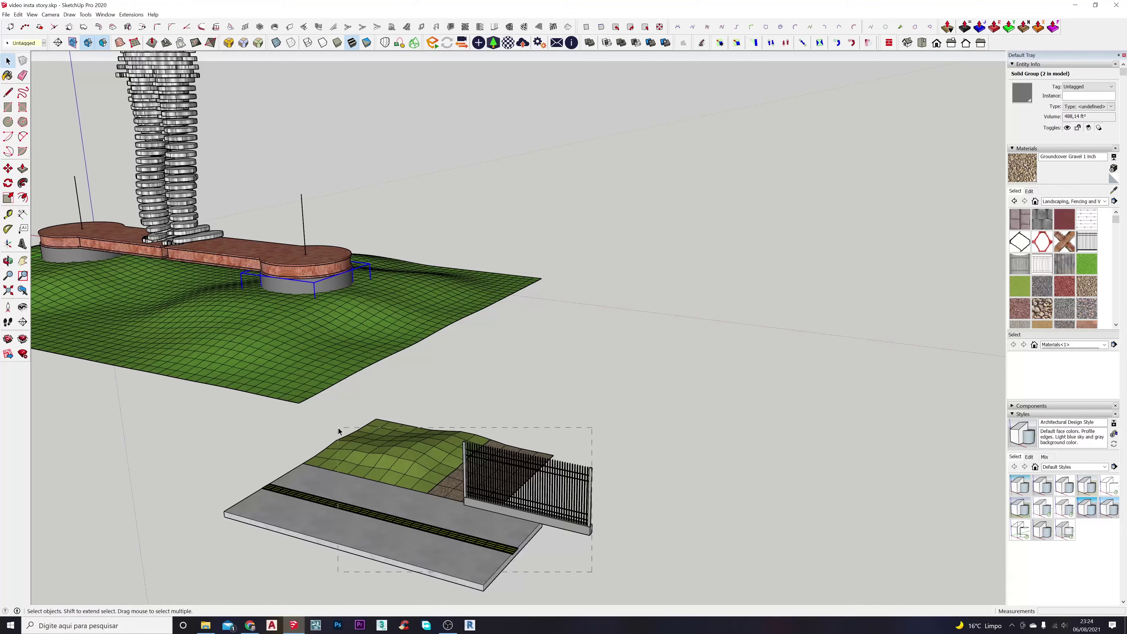
drag(340, 430, 339, 429)
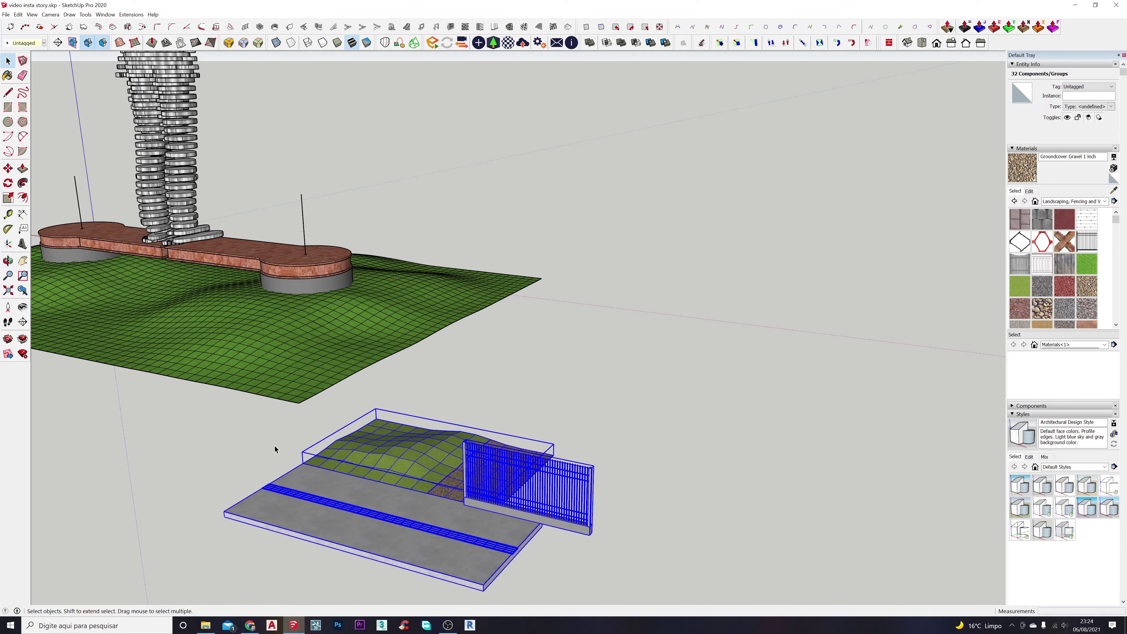
middle_drag(406, 468, 364, 441)
scroll(364, 441, down, 3)
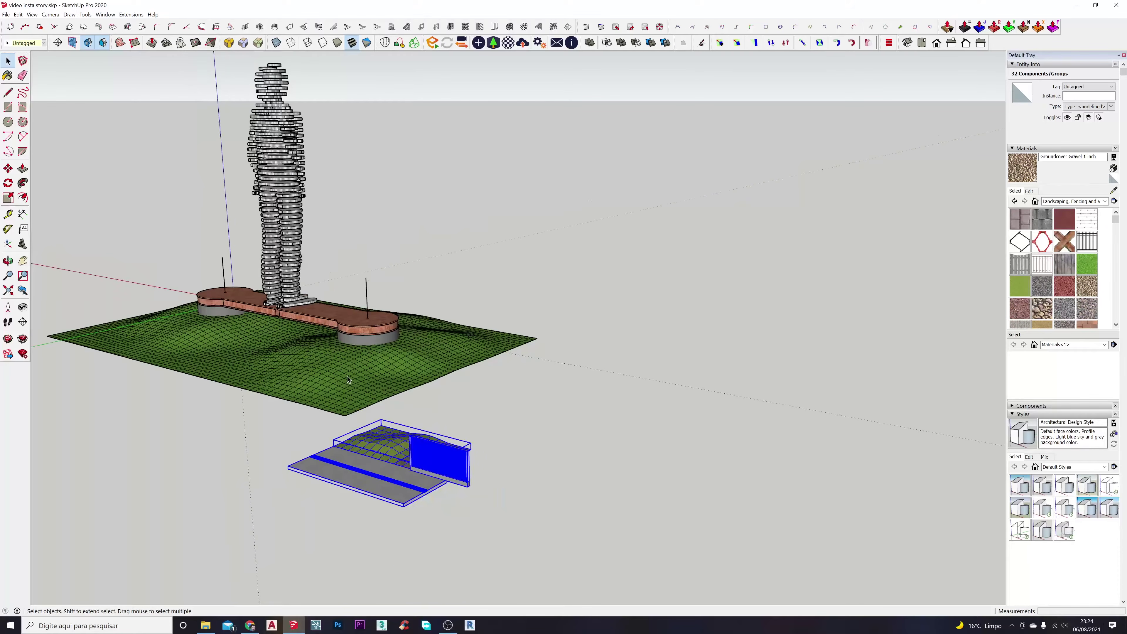
Select the two moving halves of the sculpture one after the other, each figure with its base
click(347, 375)
ctrl+click(220, 312)
shift+middle_drag(220, 313, 325, 385)
click(262, 358)
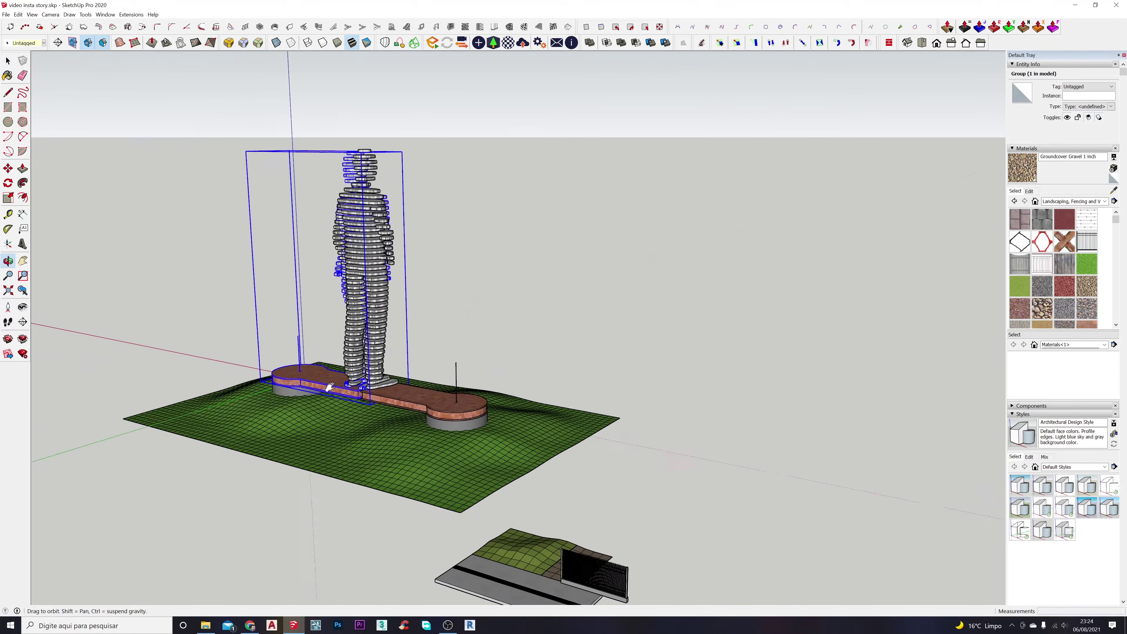
scroll(325, 385, up, 5)
middle_drag(455, 337, 469, 382)
middle_drag(373, 498, 454, 487)
click(500, 497)
middle_drag(528, 496, 391, 408)
scroll(386, 476, down, 3)
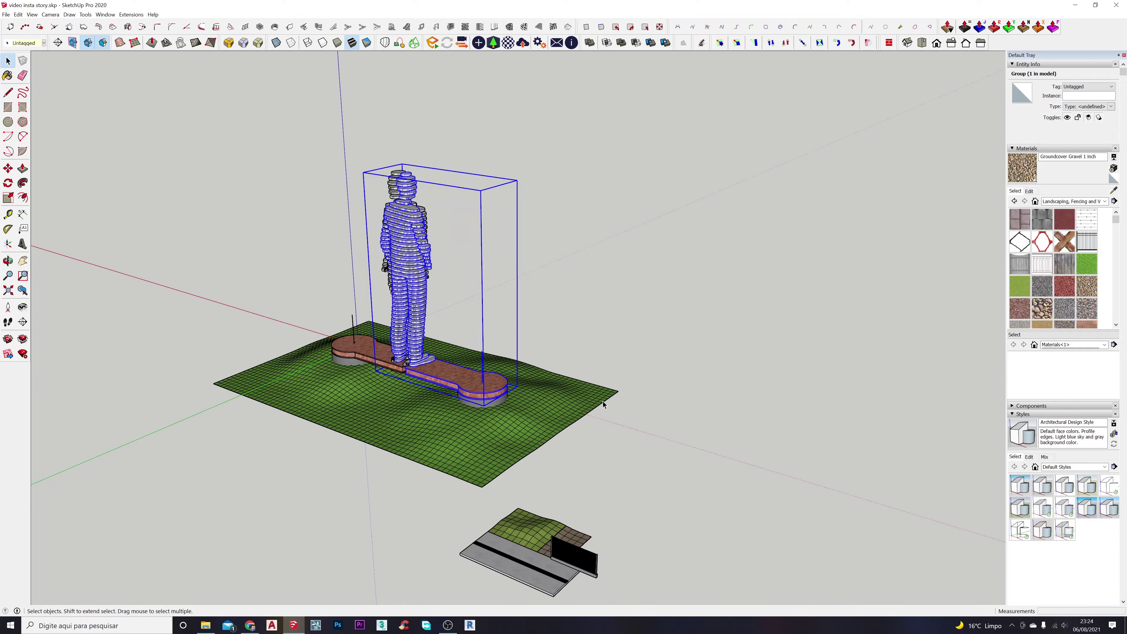
Select the large grass terrain together with the small foreground terrain, sidewalk and fence as the static part of the scene
click(466, 441)
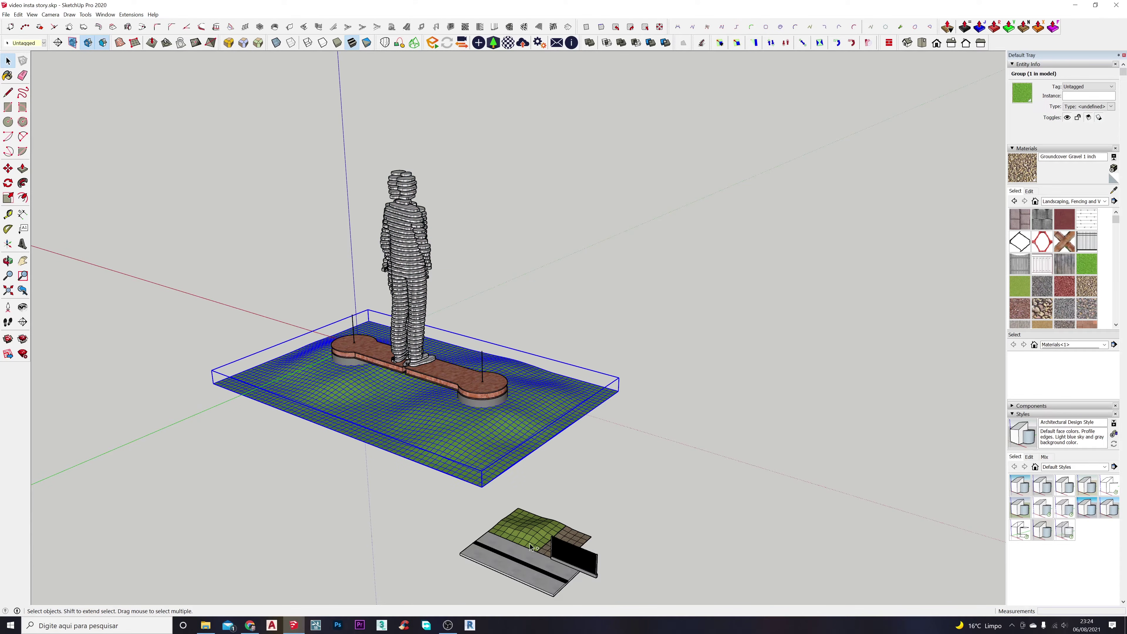
shift+click(516, 549)
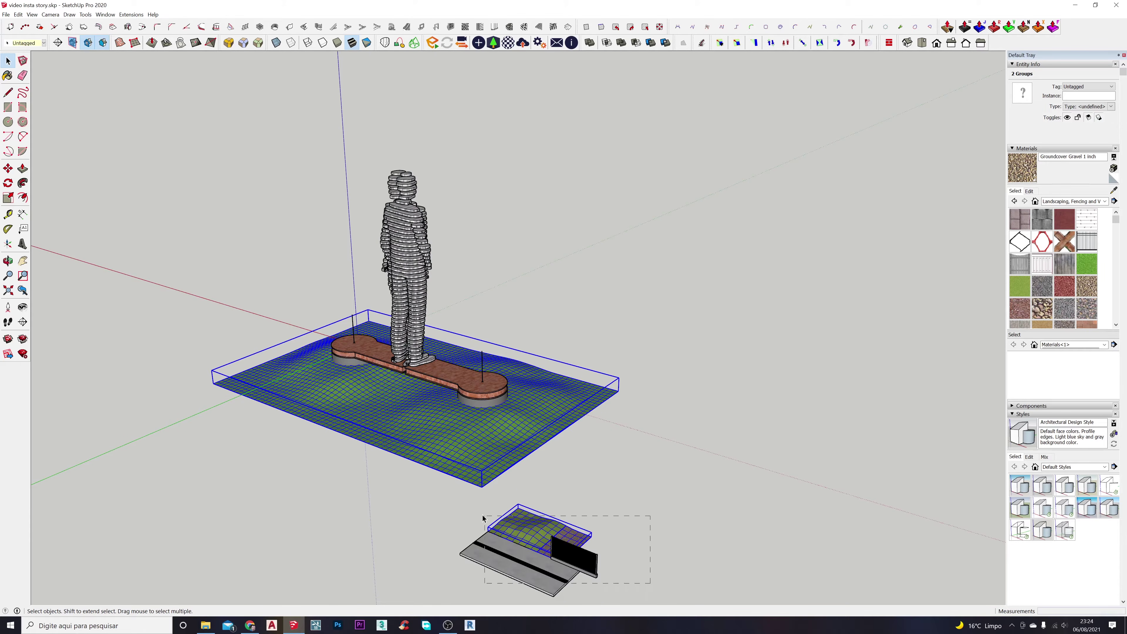
drag(490, 522, 484, 517)
middle_drag(523, 493, 449, 426)
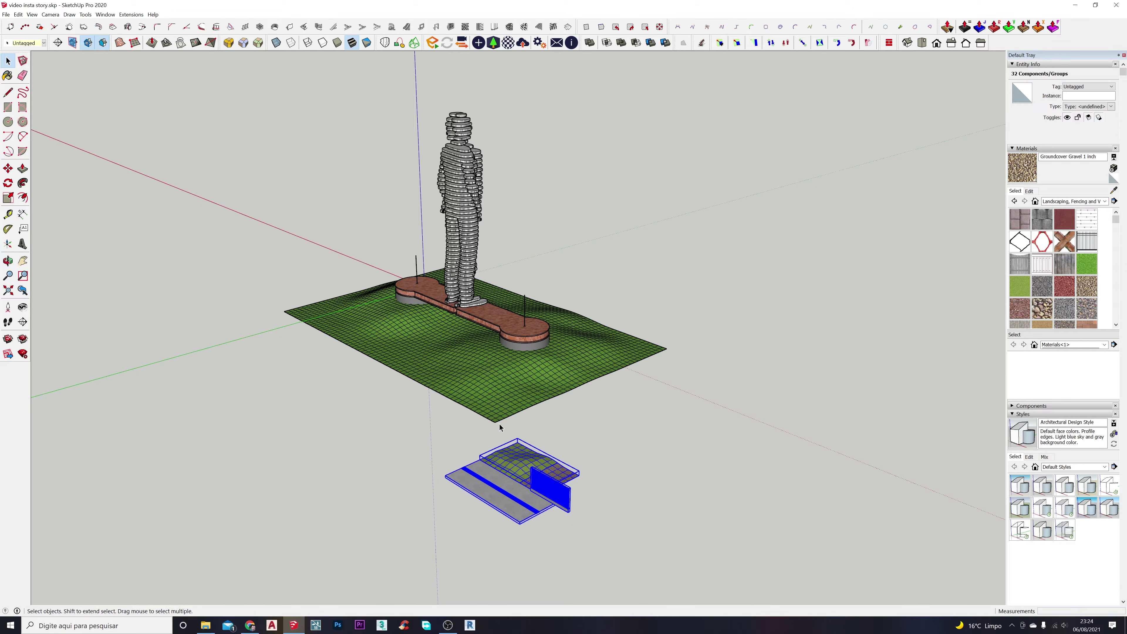
middle_drag(514, 425, 611, 508)
drag(625, 521, 455, 444)
drag(507, 413, 368, 371)
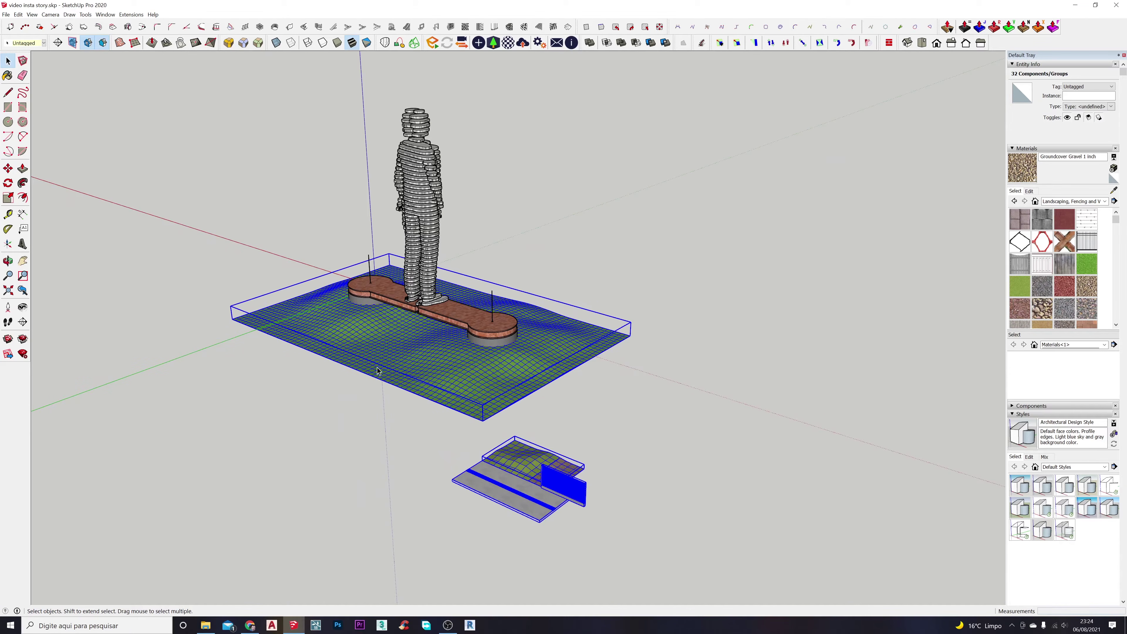
Select each figure-and-base group once more to distinguish it from the static scenery, and clear the selection
click(483, 325)
click(374, 286)
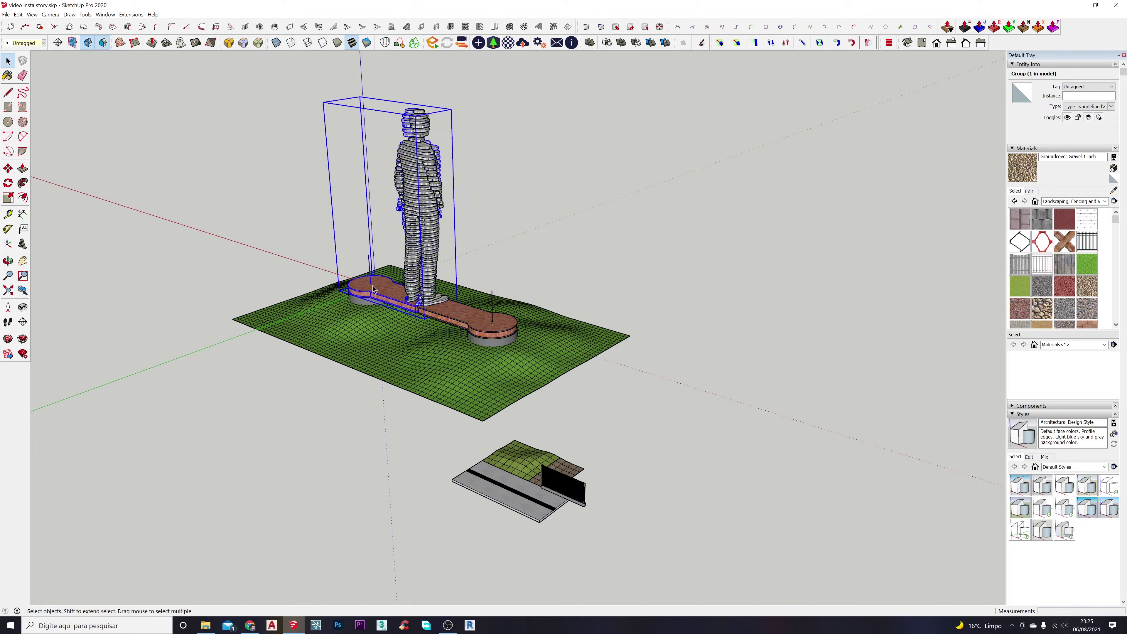
middle_drag(568, 377, 499, 480)
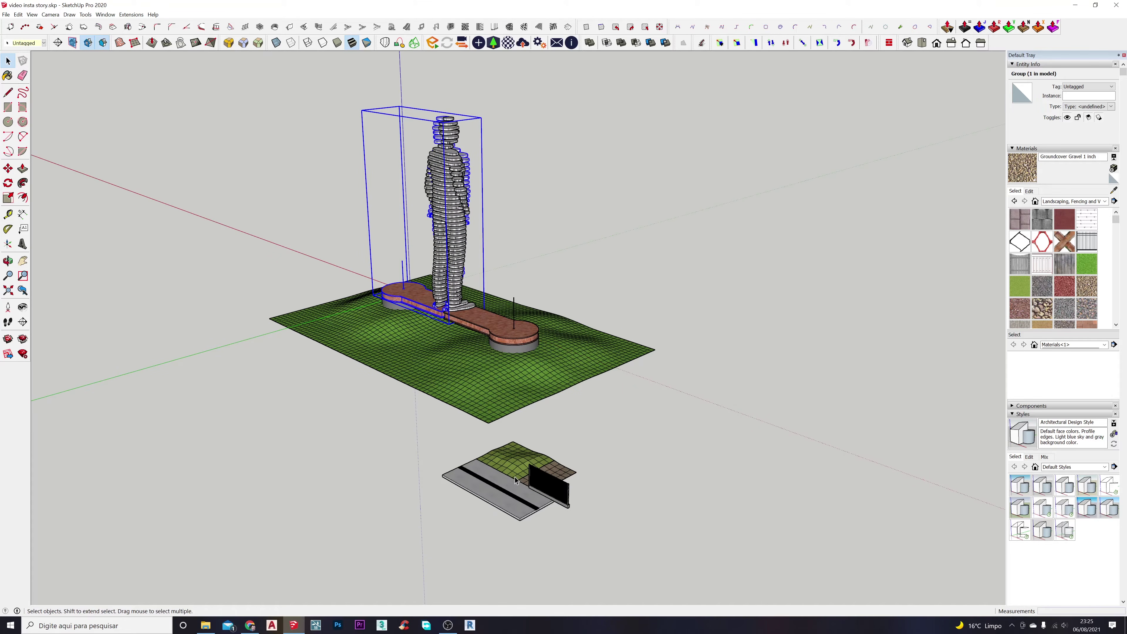
click(295, 302)
middle_drag(517, 433, 505, 408)
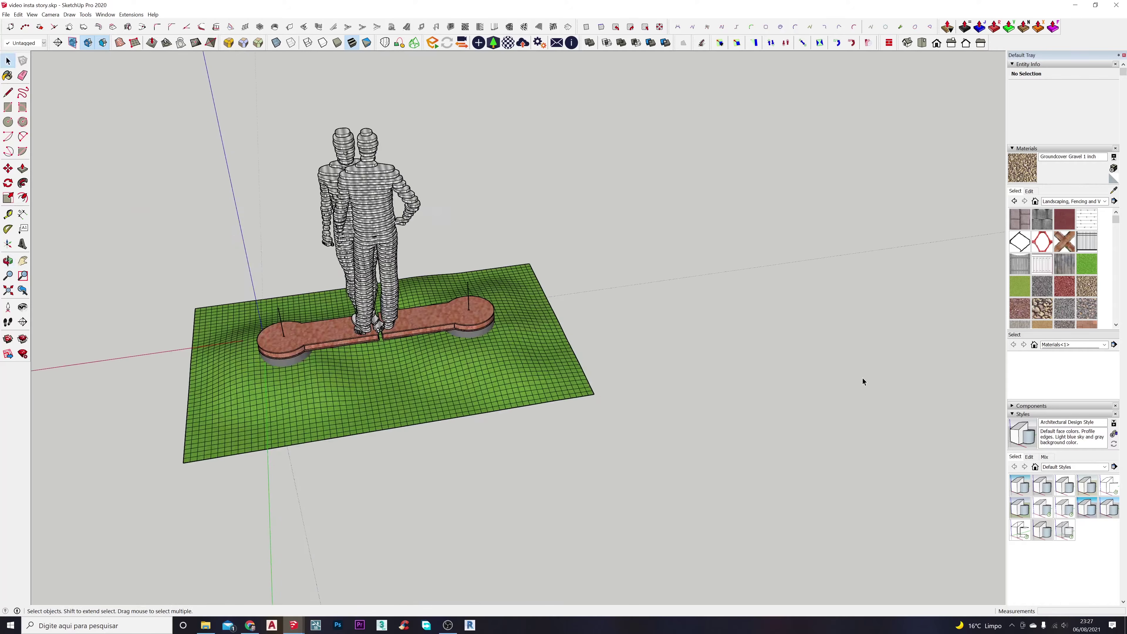
Delete both figure groups with their brick-red bases, keeping only the large terrain and the two cylindrical supports
middle_drag(867, 374, 779, 379)
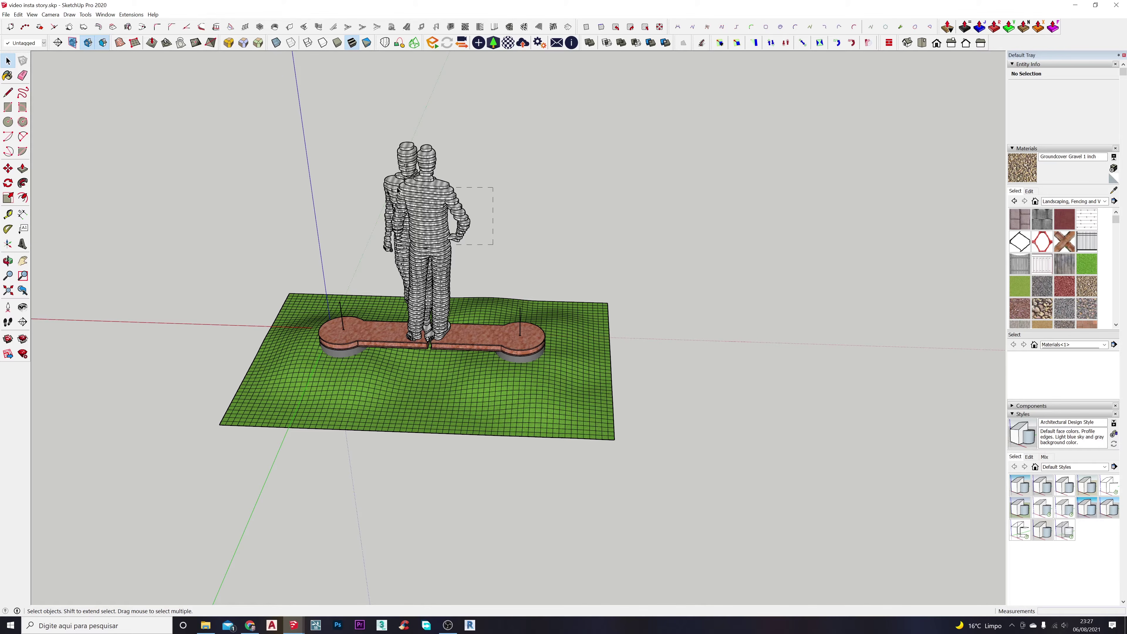
click(379, 173)
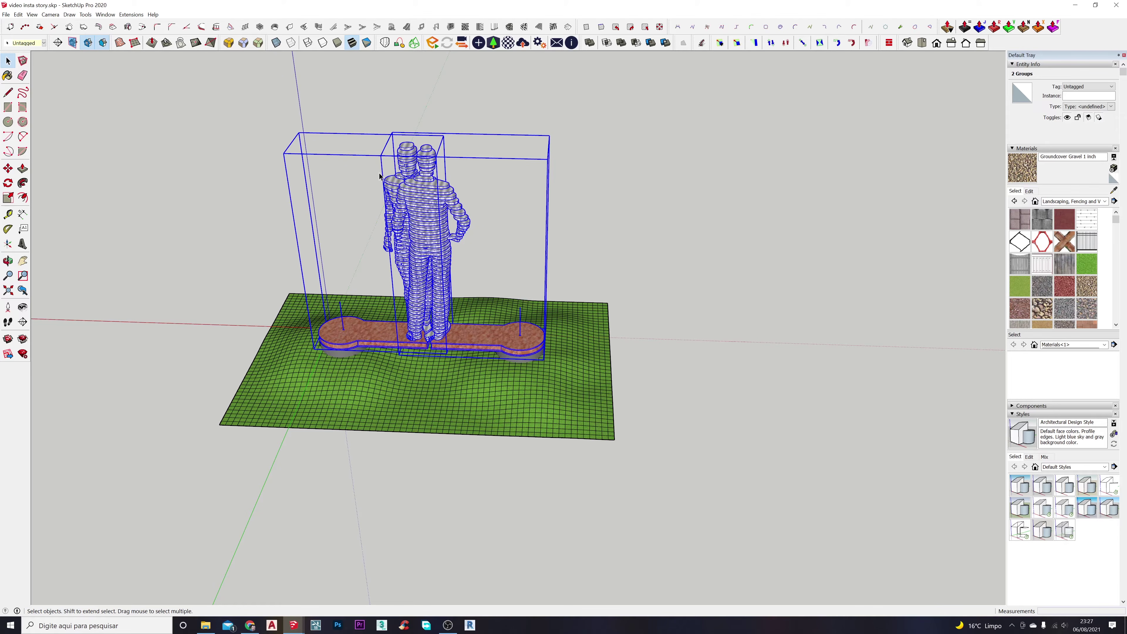
key(Delete)
scroll(369, 320, up, 4)
middle_drag(360, 330, 329, 395)
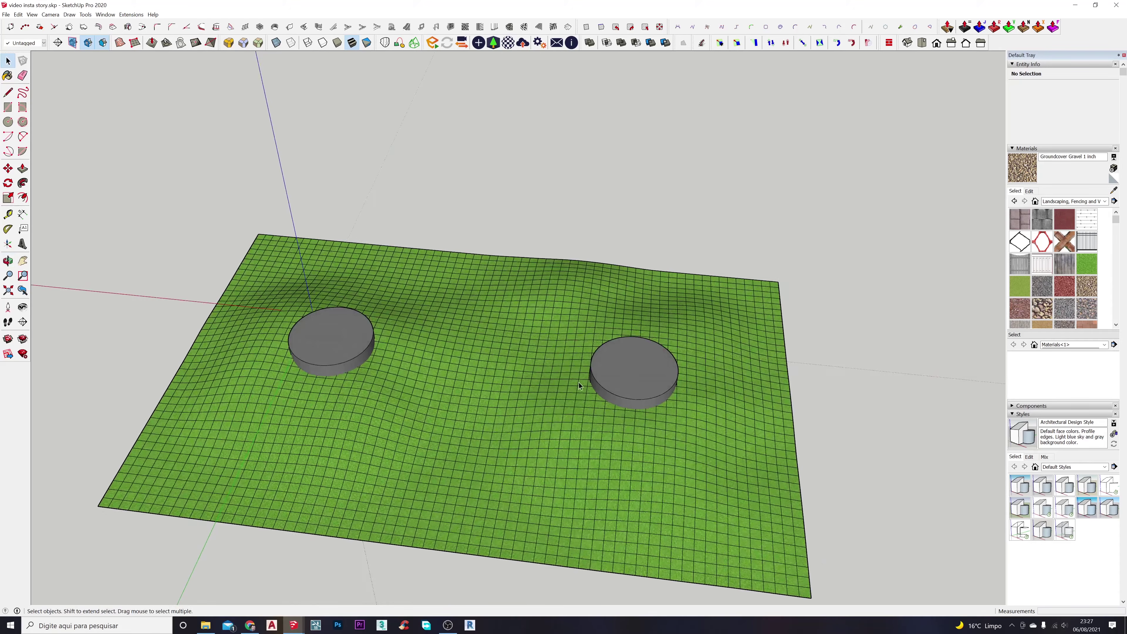
Open the cylindrical support nearer the origin and offset its top edge inward to a tiny circle at the centre
triple_click(327, 350)
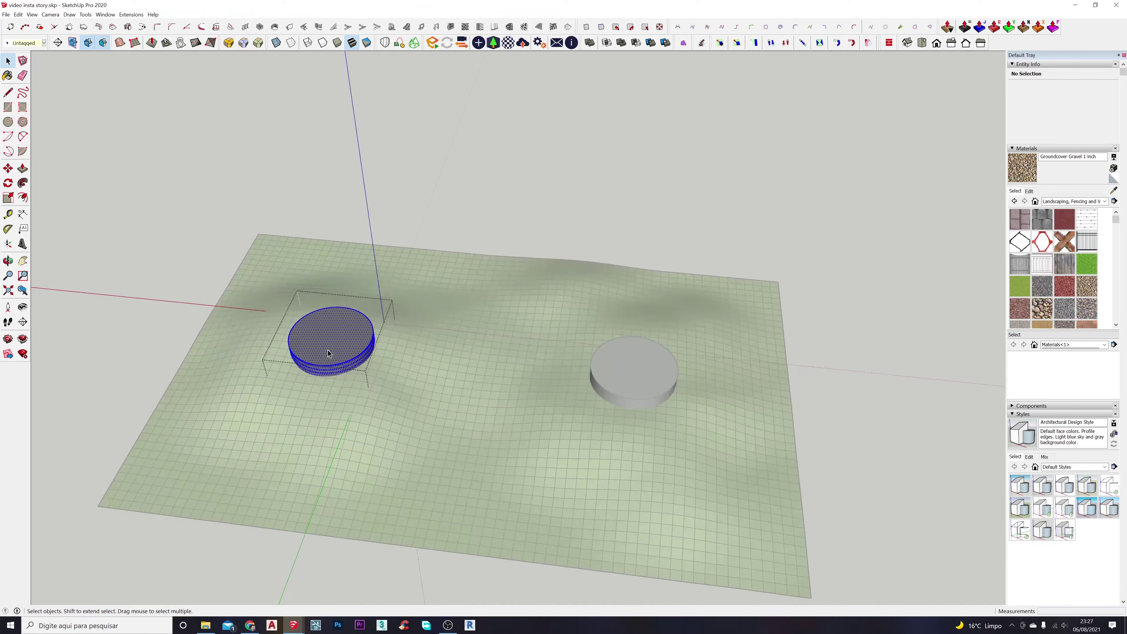
scroll(328, 349, up, 8)
key(f)
click(325, 358)
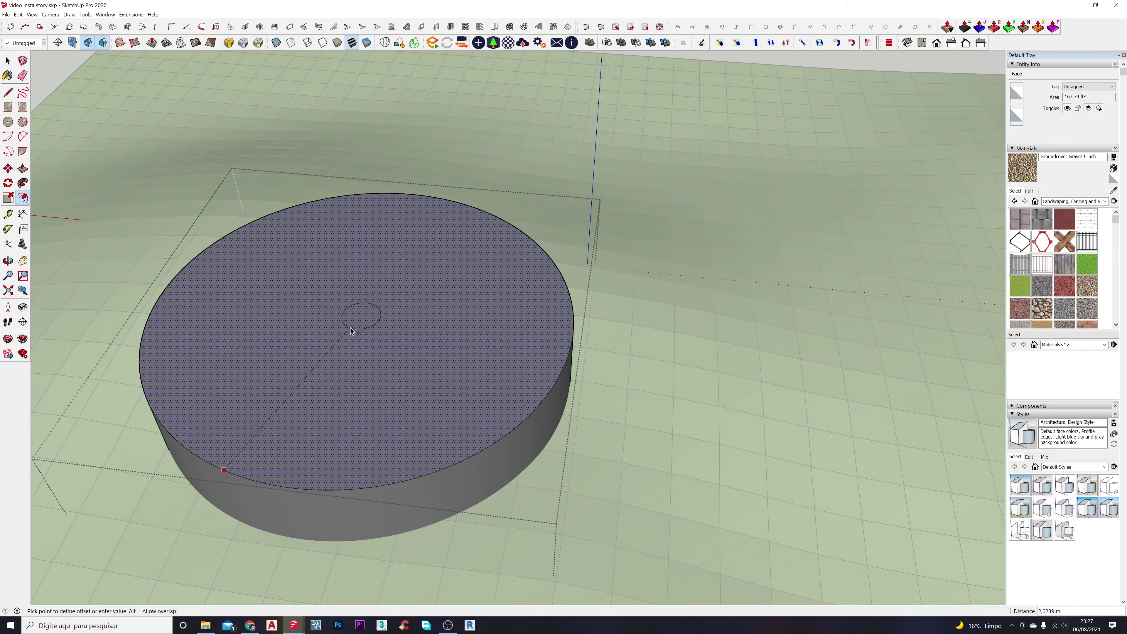
scroll(362, 320, down, 5)
key(Escape)
middle_drag(541, 335, 285, 305)
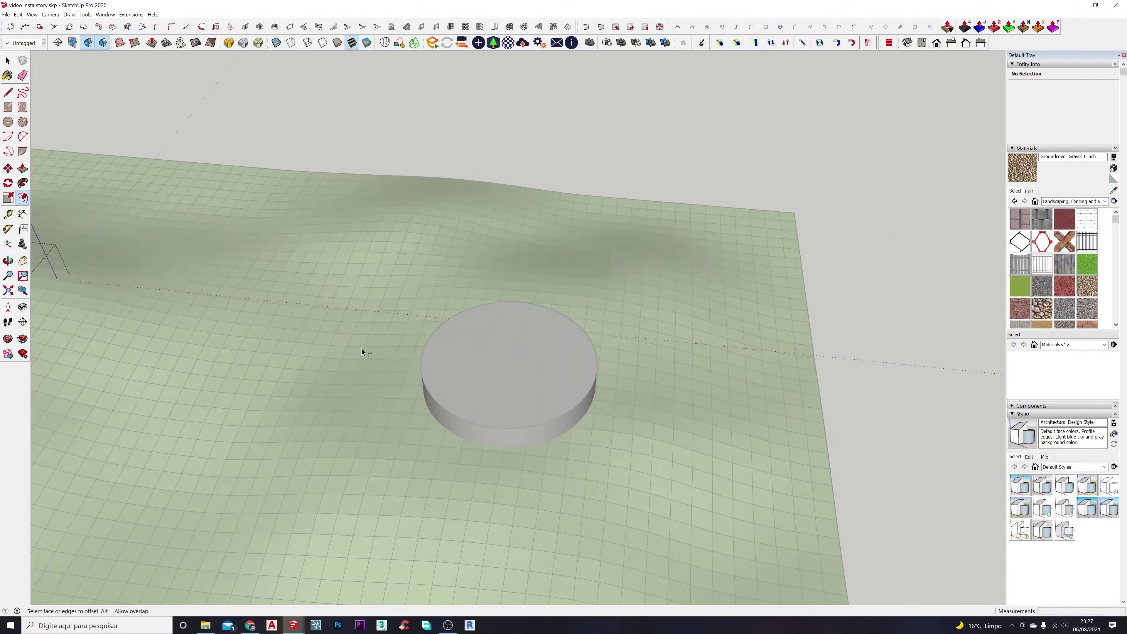
middle_drag(400, 357, 672, 383)
Push/Pull the tiny central circle on the first support's top face by about 0.02 m
key(p)
scroll(393, 357, up, 6)
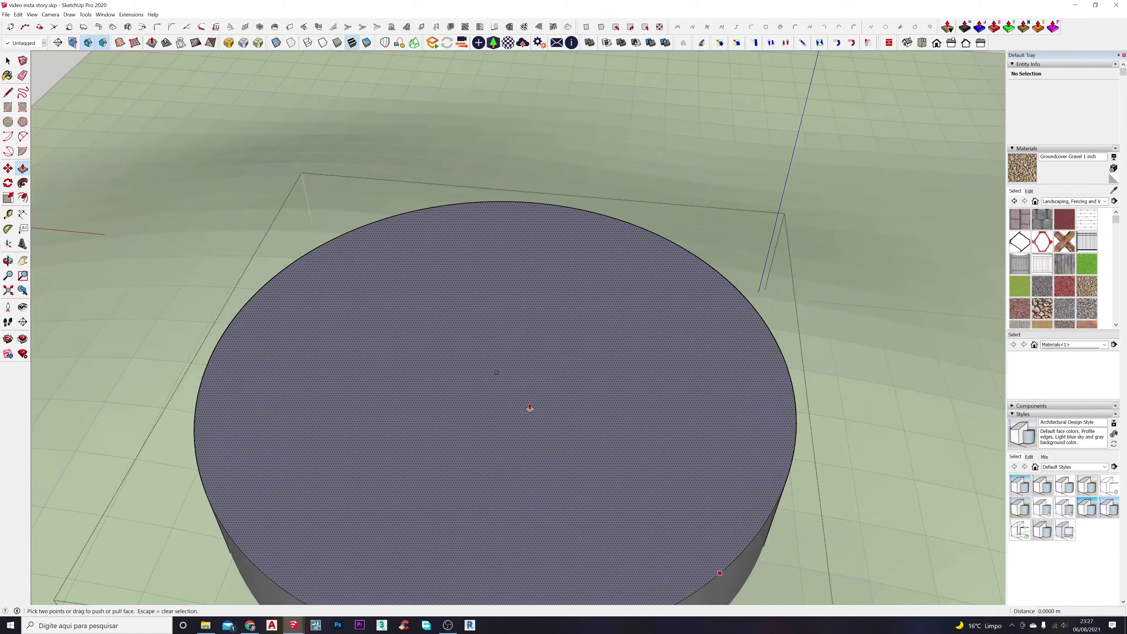
scroll(511, 391, up, 5)
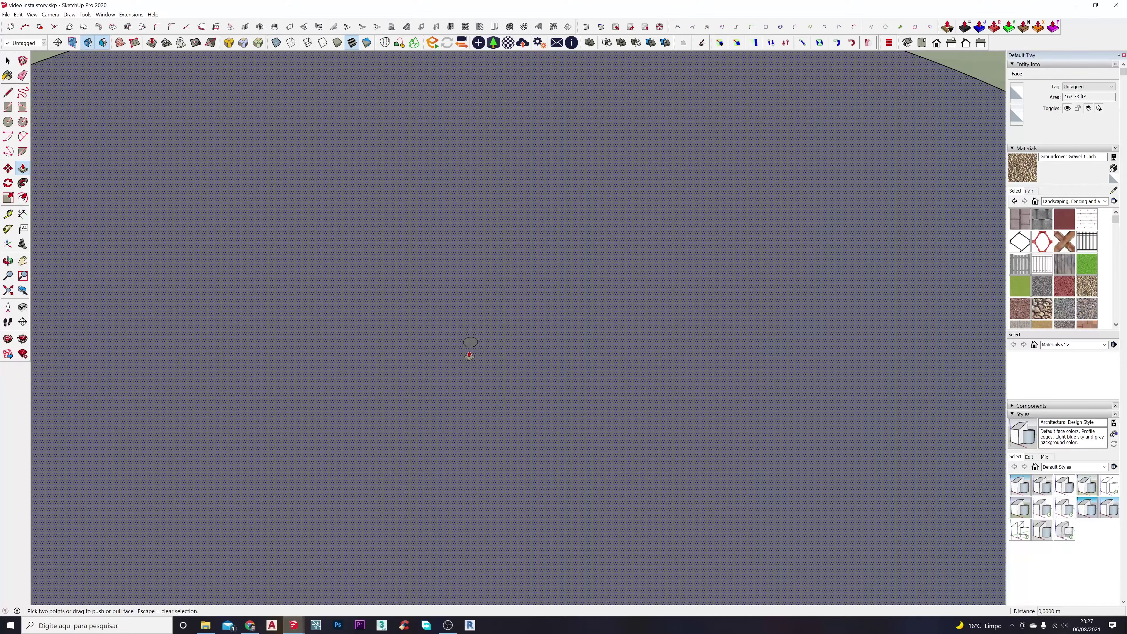
scroll(485, 360, down, 8)
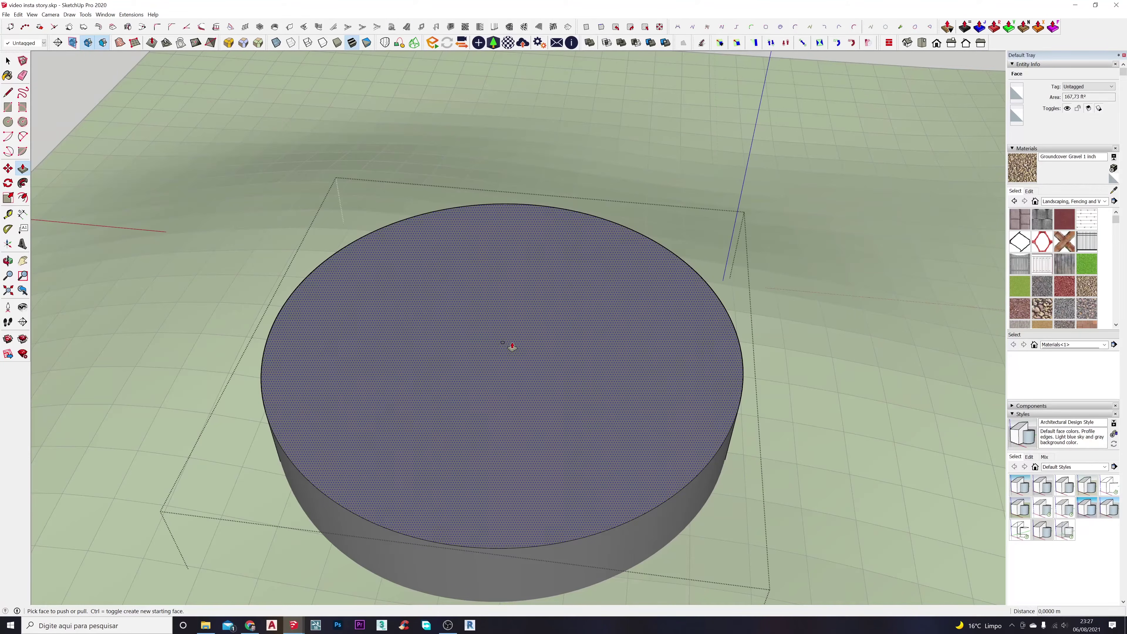
scroll(502, 345, up, 5)
click(502, 345)
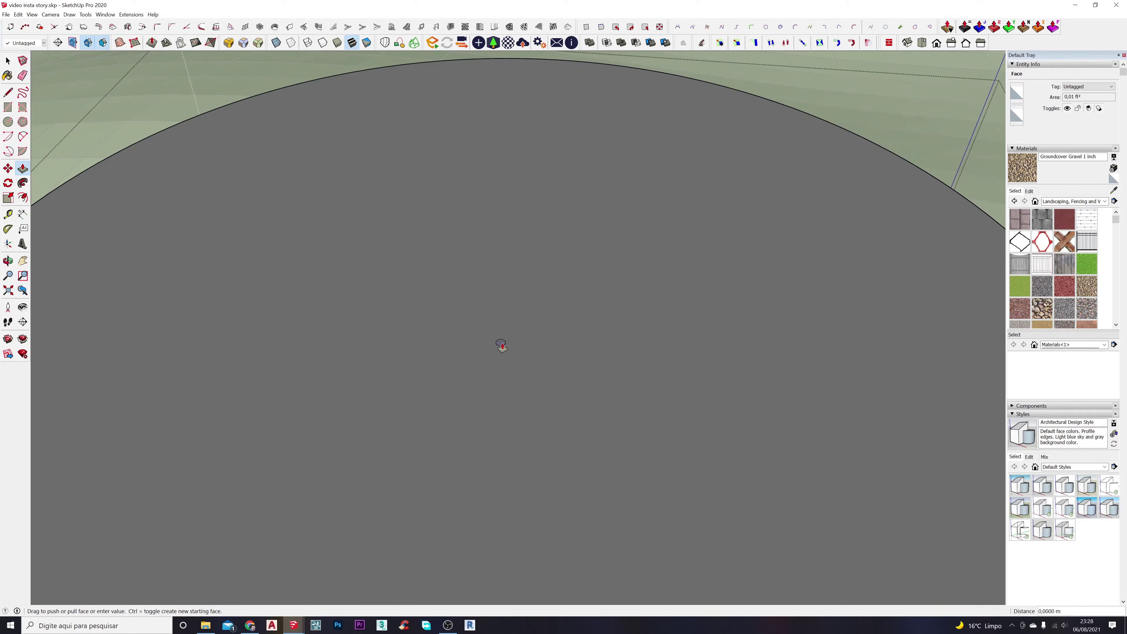
click(501, 340)
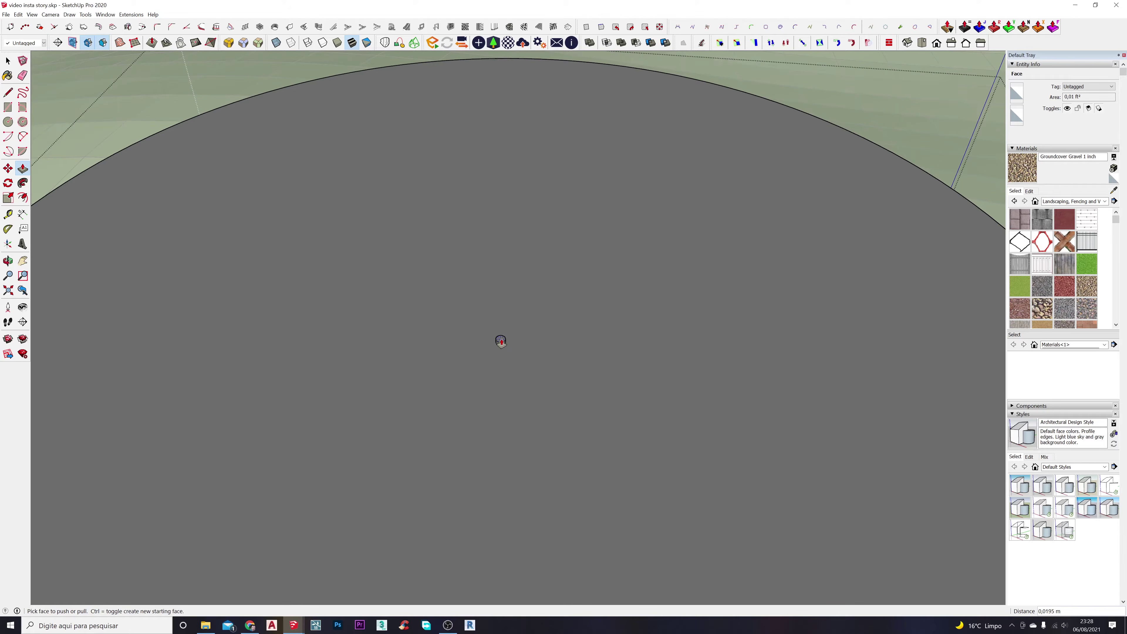
scroll(537, 381, down, 10)
scroll(529, 369, up, 4)
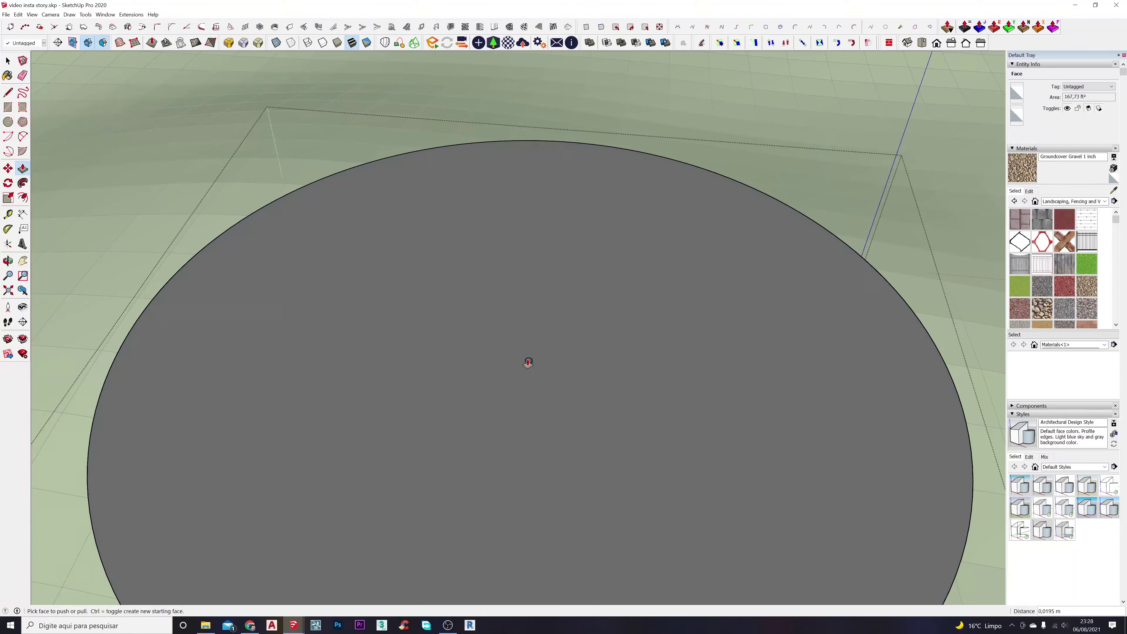
Offset the other support's top edge inward by about 2.21 m, forming a tiny circle at its centre
scroll(528, 365, down, 10)
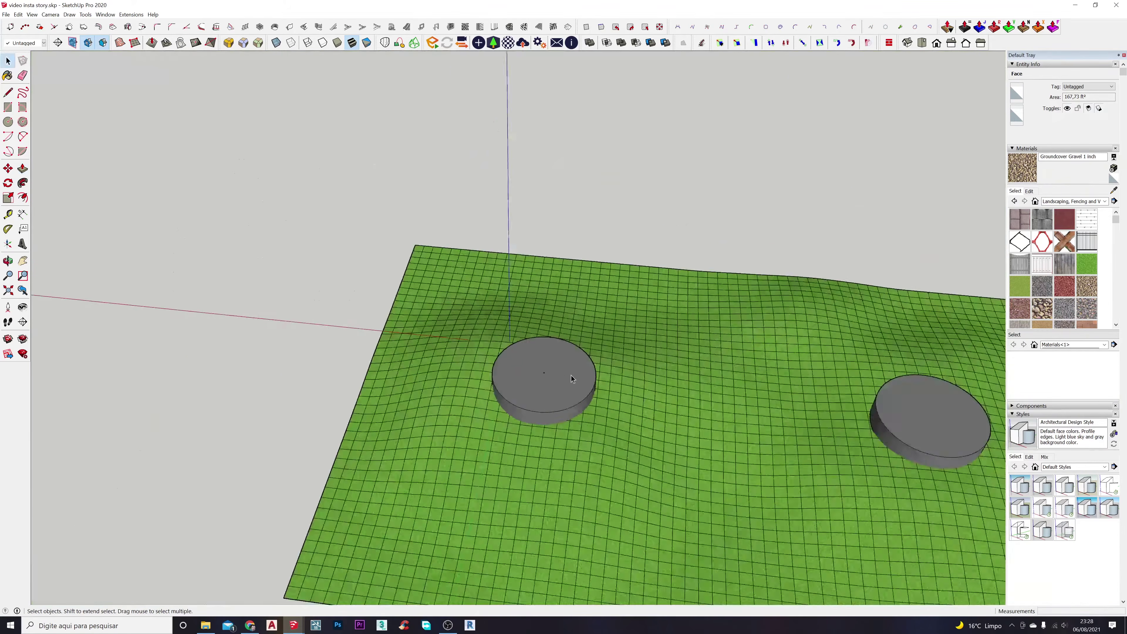
scroll(449, 310, up, 7)
key(f)
click(450, 311)
click(450, 309)
scroll(468, 267, up, 3)
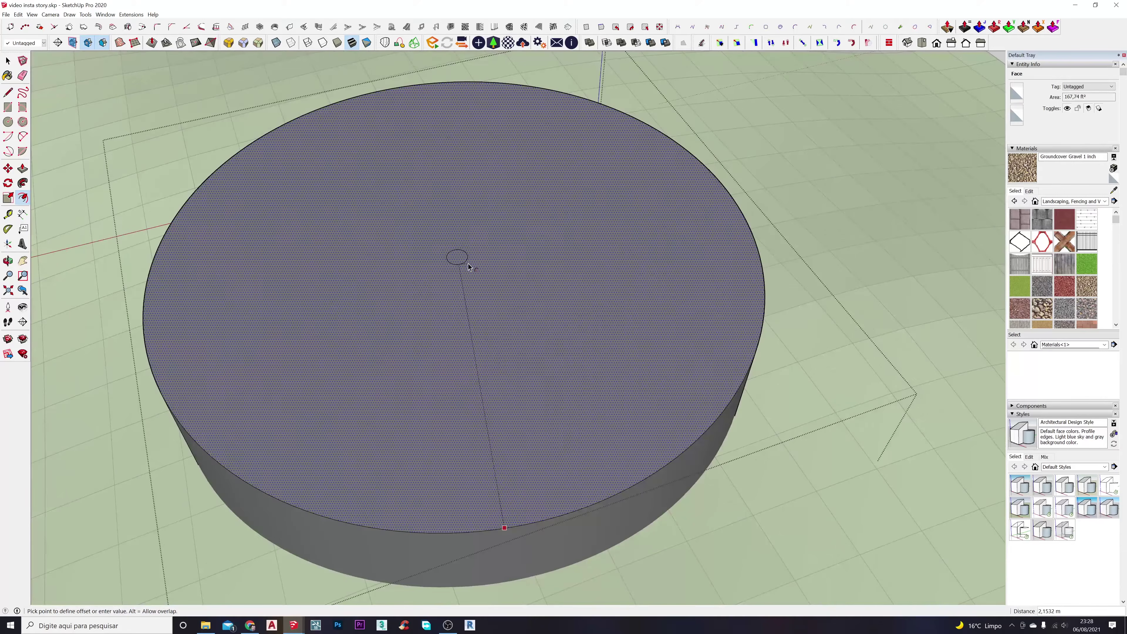
key(Escape)
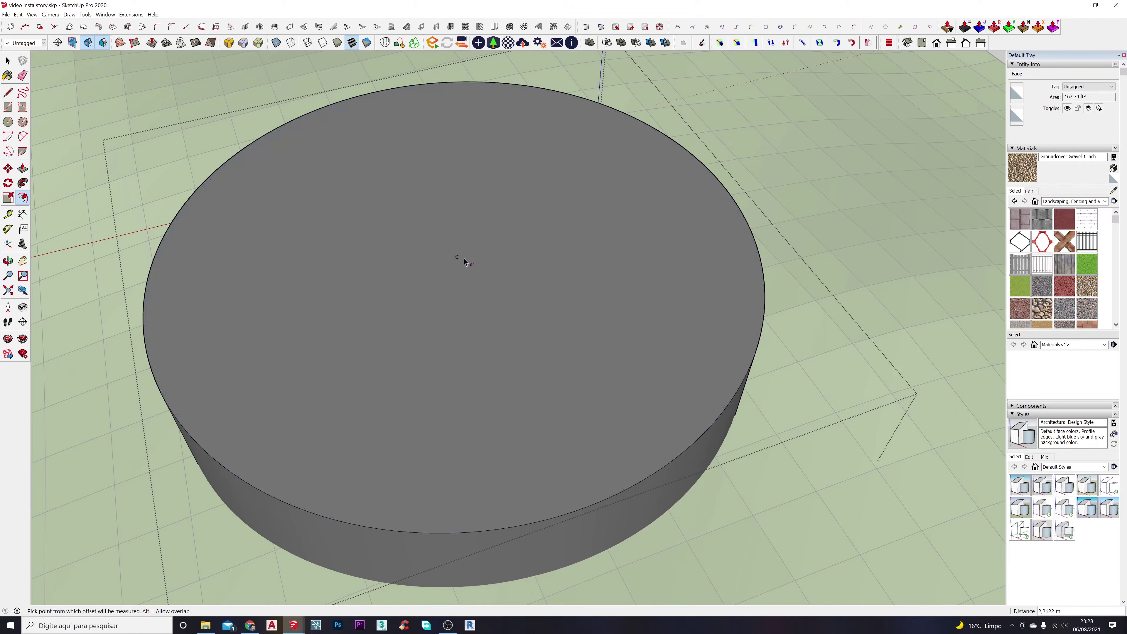
Push/Pull the second support's central circle slightly to form a pivot marker, and leave the group
key(p)
scroll(464, 261, up, 5)
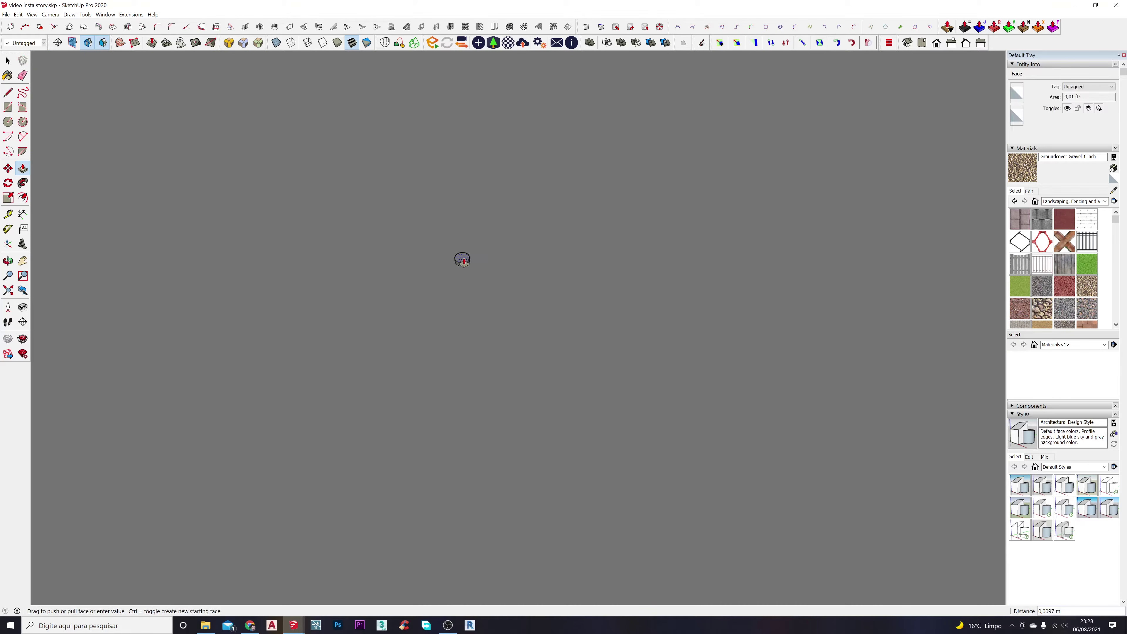
scroll(478, 282, down, 10)
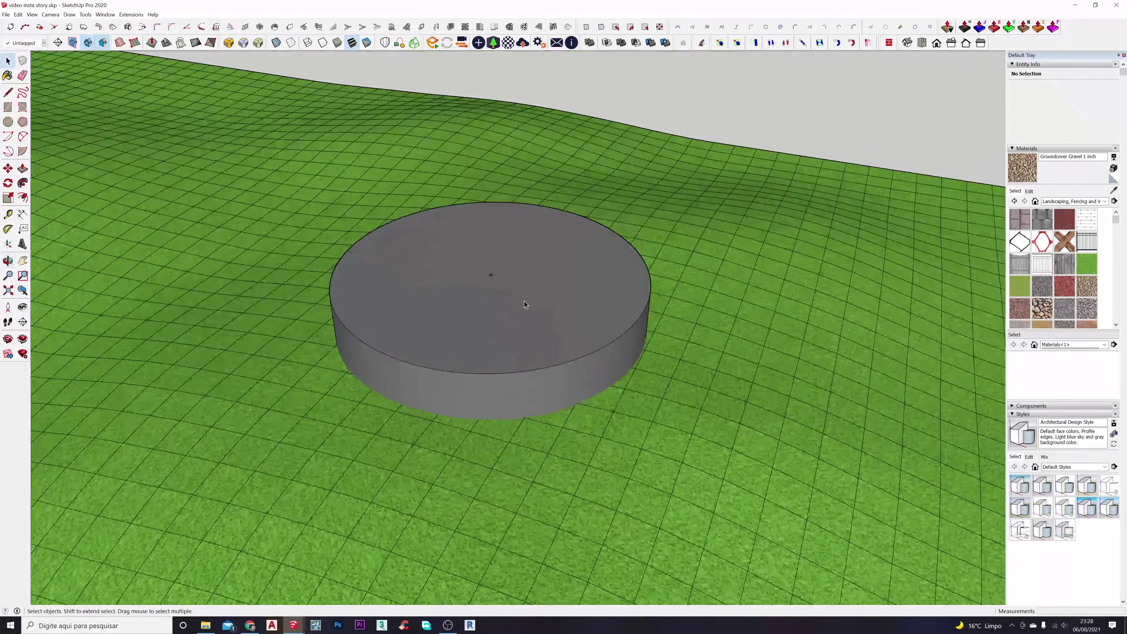
middle_drag(524, 301, 544, 449)
scroll(445, 267, down, 8)
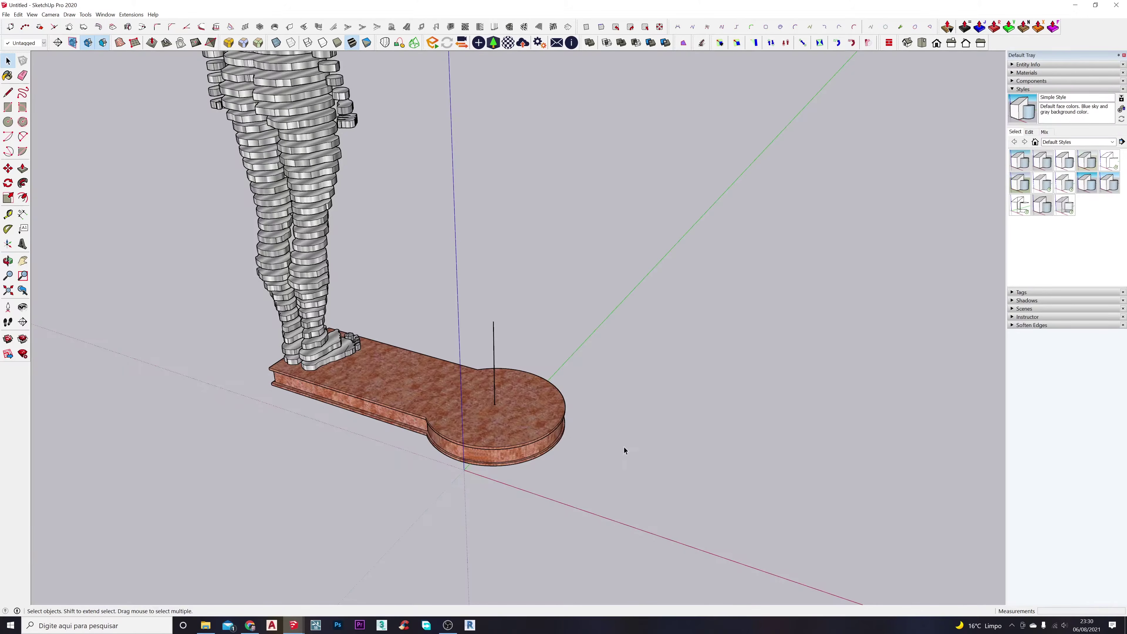
Open the figure's group and draw a vertical centre line down through the round end of its base to below the underside
middle_drag(623, 447, 452, 453)
scroll(474, 399, up, 4)
middle_drag(474, 399, 549, 426)
scroll(545, 415, up, 3)
middle_drag(554, 360, 523, 329)
middle_drag(491, 418, 534, 410)
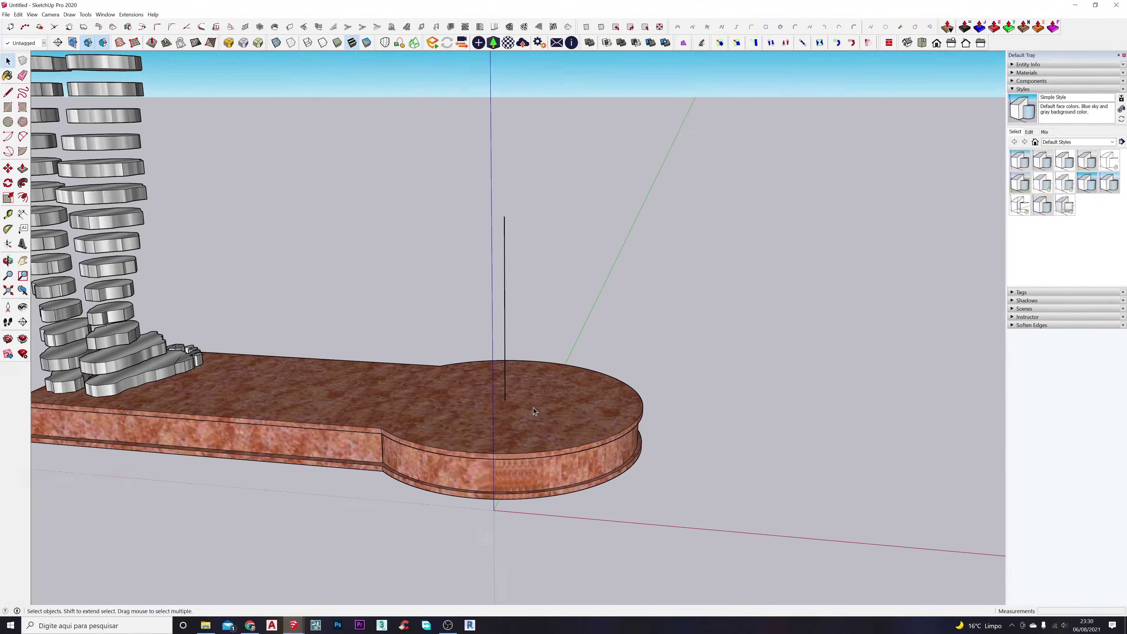
click(531, 396)
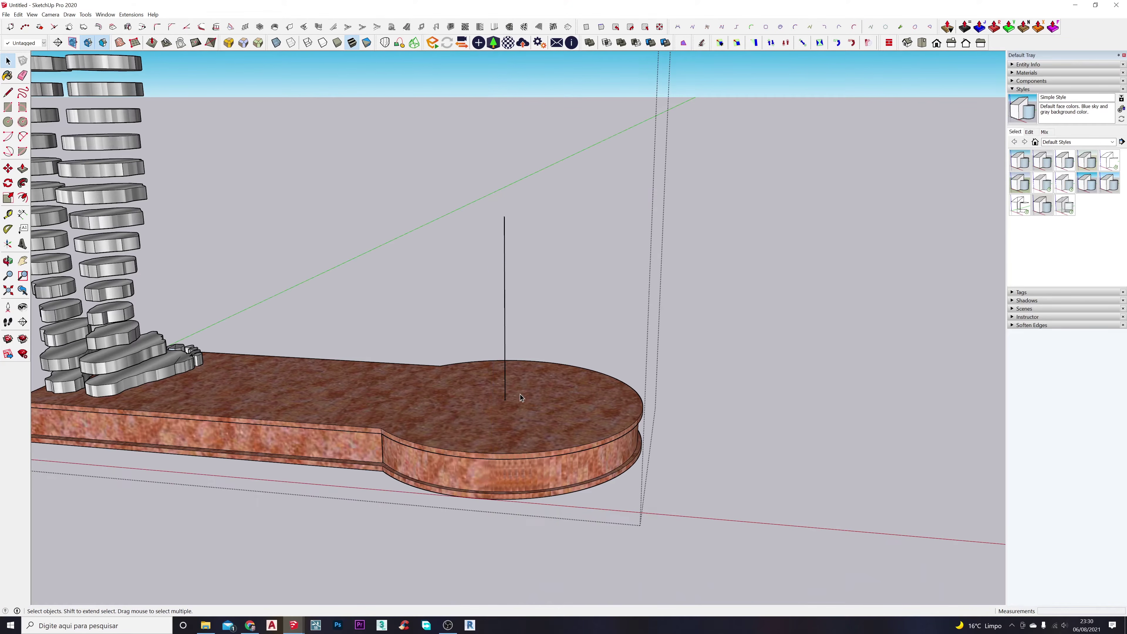
double_click(514, 387)
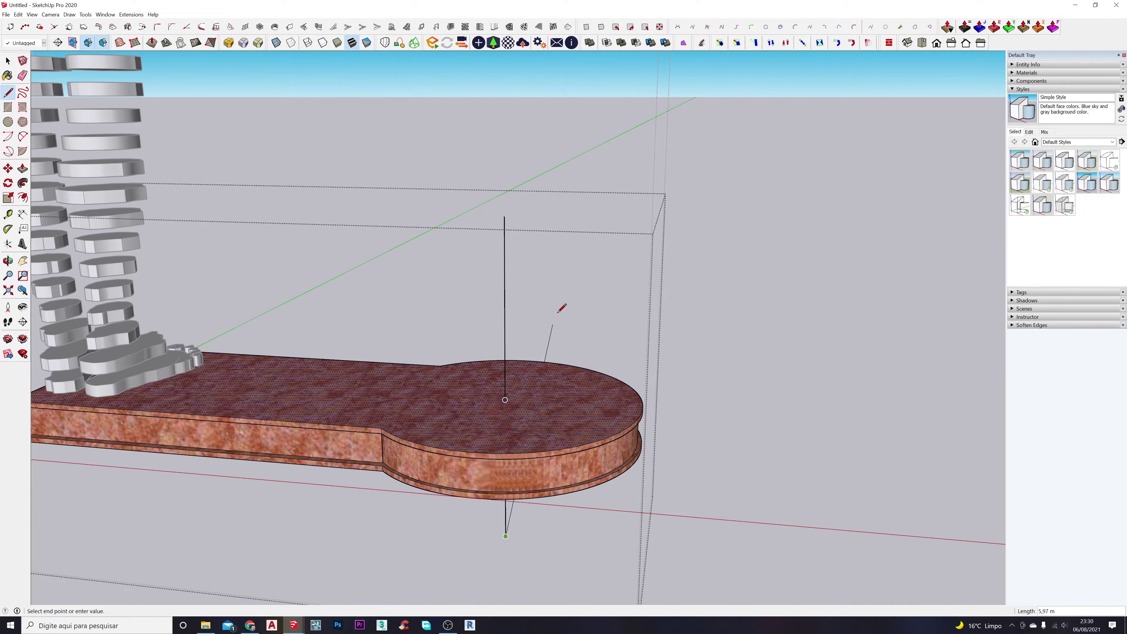
key(Delete)
Move the figure so the centre line's point on the underside of the round base sits on the model origin
middle_drag(539, 403, 425, 240)
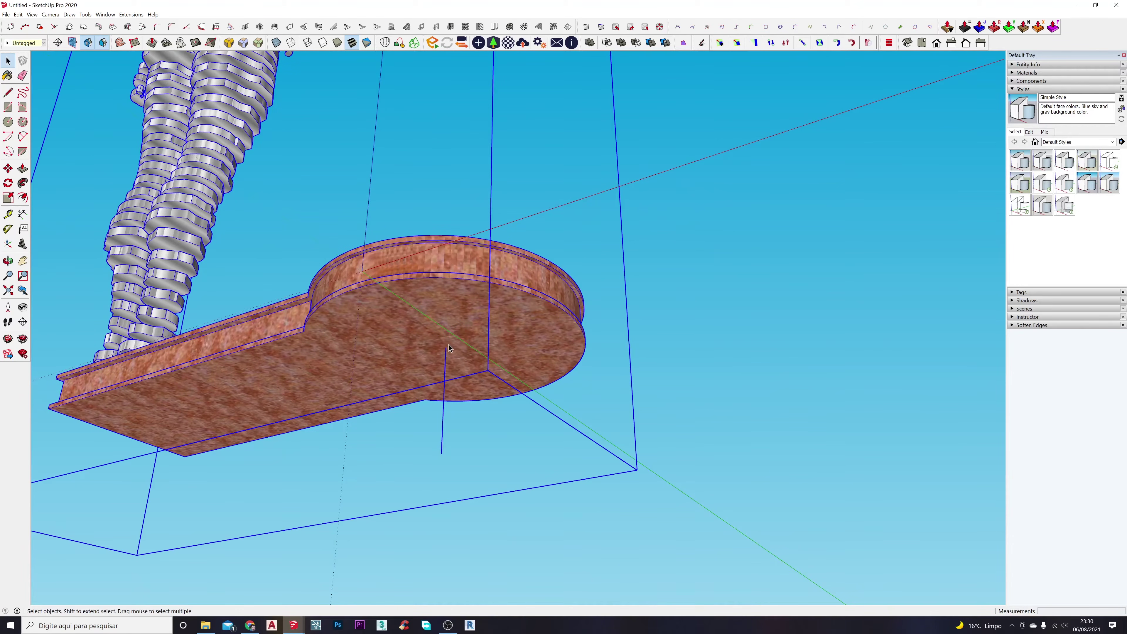
click(445, 349)
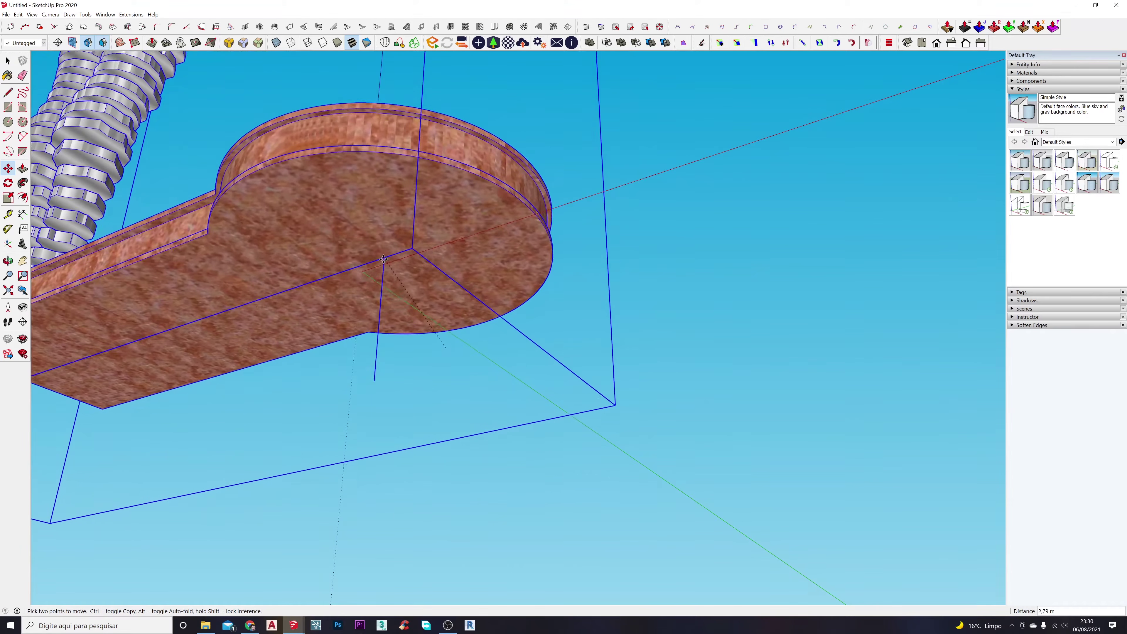
click(363, 271)
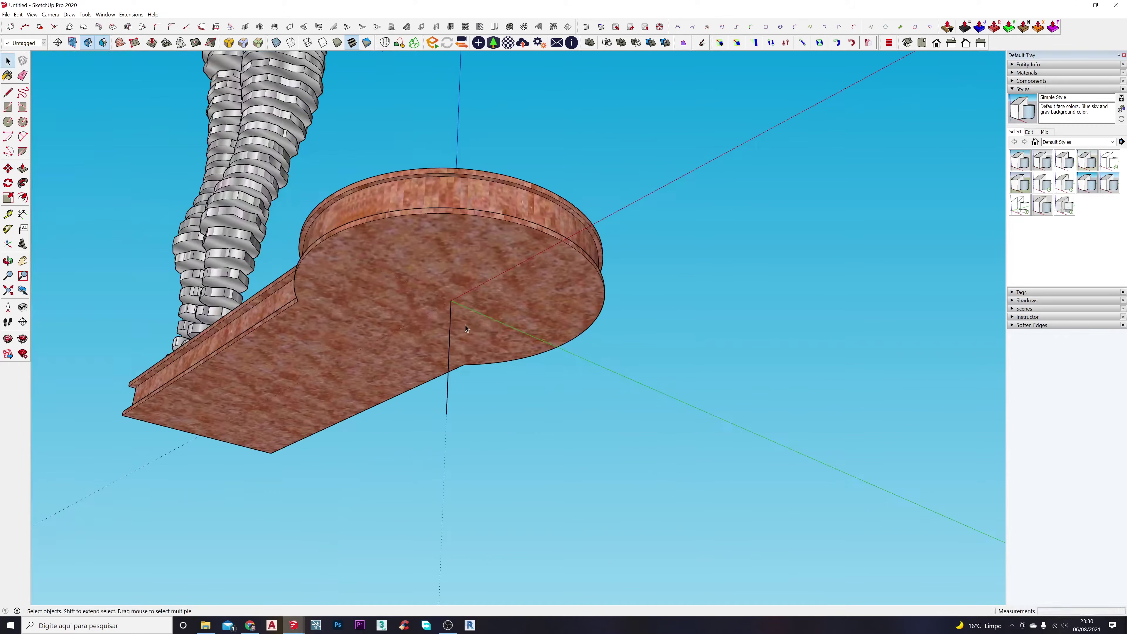
middle_drag(464, 309, 458, 321)
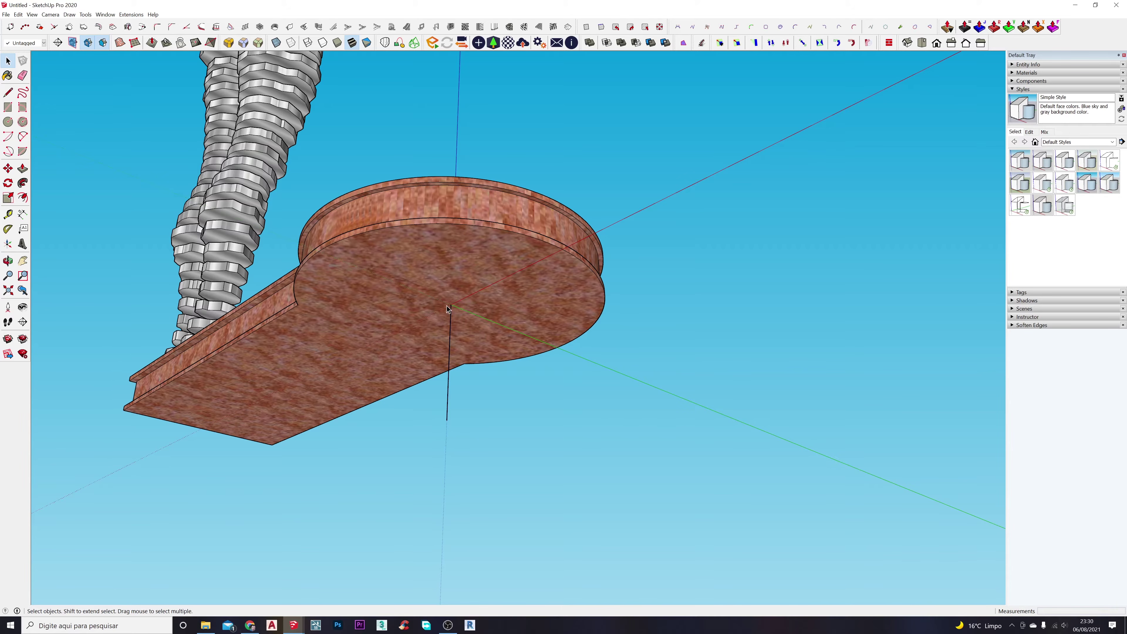
middle_drag(451, 305, 523, 346)
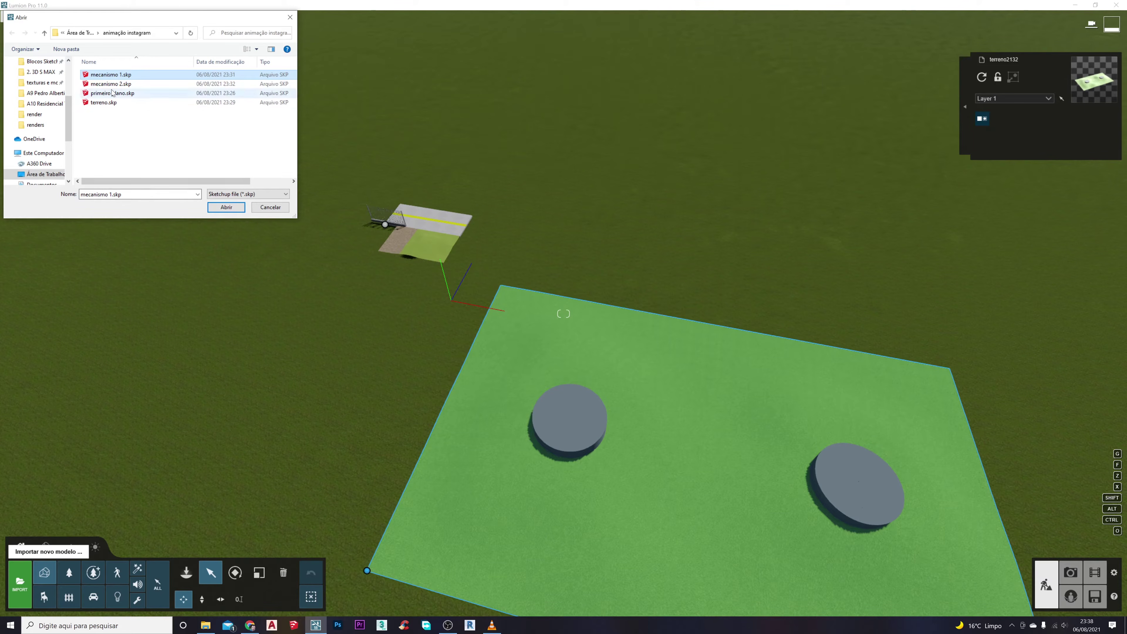
In Lumion, import "mecanismo 1.skp" with its default name and place it on the first support's small pivot marker
double_click(104, 76)
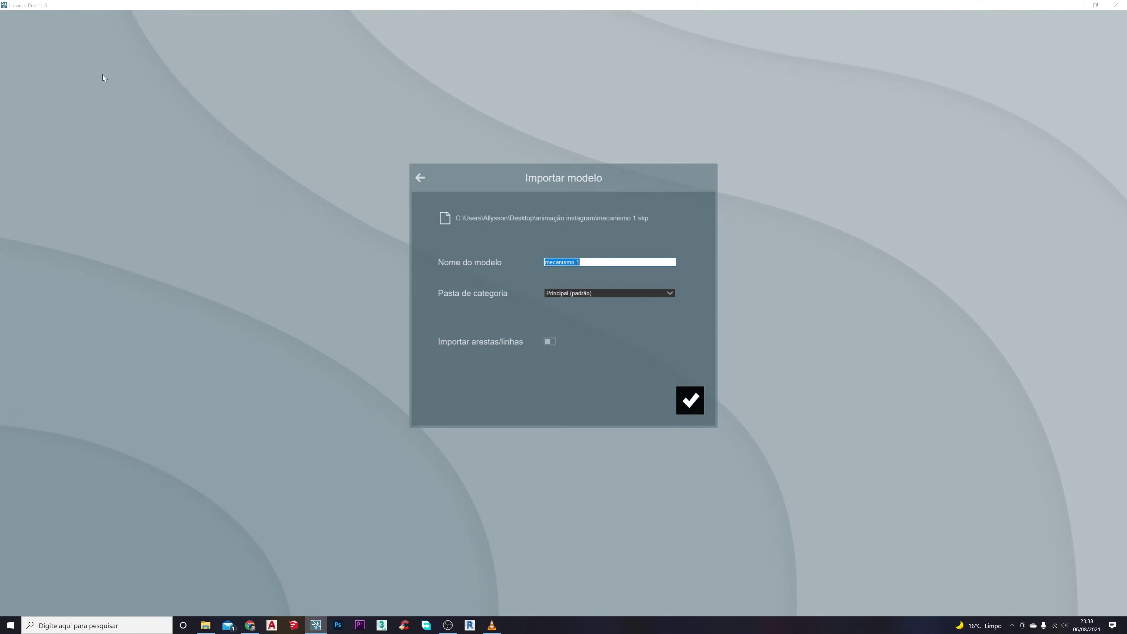
click(685, 399)
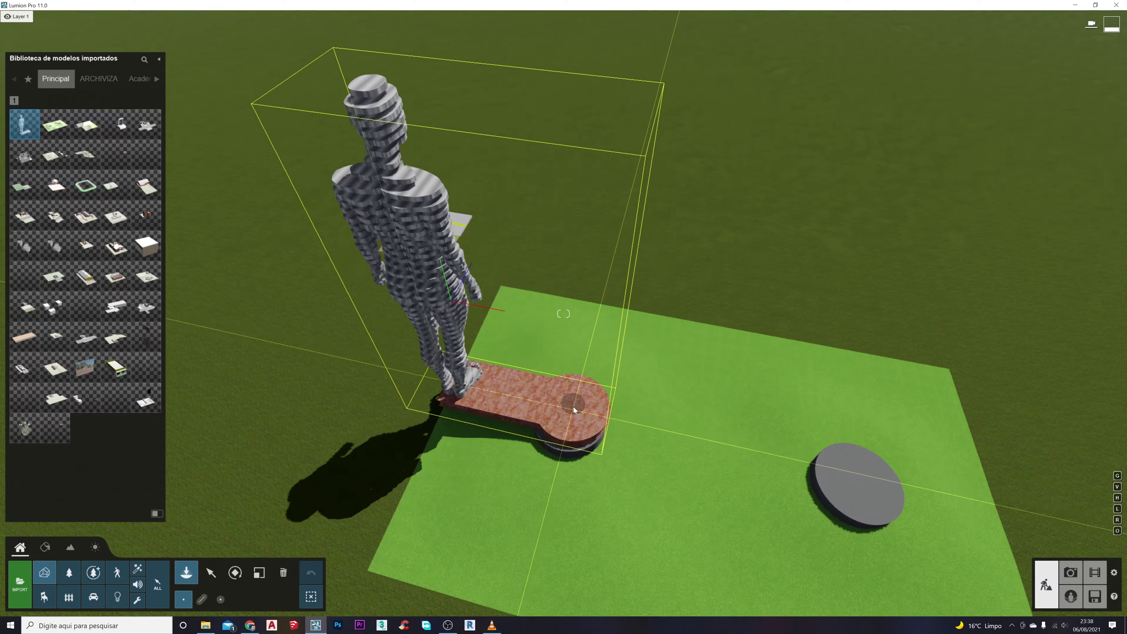
key(w)
right_drag(581, 395, 581, 443)
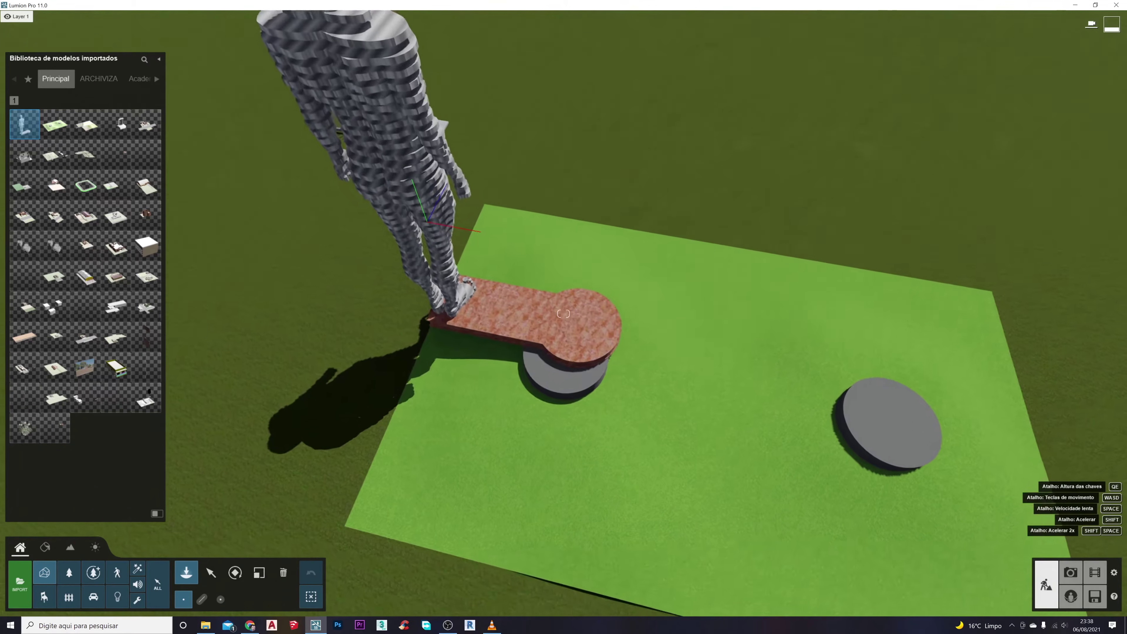
key(w)
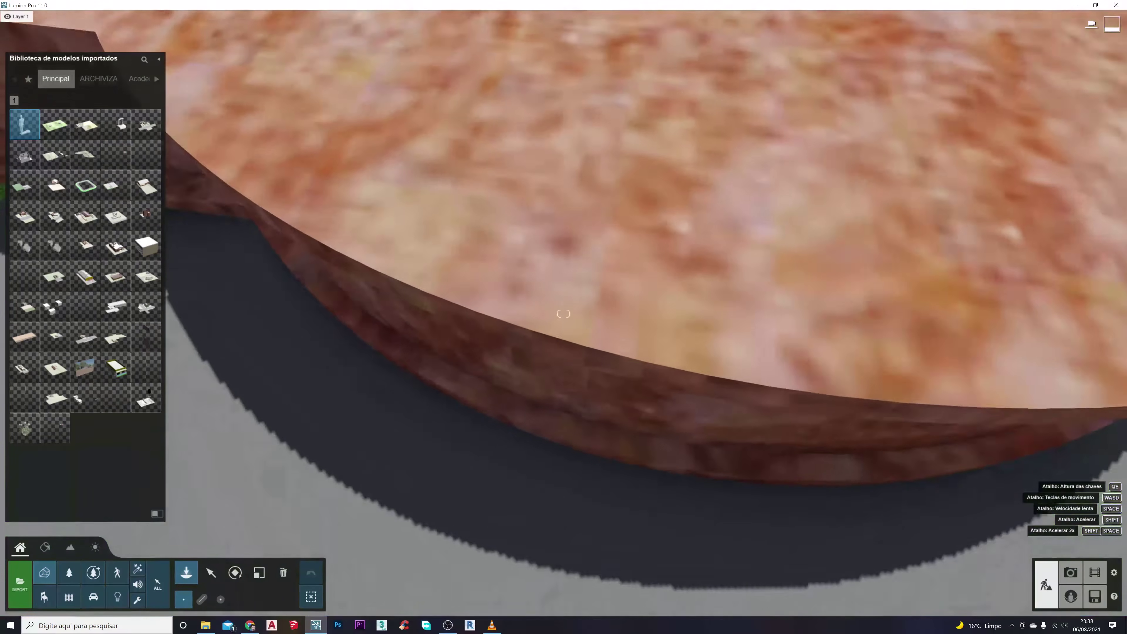
key(e)
right_drag(564, 313, 563, 224)
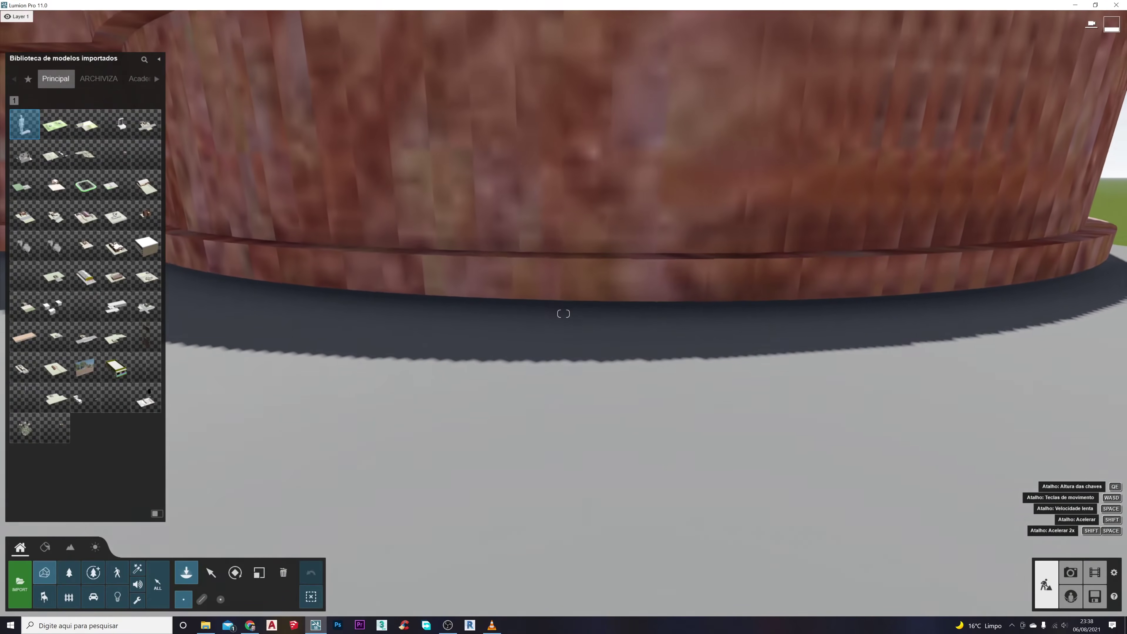
key(w)
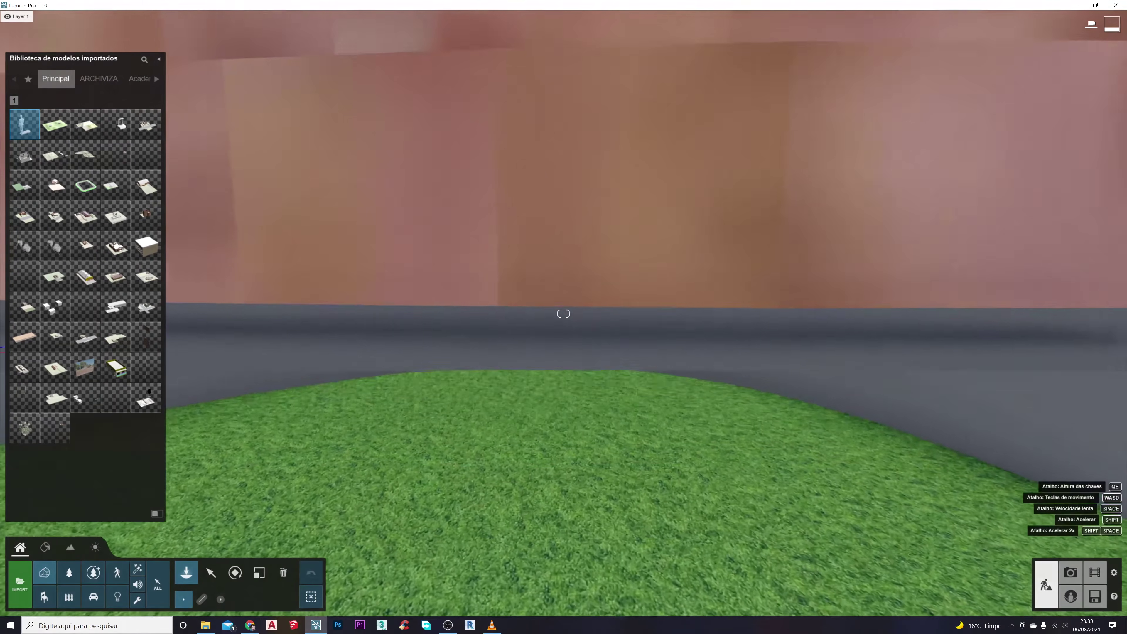
key(w)
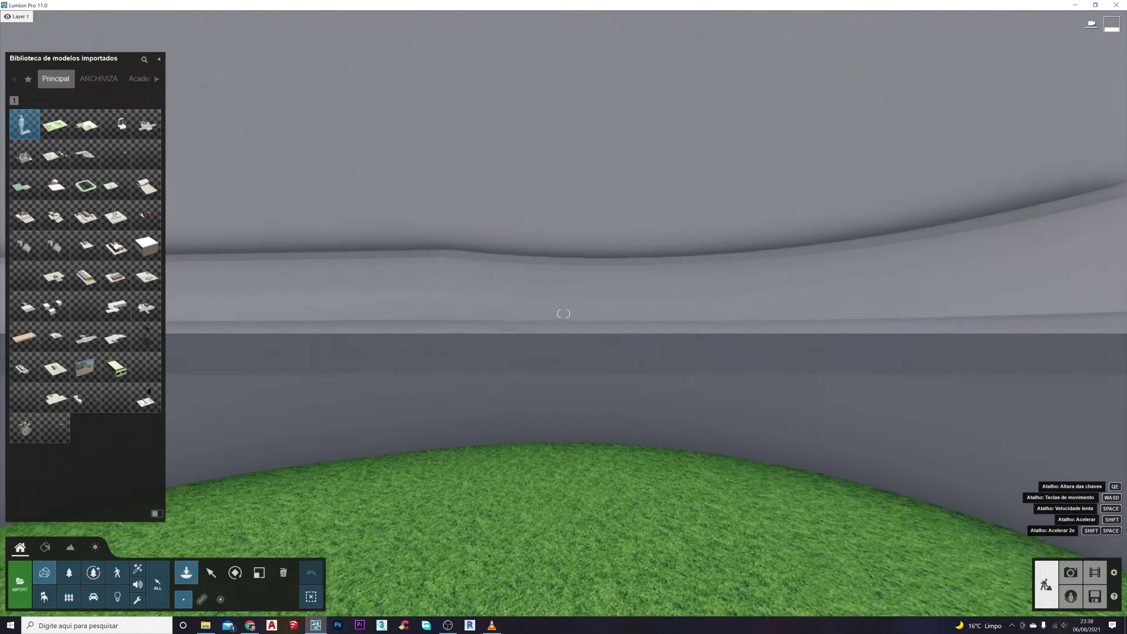
key(w)
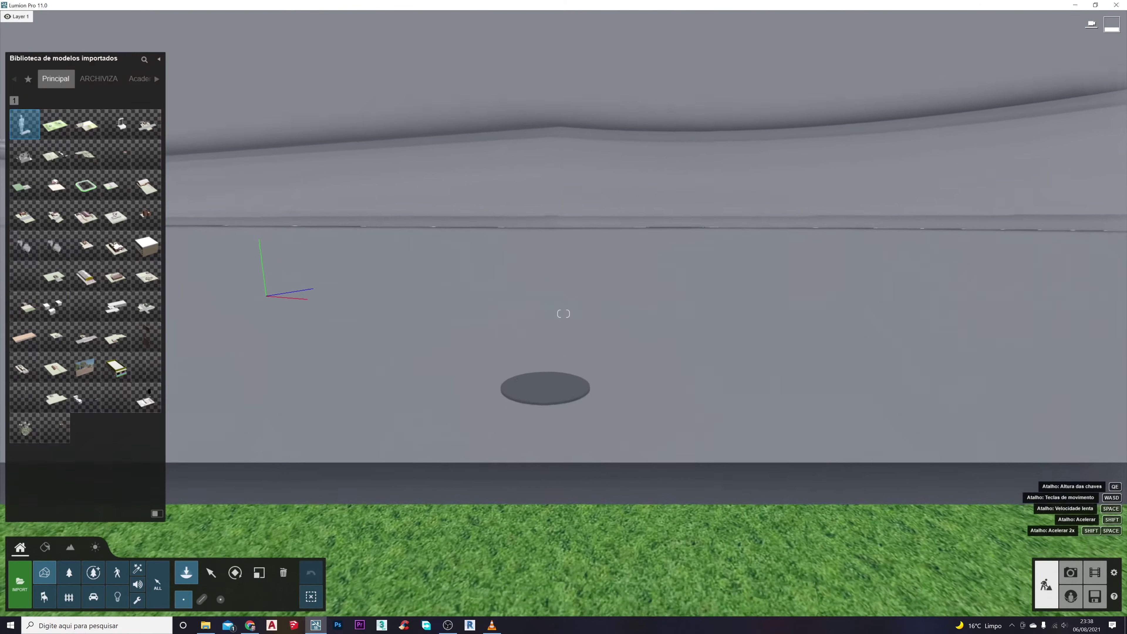
key(w)
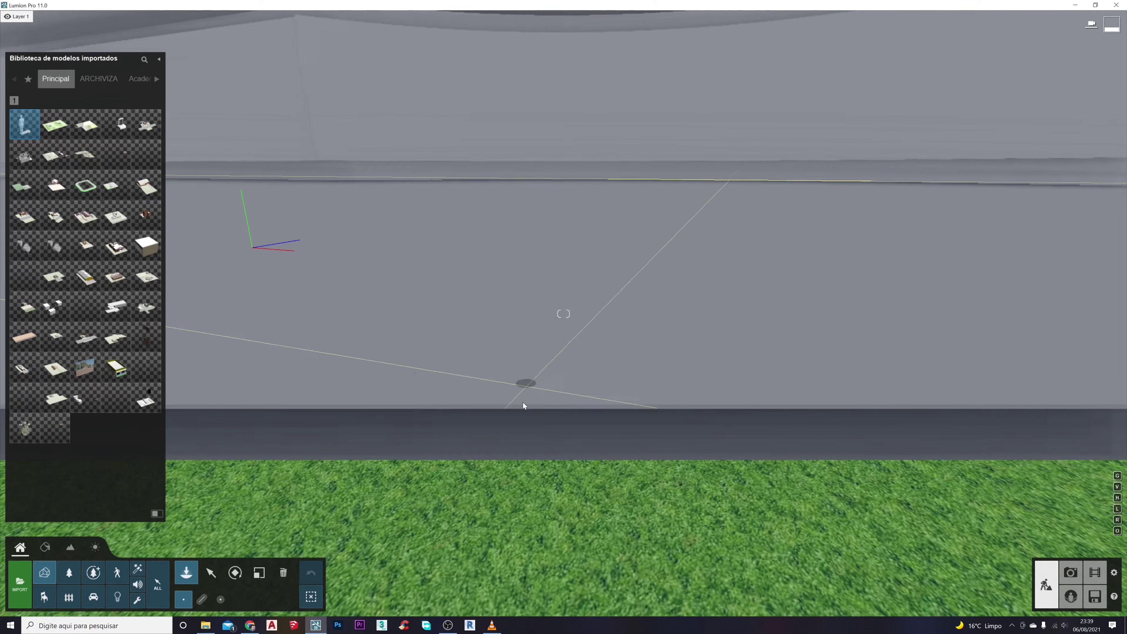
Import "mecanismo 2.skp" as a new model, keeping the name mecanismo 2 and the default category folder
key(q)
right_drag(498, 307, 508, 347)
key(s)
key(w)
key(e)
key(d)
key(d)
key(q)
key(w)
key(s)
key(s)
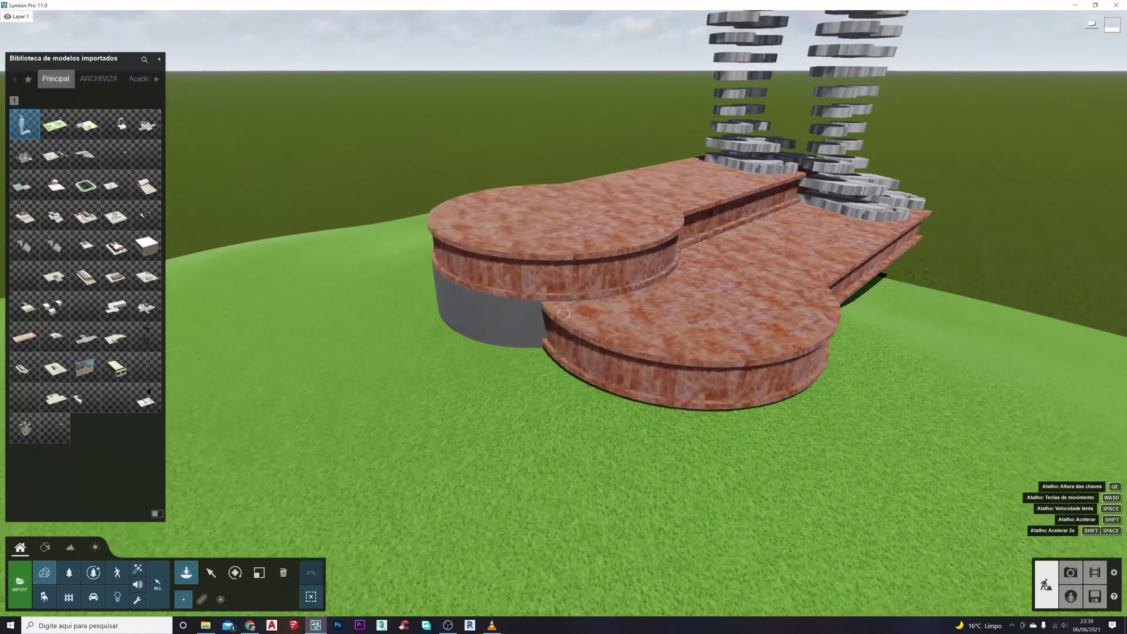
click(11, 594)
double_click(100, 84)
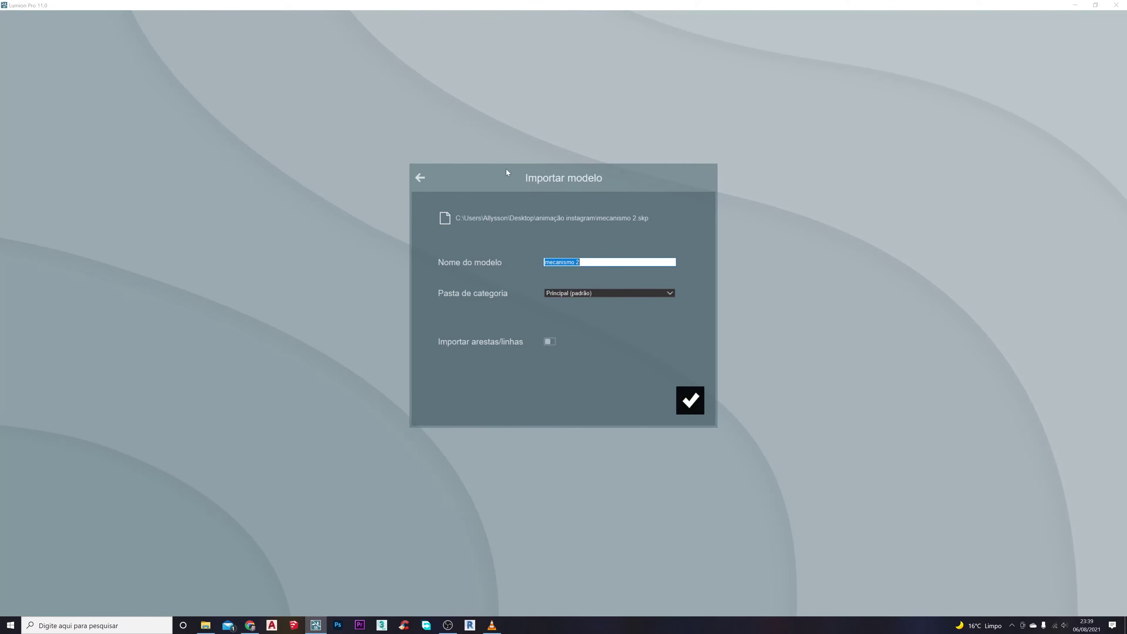
click(681, 397)
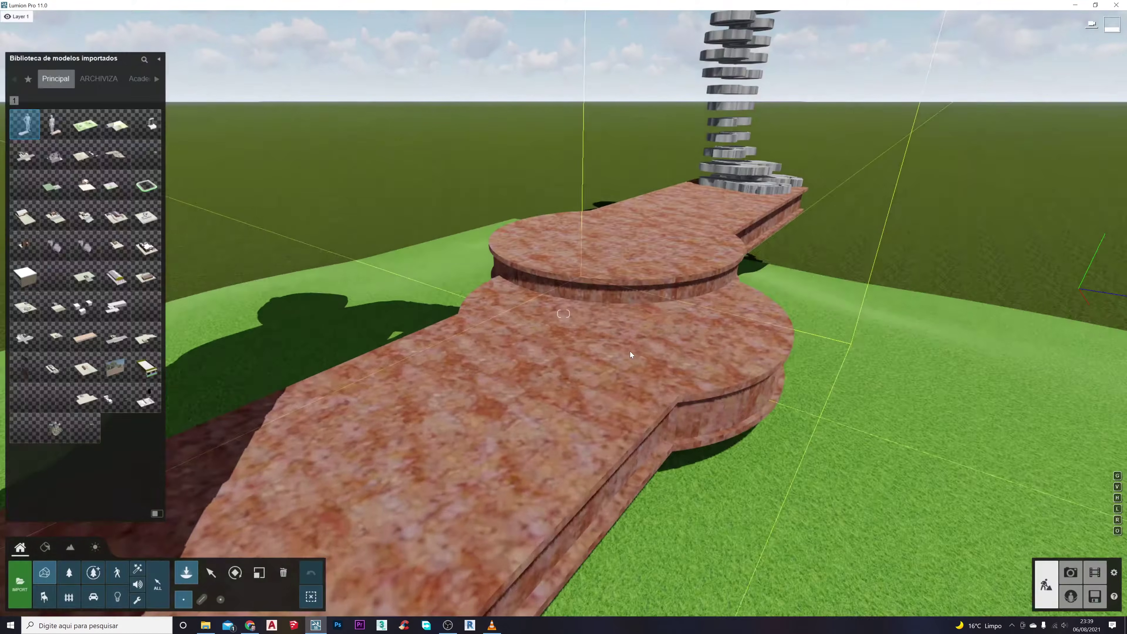
Place mecanismo 2 on the small pivot marker at the centre of the second support
right_drag(634, 352, 569, 355)
key(w)
key(w)
key(q)
key(w)
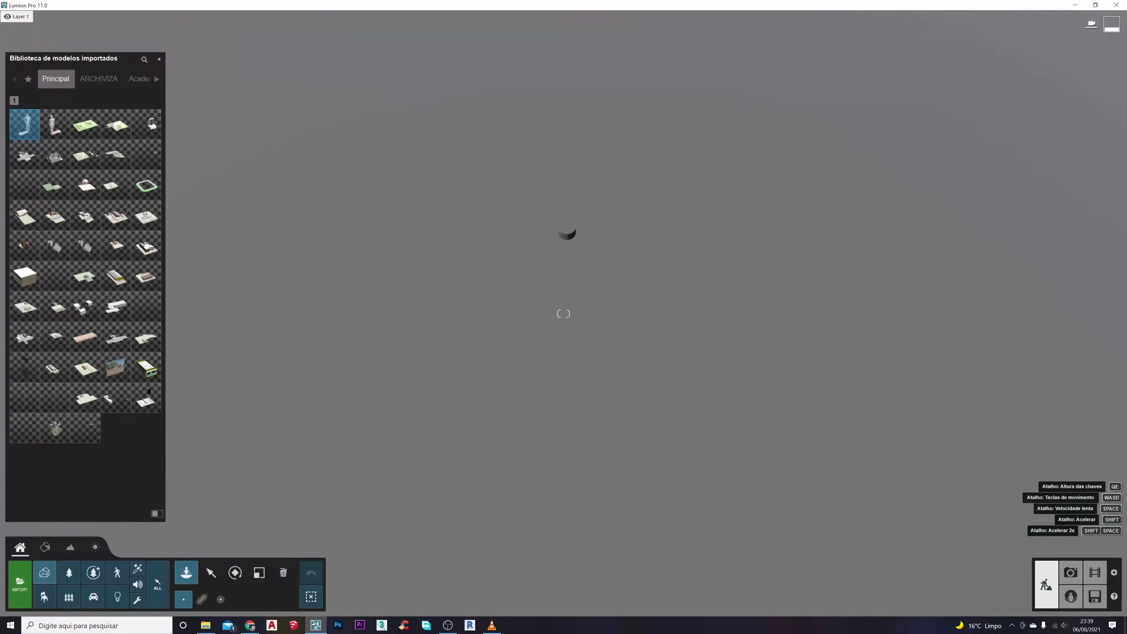
right_drag(548, 281, 535, 312)
key(w)
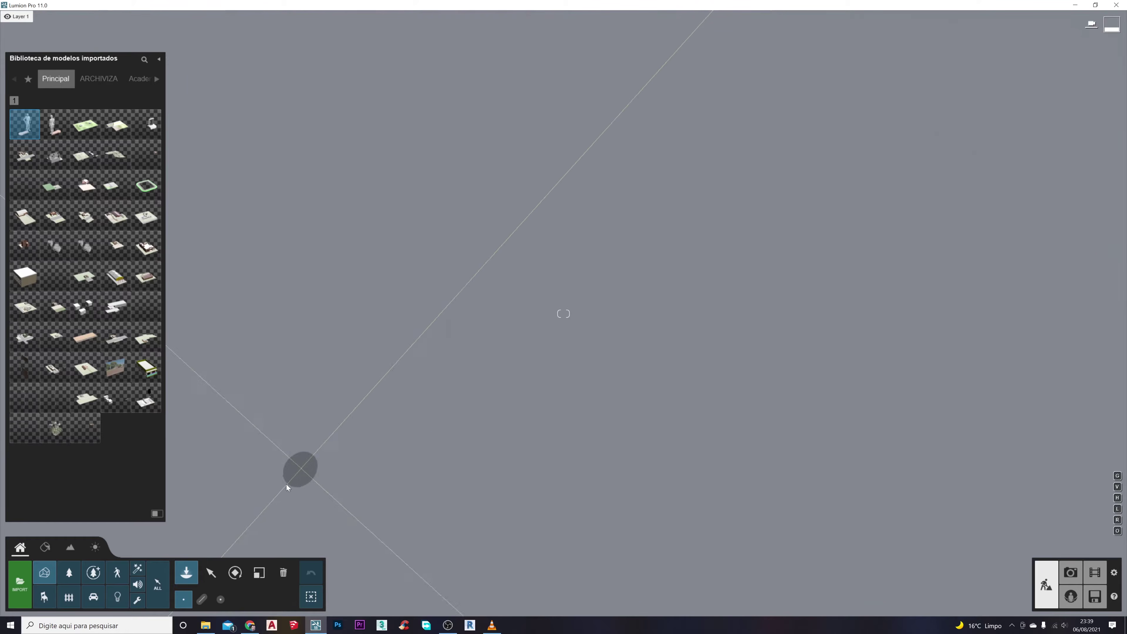
click(211, 573)
Examine both placed figures on their supports from the road beside the fence
key(s)
mouse_move(564, 313)
right_down()
mouse_move(570, 262)
mouse_move(607, 244)
mouse_move(564, 307)
mouse_move(459, 288)
mouse_move(616, 272)
mouse_move(656, 295)
mouse_move(694, 298)
mouse_move(630, 336)
mouse_move(674, 361)
mouse_move(630, 303)
mouse_move(539, 305)
mouse_move(472, 340)
mouse_move(691, 344)
mouse_move(570, 311)
mouse_move(350, 309)
mouse_move(461, 304)
mouse_move(433, 284)
mouse_move(444, 251)
mouse_move(573, 262)
mouse_move(549, 296)
mouse_move(567, 324)
mouse_move(555, 312)
right_up()
key(e)
key(s)
key(d)
key(q)
key(s)
key(a)
key(q)
key(d)
key(d)
key(d)
key(e)
key(w)
key(w)
key(e)
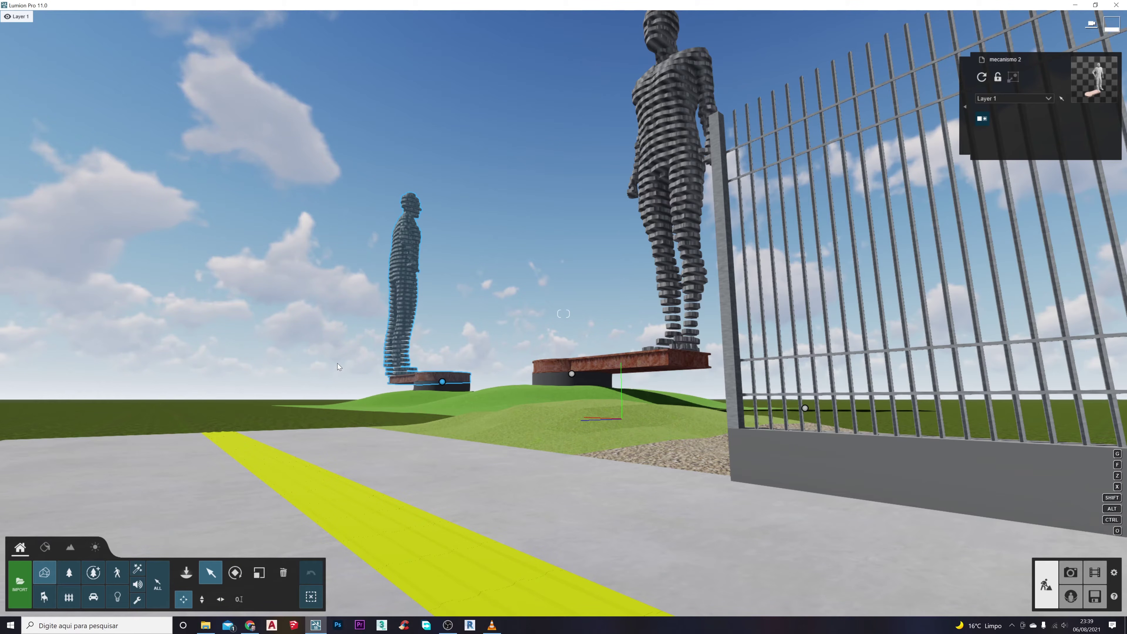
Rotate both figures about the pivot centres of their cylindrical supports to change the directions of their bases
key(w)
key(q)
right_drag(360, 389, 386, 479)
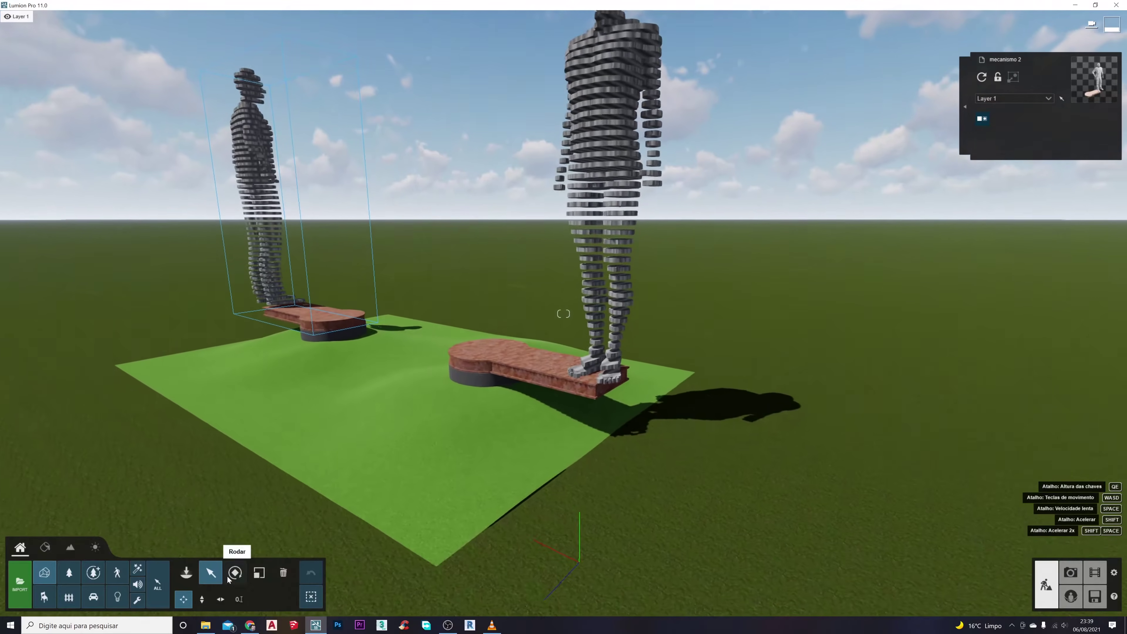
click(235, 573)
drag(515, 361, 533, 388)
mouse_move(338, 327)
mouse_down()
mouse_move(315, 337)
mouse_move(336, 343)
mouse_up()
Examine the rotated figures from several heights and positions on the road beside the fence to find a camera view
right_drag(335, 343, 330, 266)
key(w)
key(s)
key(s)
right_drag(179, 360, 199, 355)
key(w)
key(q)
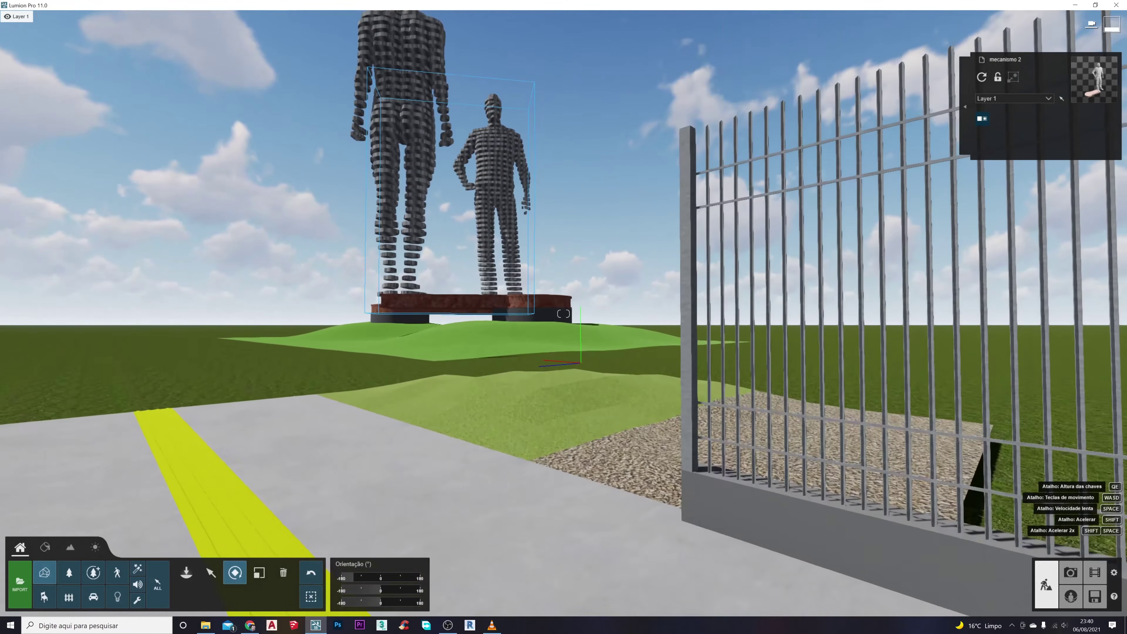
key(e)
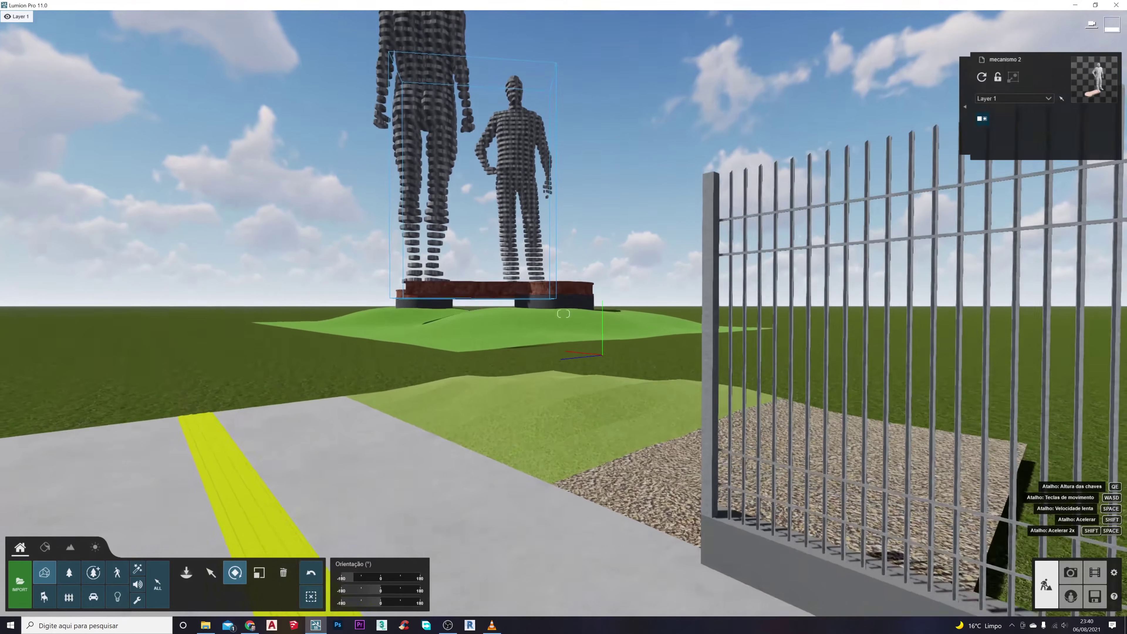
key(q)
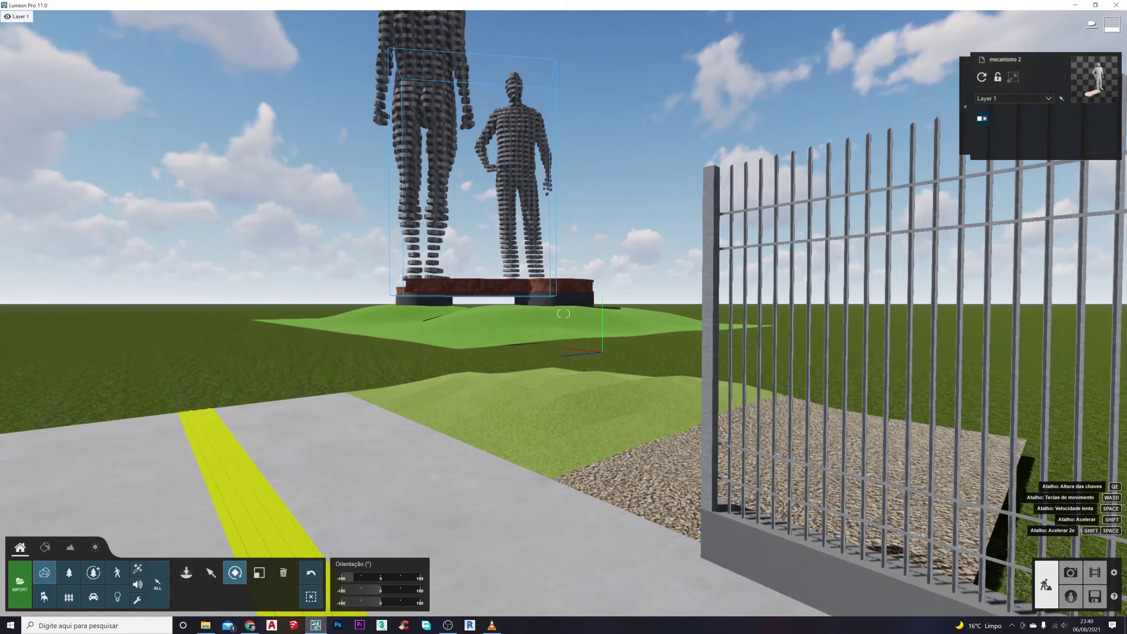
right_drag(562, 313, 563, 314)
key(e)
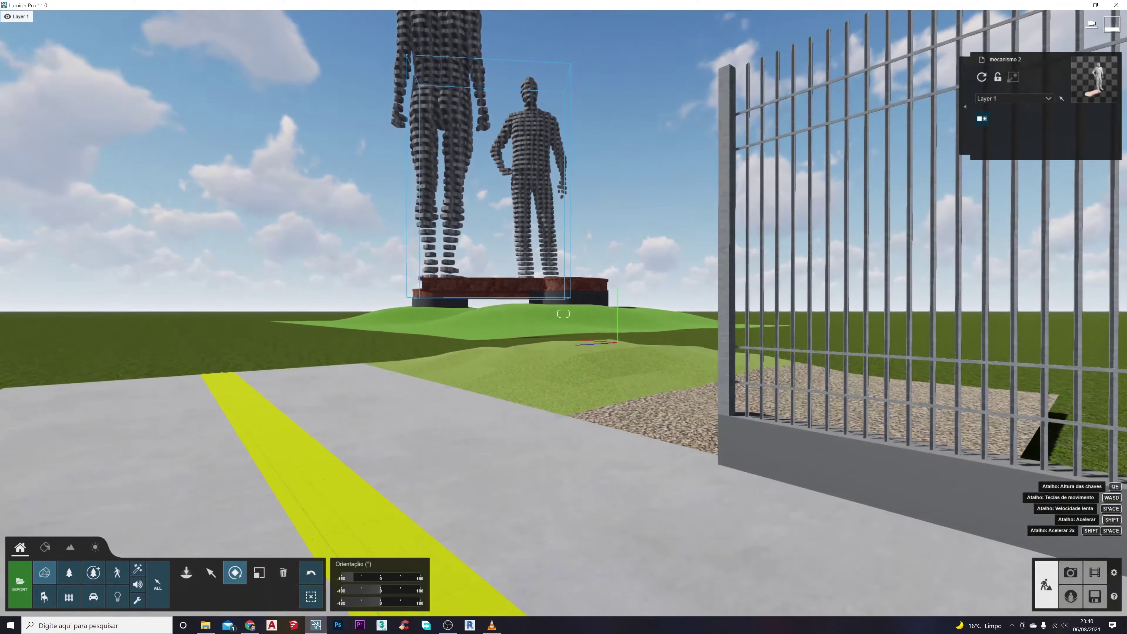
key(q)
key(e)
key(q)
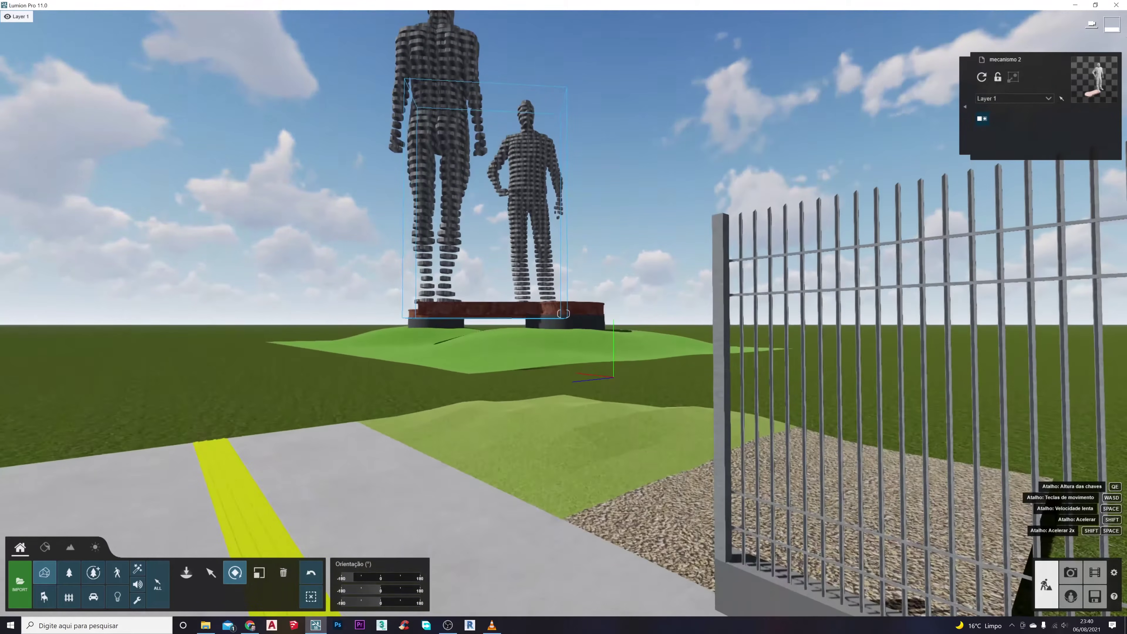
right_drag(563, 314, 563, 314)
key(q)
key(e)
key(w)
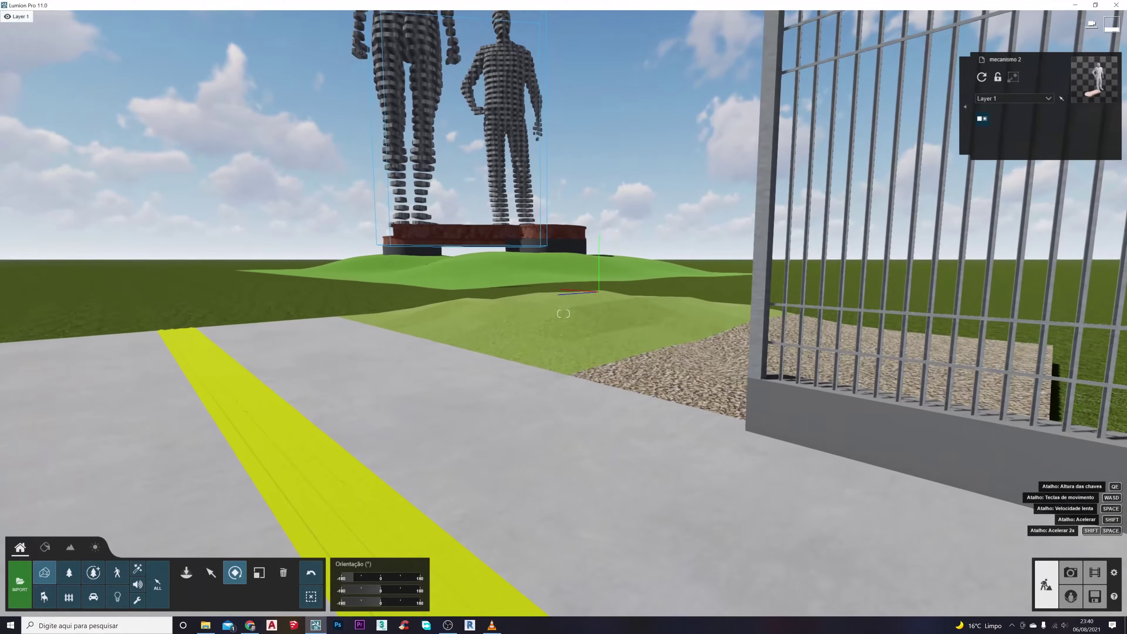
key(a)
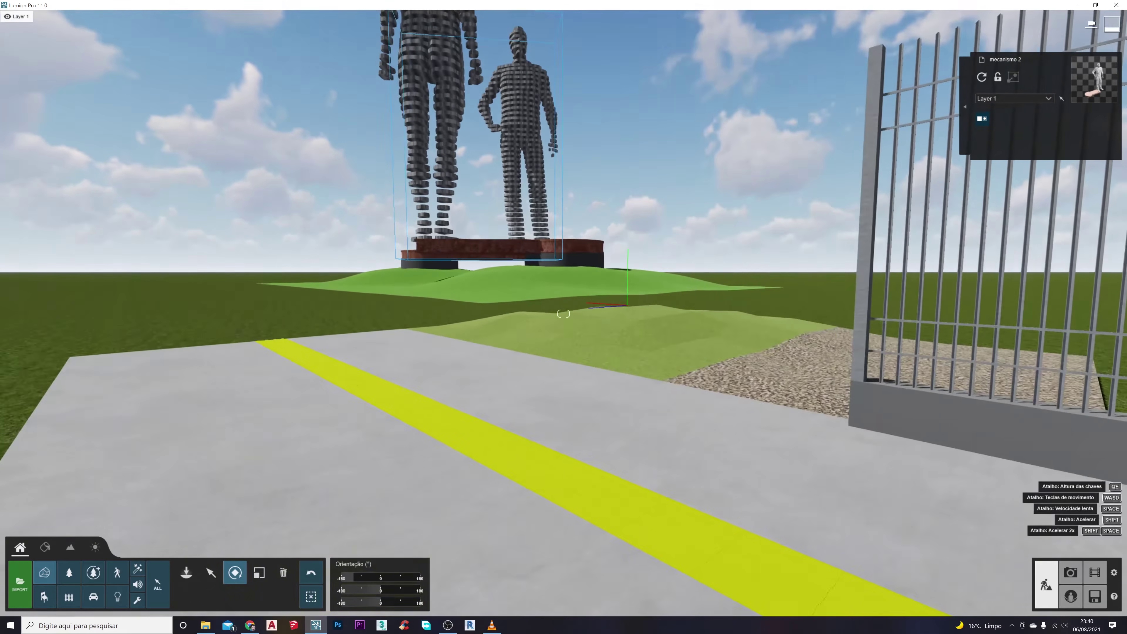
key(d)
key(s)
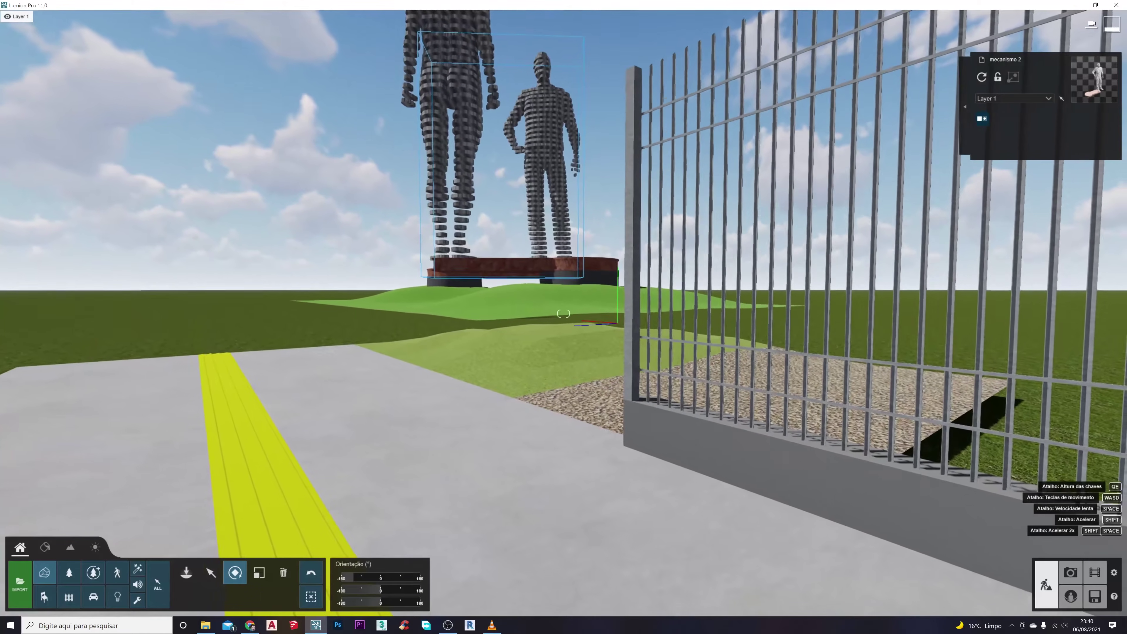
key(a)
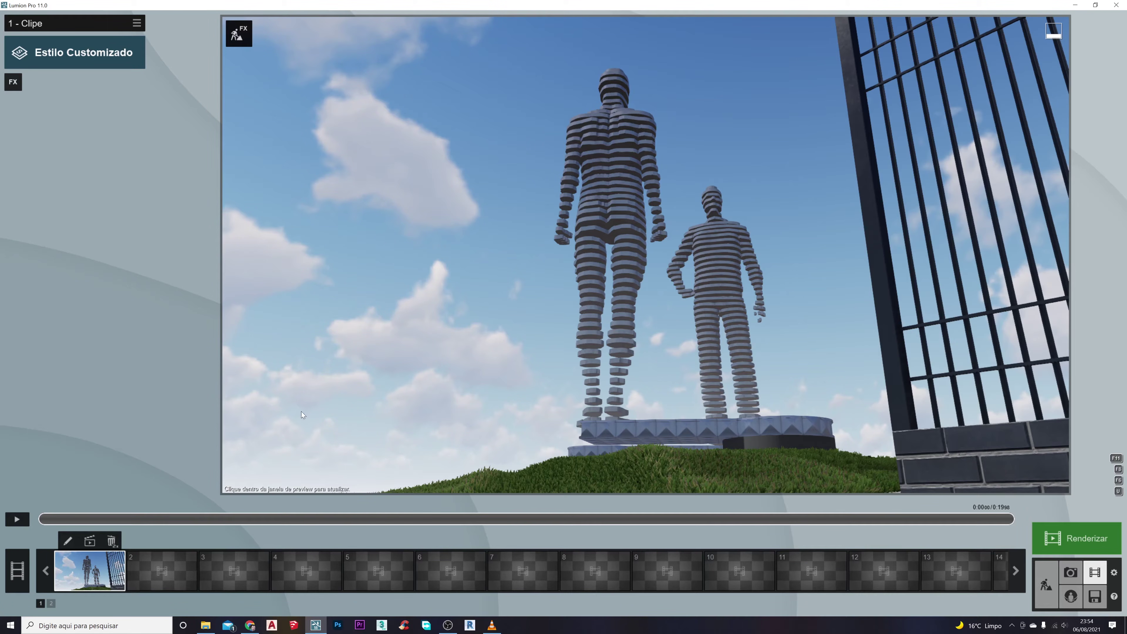
Open the first movie clip's camera path for editing and shorten the clip to 15.00 s
click(67, 541)
drag(177, 517, 465, 519)
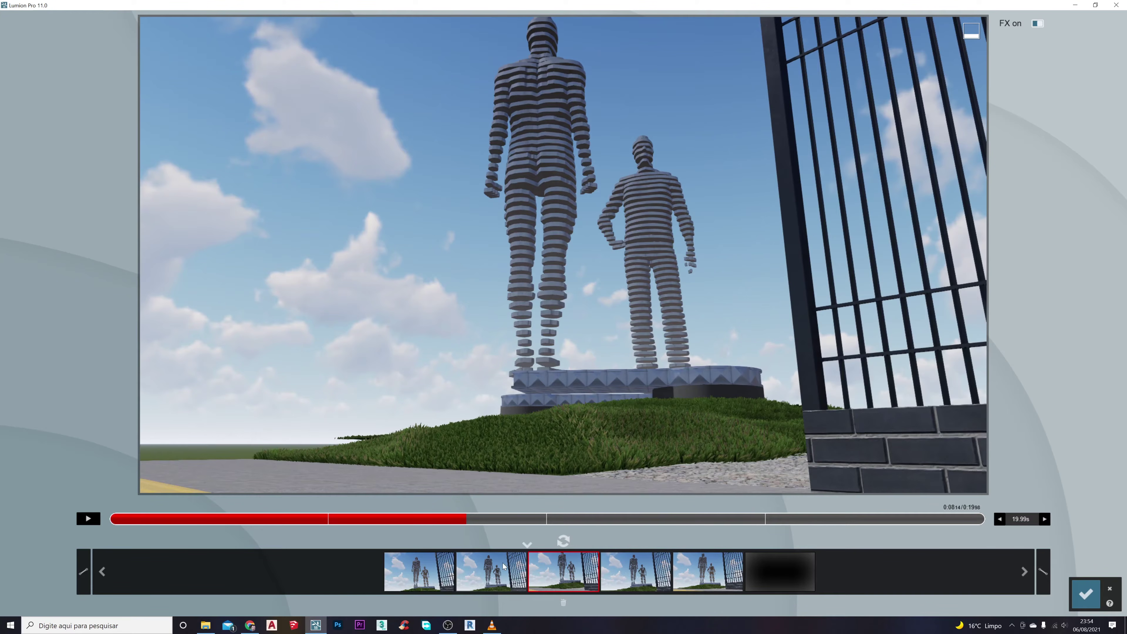
click(1034, 523)
click(1004, 519)
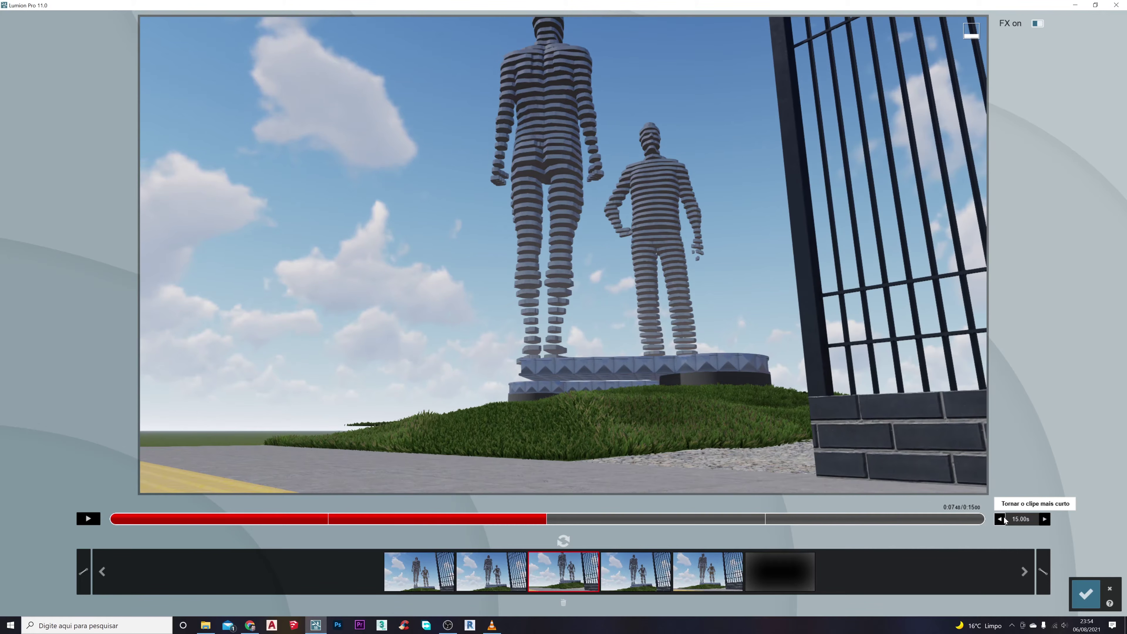
Accept the clip's camera path, add the handheld camera effect with its shake at 3.0 and preview the motion
drag(290, 525, 562, 516)
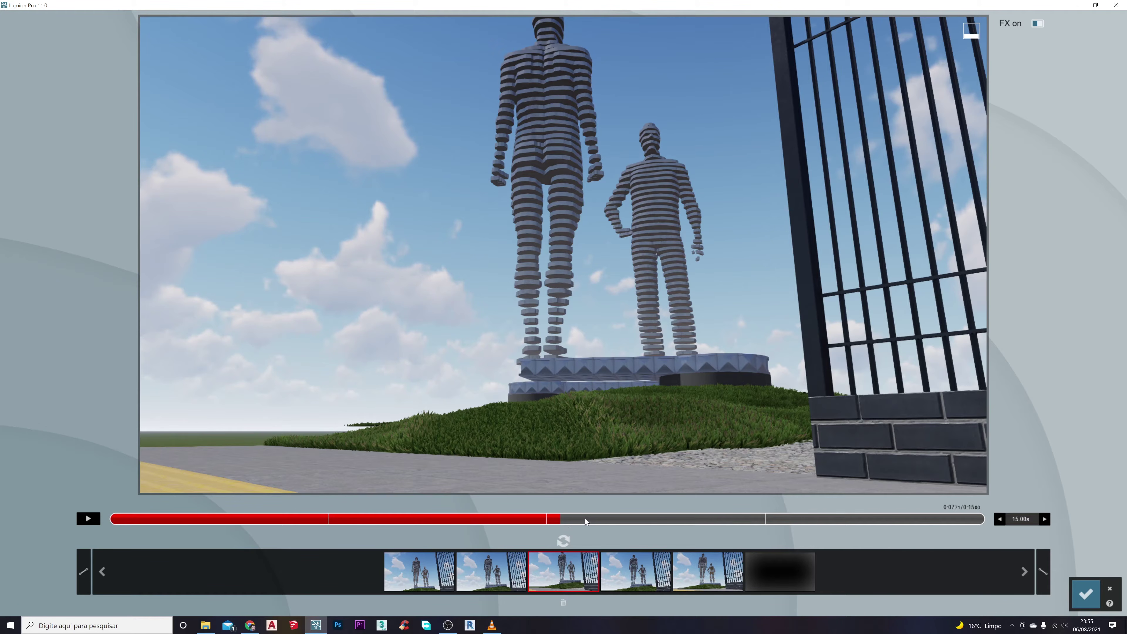
click(1086, 593)
click(12, 82)
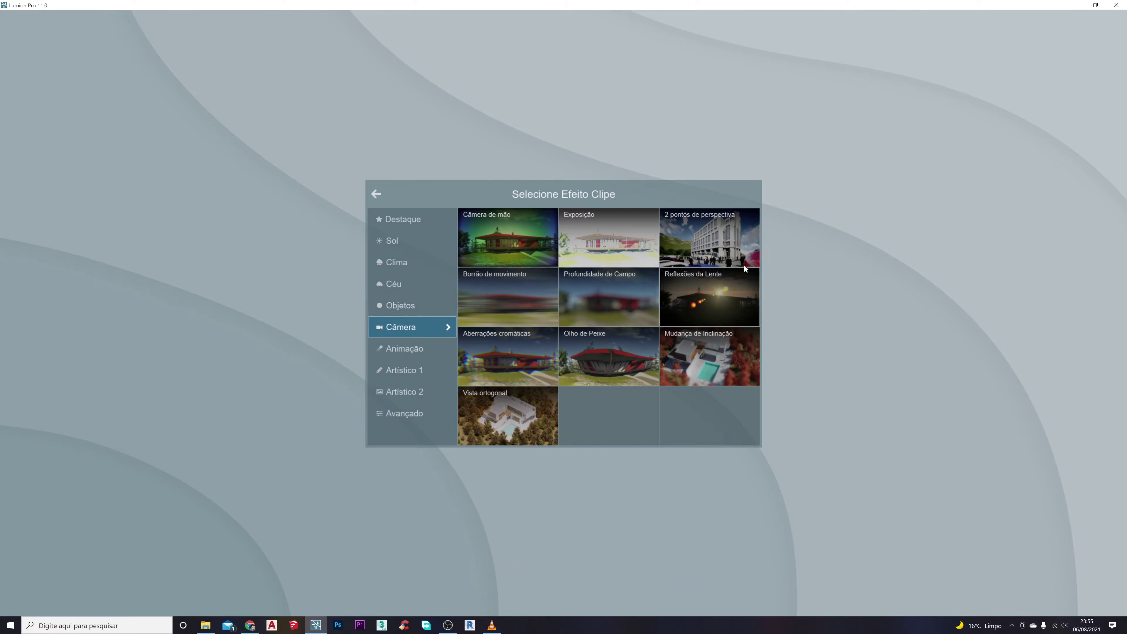
click(525, 237)
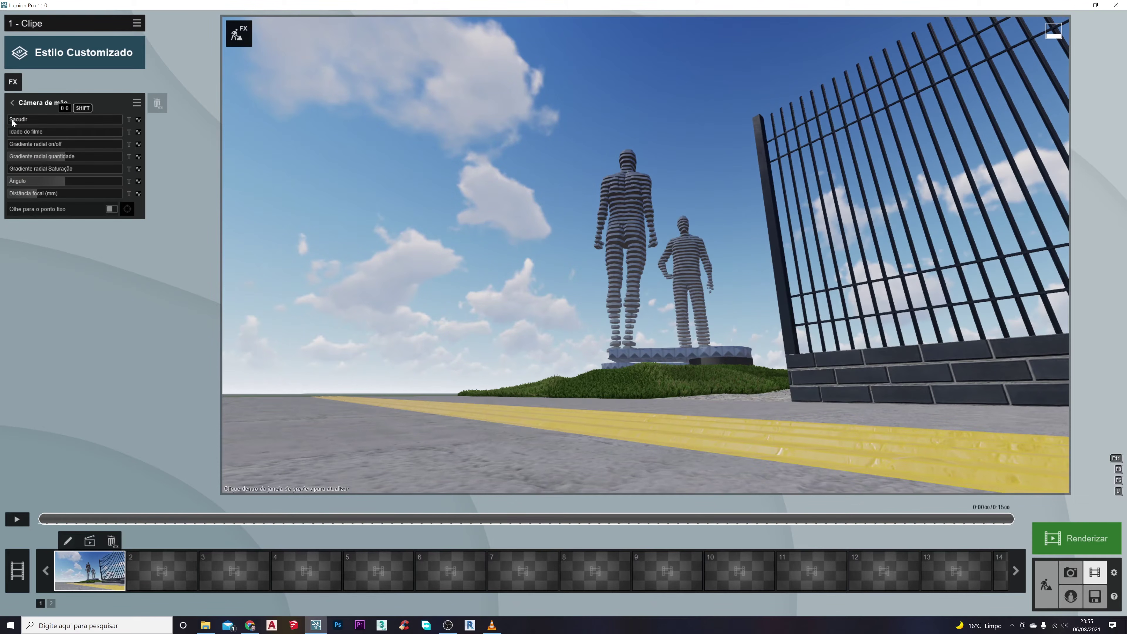
drag(39, 120, 135, 130)
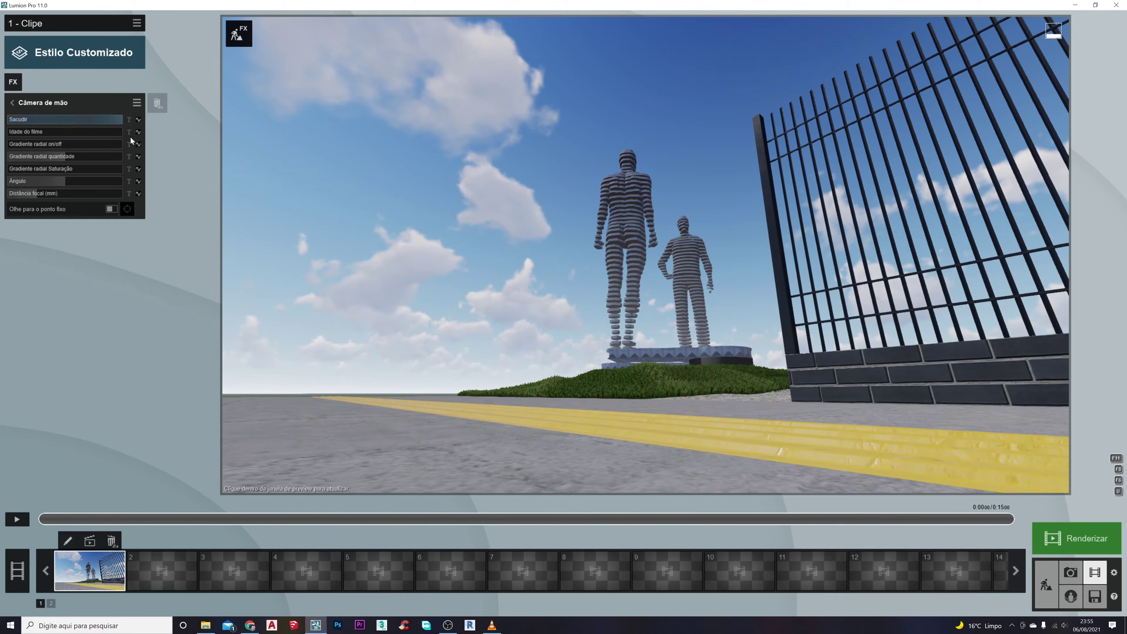
drag(59, 519, 517, 522)
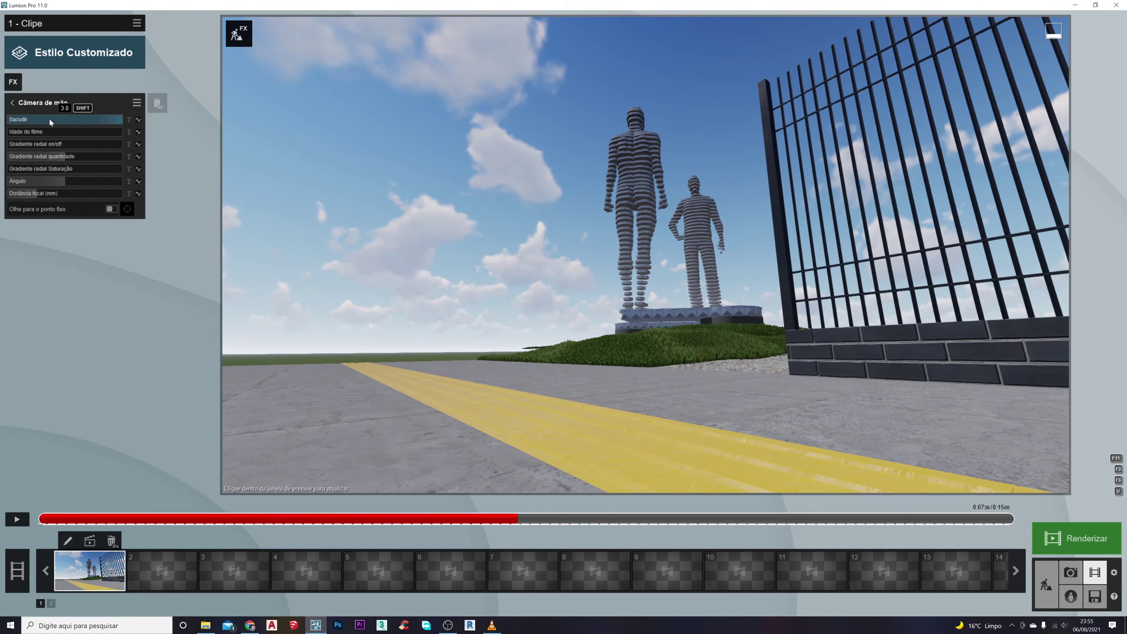
Increase the handheld camera effect's focal length, check the framing along the clip and reduce the shake to a slight amount
mouse_move(35, 193)
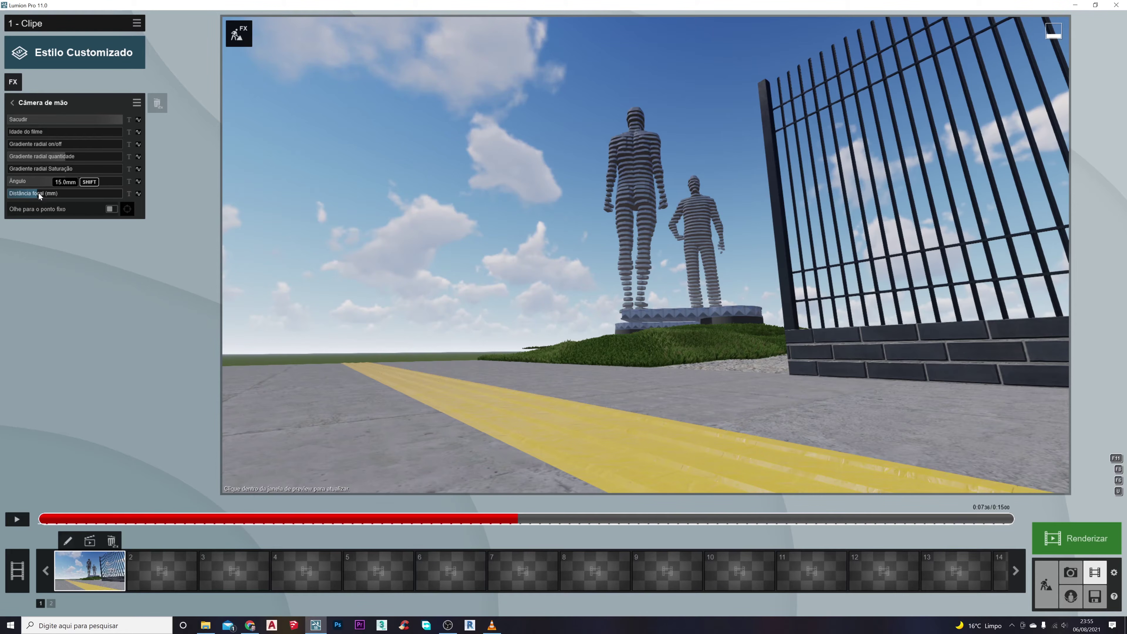
drag(40, 193, 55, 194)
drag(61, 522, 246, 521)
drag(81, 114, 17, 122)
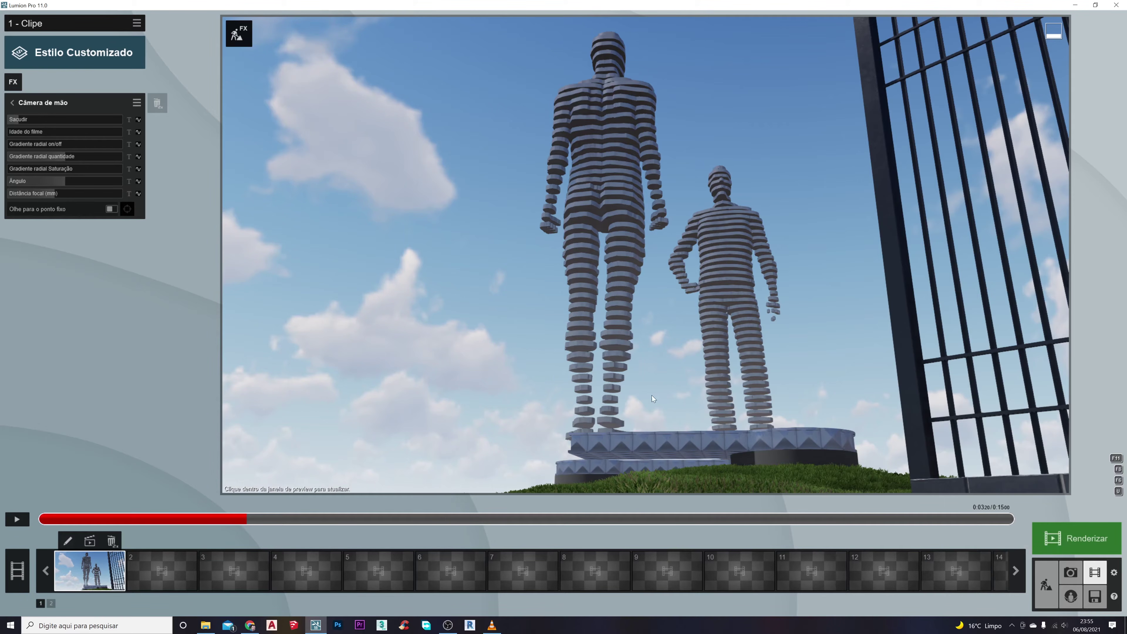
Return to the build scene and examine the sculpture from several camera positions
click(1047, 587)
right_drag(563, 313, 519, 324)
key(s)
key(w)
key(s)
key(e)
key(w)
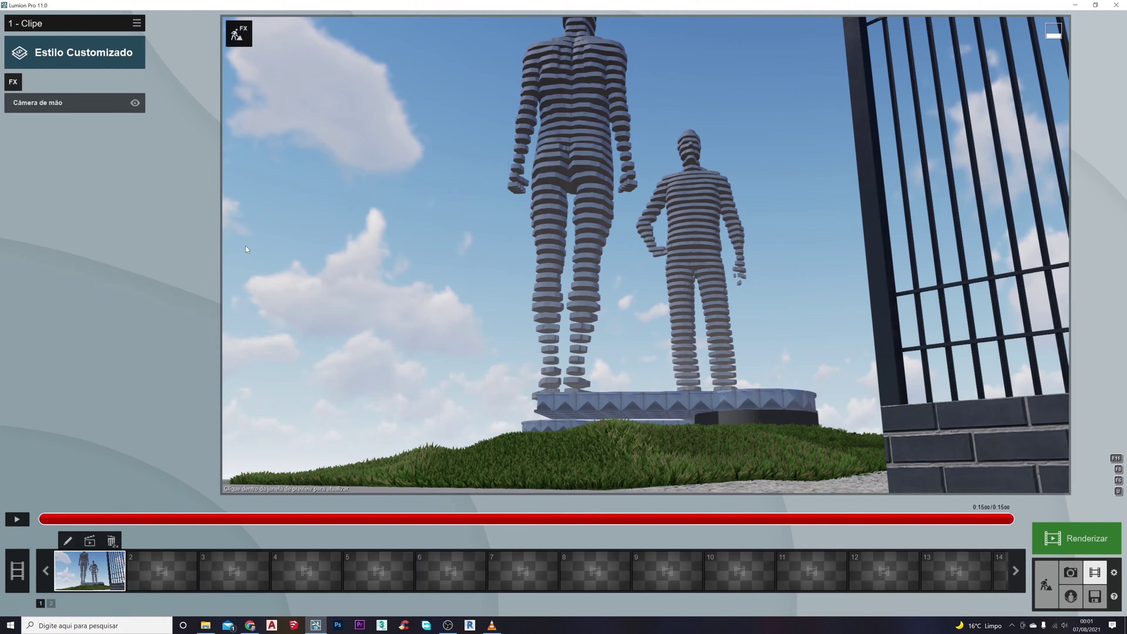
Add the advanced move effect to the clip and open its animation editor with both figures in view and the time at the start
click(13, 82)
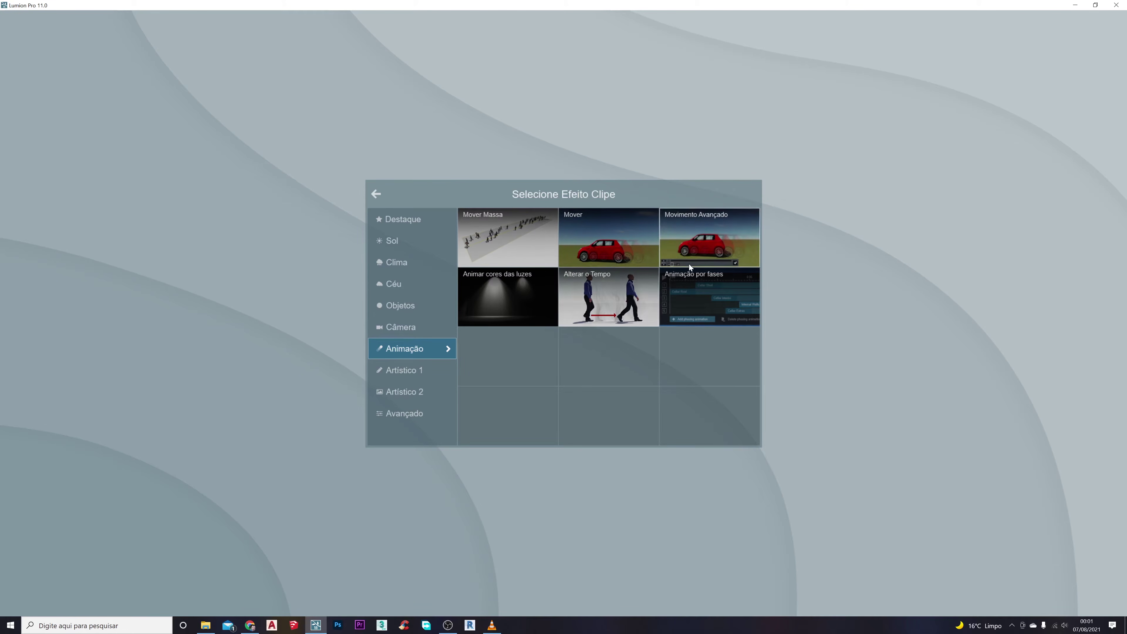
click(694, 250)
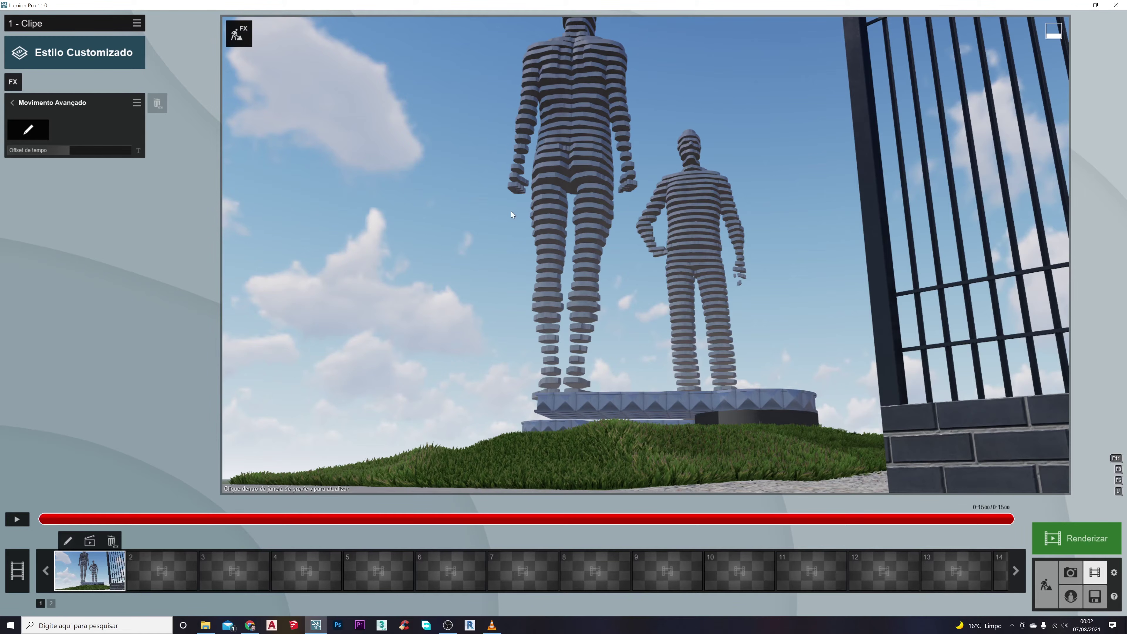
click(32, 129)
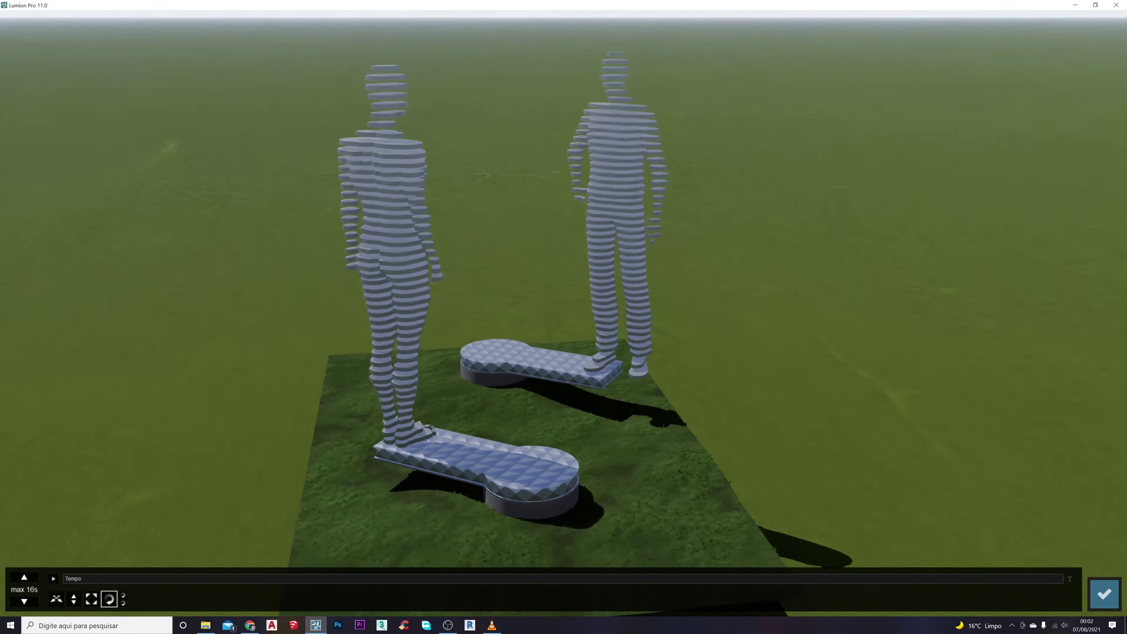
mouse_move(714, 302)
right_down()
mouse_move(716, 318)
mouse_move(705, 273)
mouse_move(709, 303)
right_up()
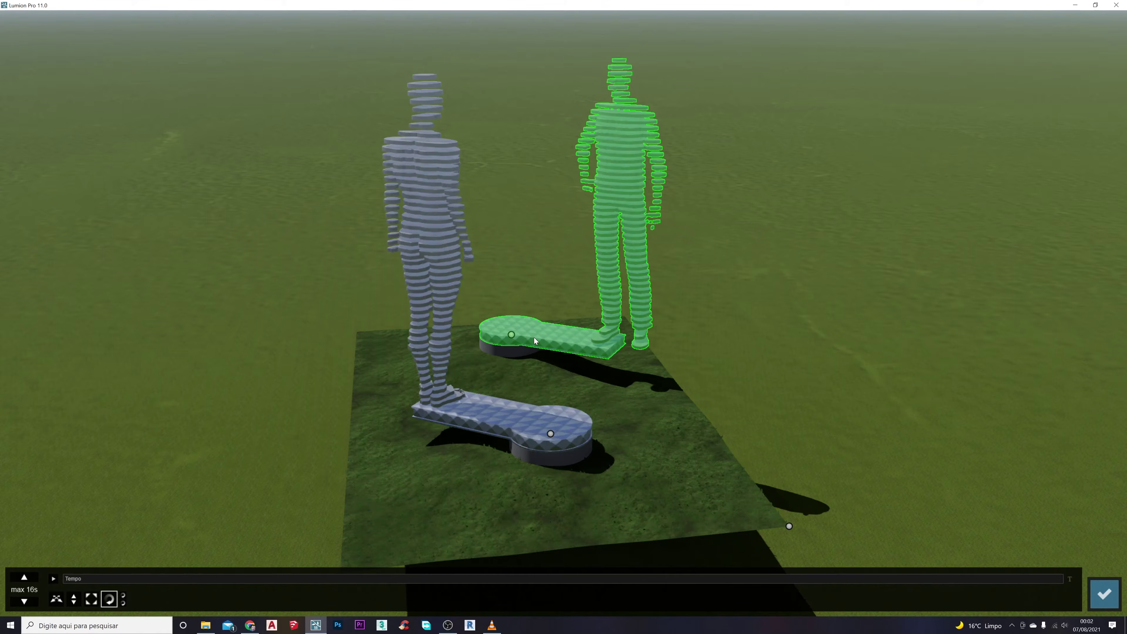
key(w)
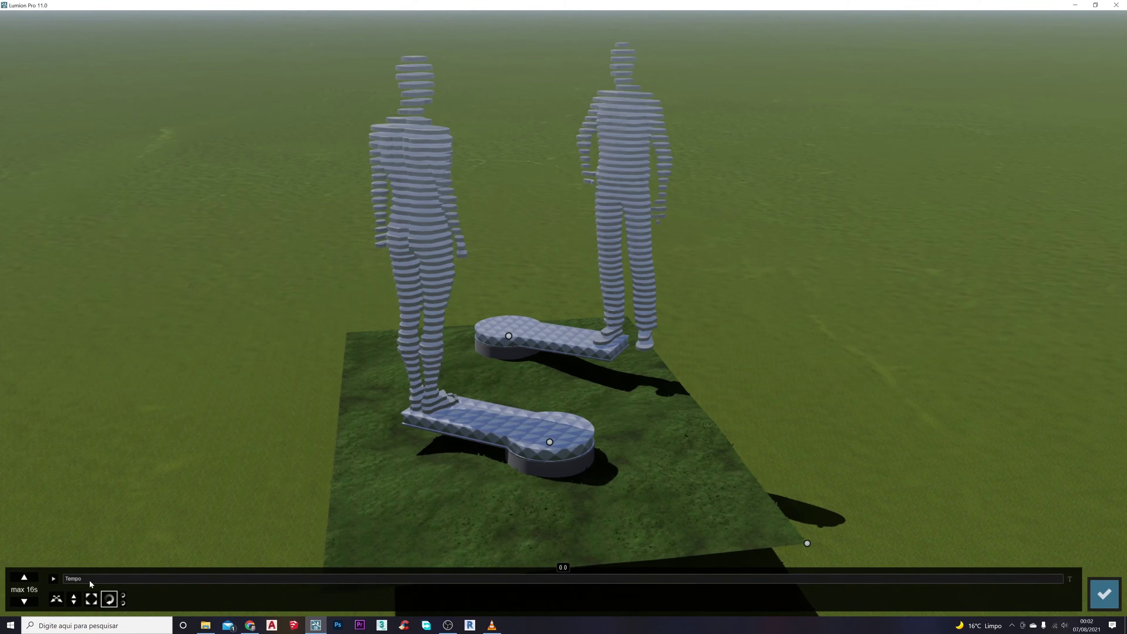
drag(87, 580, 1064, 573)
mouse_move(80, 580)
mouse_down()
mouse_move(135, 583)
mouse_move(60, 589)
mouse_up()
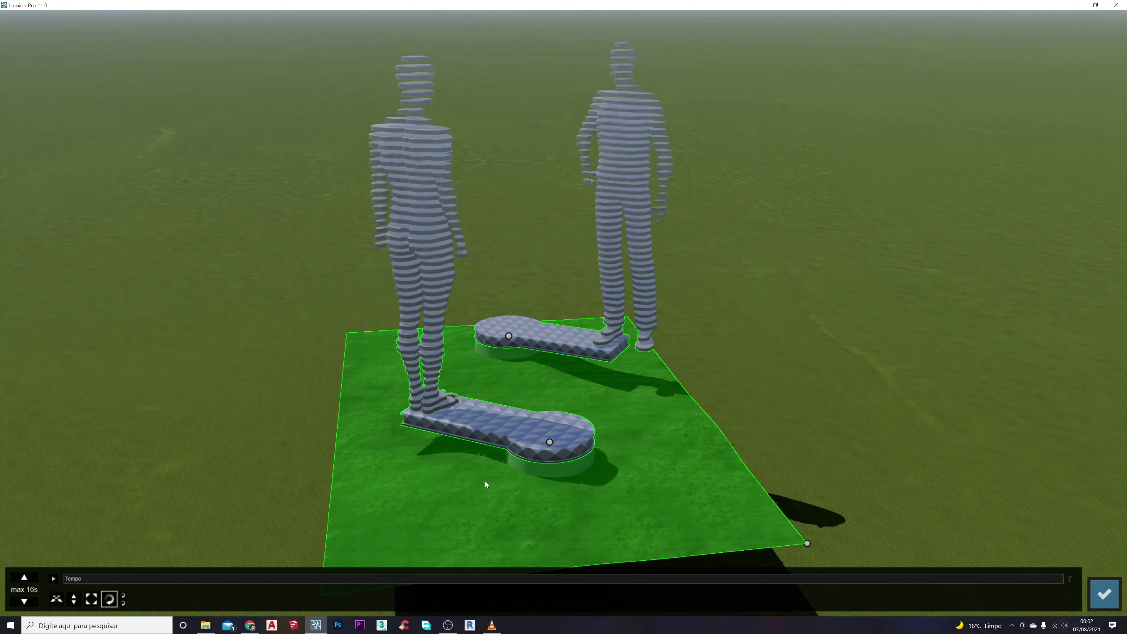
Rotate both figures about their pivots at the start of the timeline to set their starting directions
click(550, 442)
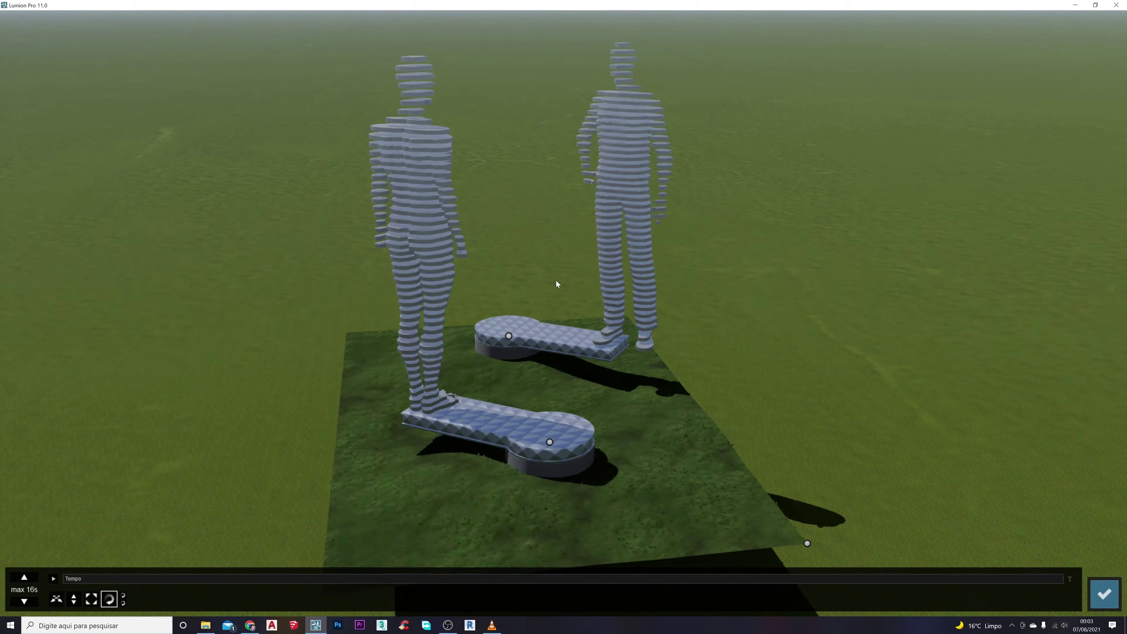
click(549, 442)
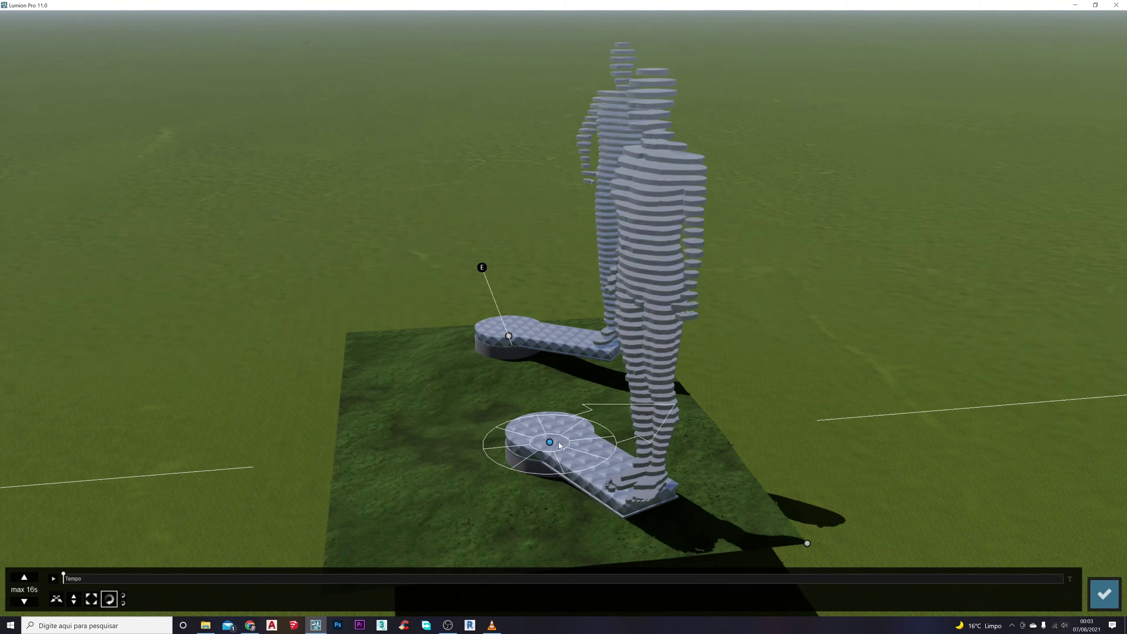
drag(570, 445, 513, 465)
click(508, 335)
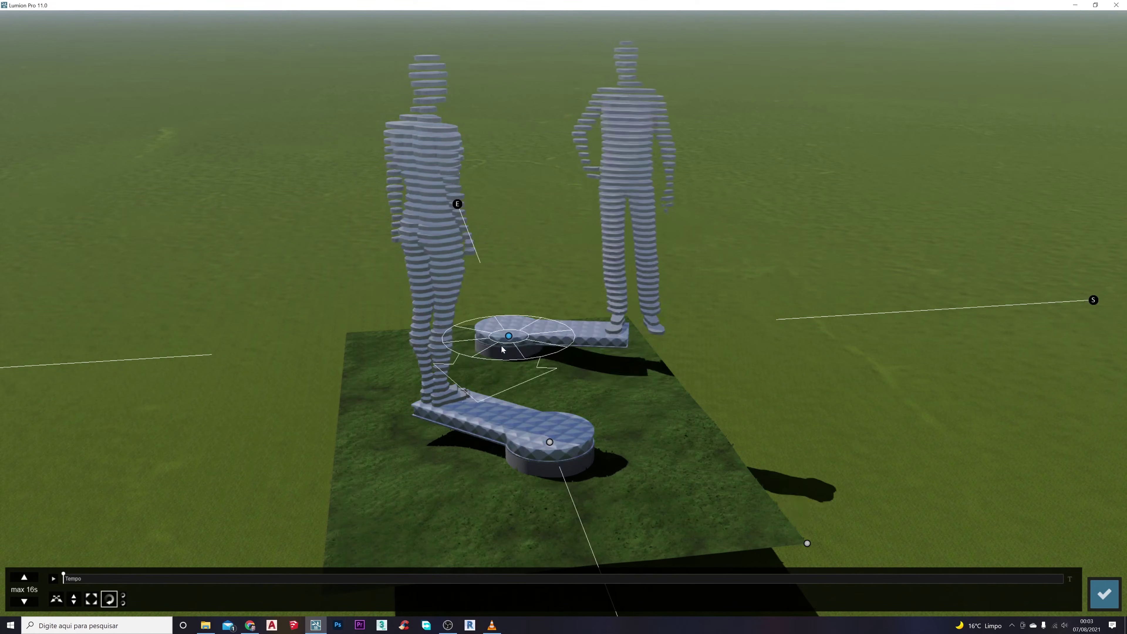
drag(516, 353, 443, 375)
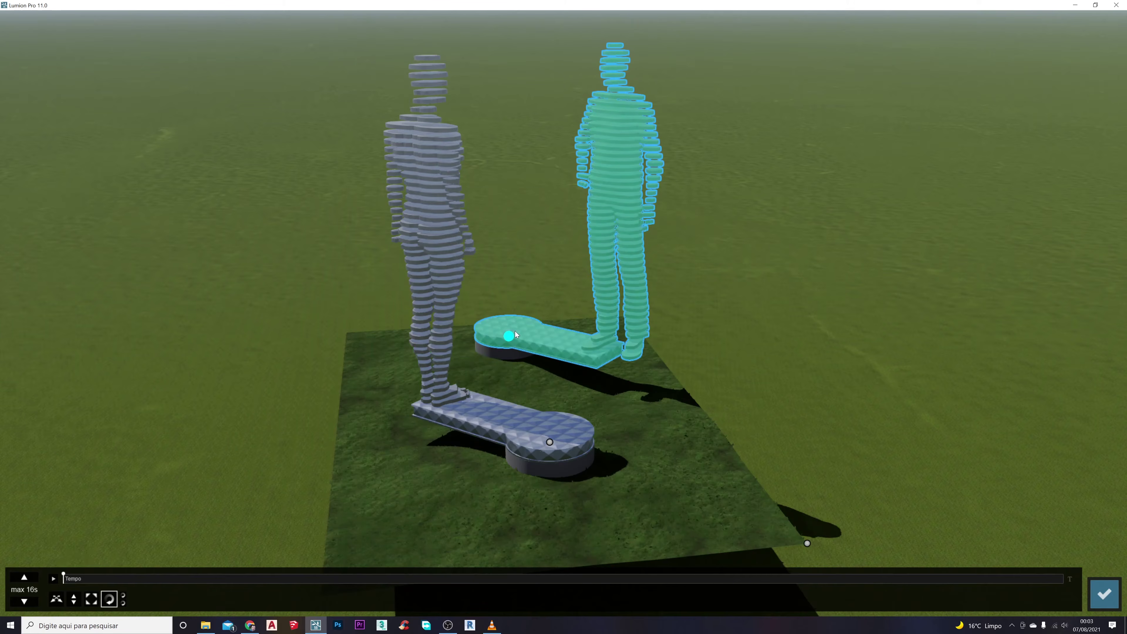
Rotate both figures to their final directions at the end of the timeline, accept the animation and preview it through the clip
drag(101, 587, 1071, 587)
drag(549, 442, 441, 408)
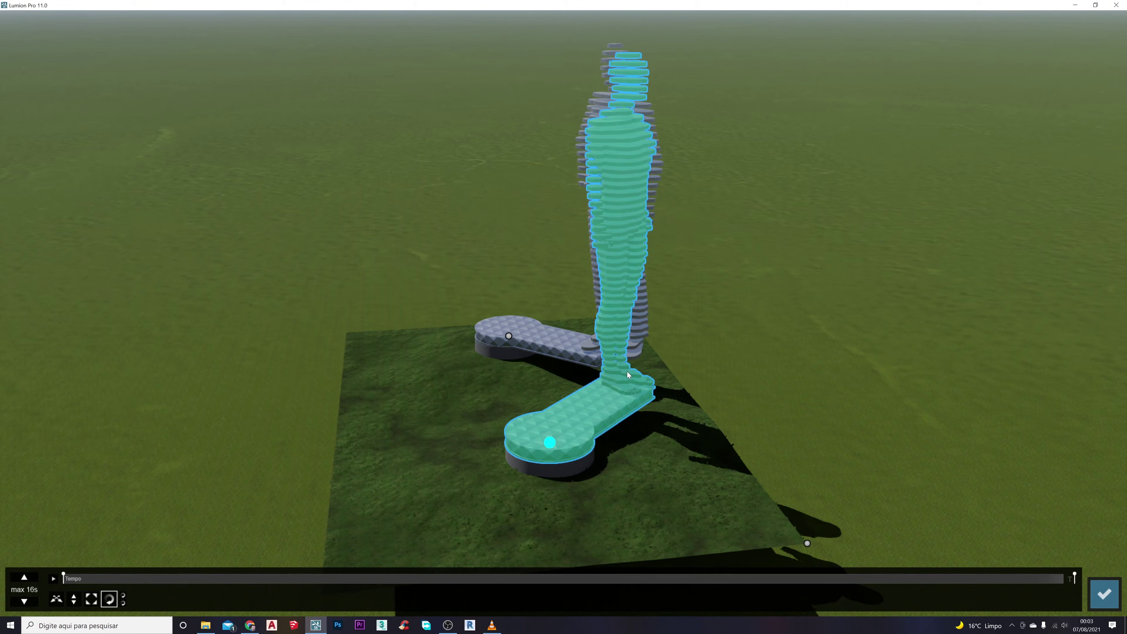
drag(509, 340, 444, 321)
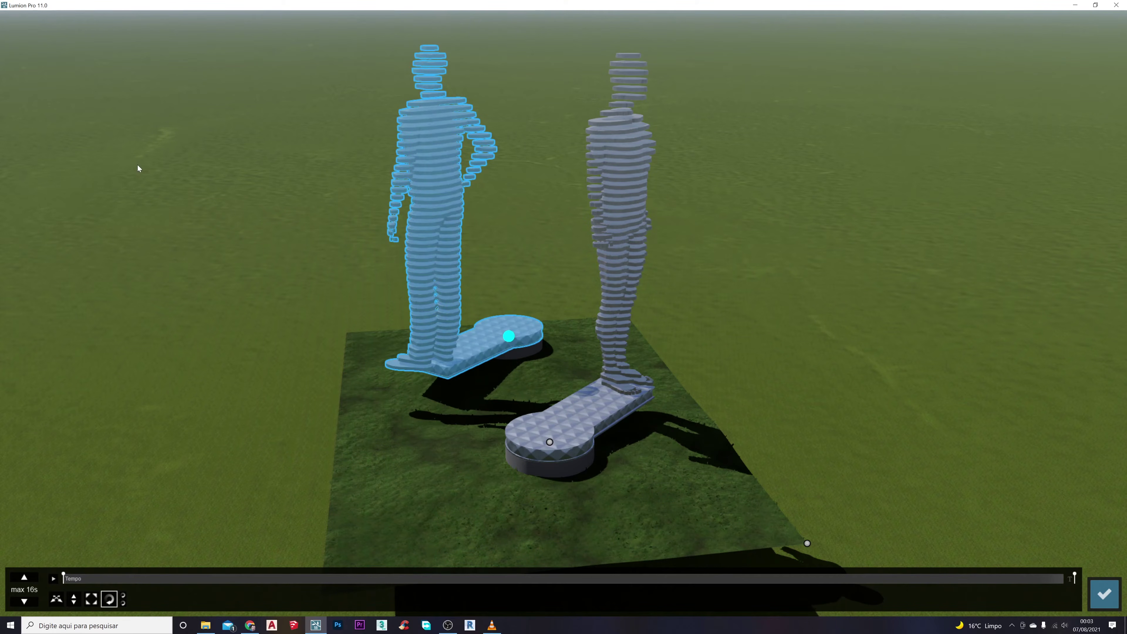
click(1103, 594)
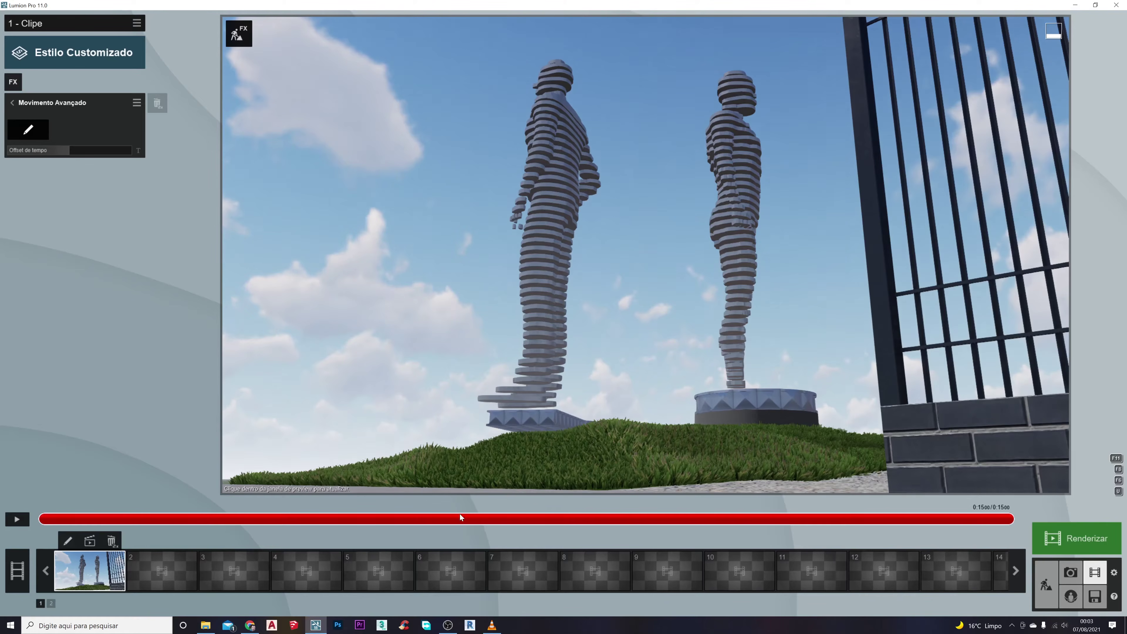
click(49, 519)
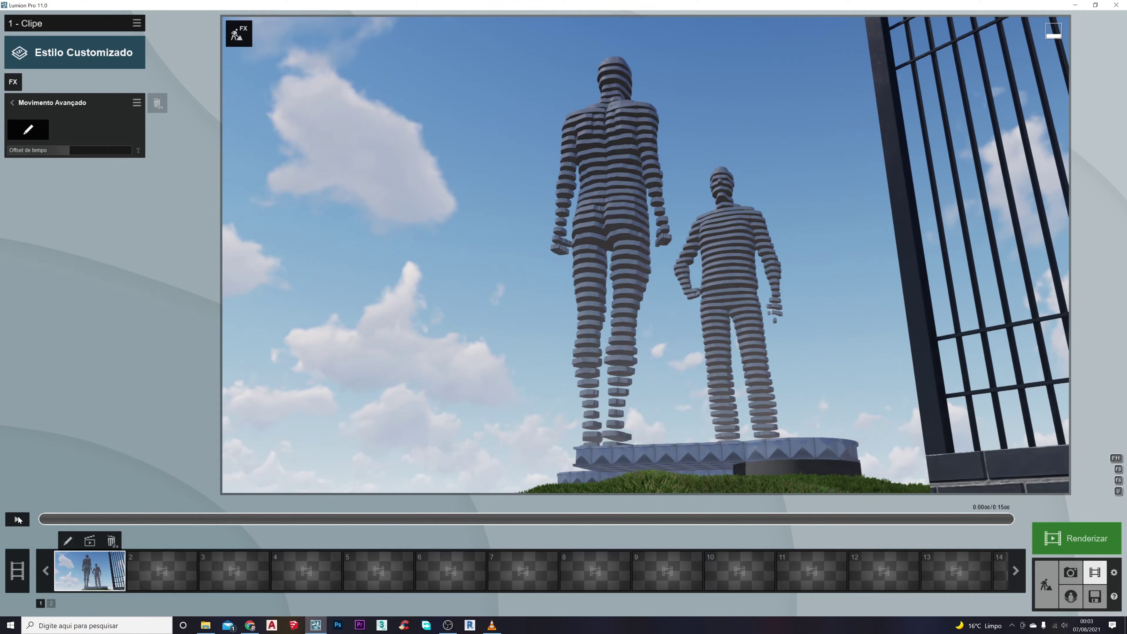
drag(44, 521, 1020, 516)
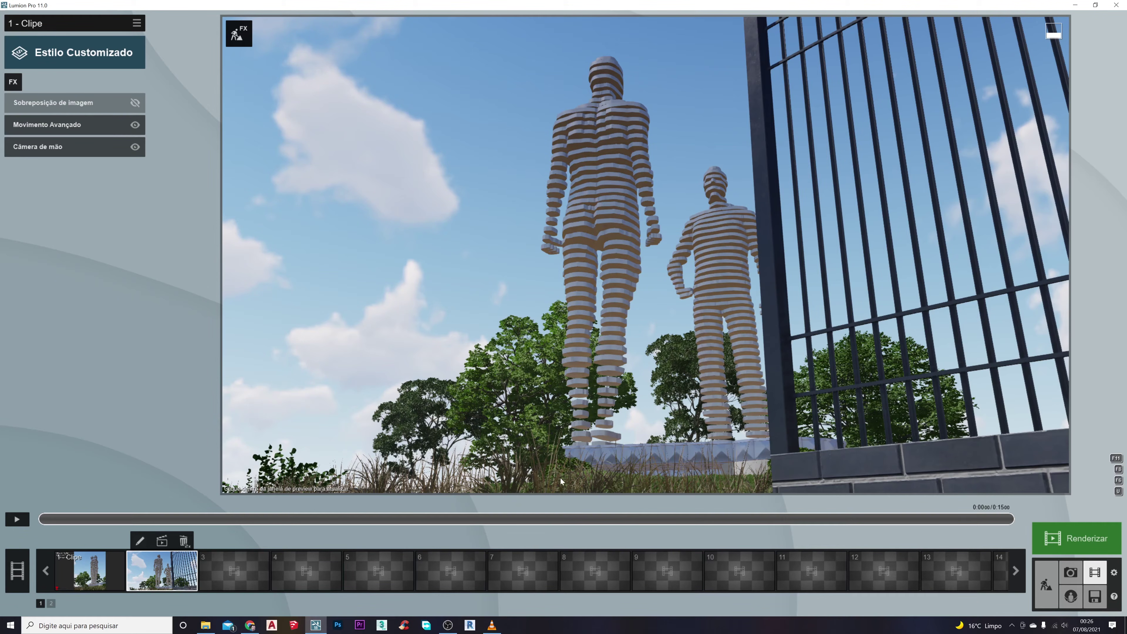
Preview the sculpture's motion in the second clip of the landscaped scene and turn on its image overlay effect
drag(120, 521, 426, 544)
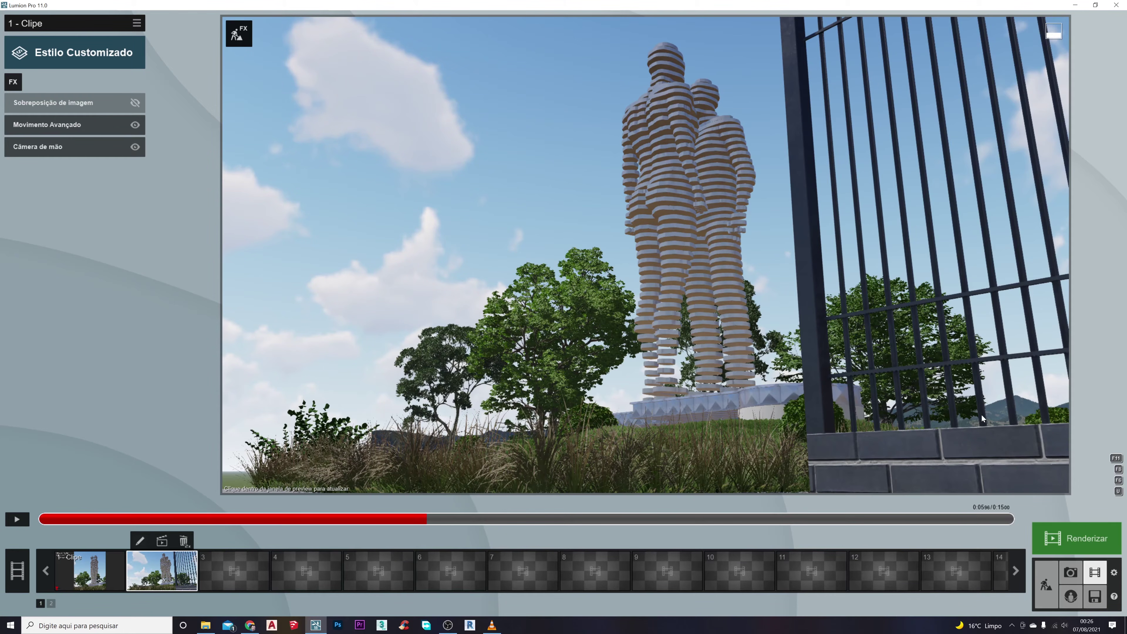
drag(421, 519, 289, 543)
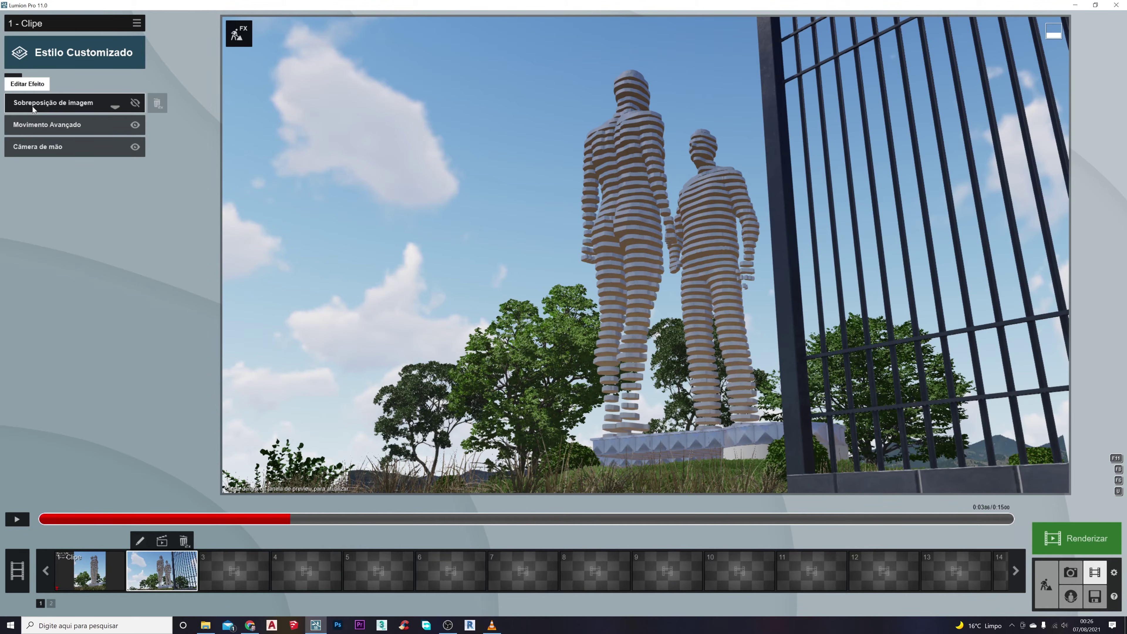
click(135, 103)
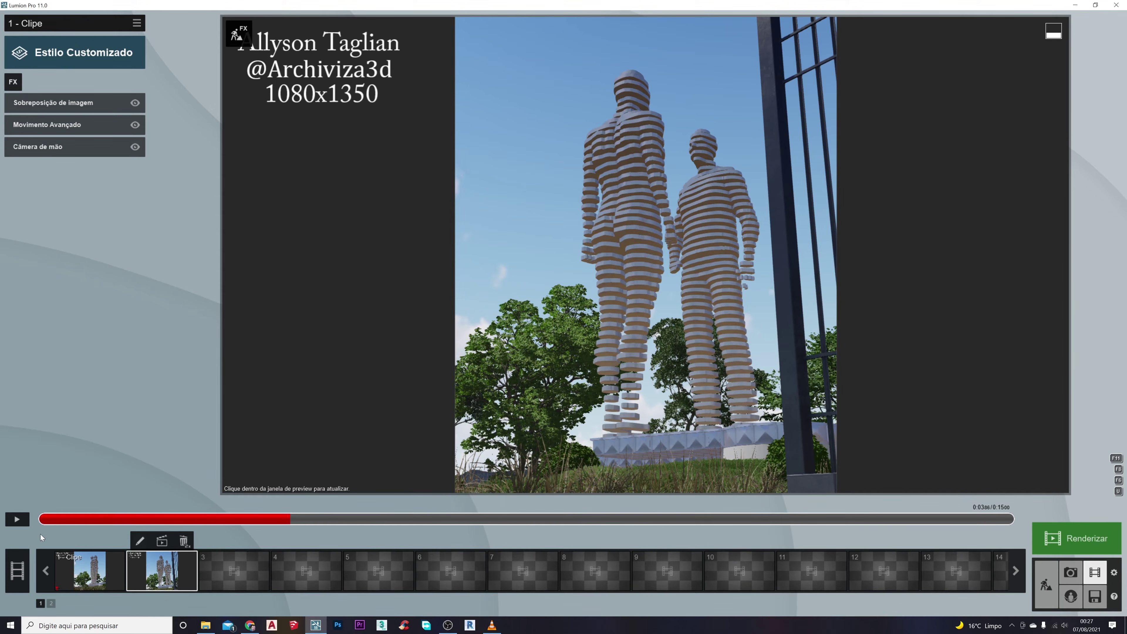
Switch to photo mode and compare the three saved photos with their different effect styles
click(1071, 572)
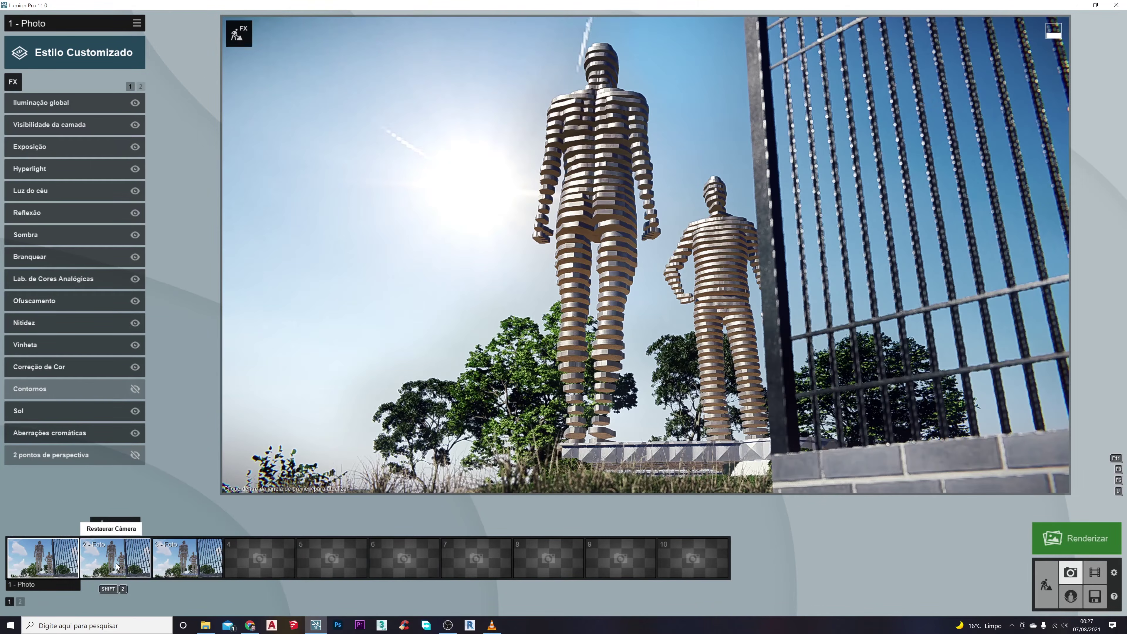
click(110, 565)
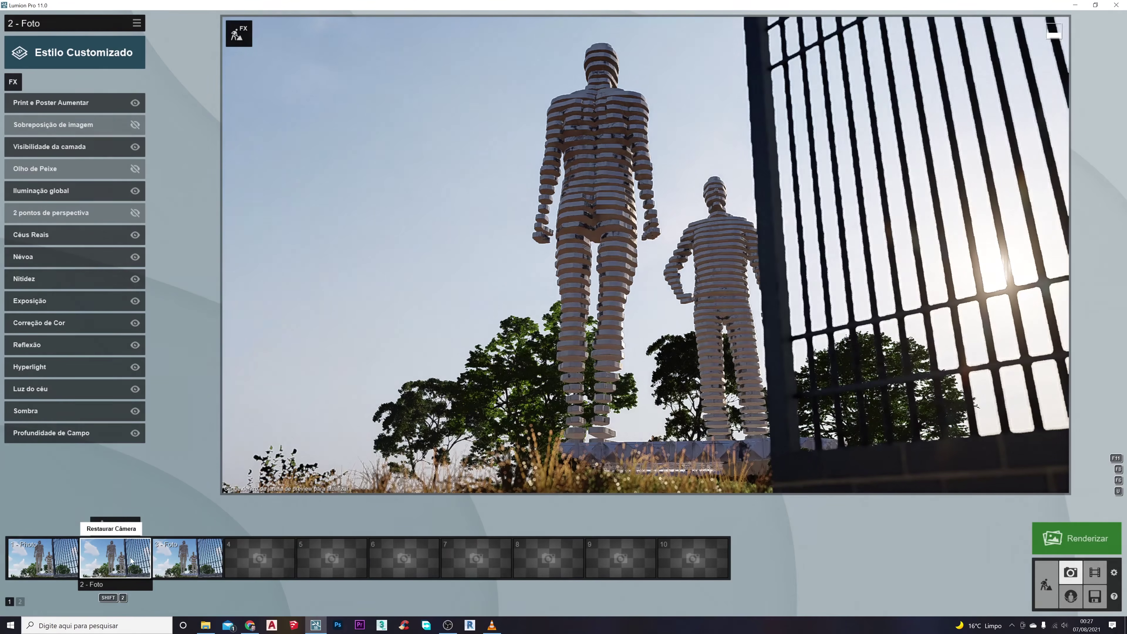
click(172, 563)
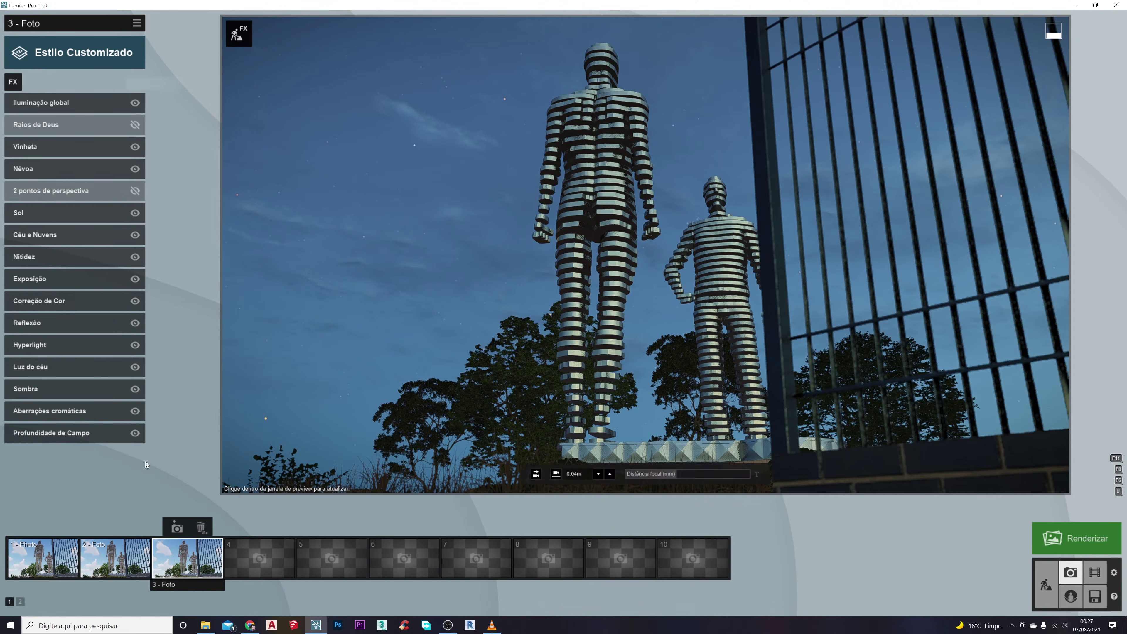
click(122, 571)
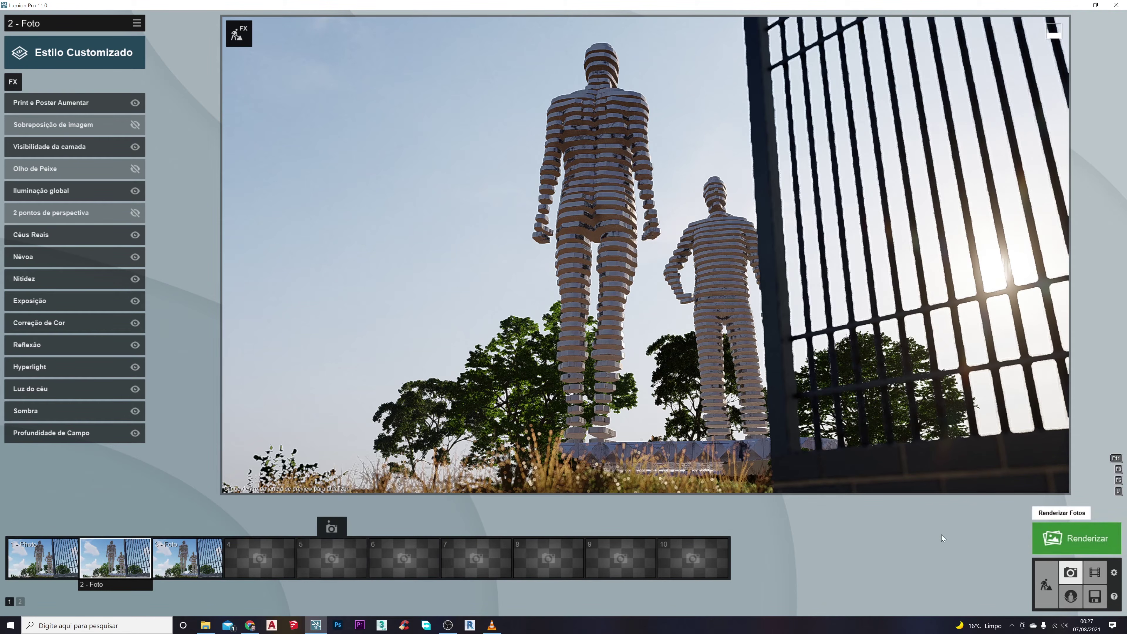
Render the set of photos and compare the three rendered images in the Photos viewer
click(991, 540)
click(449, 164)
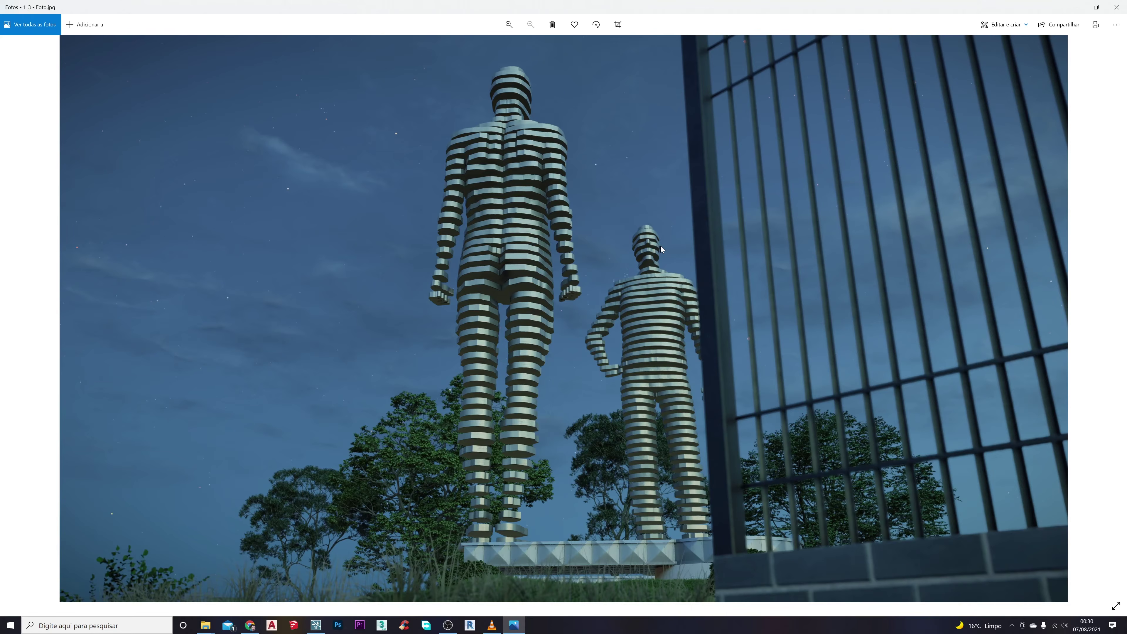
key(Left)
key(Left)
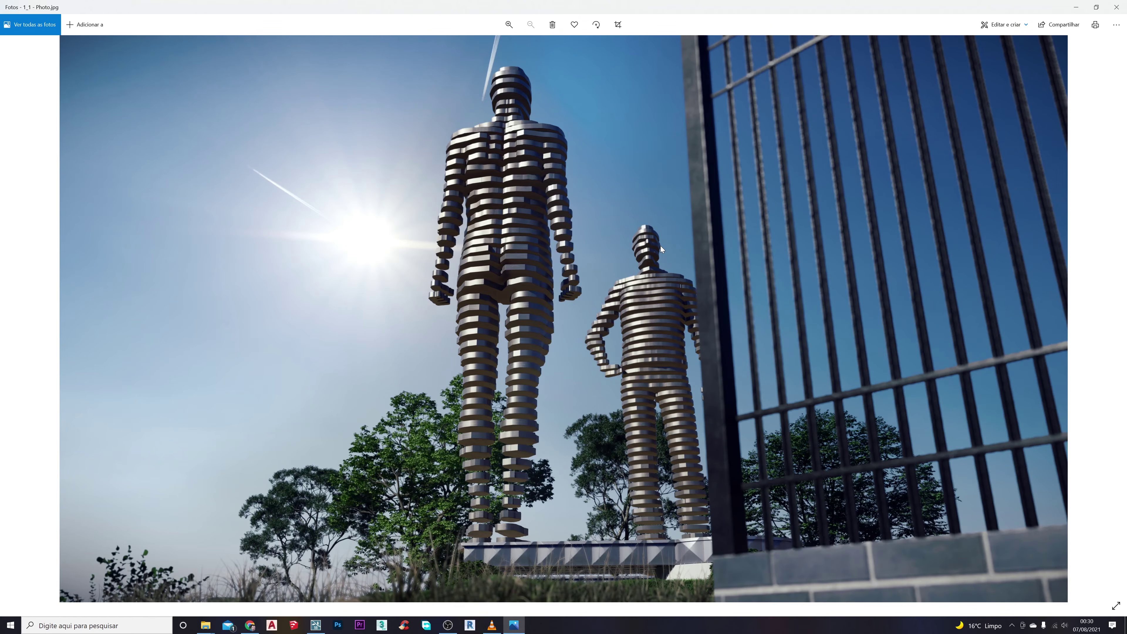
key(Right)
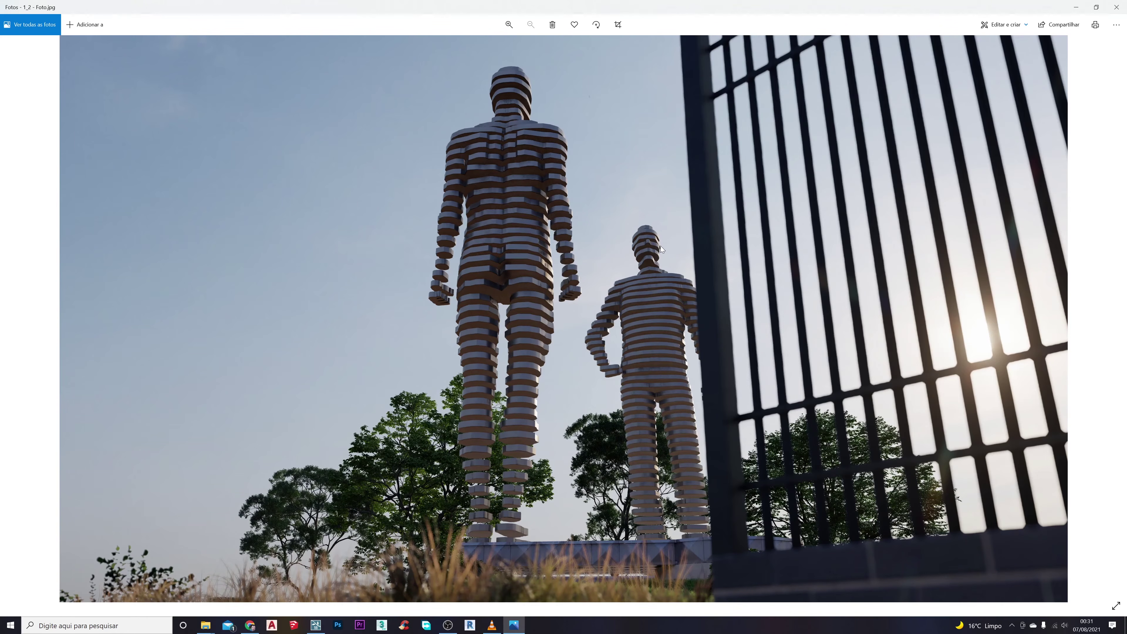